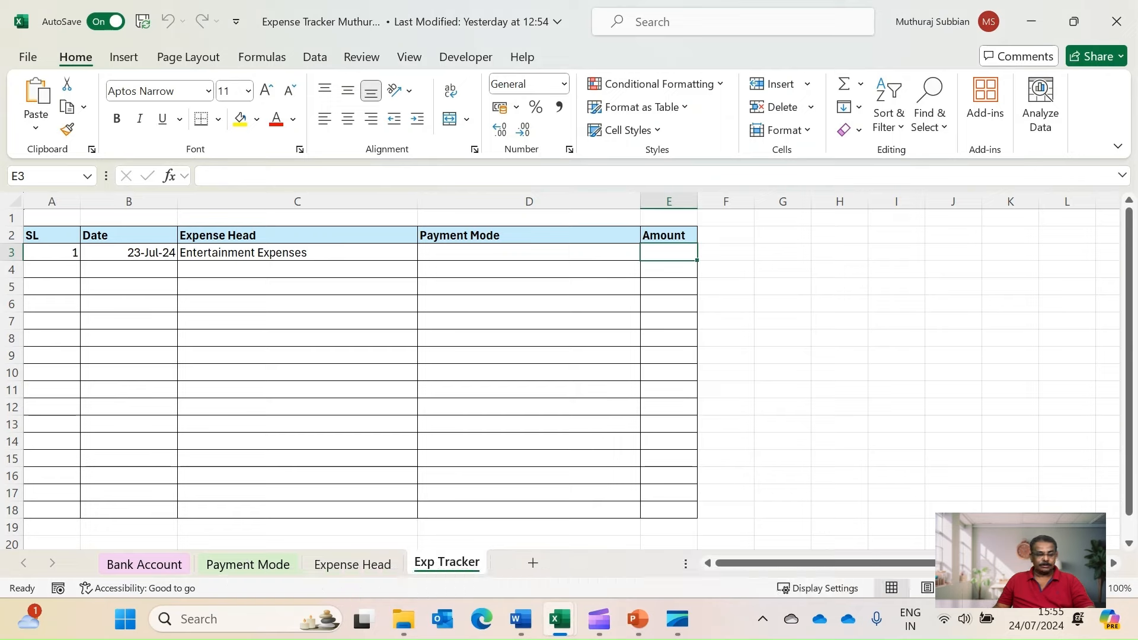
# Review the first expense entry's SL, Date and Expense Head cells, including the choices in the Expense Head dropdown
pyautogui.click(297, 252)
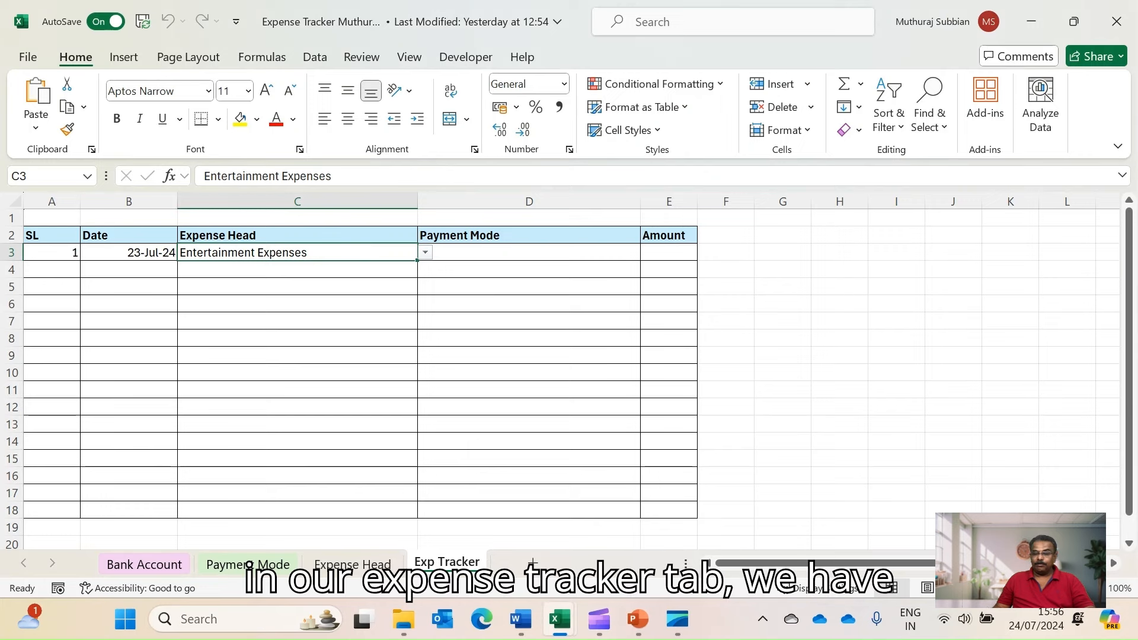
pyautogui.click(52, 252)
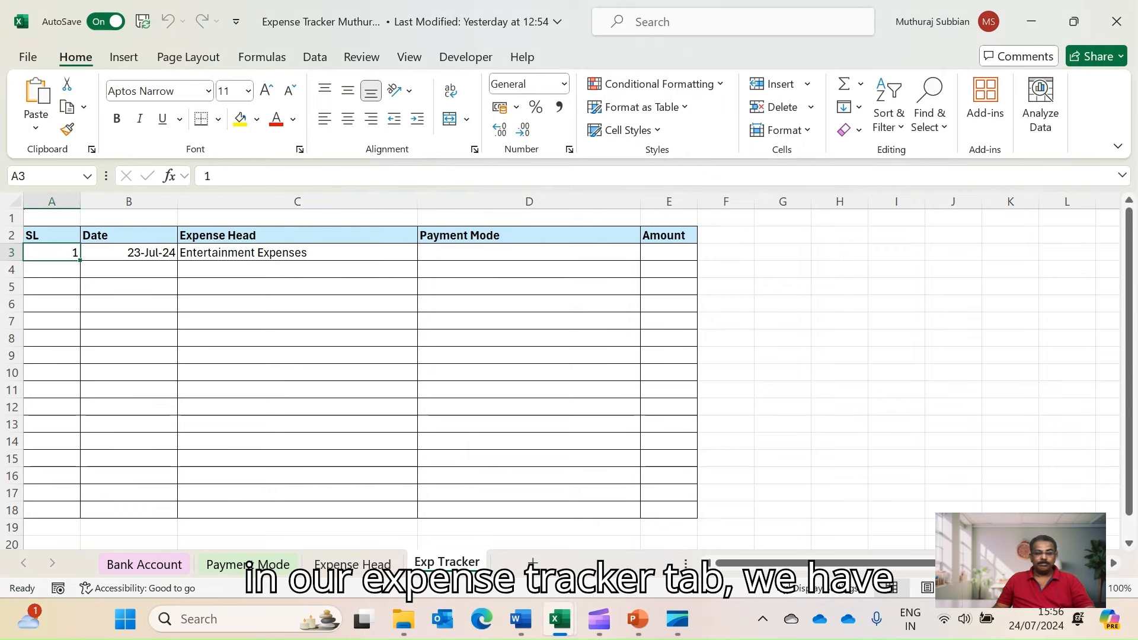
pyautogui.click(128, 253)
pyautogui.click(297, 252)
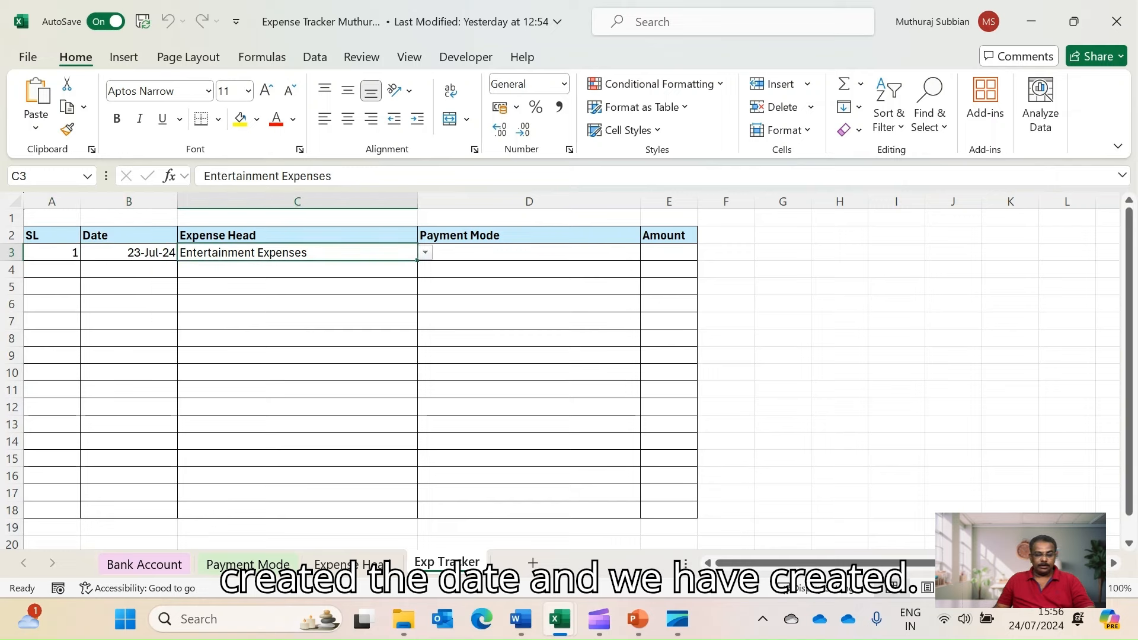
pyautogui.hotkey('alt', 'Down')
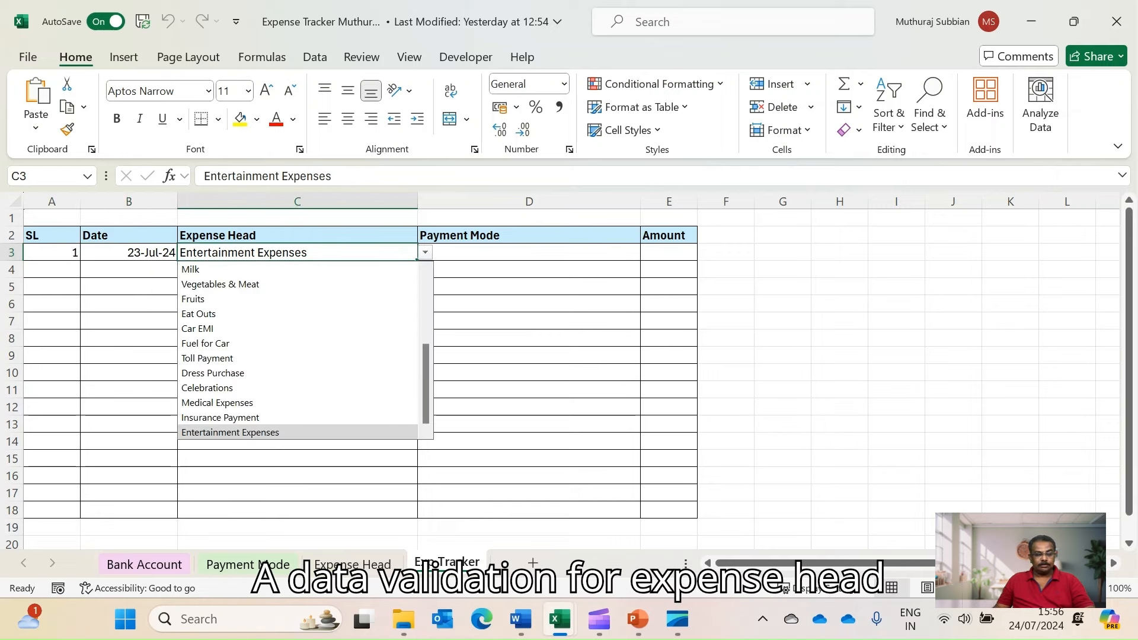
pyautogui.click(528, 252)
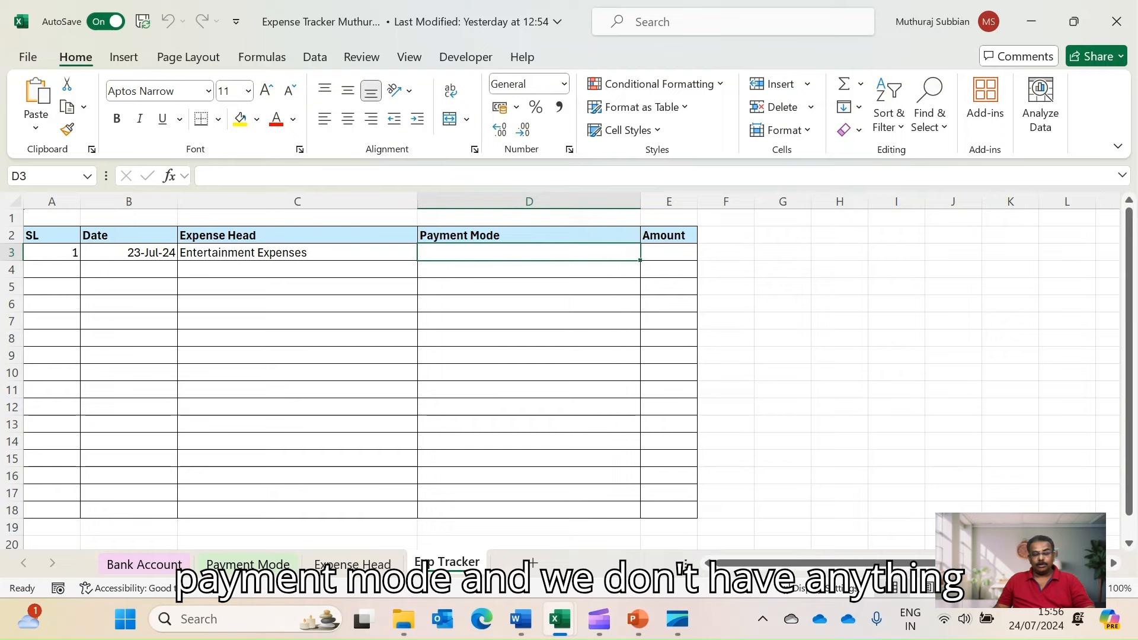
pyautogui.click(658, 202)
pyautogui.rightClick(657, 202)
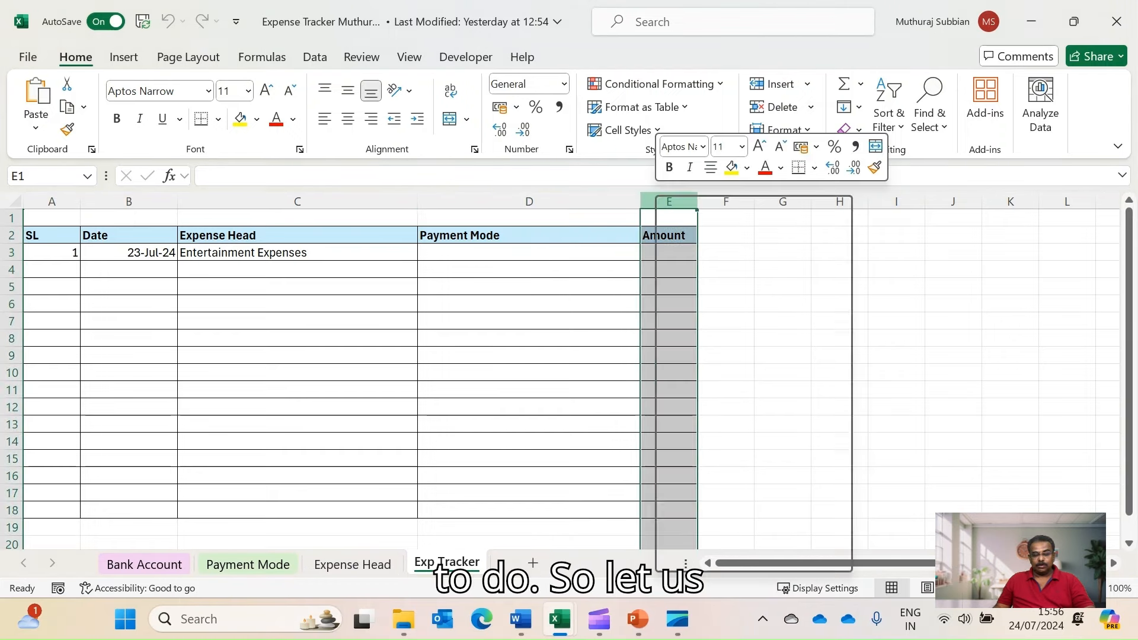
pyautogui.press('Escape')
pyautogui.click(528, 252)
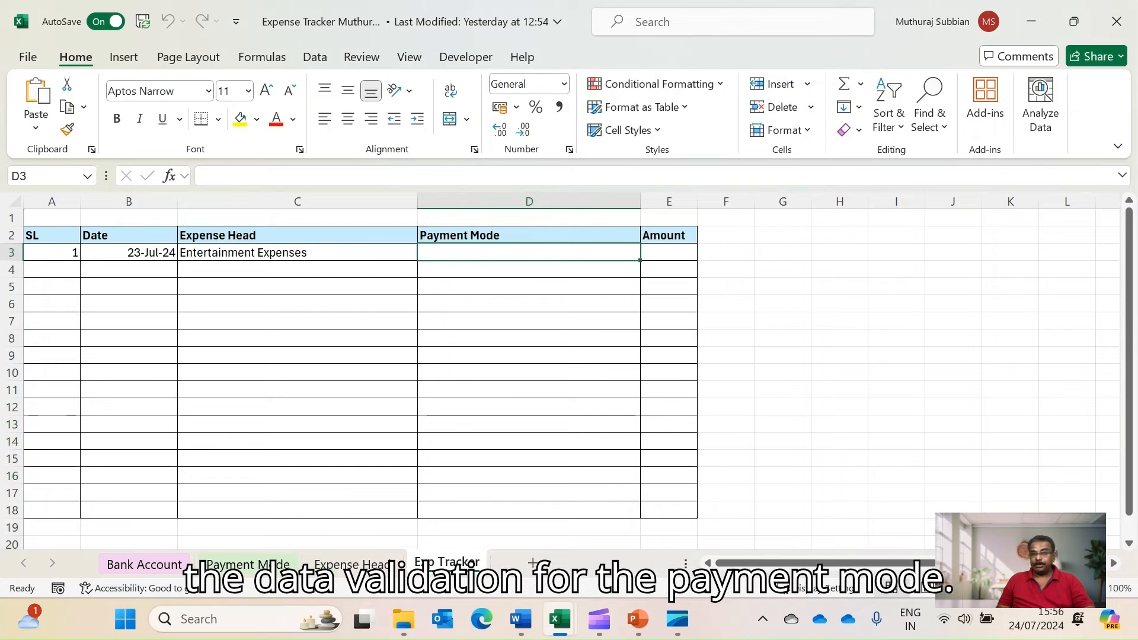
pyautogui.click(297, 252)
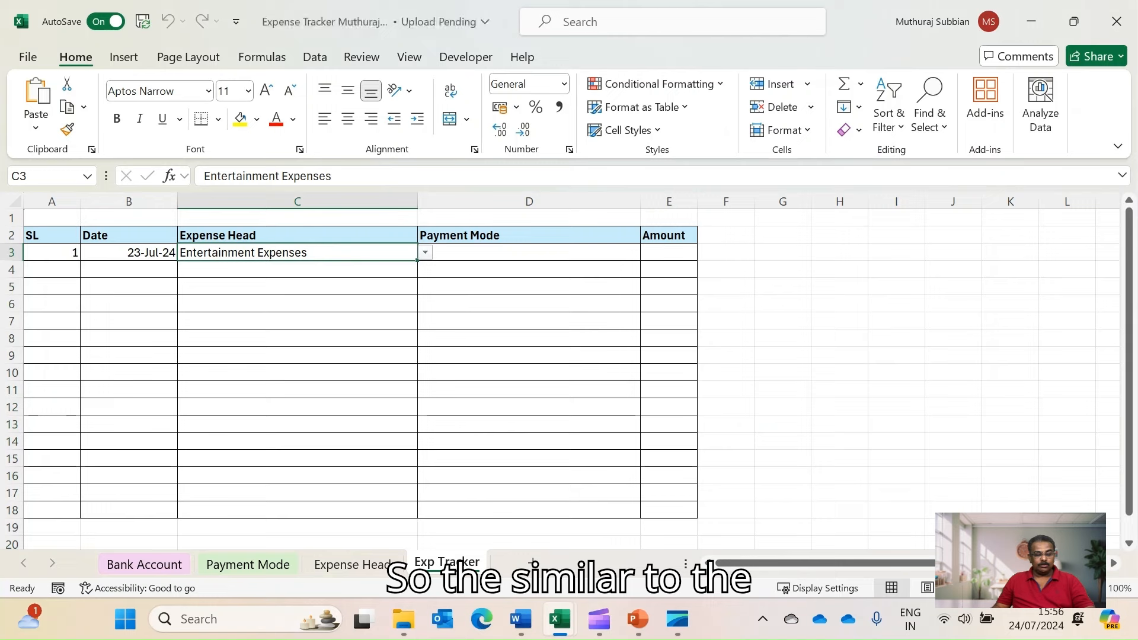
pyautogui.click(529, 253)
pyautogui.click(298, 252)
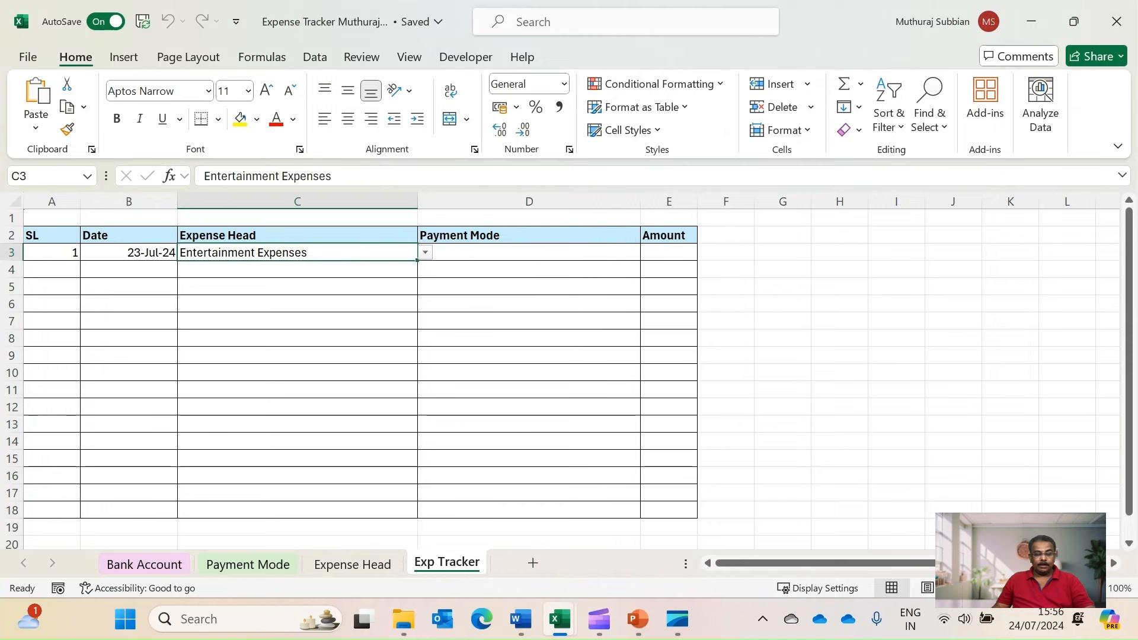
pyautogui.click(528, 253)
pyautogui.click(298, 252)
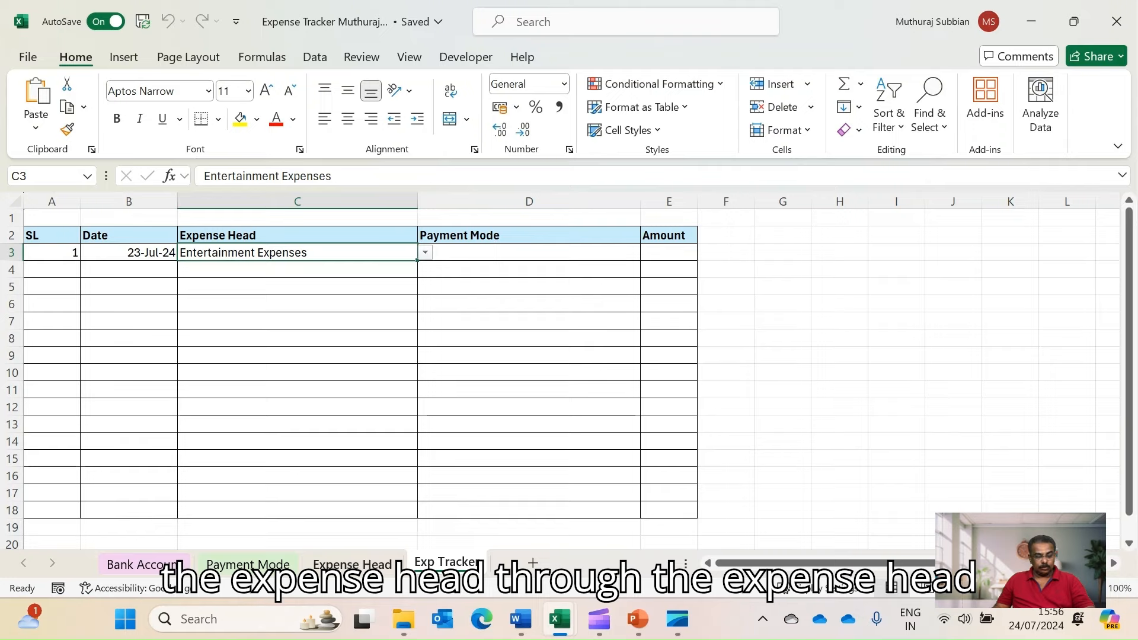
# Examine the Expense Head table and the Payment Mode Master Record that supply the tracker's dropdown values
pyautogui.click(352, 564)
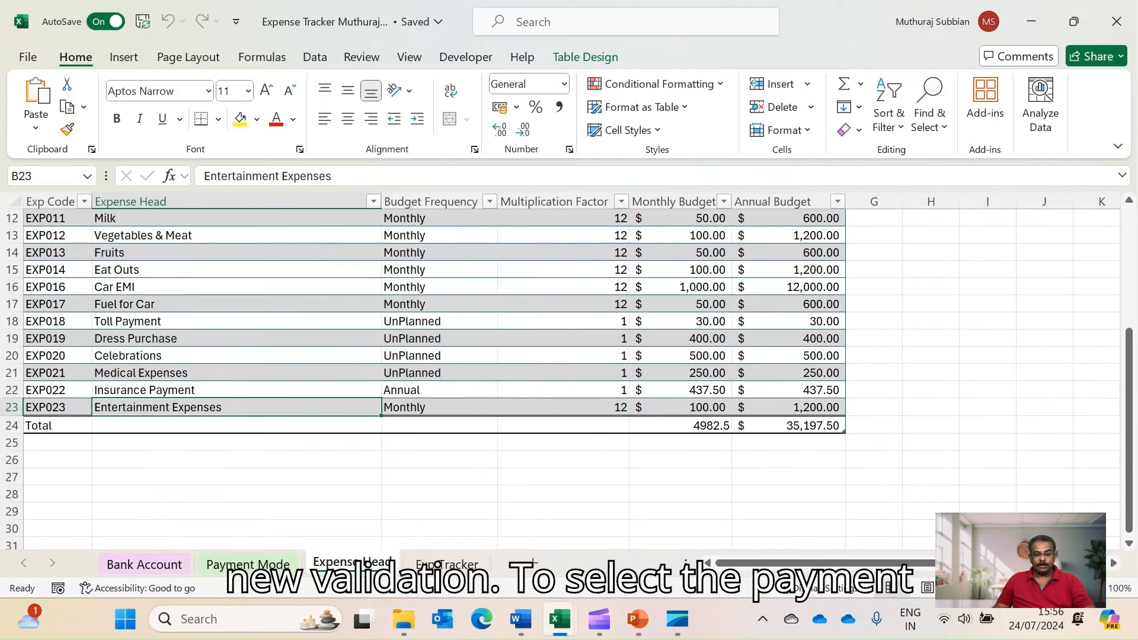
pyautogui.click(248, 564)
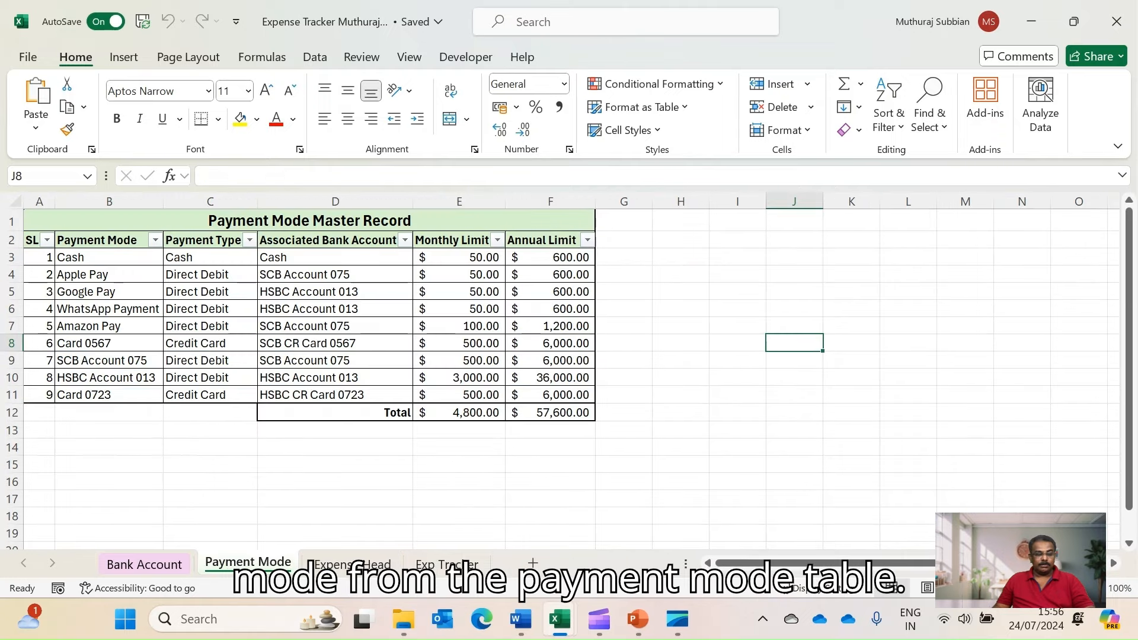
pyautogui.click(210, 274)
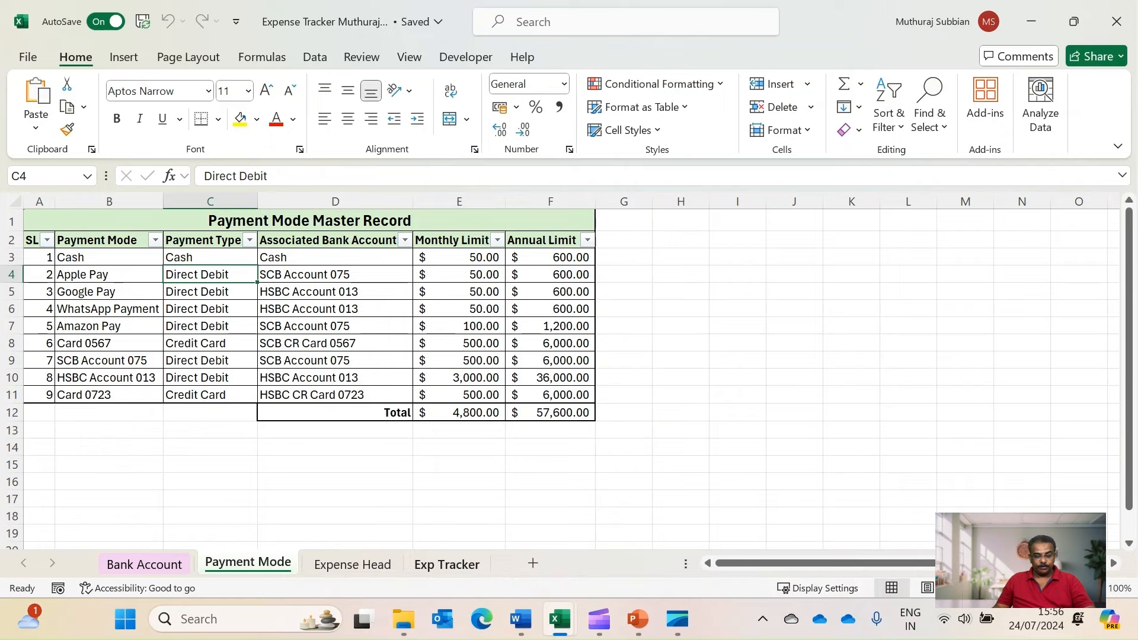
# Start a data validation rule for Payment Mode cell D3 on the Exp Tracker sheet that allows a List
pyautogui.click(447, 564)
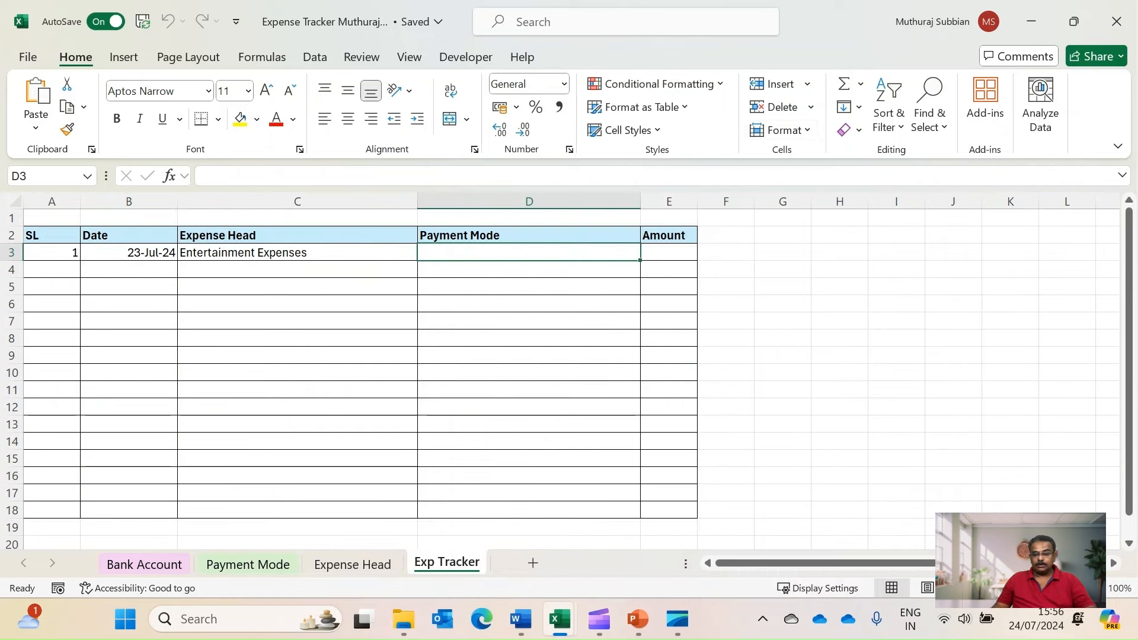
pyautogui.click(315, 58)
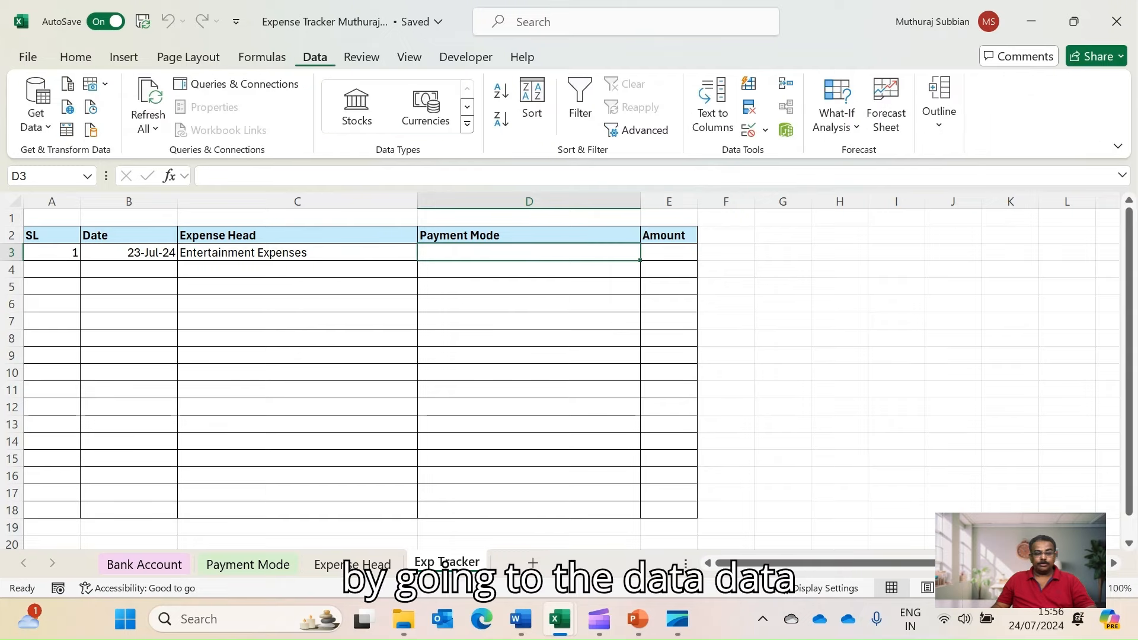
pyautogui.click(765, 130)
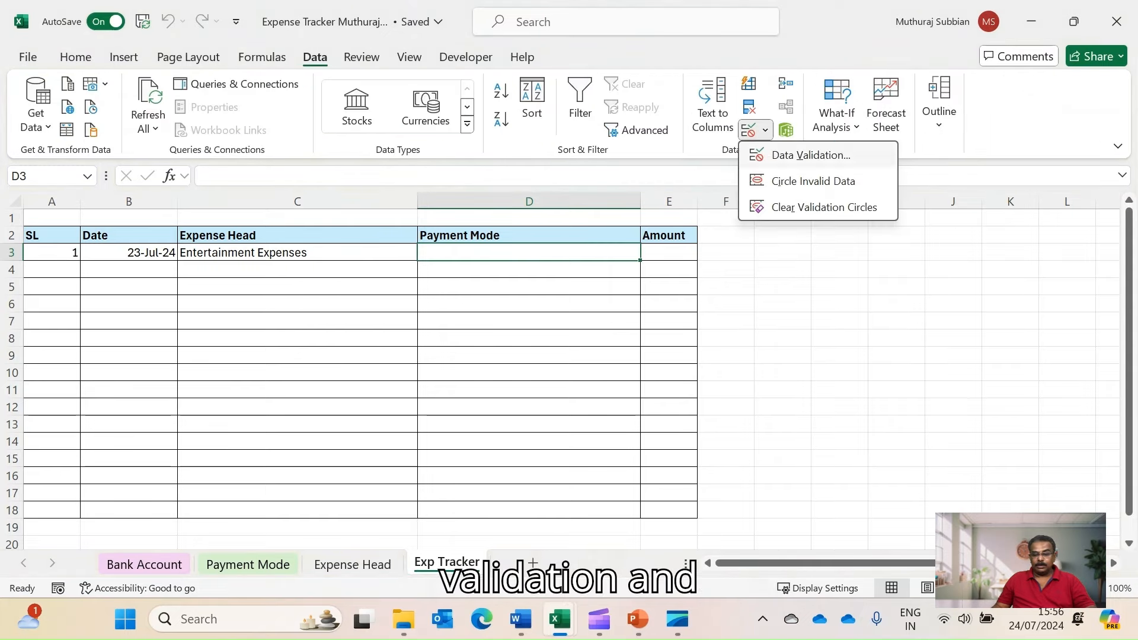
pyautogui.click(797, 152)
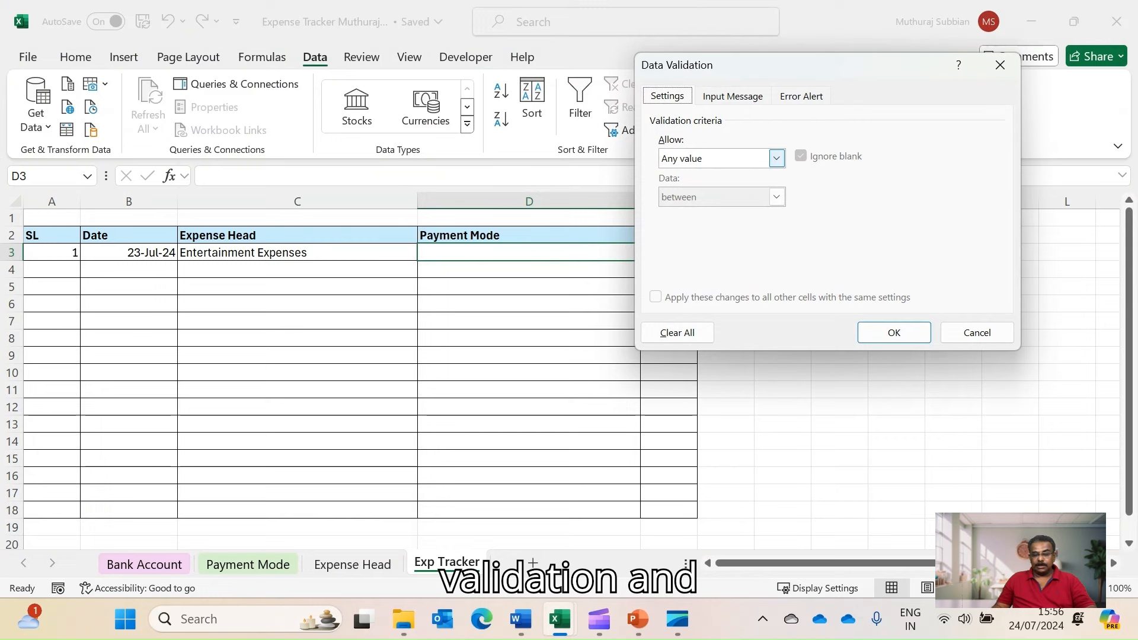
pyautogui.click(776, 158)
pyautogui.click(682, 213)
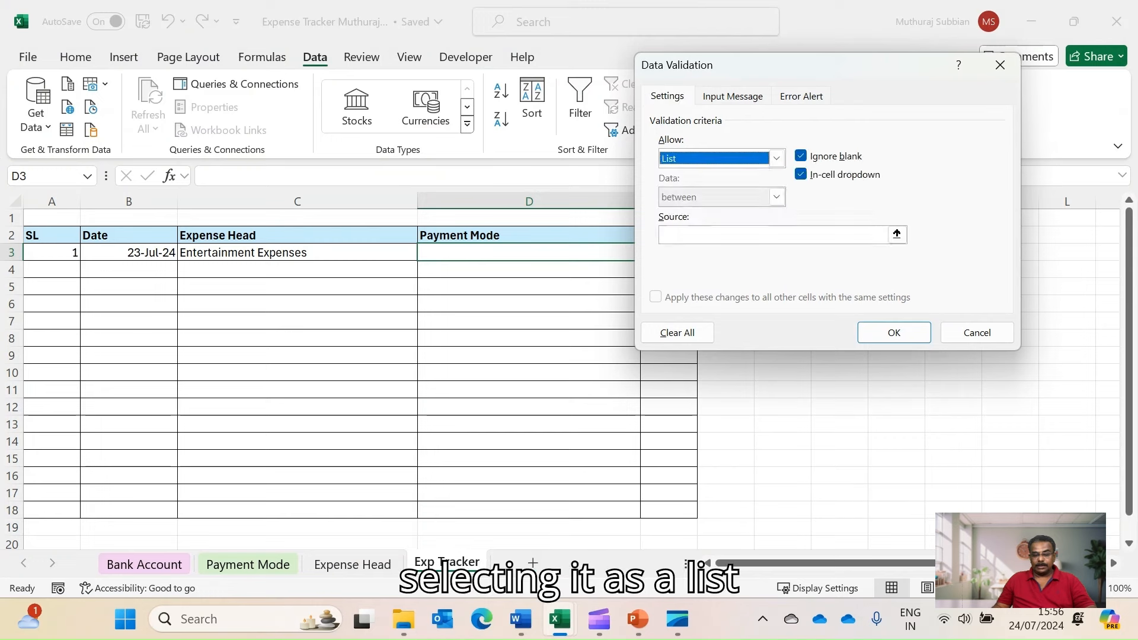
# Set the list source to ='Payment Mode'!$B$3:$B$11, apply the rule and check the dropdown choices in D3
pyautogui.click(729, 234)
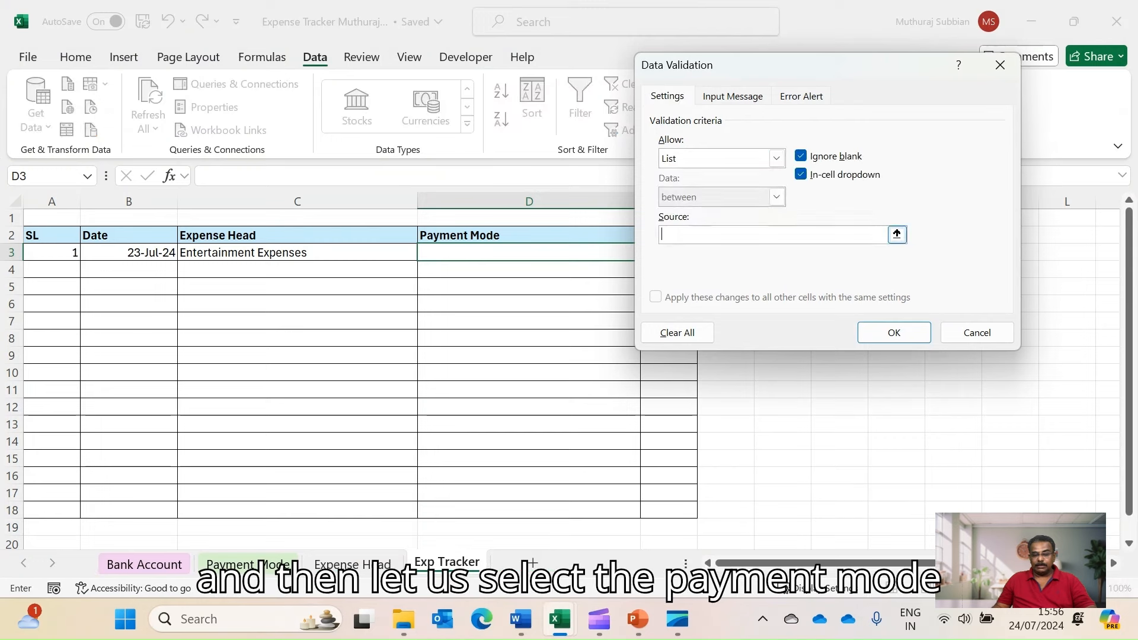
pyautogui.click(247, 565)
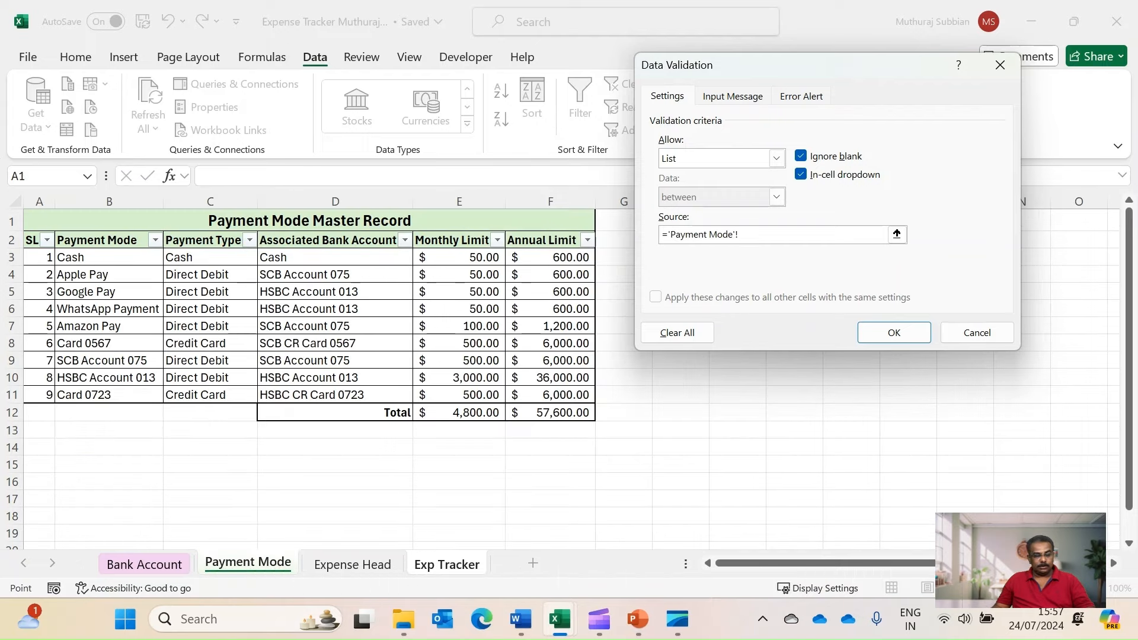
pyautogui.click(109, 257)
pyautogui.hotkey('ctrl', 'shift', 'Down')
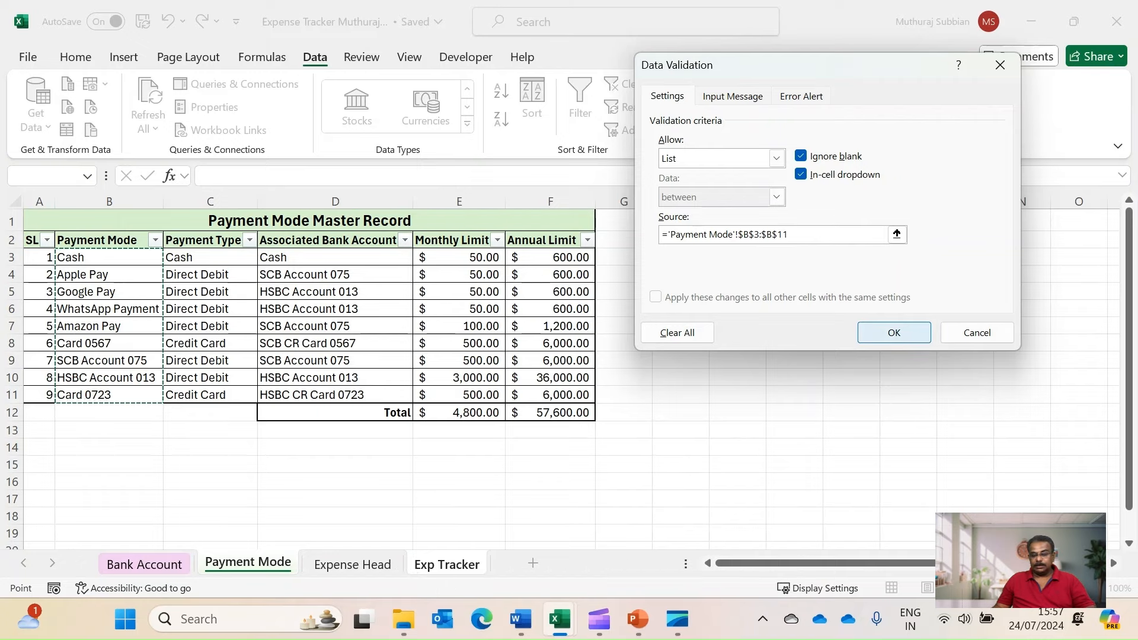
pyautogui.press('Return')
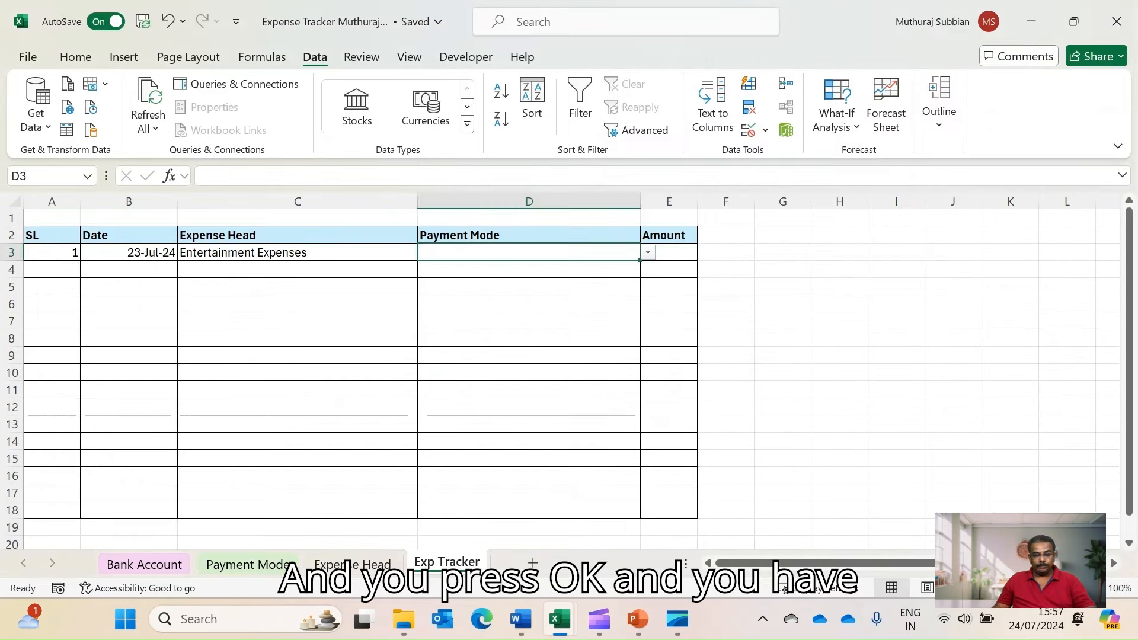
pyautogui.click(647, 253)
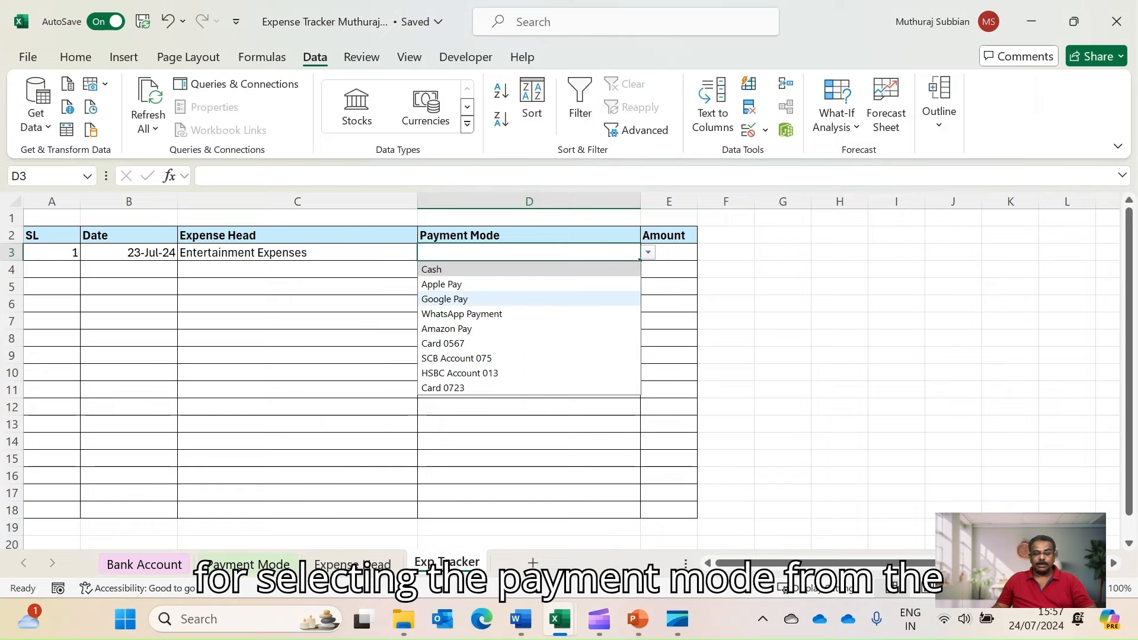
pyautogui.click(1010, 269)
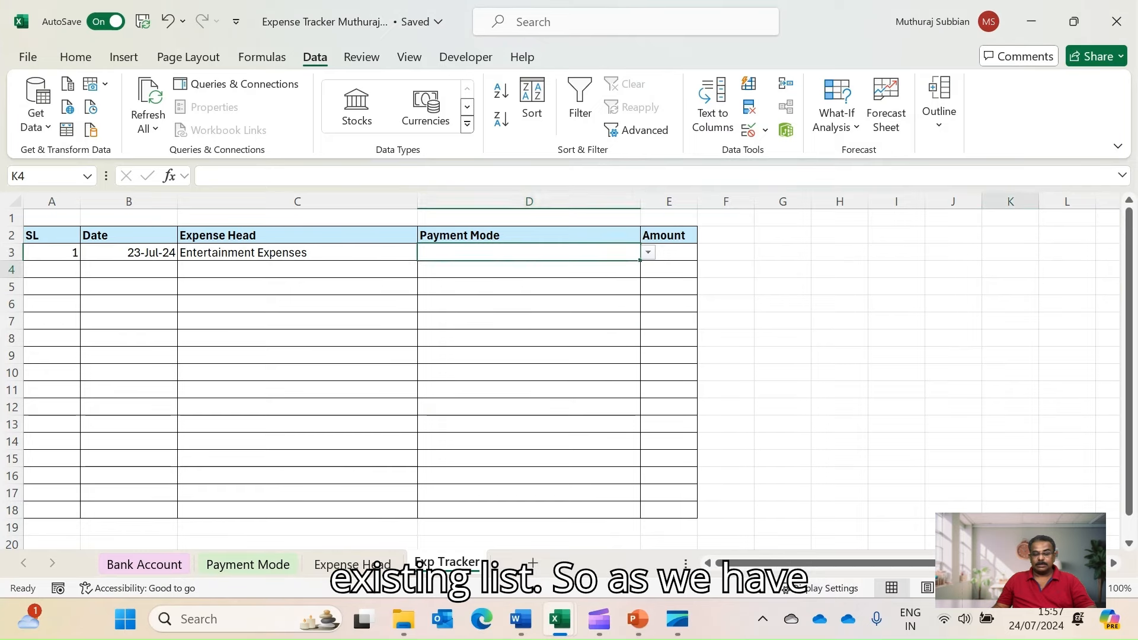
# Copy cell D3 and paste only its validation into Payment Mode cells D4 to D18 with Paste Special
pyautogui.click(529, 253)
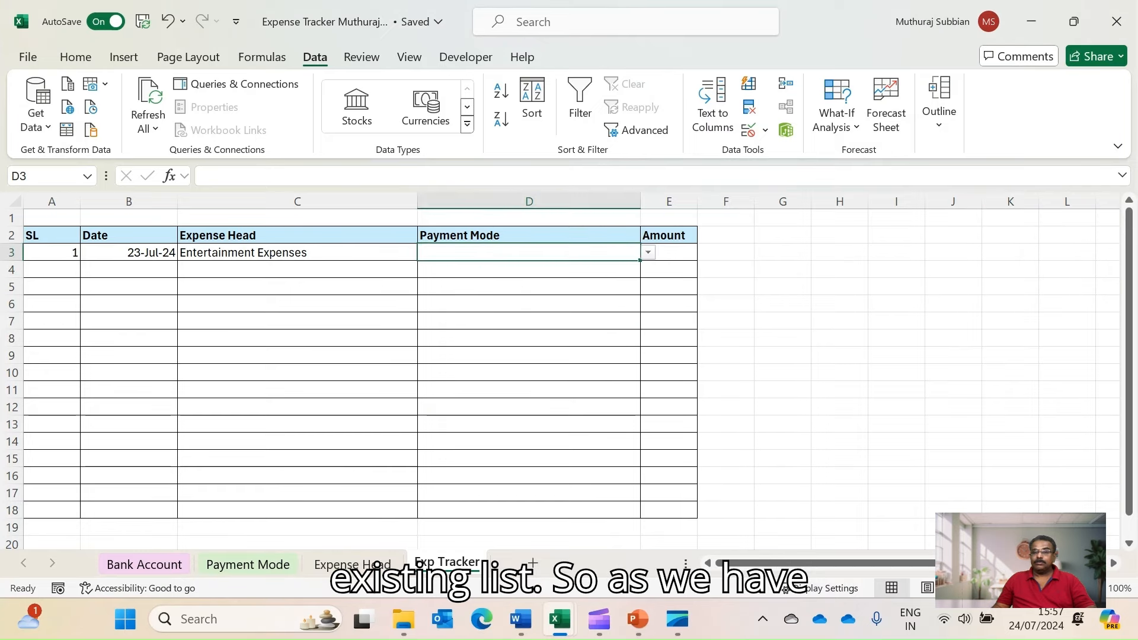
pyautogui.hotkey('ctrl', 'c')
pyautogui.press('Down')
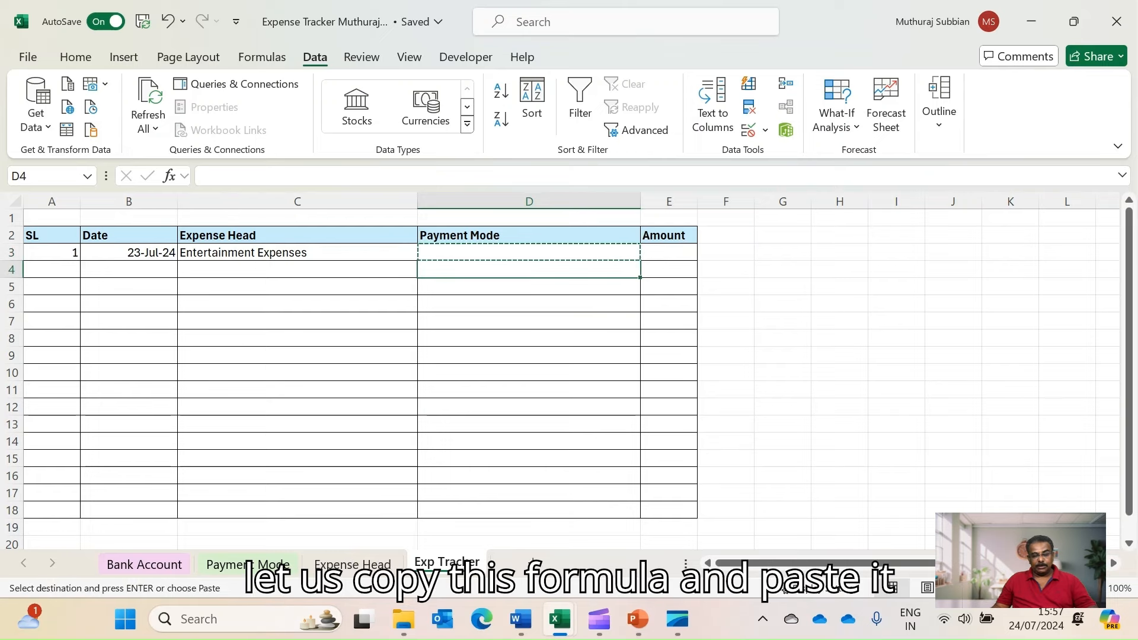
pyautogui.hotkey('shift', 'Down')
pyautogui.hotkey('shift', 'Down')
pyautogui.hotkey('shift', 'Down')
pyautogui.hotkey('shift', 'Down')
pyautogui.hotkey('shift', 'Down')
pyautogui.hotkey('shift', 'Down')
pyautogui.hotkey('shift', 'Down')
pyautogui.hotkey('shift', 'Down')
pyautogui.hotkey('shift', 'Down')
pyautogui.hotkey('shift', 'Down')
pyautogui.hotkey('shift', 'Down')
pyautogui.hotkey('shift', 'Down')
pyautogui.hotkey('shift', 'Down')
pyautogui.hotkey('shift', 'Down')
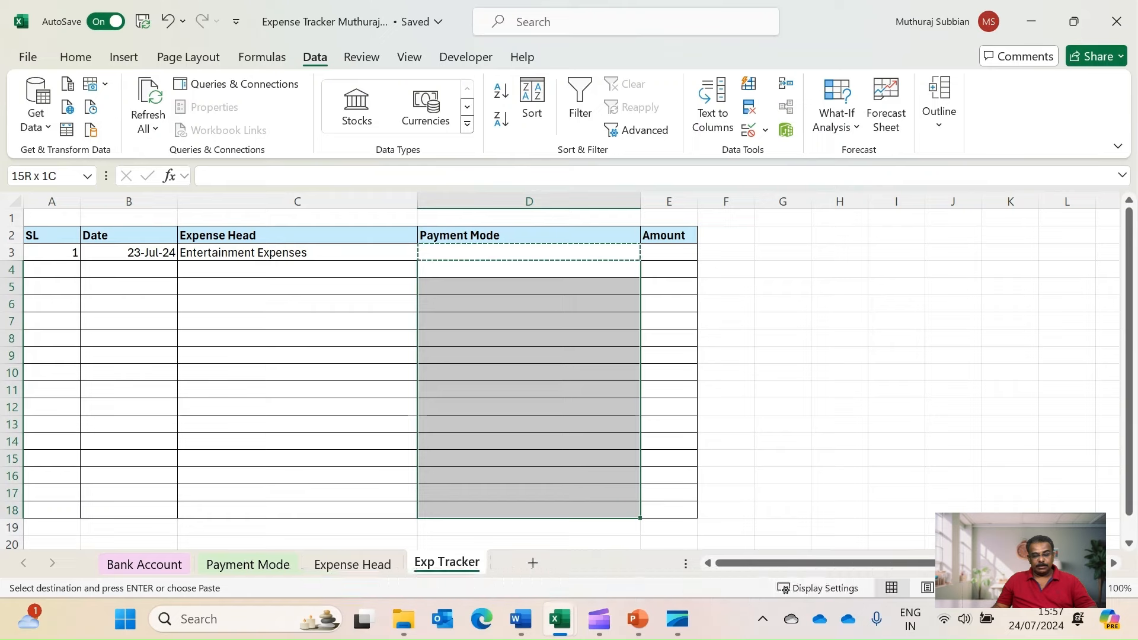
pyautogui.rightClick(487, 504)
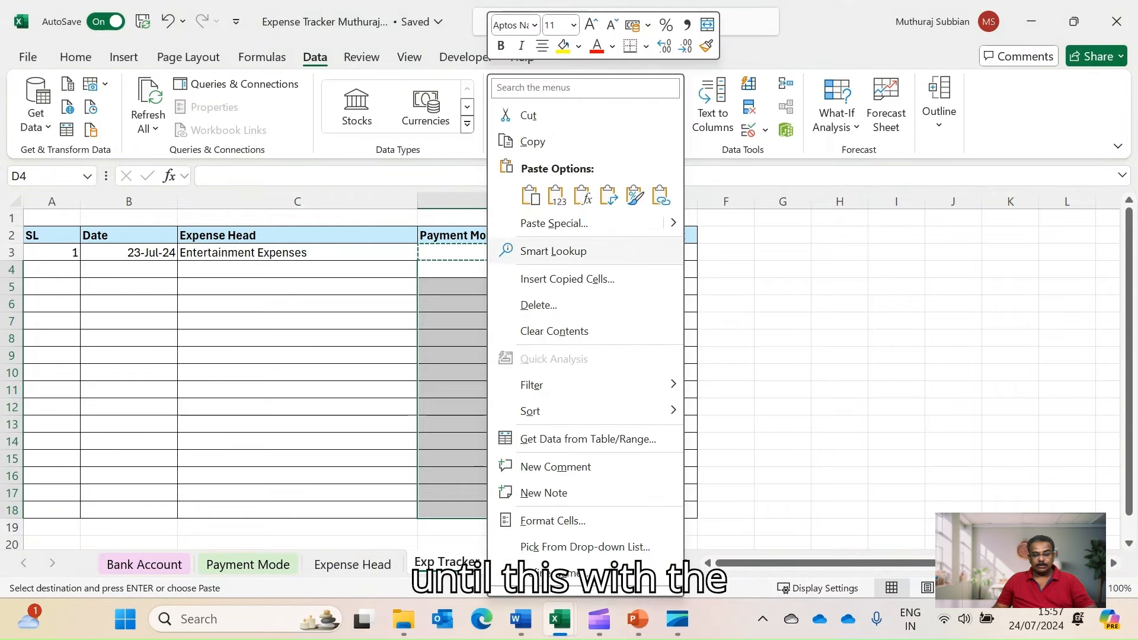
pyautogui.click(554, 223)
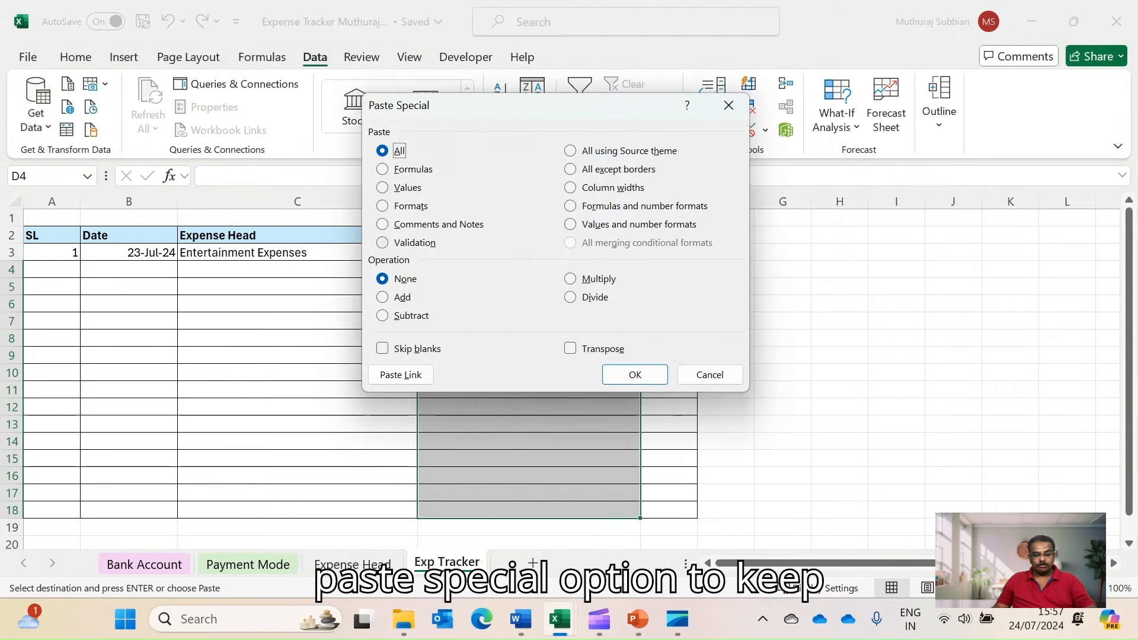
pyautogui.click(406, 242)
pyautogui.click(634, 375)
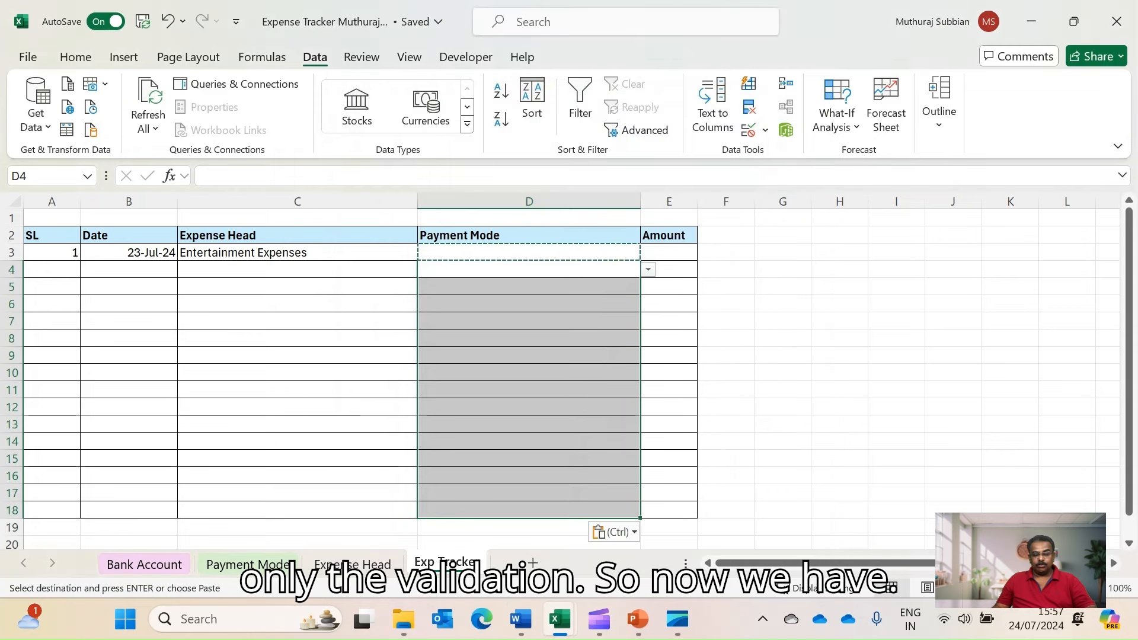
# Review the first expense entry's cells across the row, from SL through Payment Mode to Amount
pyautogui.click(839, 372)
pyautogui.click(297, 253)
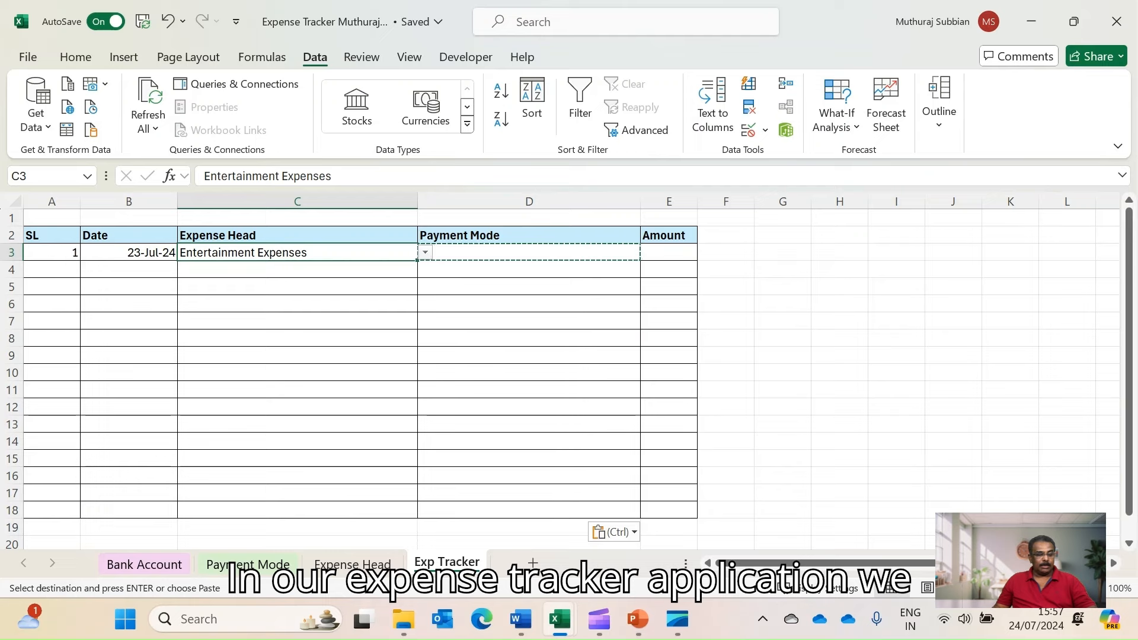
pyautogui.click(52, 252)
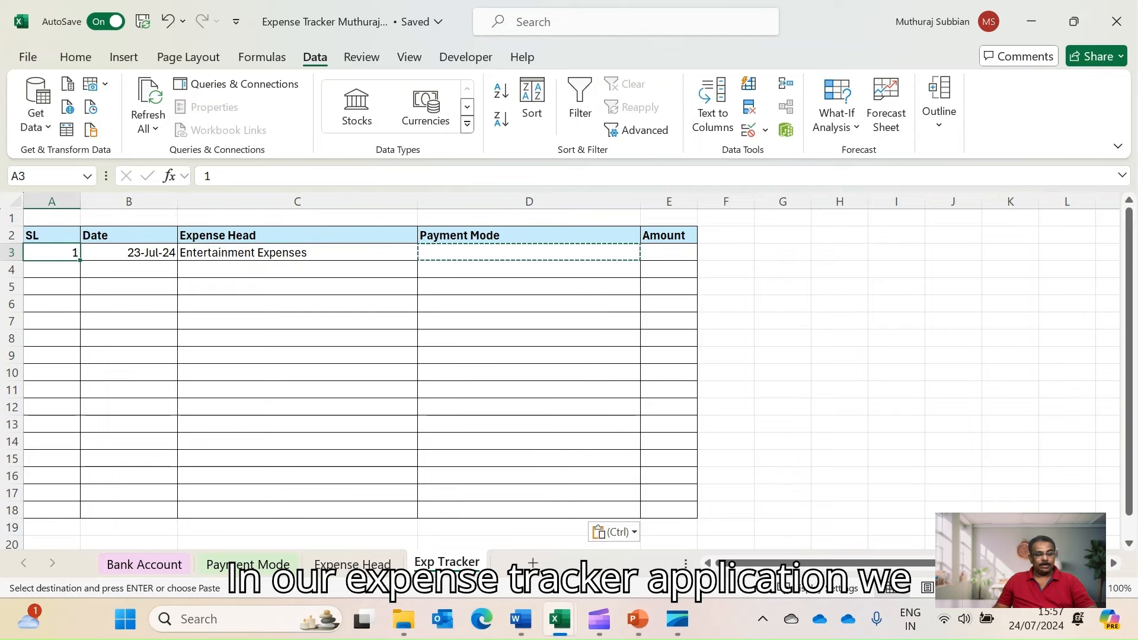
pyautogui.click(129, 252)
pyautogui.click(297, 253)
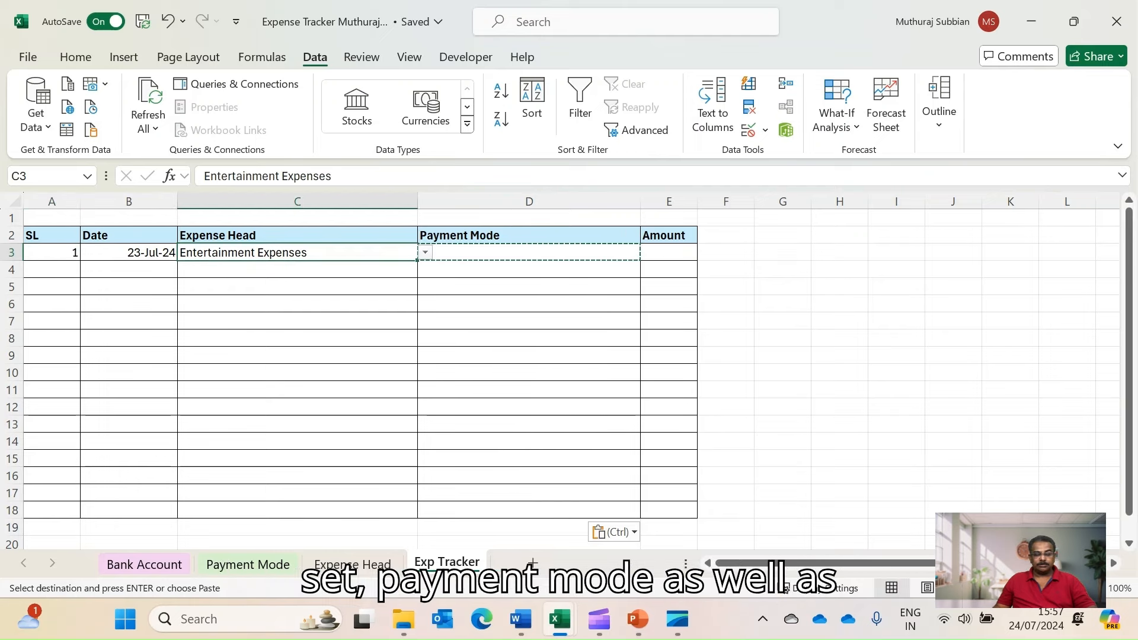
pyautogui.click(528, 252)
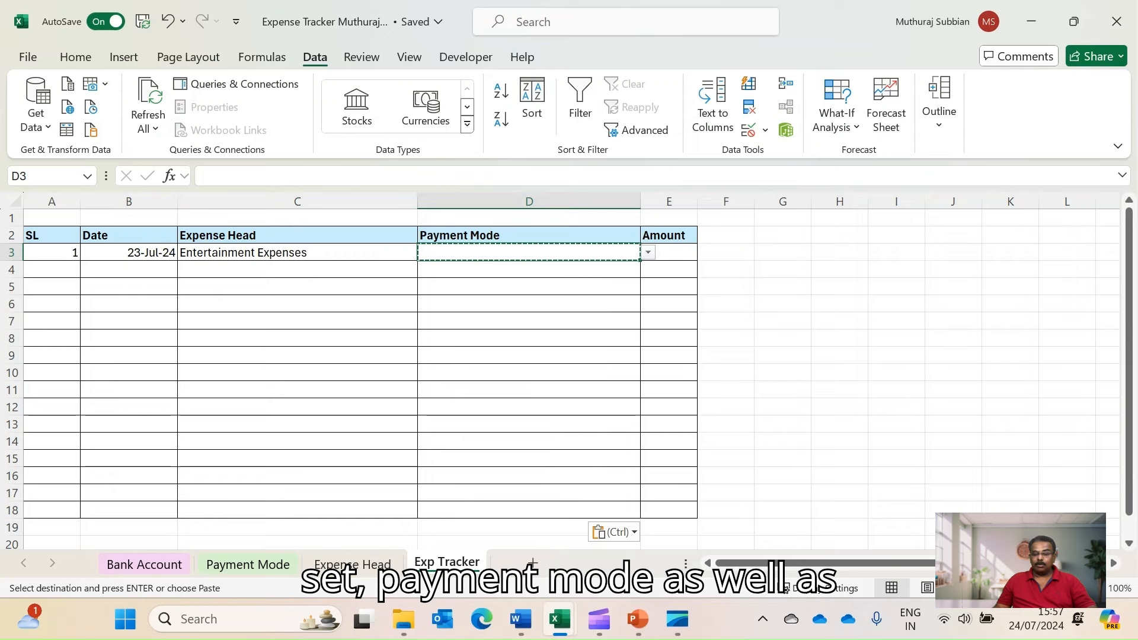
pyautogui.click(668, 252)
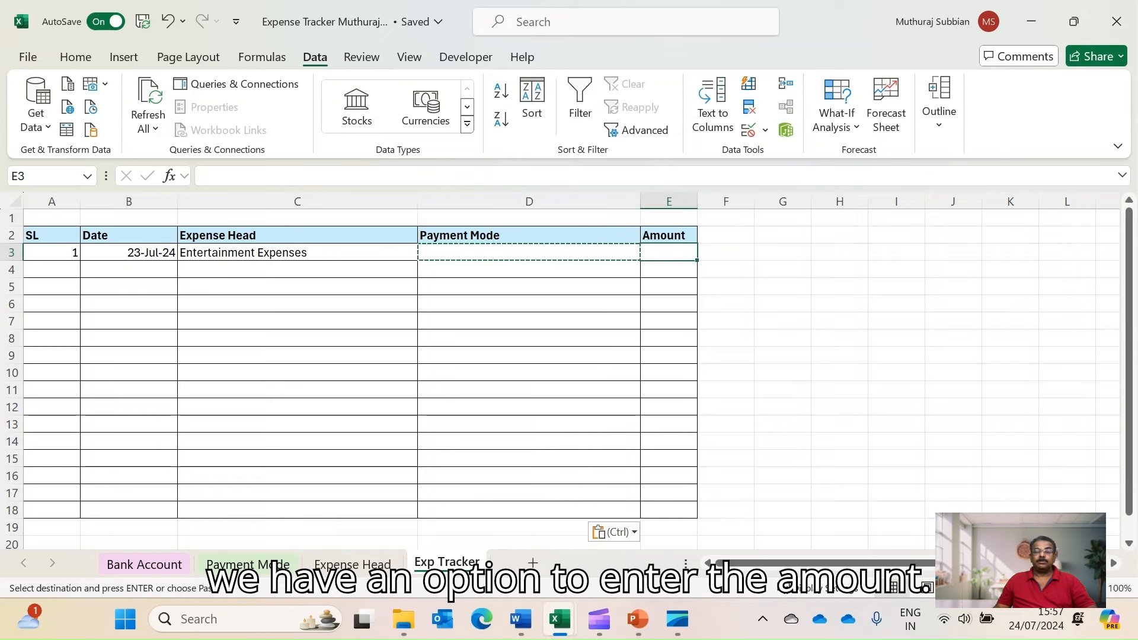
# Examine the payment type and associated bank account for the Cash entry on the Payment Mode sheet
pyautogui.click(529, 253)
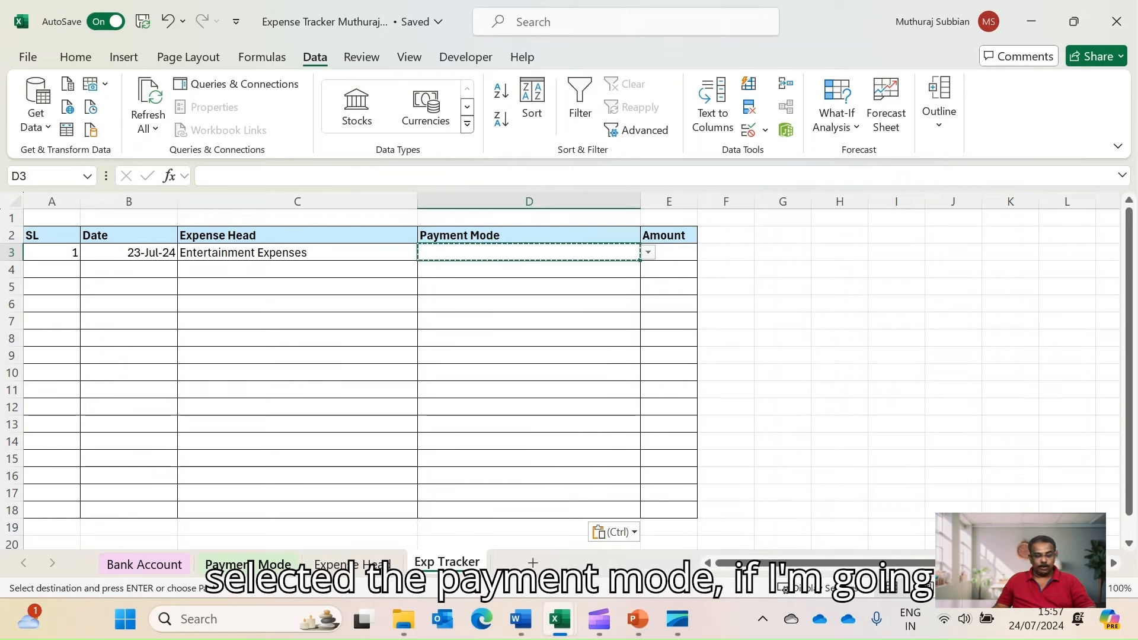
pyautogui.click(262, 562)
pyautogui.click(109, 257)
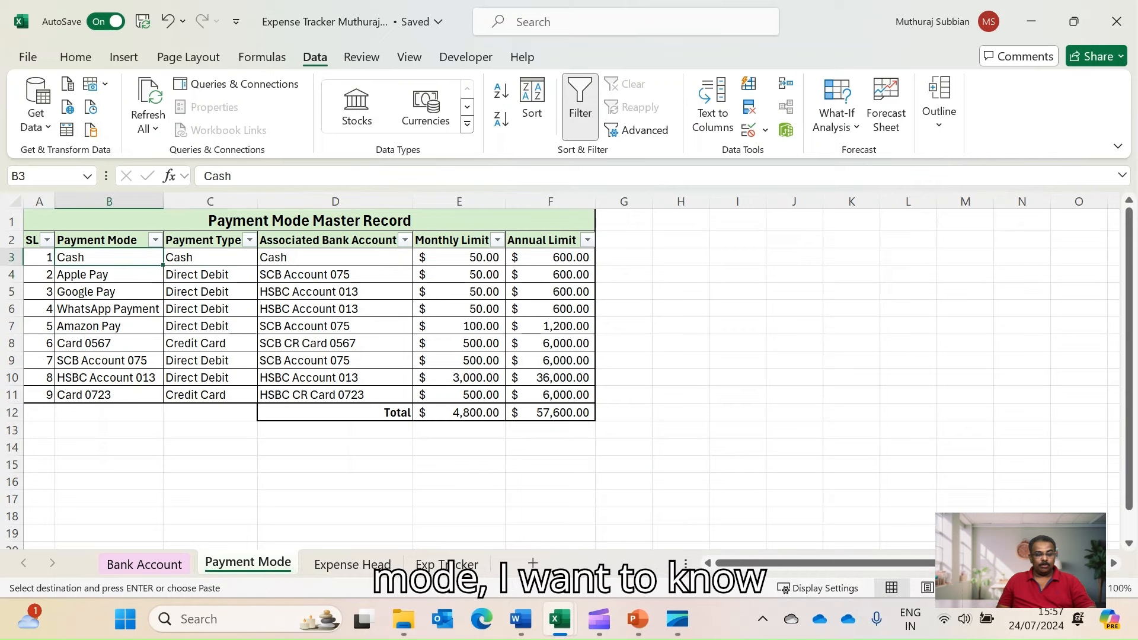
pyautogui.click(209, 257)
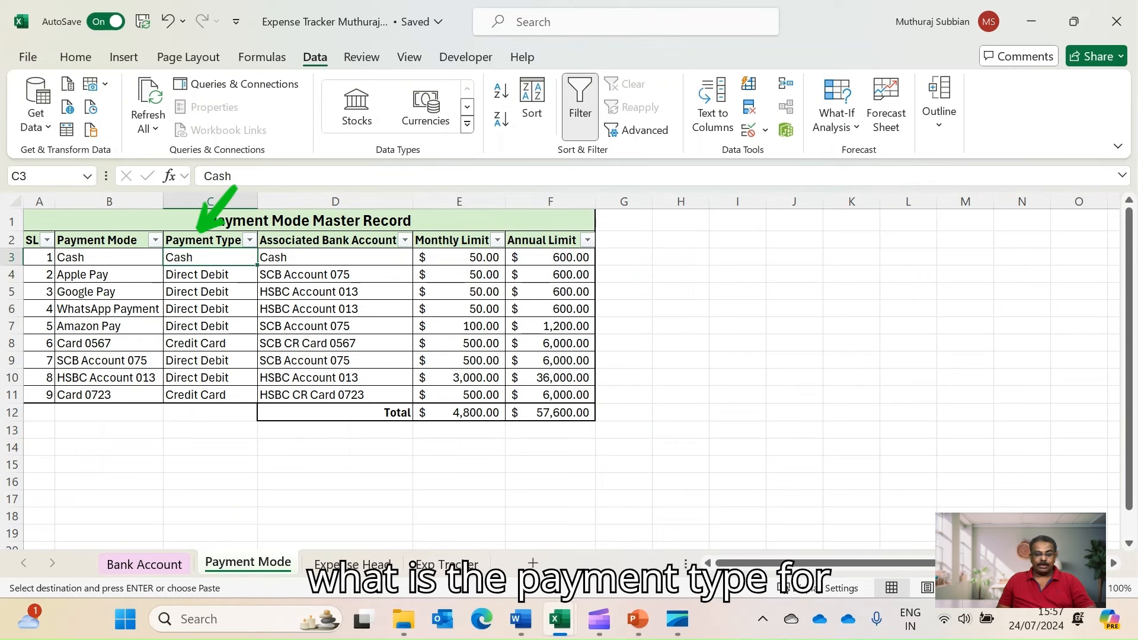
pyautogui.click(110, 257)
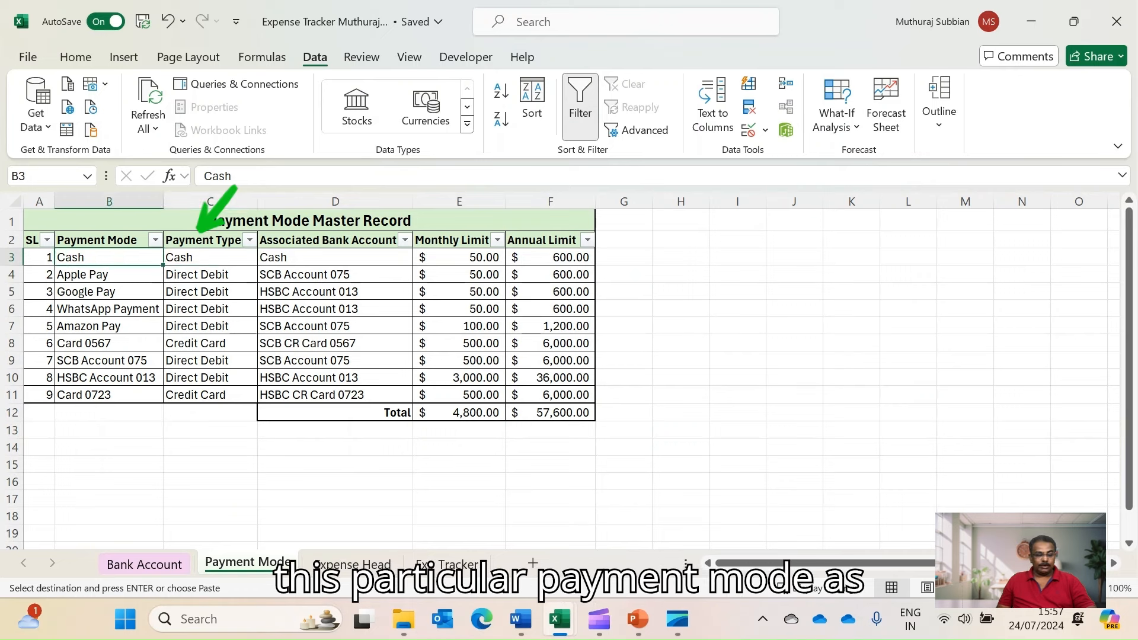
pyautogui.press('Right')
pyautogui.press('Right')
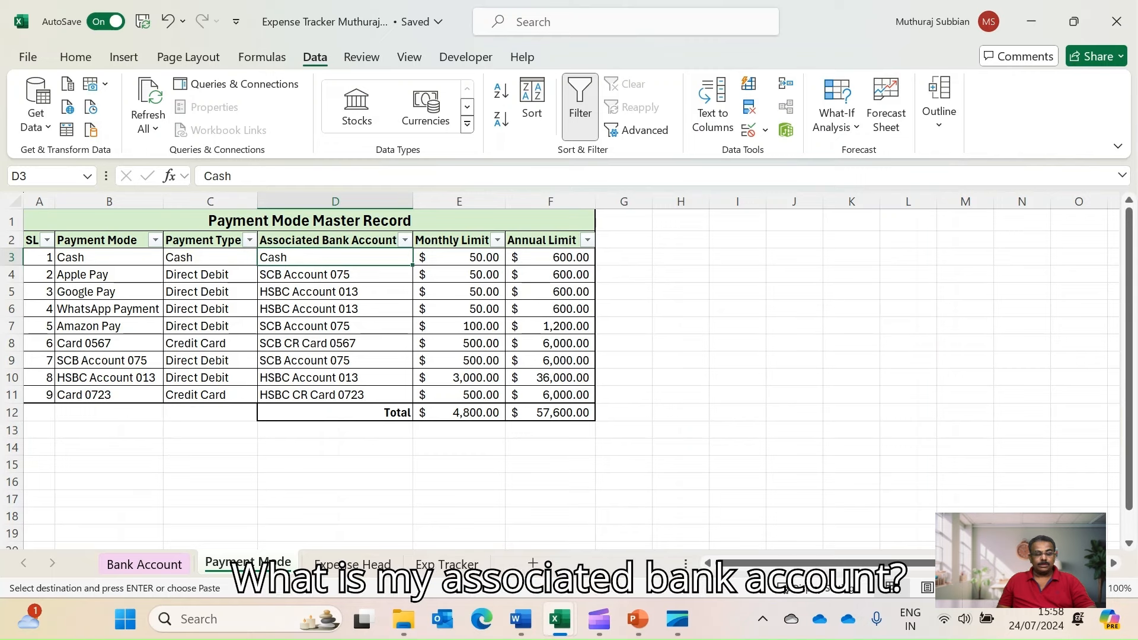
pyautogui.moveTo(403, 619)
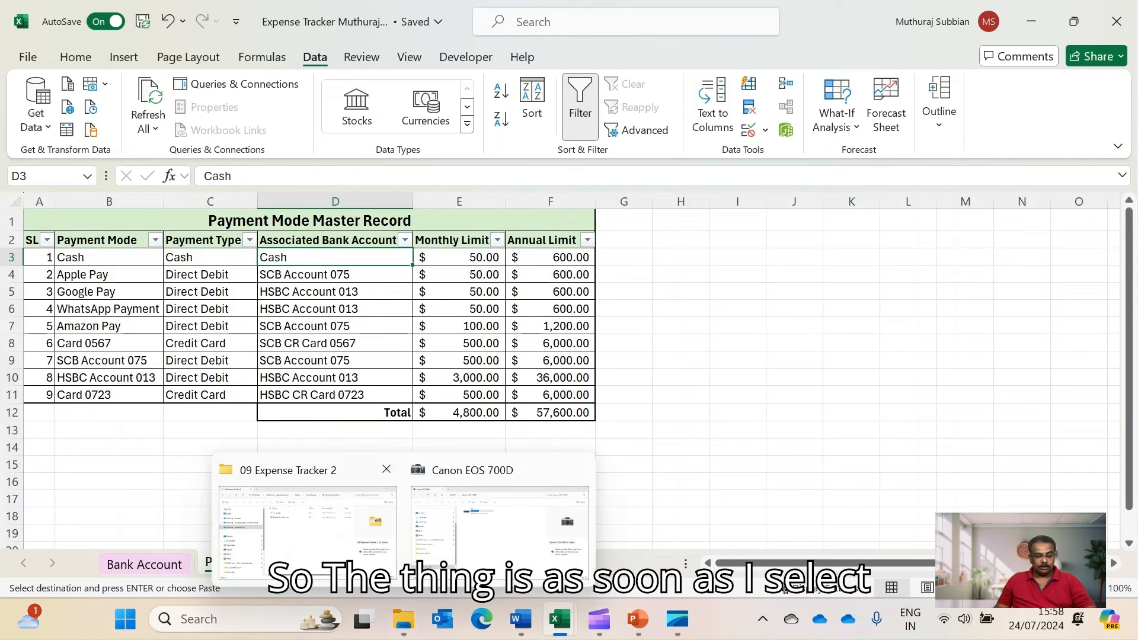
# Choose WhatsApp Payment as the Payment Mode of the first expense entry on the Exp Tracker sheet
pyautogui.click(455, 563)
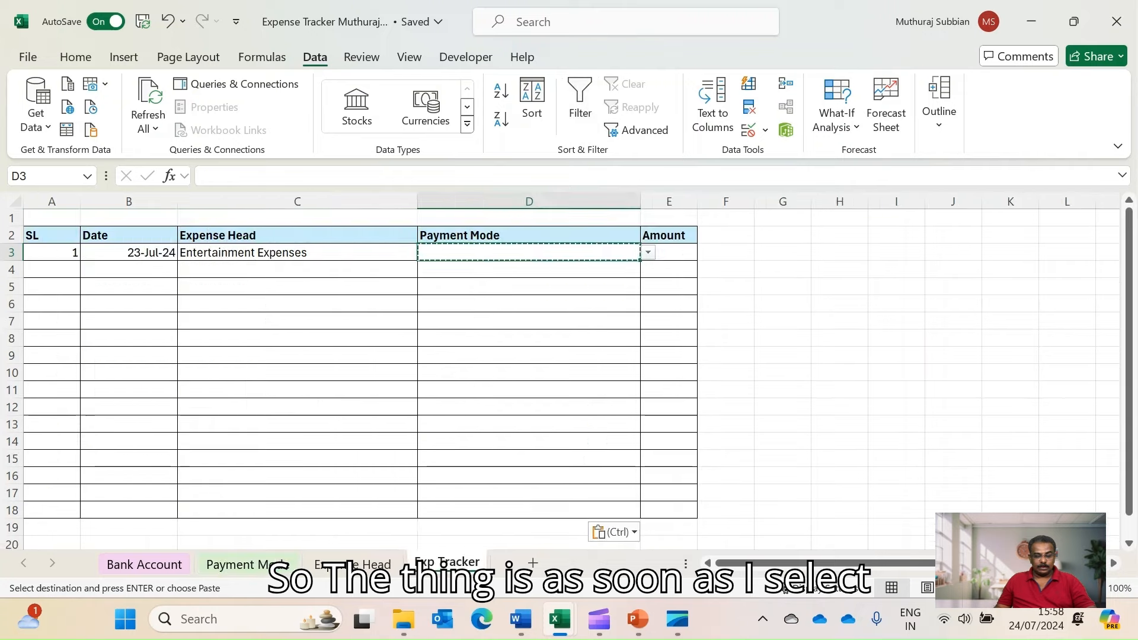
pyautogui.click(648, 252)
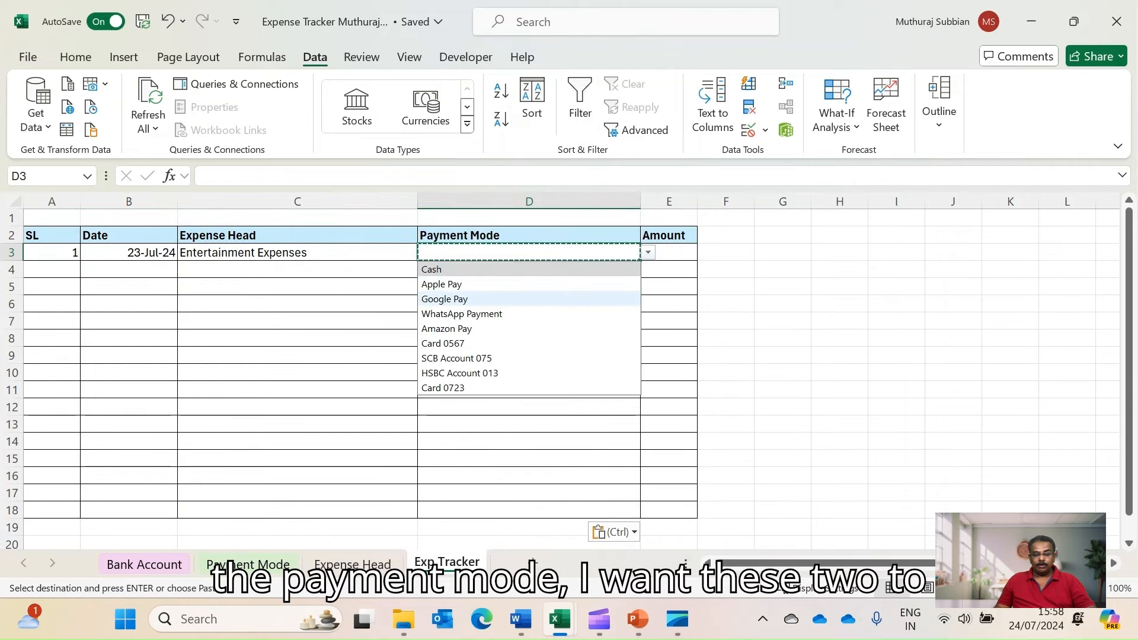
pyautogui.click(504, 314)
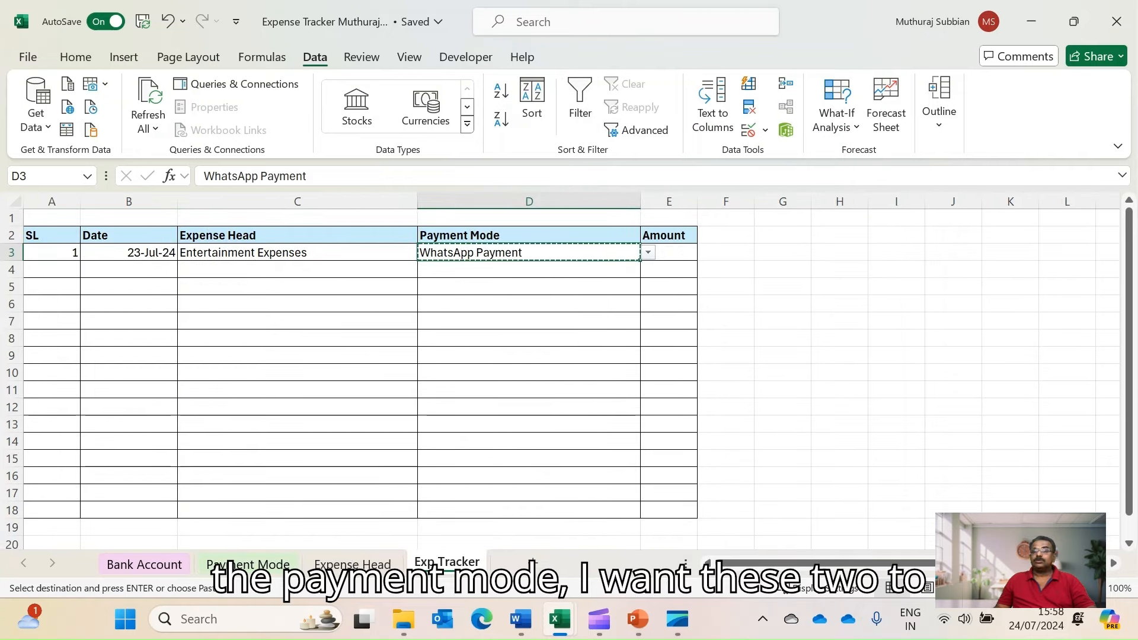
pyautogui.click(782, 252)
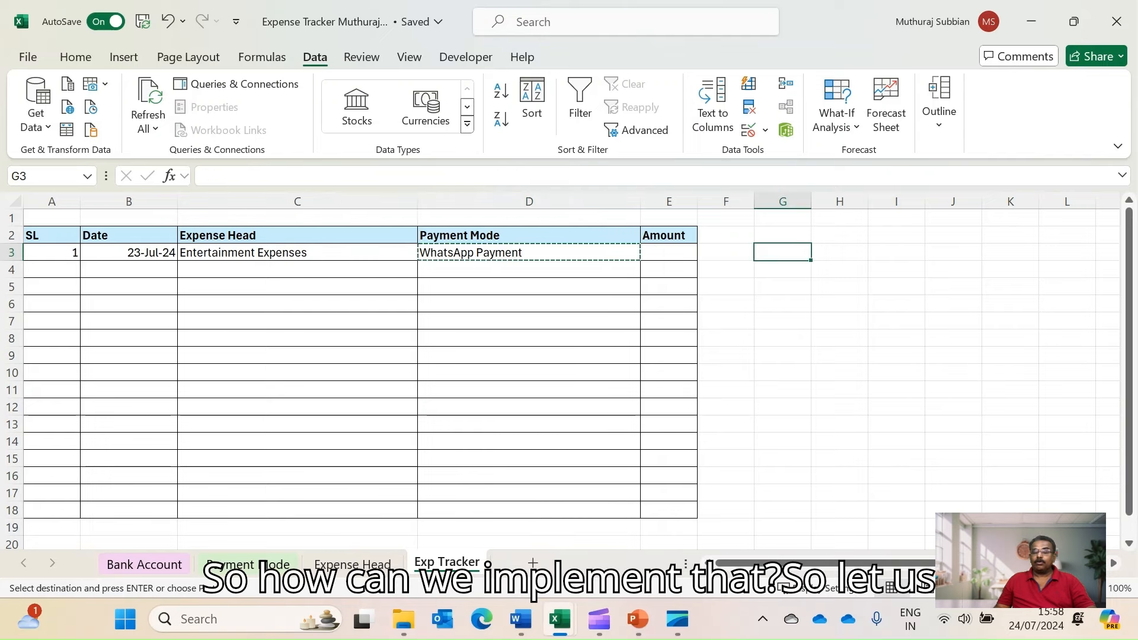
# Insert two blank columns between Payment Mode and Amount on the Exp Tracker sheet
pyautogui.click(669, 202)
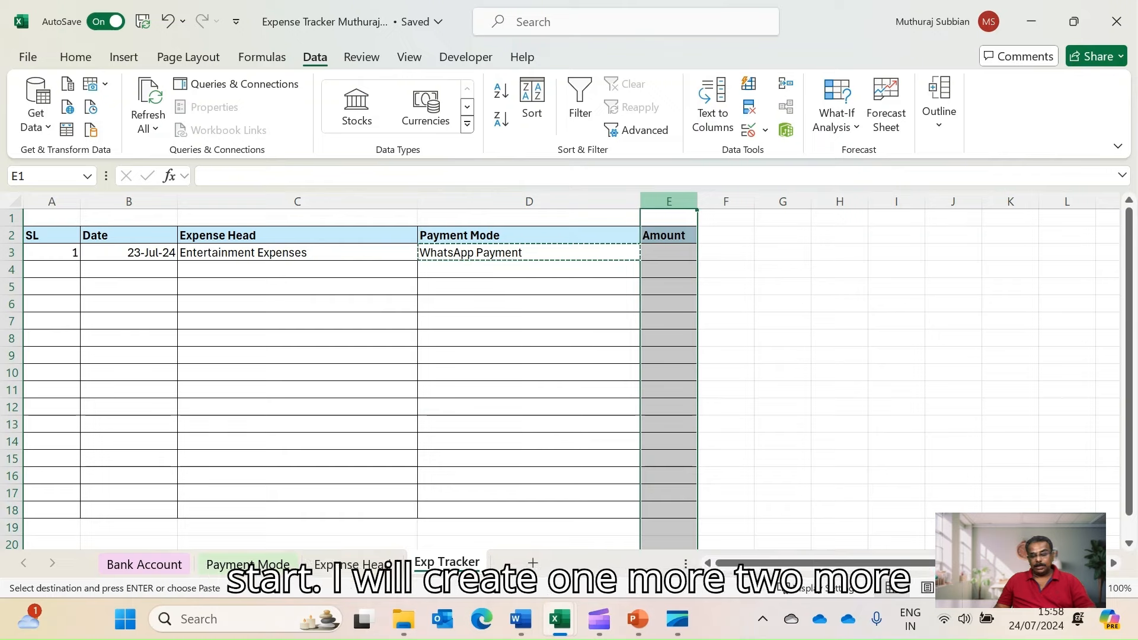
pyautogui.rightClick(667, 201)
pyautogui.click(711, 374)
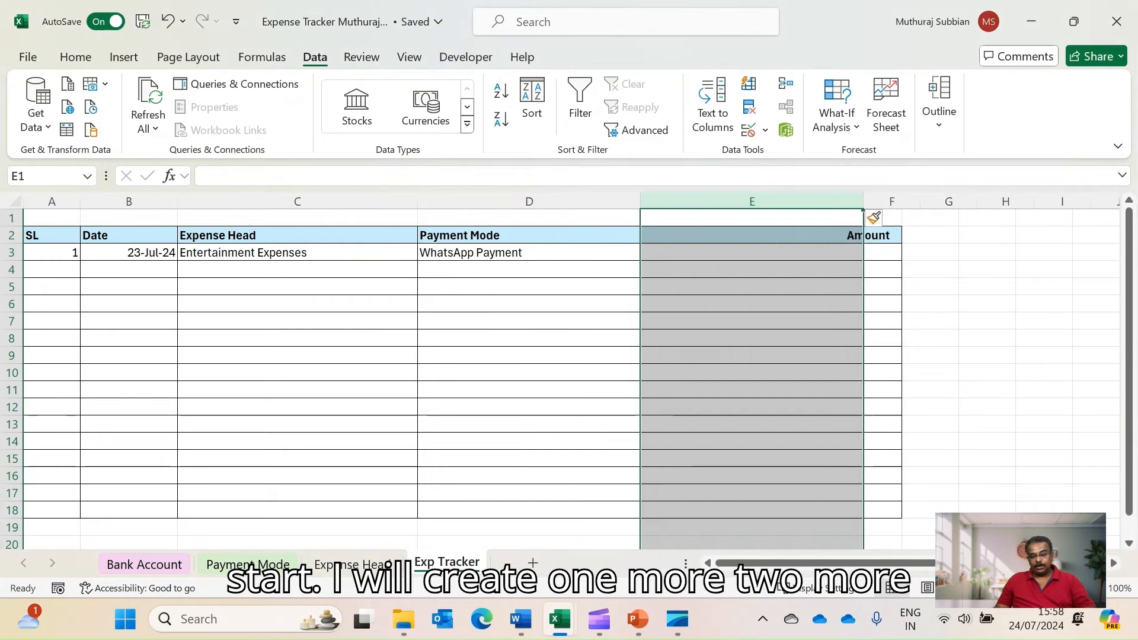
pyautogui.rightClick(673, 202)
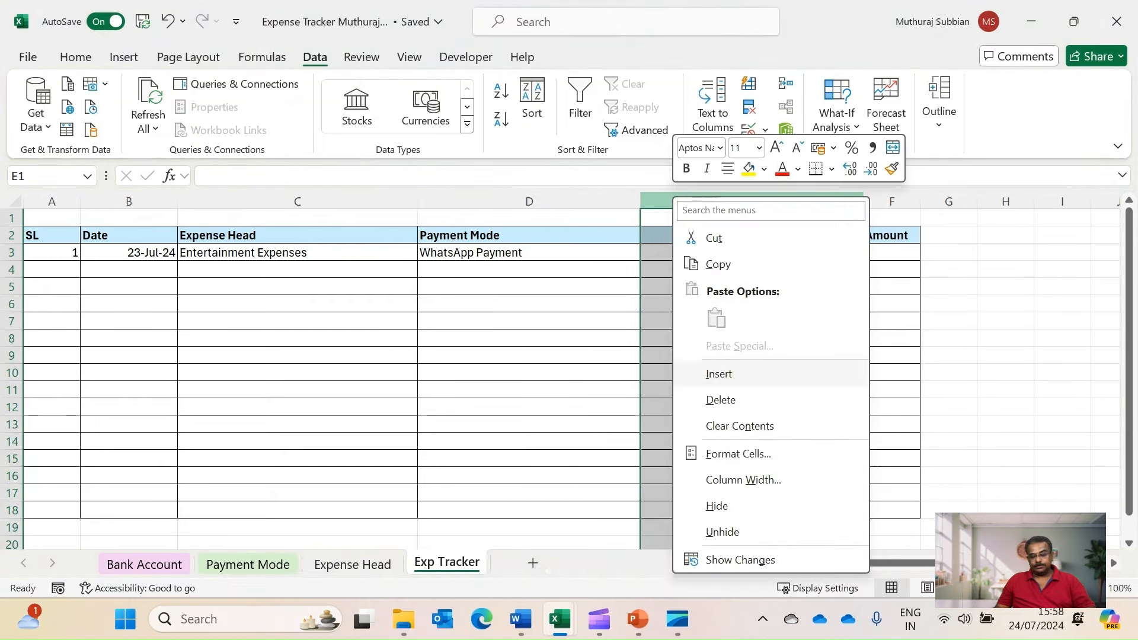
pyautogui.click(718, 373)
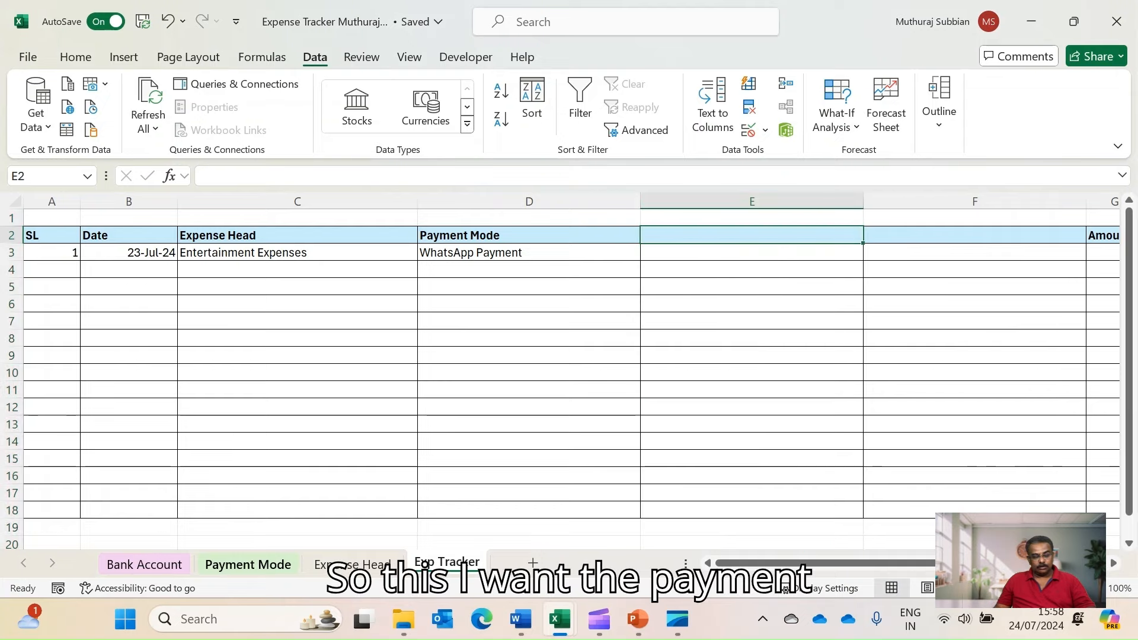
# Copy the Payment Type and Associated Bank Account headers from the Payment Mode sheet and return to the Exp Tracker sheet
pyautogui.click(248, 565)
pyautogui.click(203, 240)
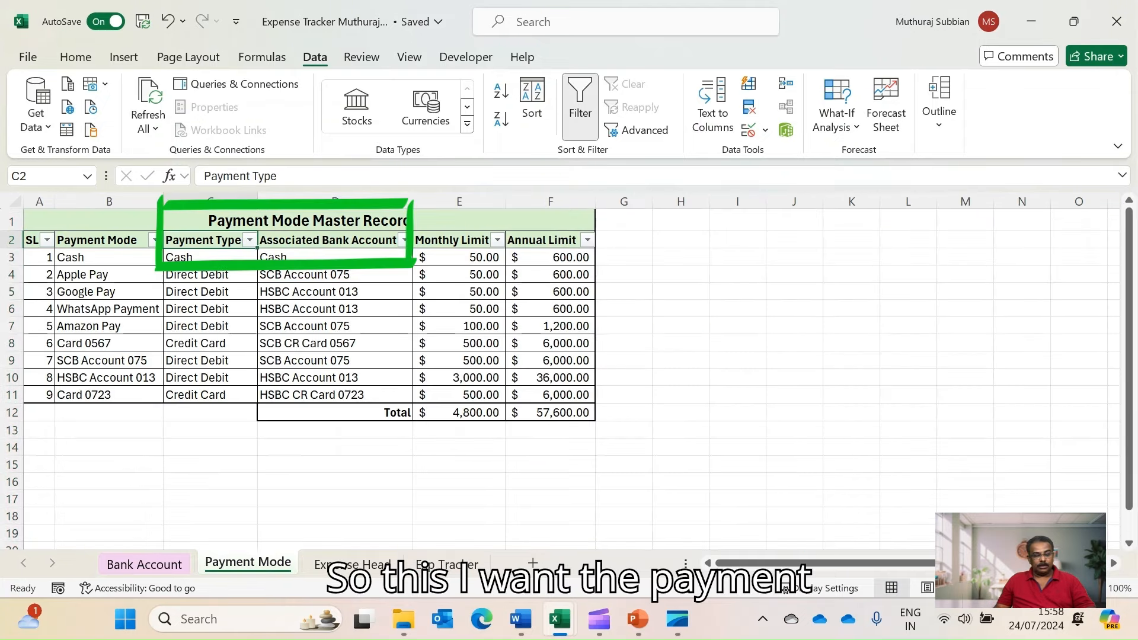
pyautogui.moveTo(203, 240); pyautogui.dragTo(409, 249)
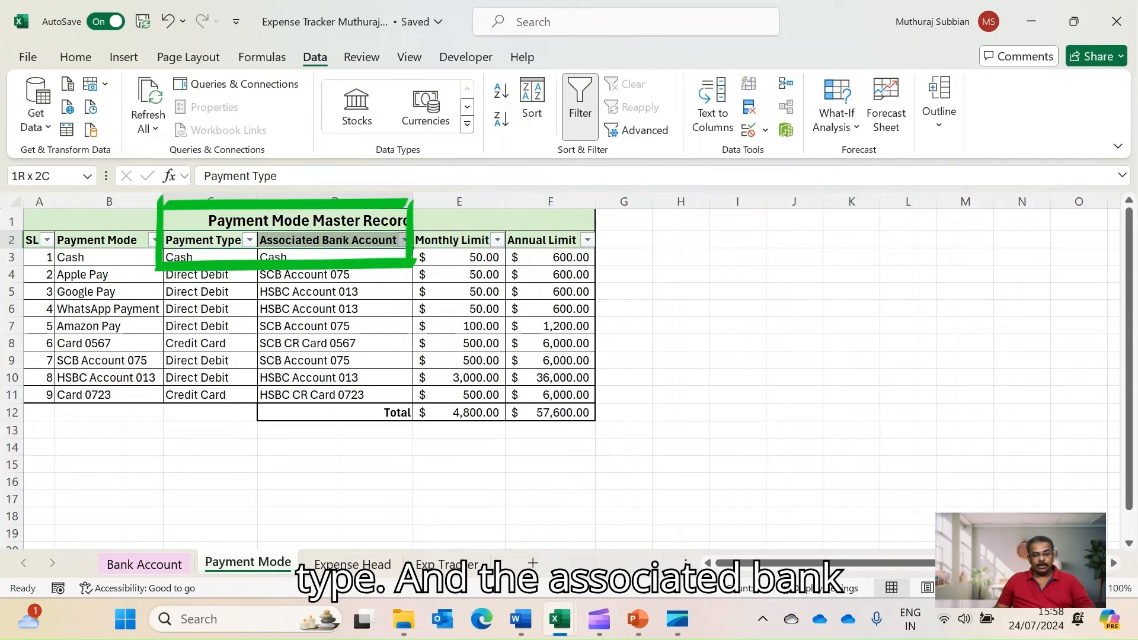
pyautogui.hotkey('ctrl', 'c')
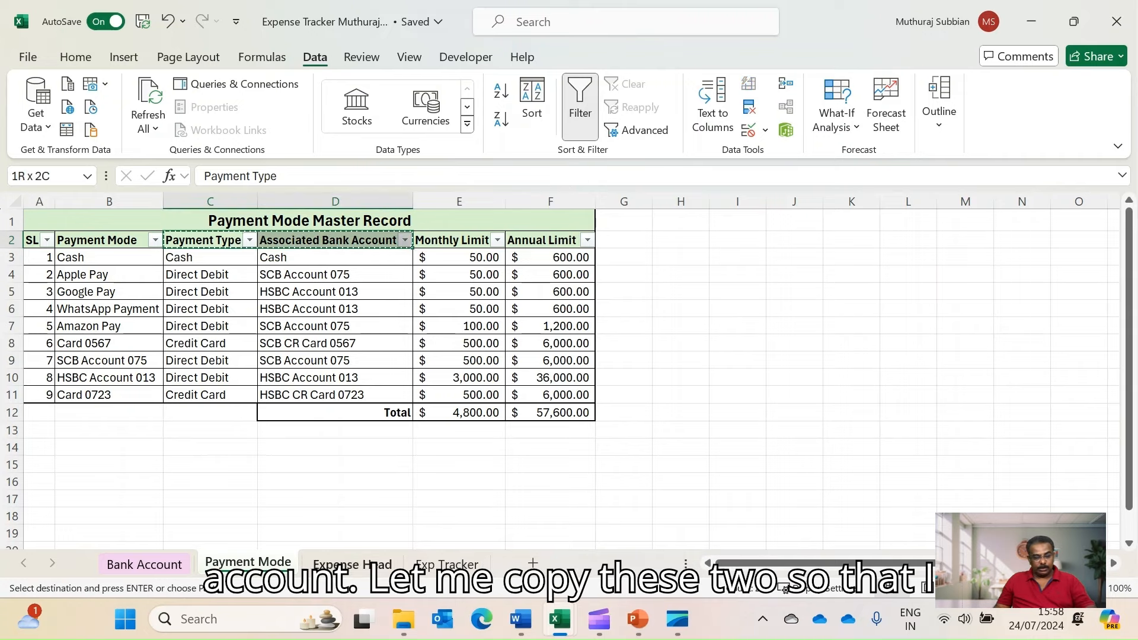
pyautogui.hotkey('ctrl', 'pagedown')
pyautogui.hotkey('ctrl', 'pagedown')
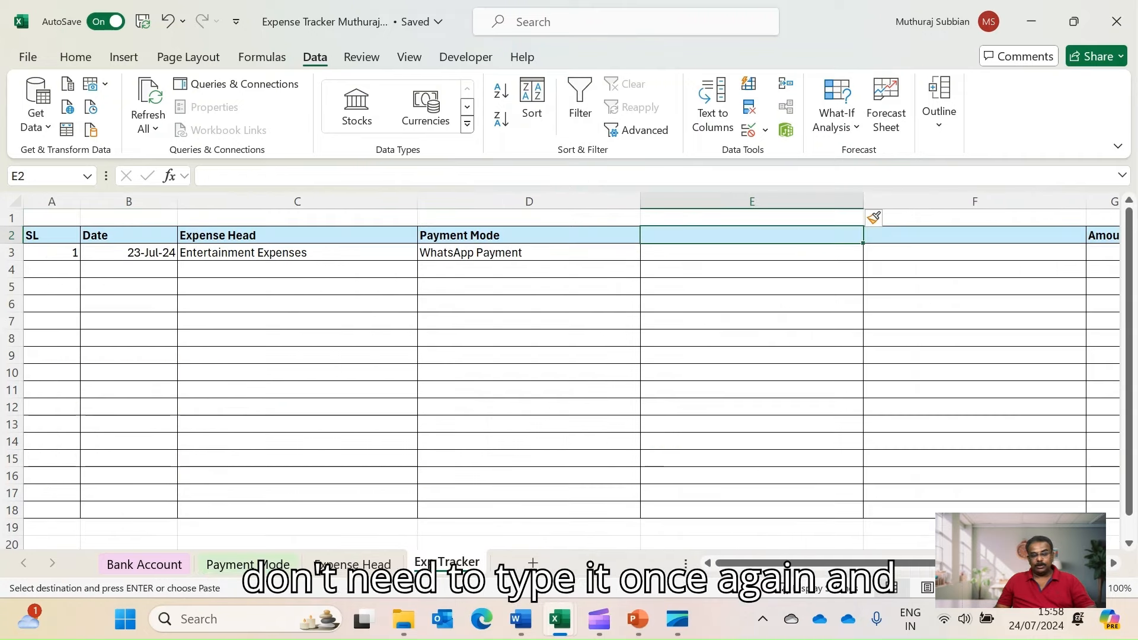
# Paste only the values of the copied headers into E2:F2 with Paste Special, and undo the paste
pyautogui.rightClick(674, 236)
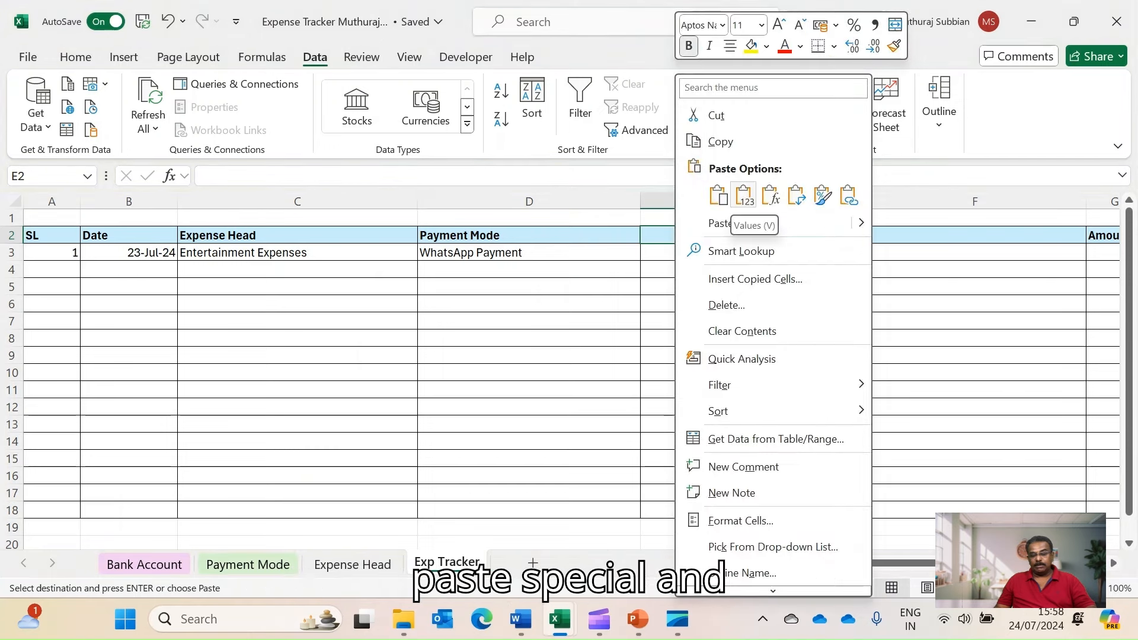
pyautogui.click(720, 223)
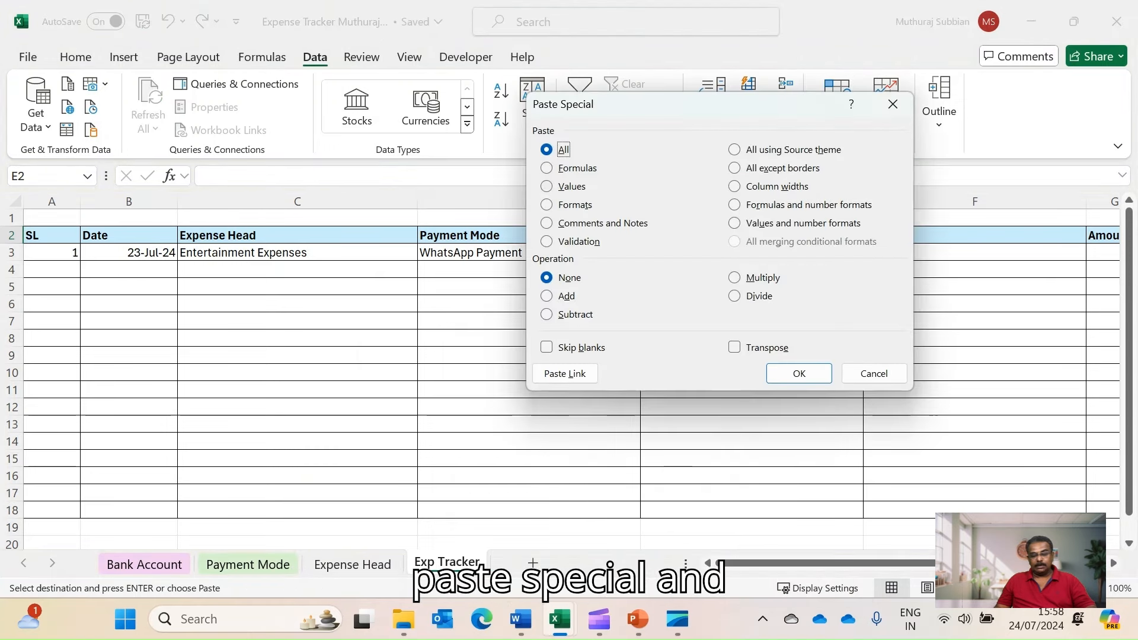
pyautogui.click(545, 186)
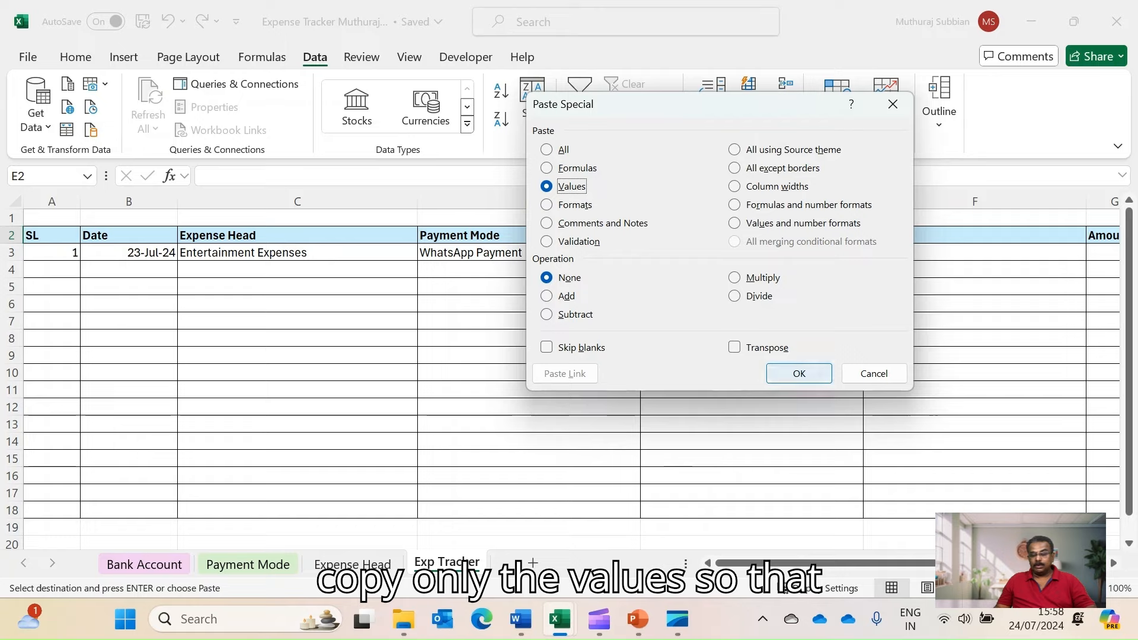
pyautogui.click(799, 373)
pyautogui.hotkey('ctrl', 'z')
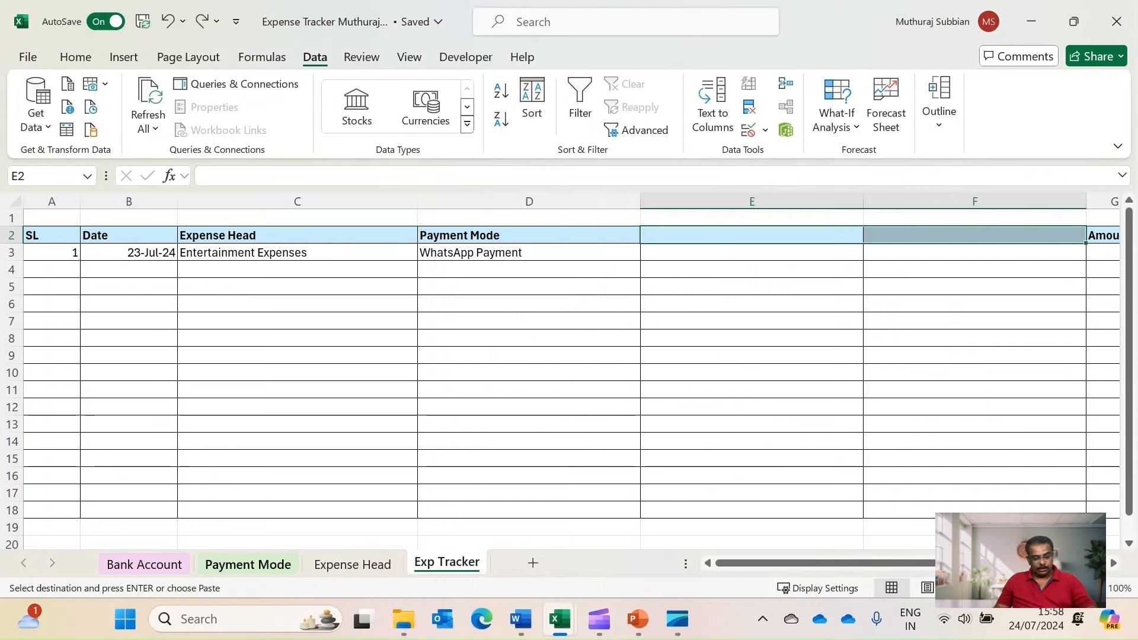
# Copy header cells C2:D2 of the Payment Mode sheet again and switch back to the Exp Tracker sheet
pyautogui.click(248, 564)
pyautogui.rightClick(193, 242)
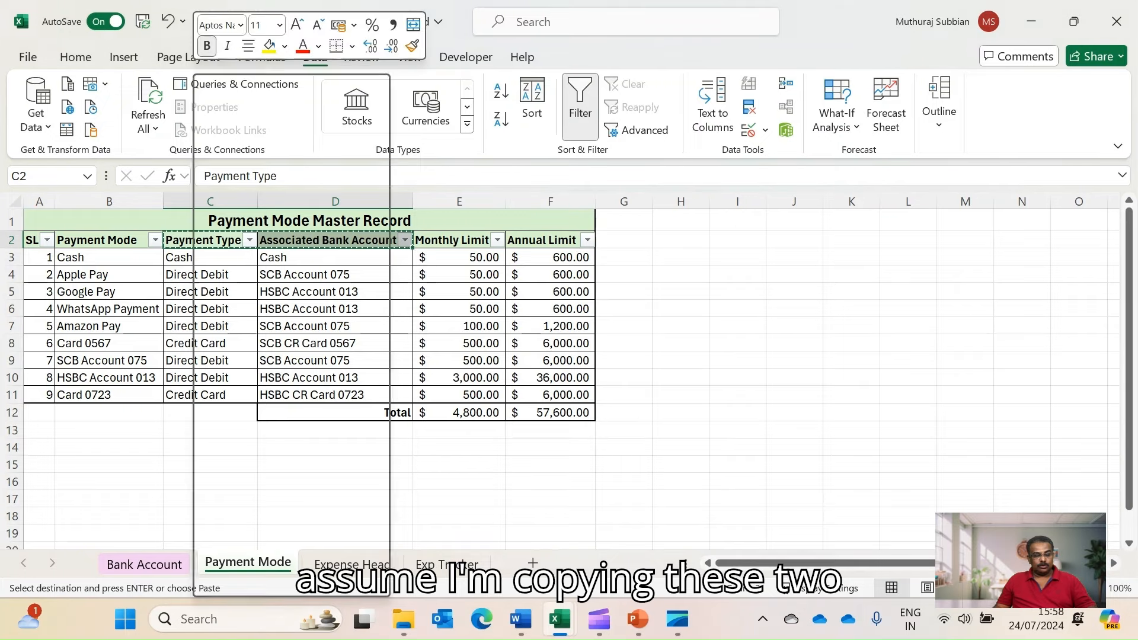
pyautogui.click(237, 143)
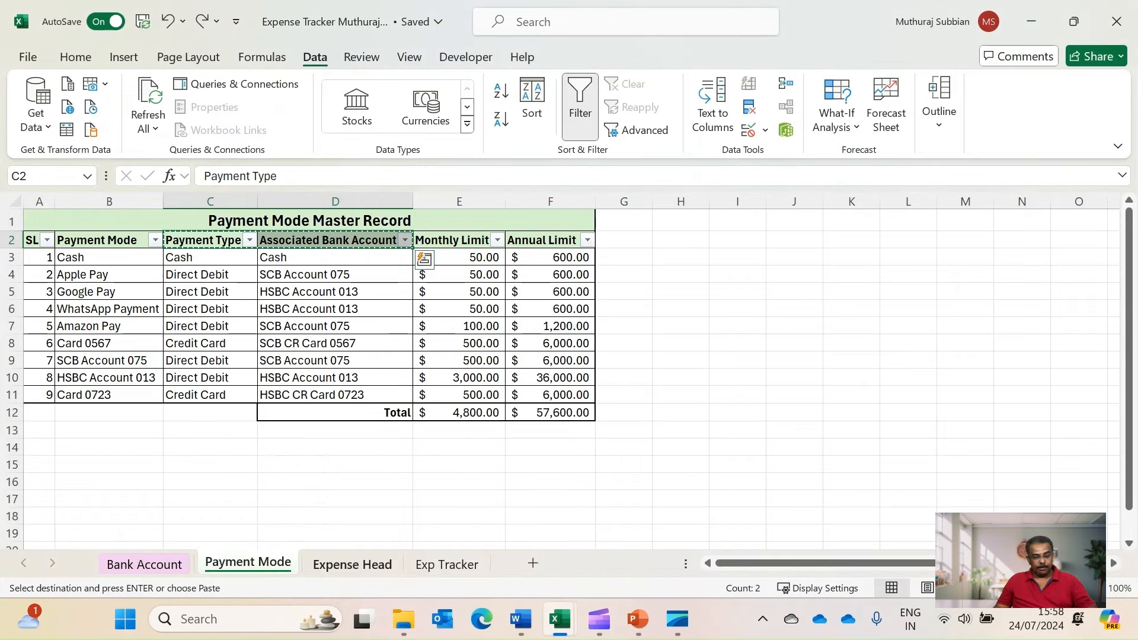
pyautogui.click(352, 564)
pyautogui.click(446, 564)
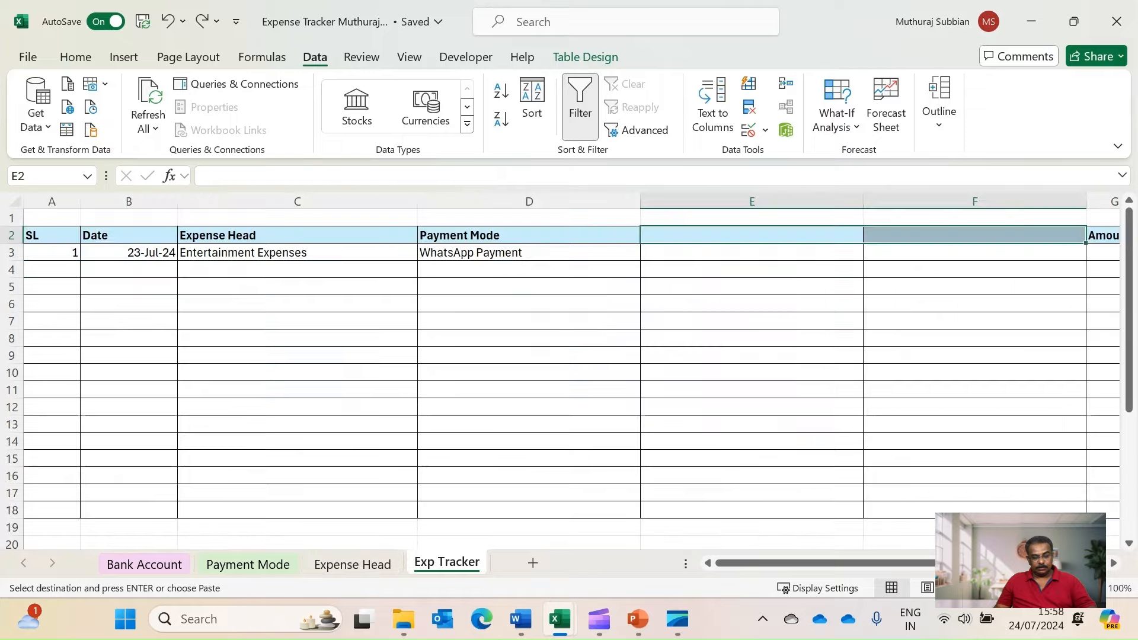
# Paste the copied headers with their source formatting into E2:F2 and undo that paste
pyautogui.hotkey('ctrl', 'v')
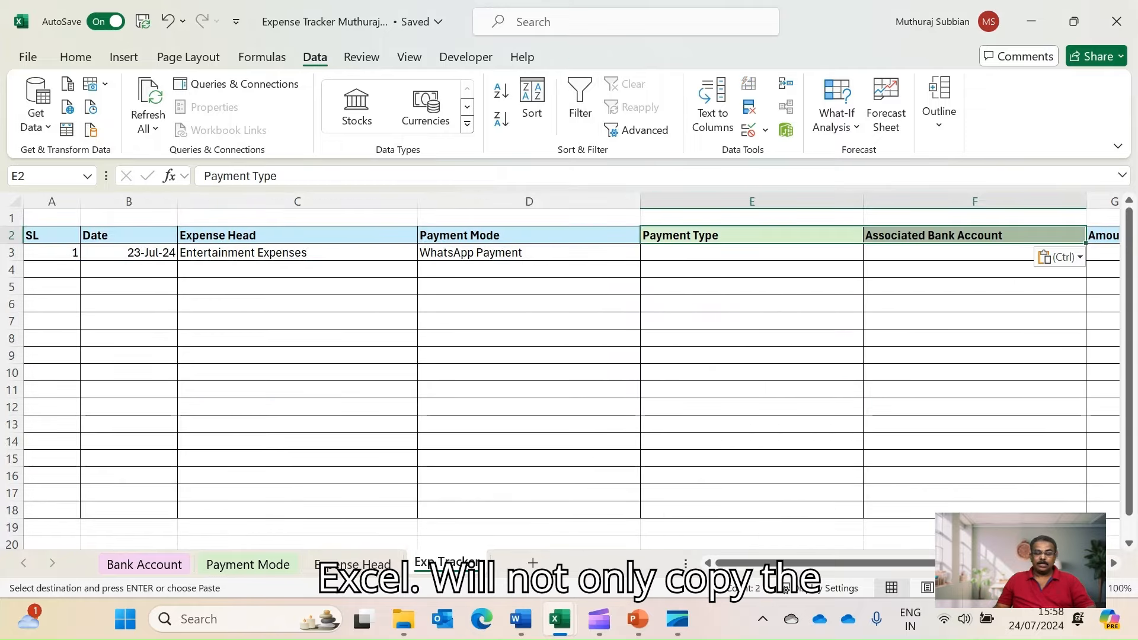
pyautogui.press('Down')
pyautogui.press('Up')
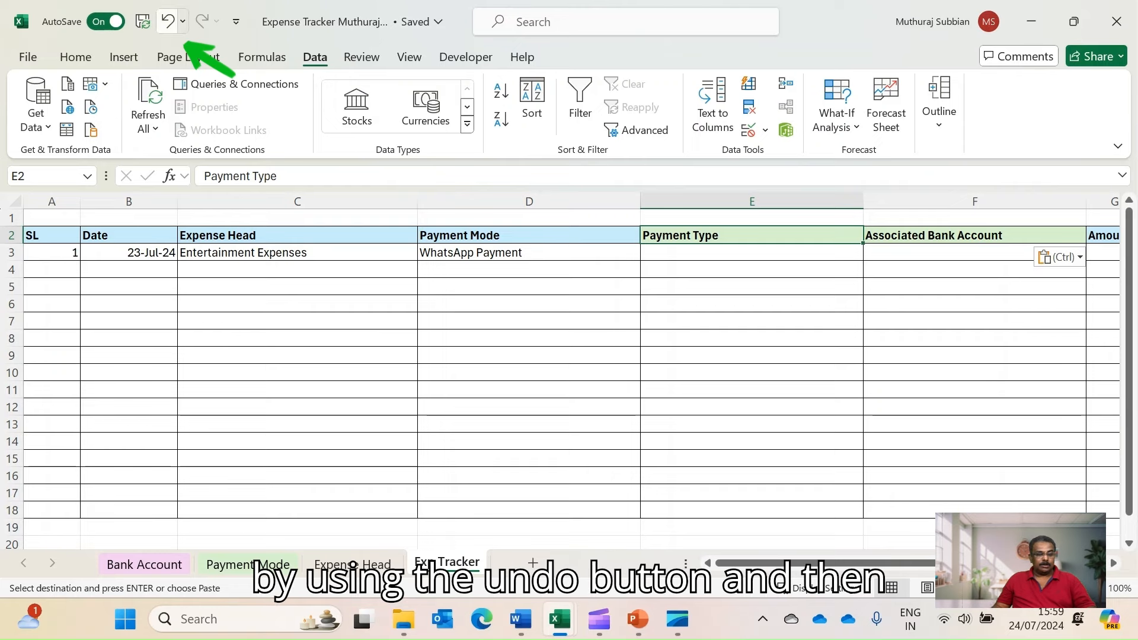
pyautogui.click(168, 22)
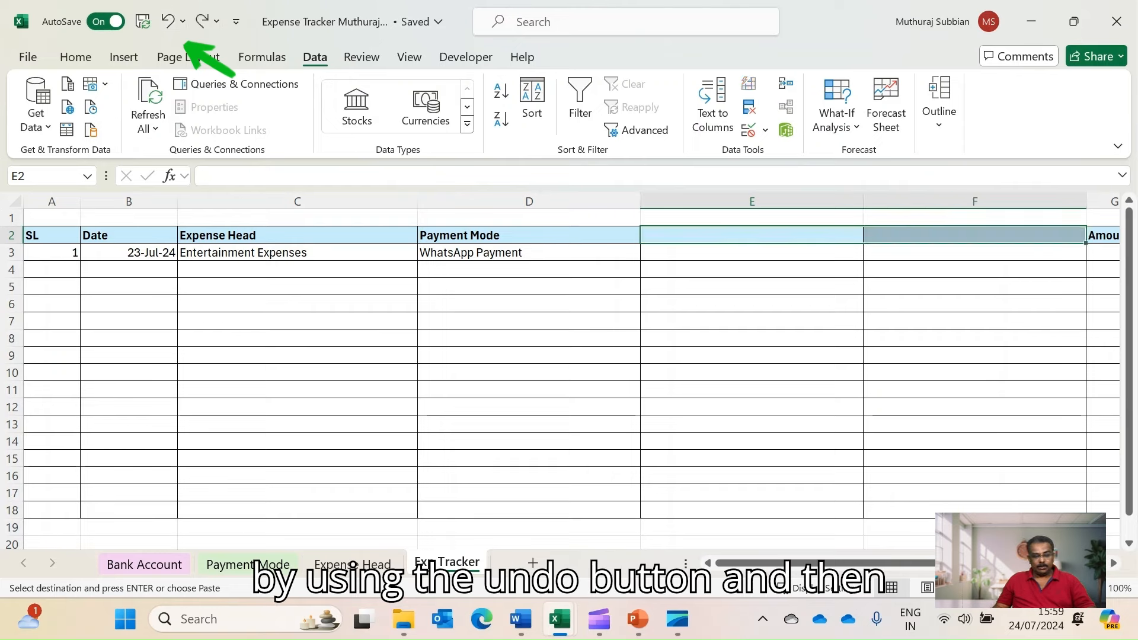
# Paste the copied headers into E2:F2 as Values with Paste Special, and narrow the Payment Type column to suit its header
pyautogui.rightClick(699, 234)
pyautogui.click(728, 221)
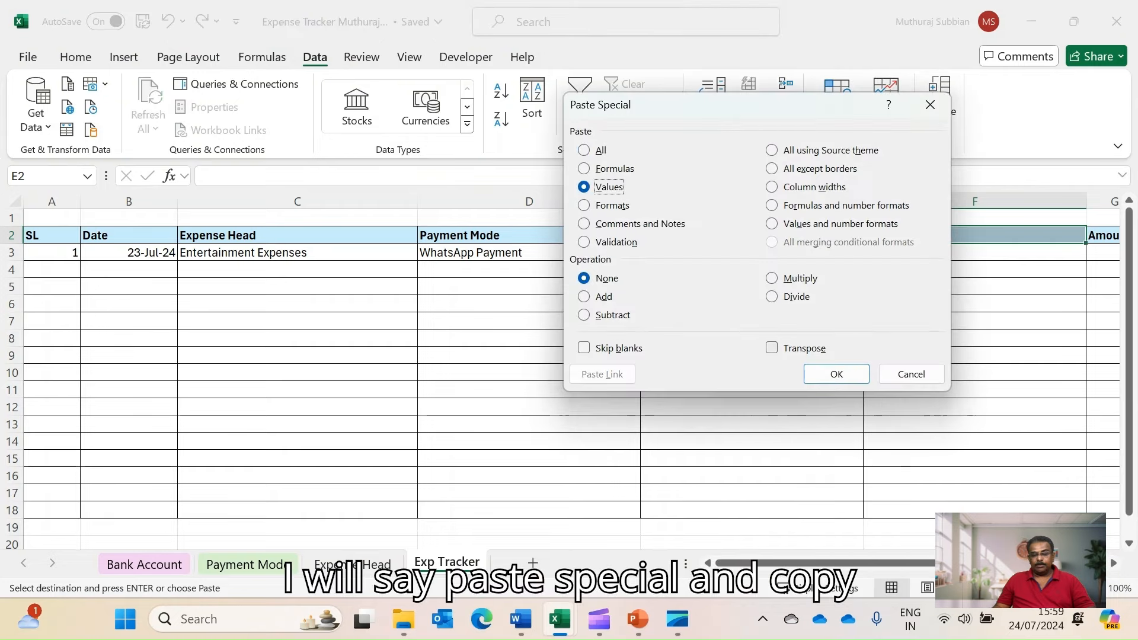
pyautogui.press('Return')
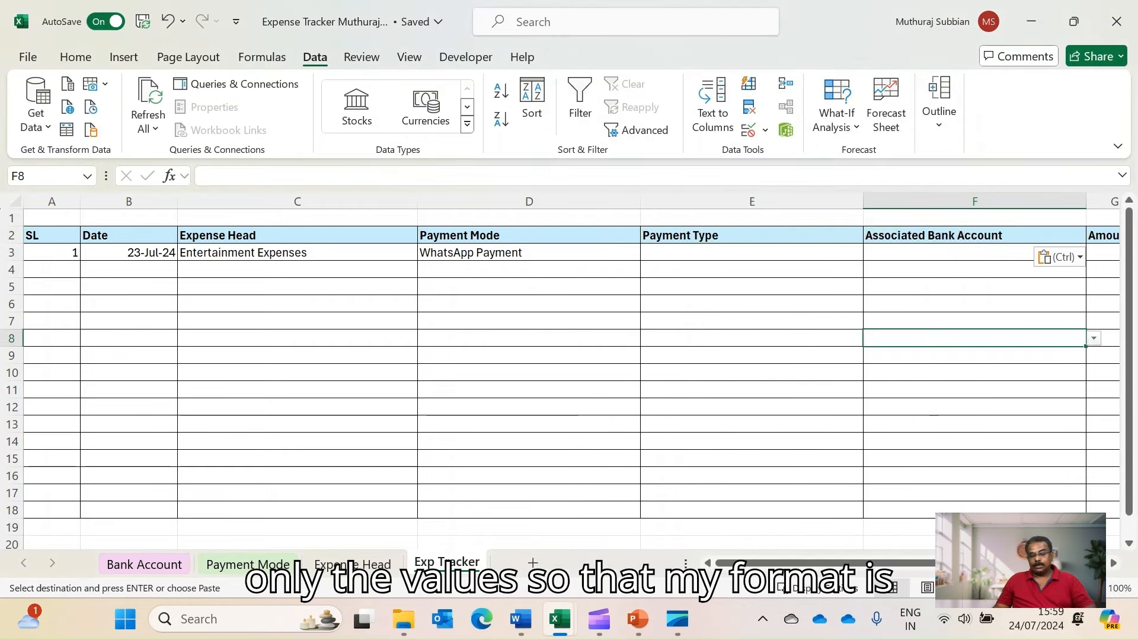
pyautogui.click(752, 235)
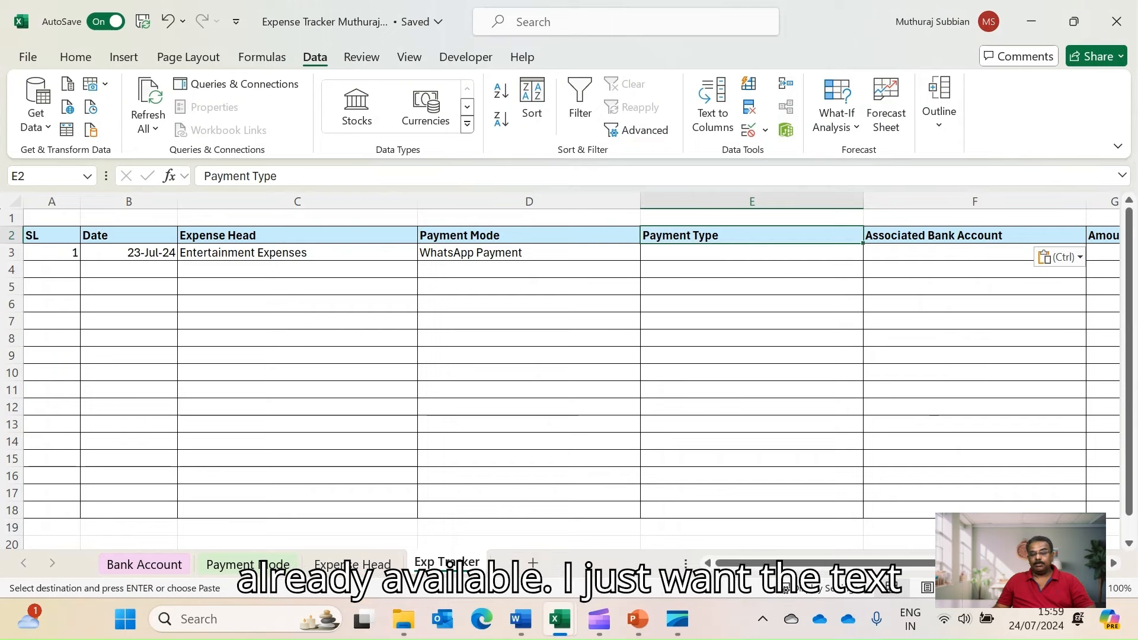
pyautogui.moveTo(862, 201); pyautogui.dragTo(764, 201)
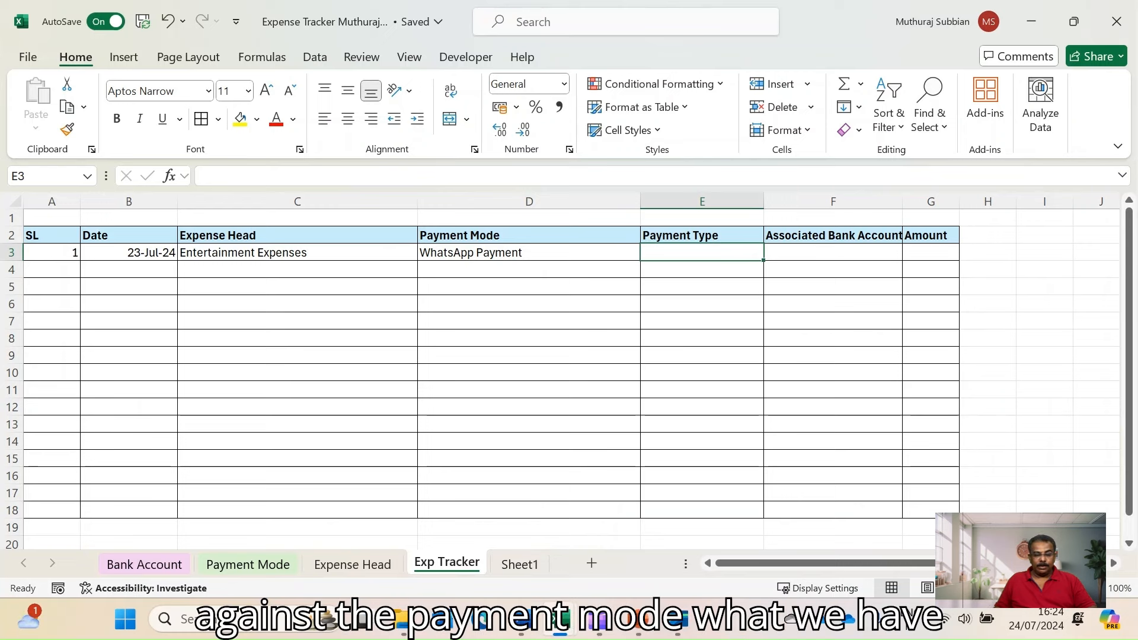
# Review the Payment Mode and Payment Type cells of the first expense entry and switch to the blank Sheet1
pyautogui.click(529, 252)
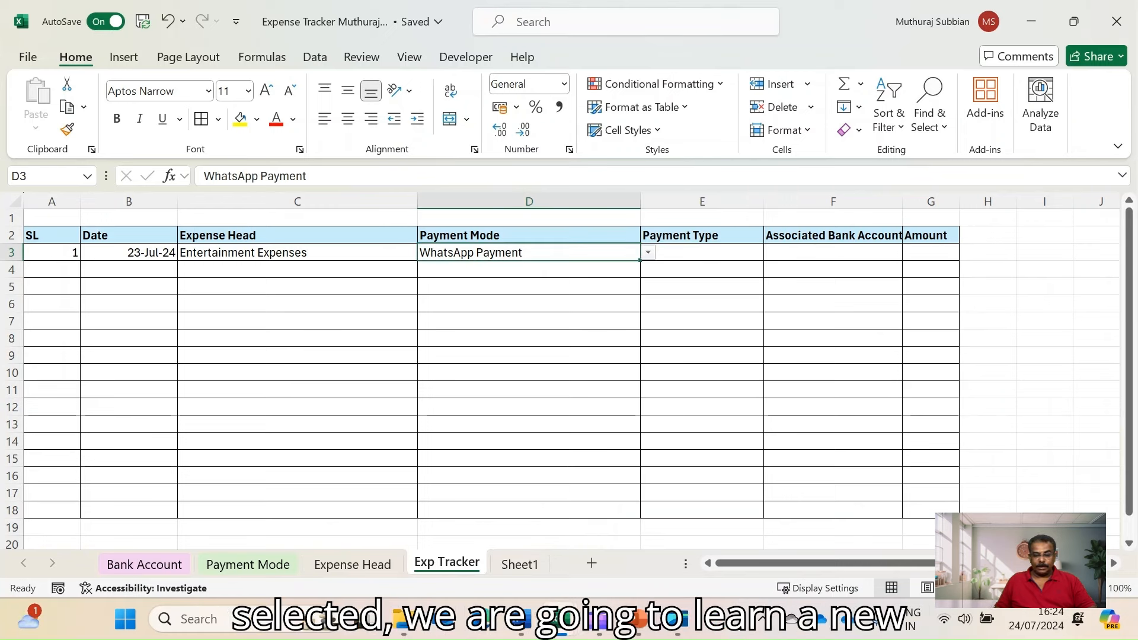
pyautogui.click(701, 253)
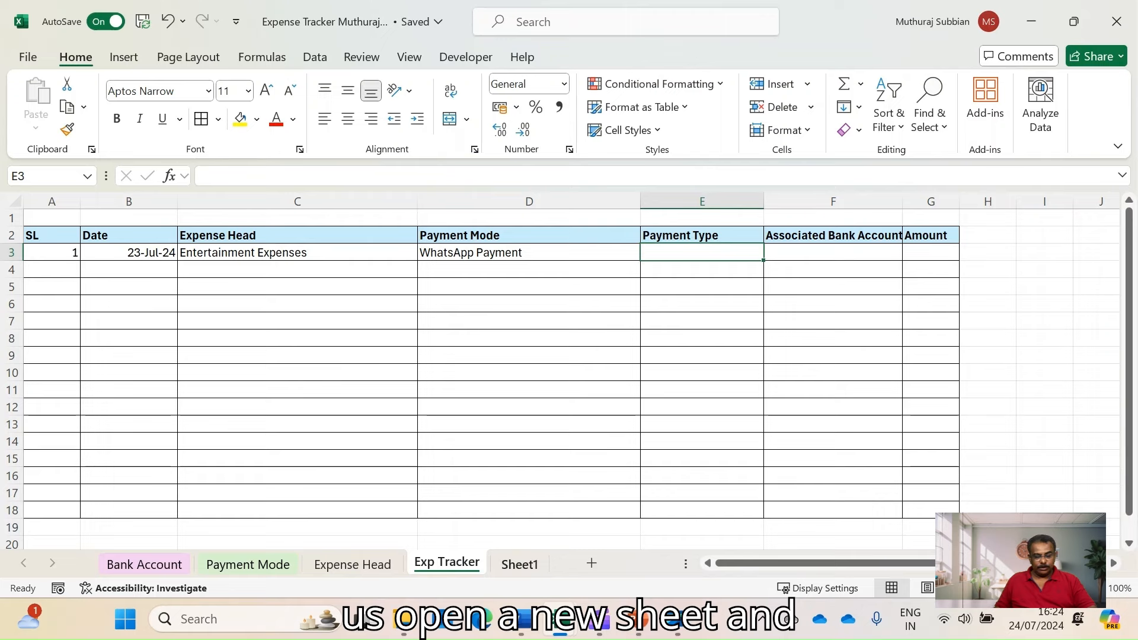
pyautogui.click(519, 564)
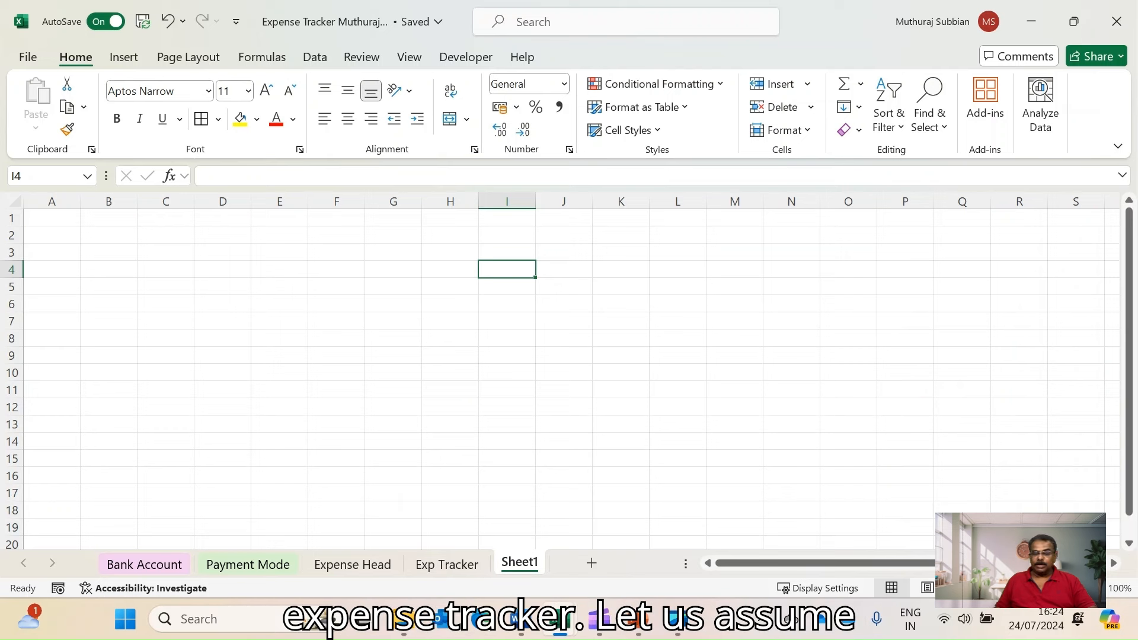
# Enter the headers SL and Day in cells I4 and J4 of Sheet1
pyautogui.click(563, 269)
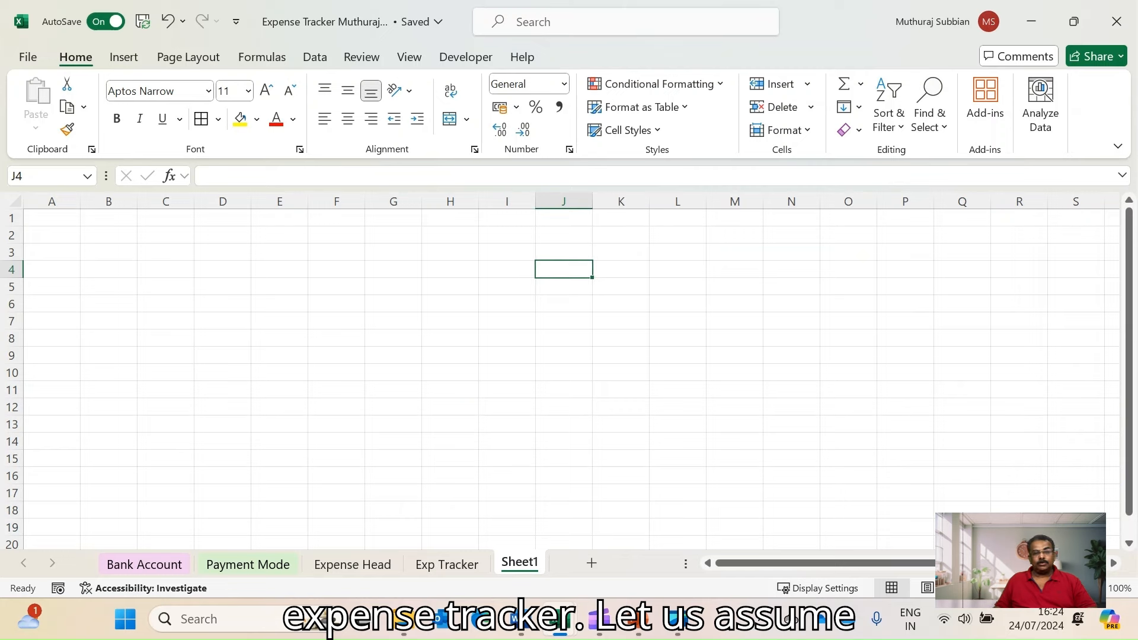
pyautogui.click(506, 269)
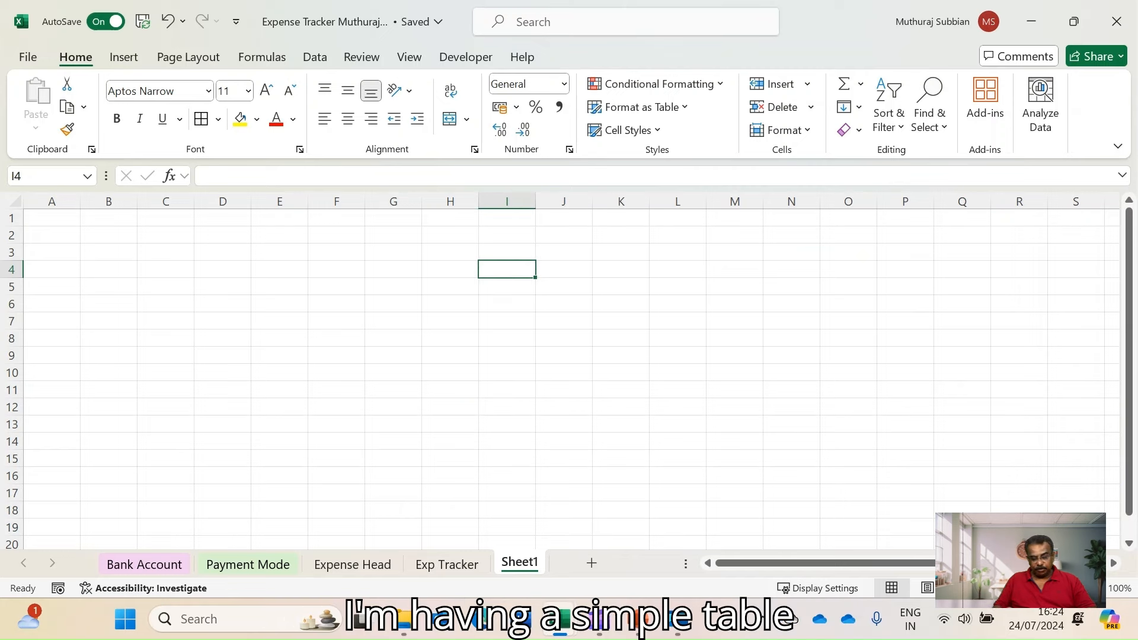
pyautogui.write('SL')
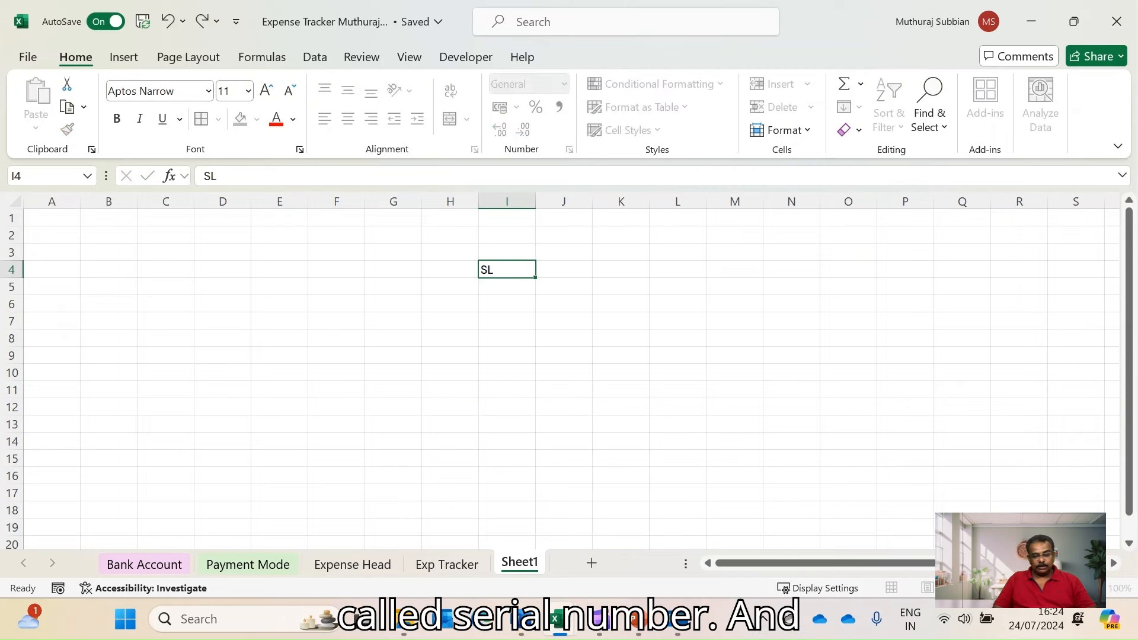
pyautogui.press('Tab')
pyautogui.write('Day')
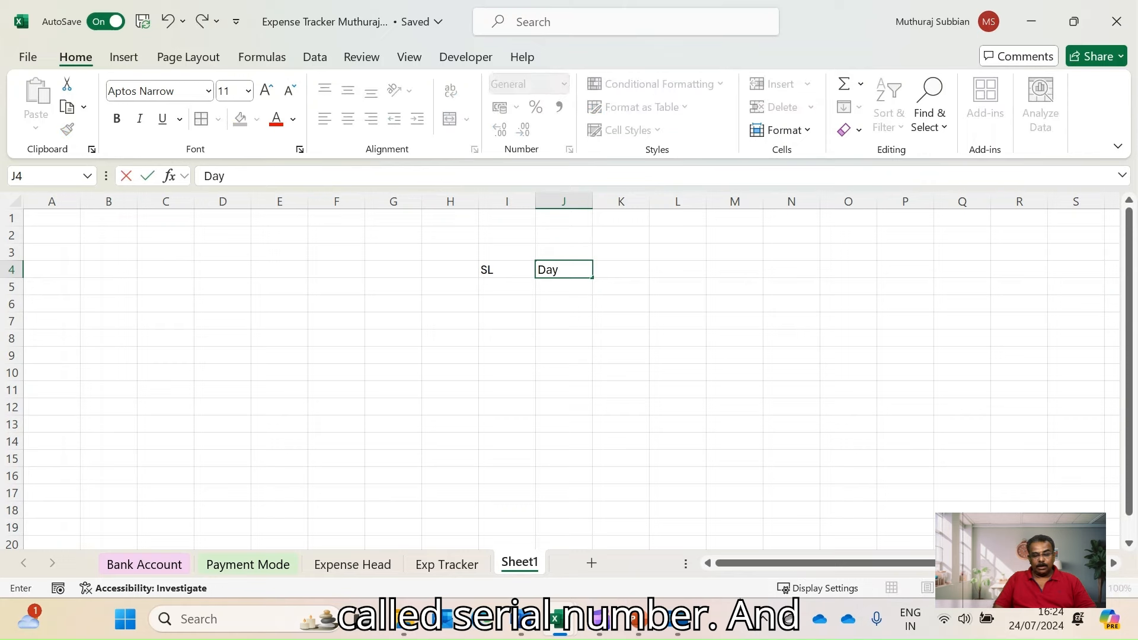
pyautogui.press('Return')
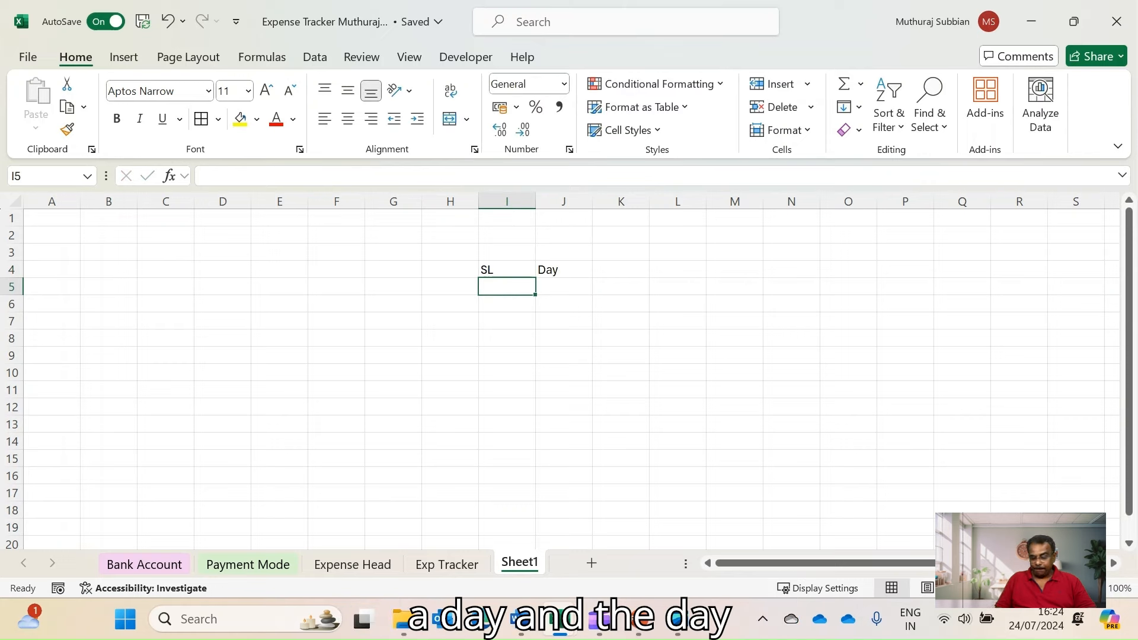
# Enter Sun, Mon and Tue under the Day header and fill the series down to Sat in J11
pyautogui.click(563, 287)
pyautogui.write('Sun')
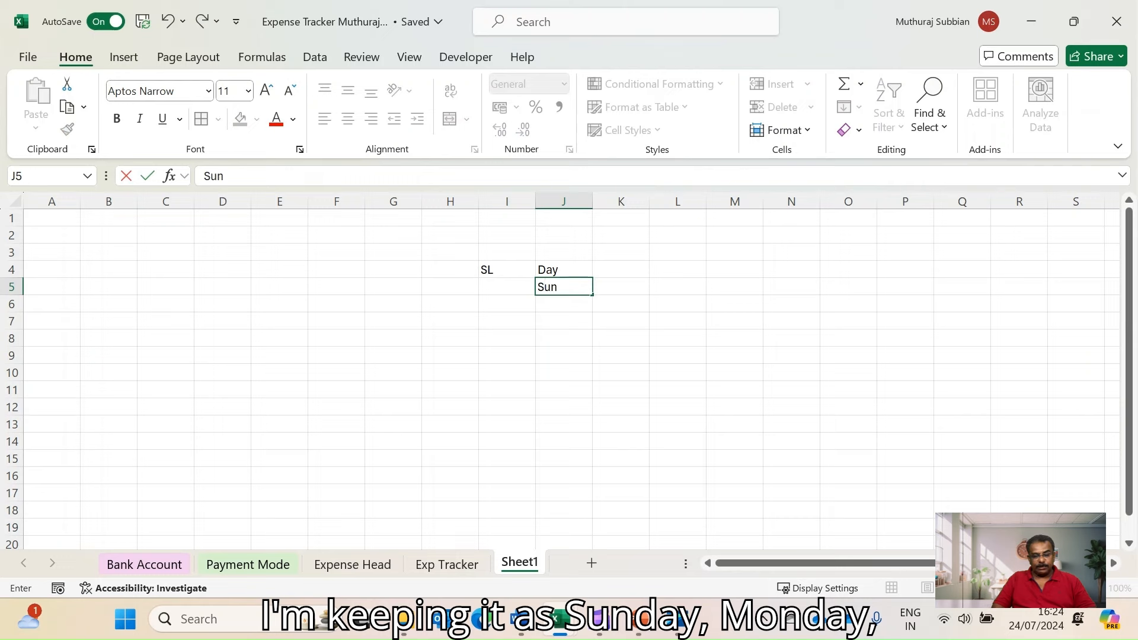
pyautogui.press('Return')
pyautogui.write('Mon')
pyautogui.press('Return')
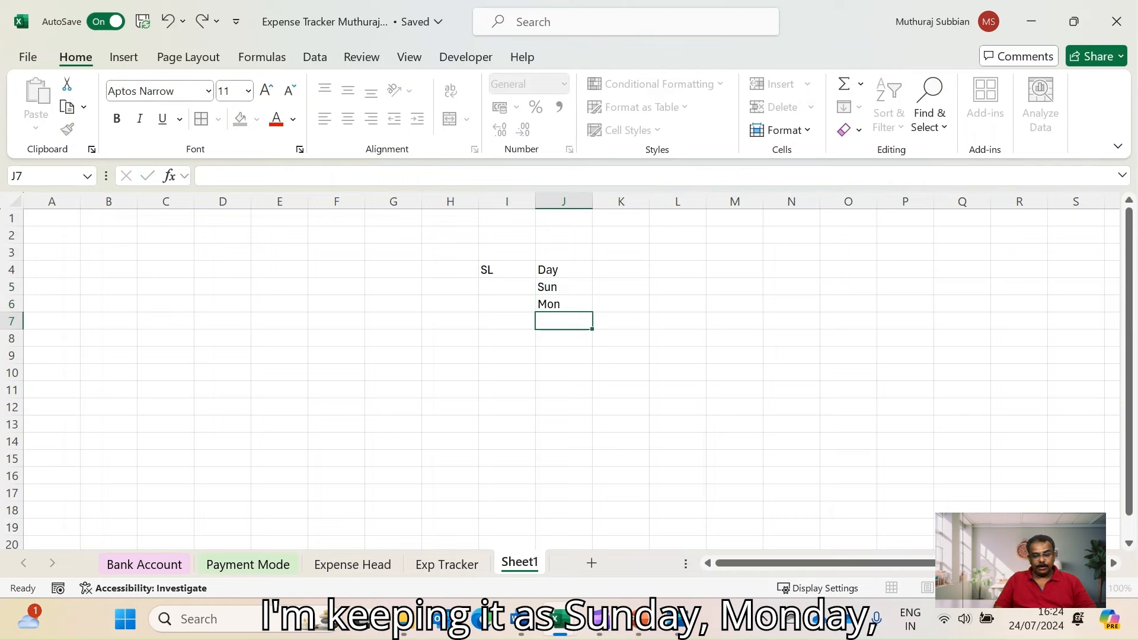
pyautogui.write('Tue')
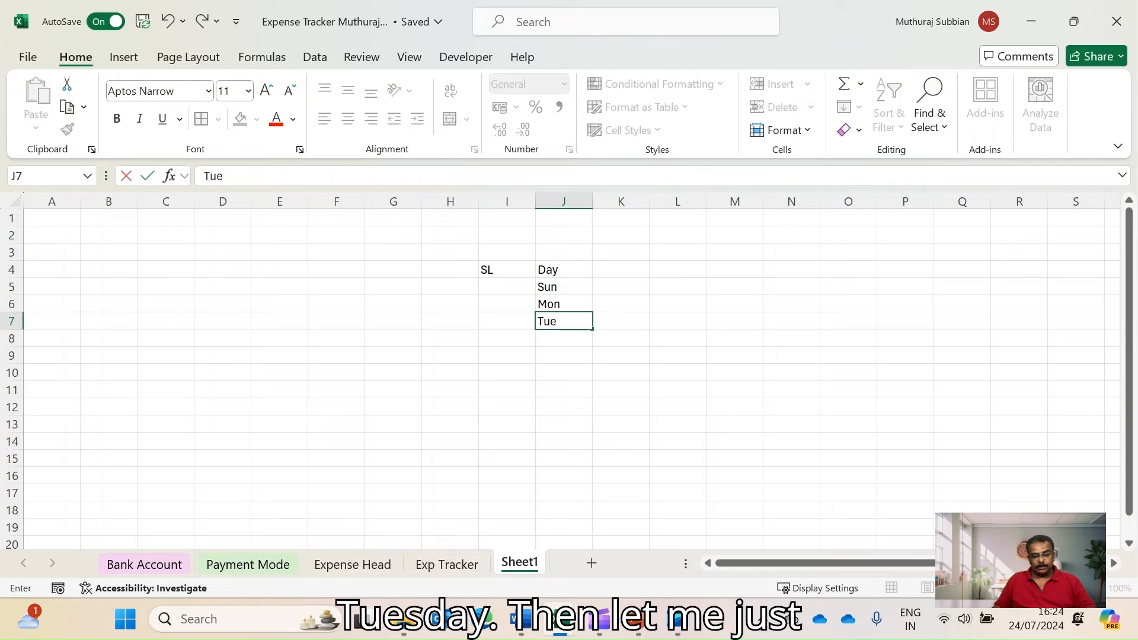
pyautogui.click(620, 355)
pyautogui.moveTo(564, 287); pyautogui.dragTo(592, 393)
pyautogui.click(791, 356)
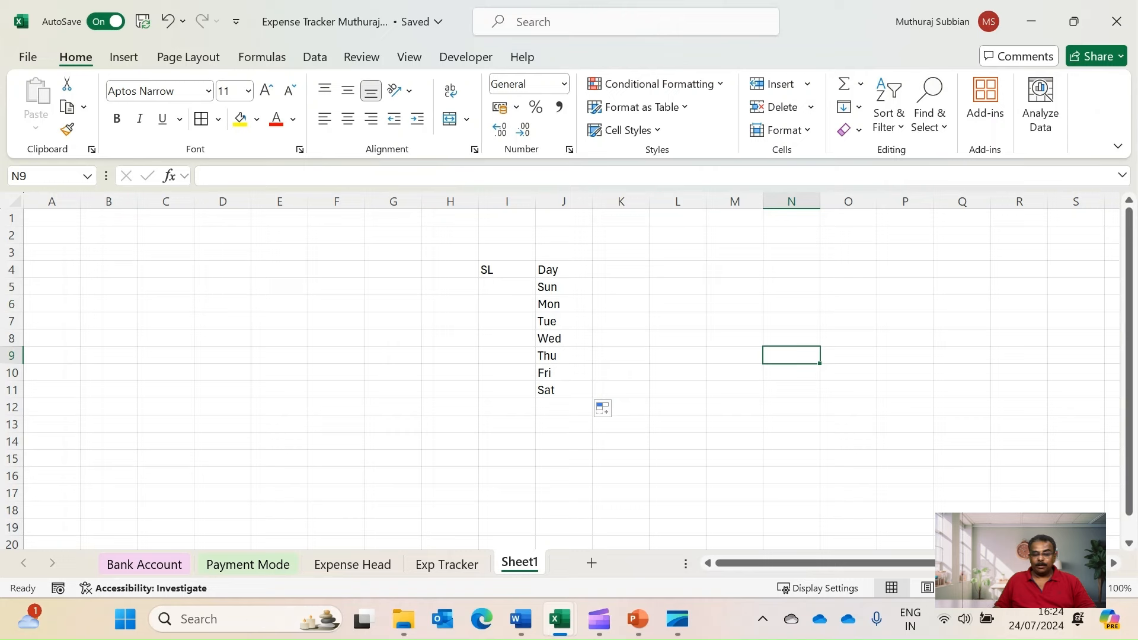
# Enter 1, 2 and 3 under the SL header and fill the number series down to 7 in I11
pyautogui.click(507, 286)
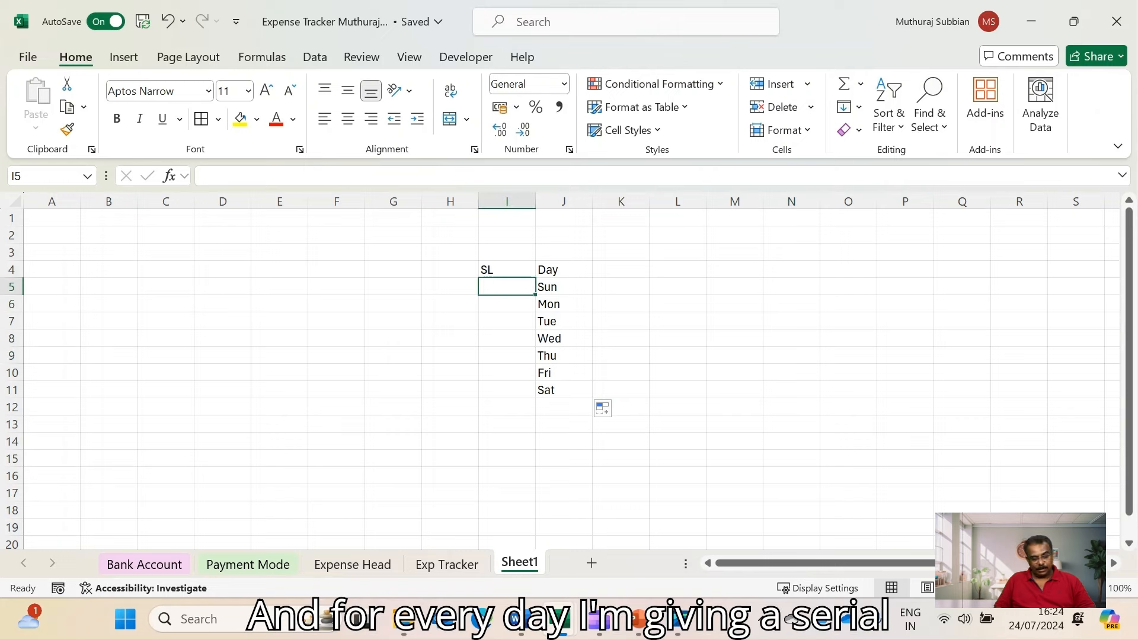
pyautogui.write('1')
pyautogui.press('Return')
pyautogui.write('2')
pyautogui.press('Return')
pyautogui.write('3')
pyautogui.press('Return')
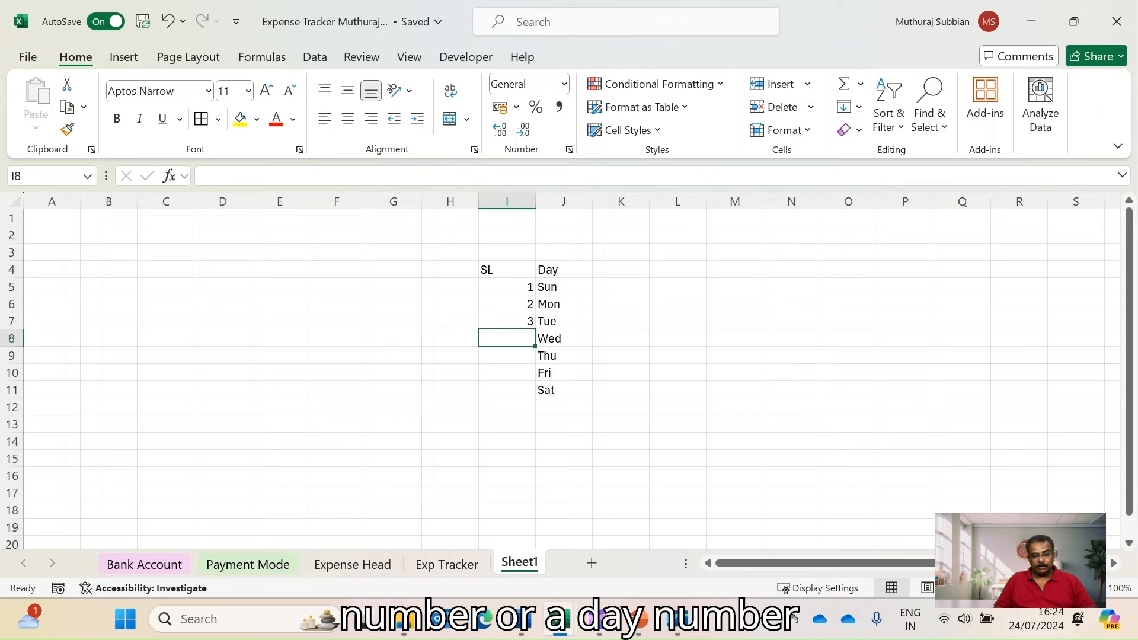
pyautogui.moveTo(506, 287); pyautogui.dragTo(535, 395)
pyautogui.click(677, 355)
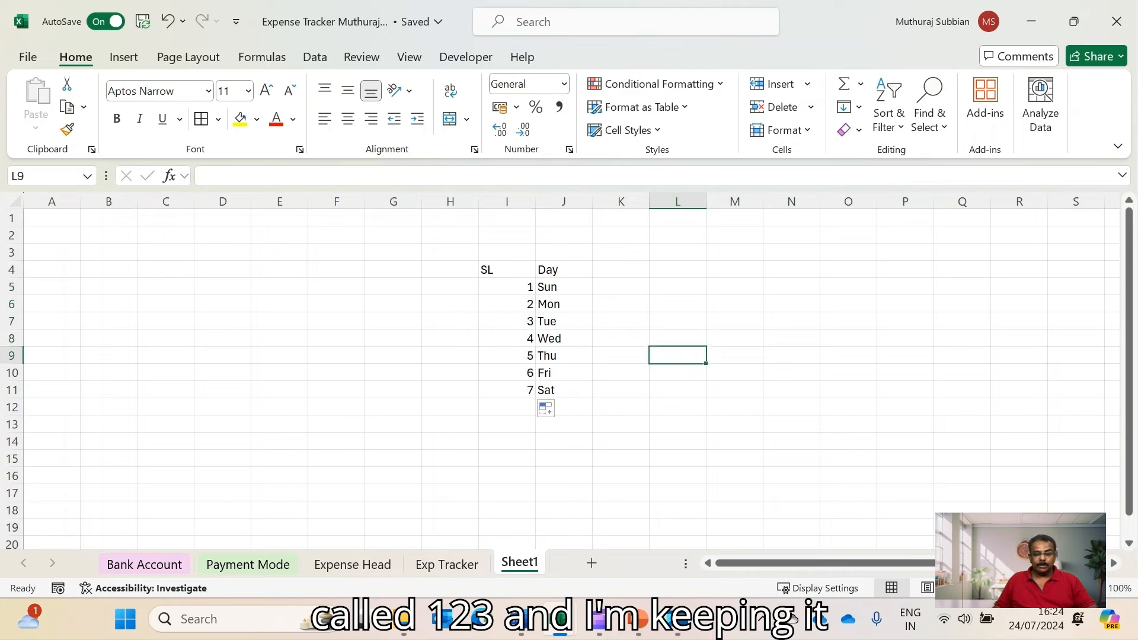
pyautogui.click(507, 304)
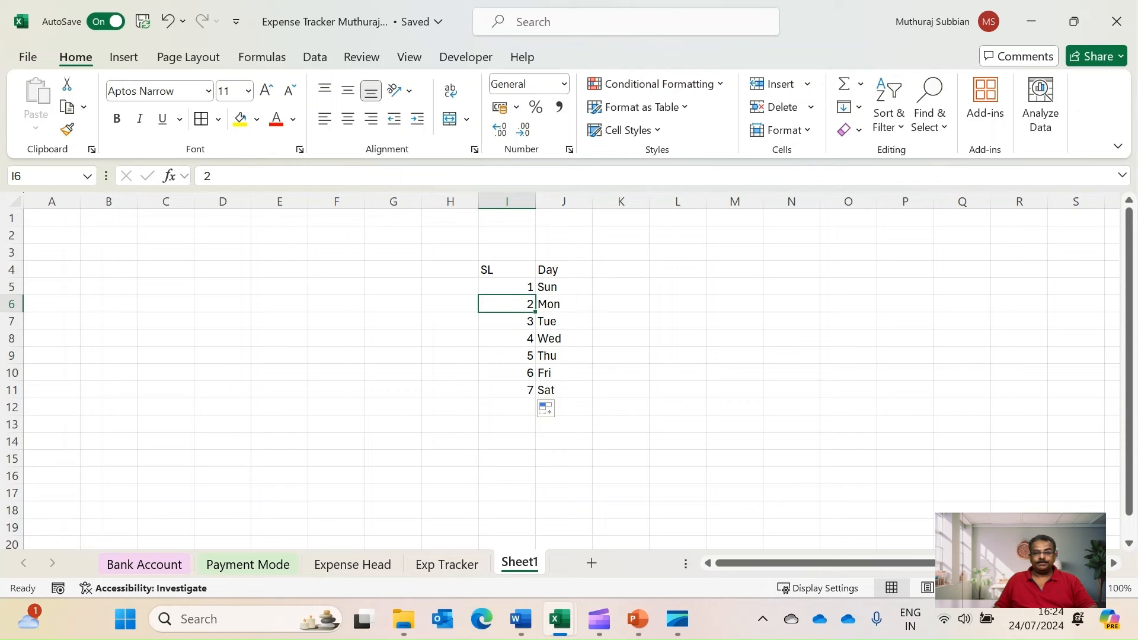
# Apply all borders to the SL and Day table in I4:J11
pyautogui.click(223, 270)
pyautogui.moveTo(507, 270); pyautogui.dragTo(564, 390)
pyautogui.click(201, 119)
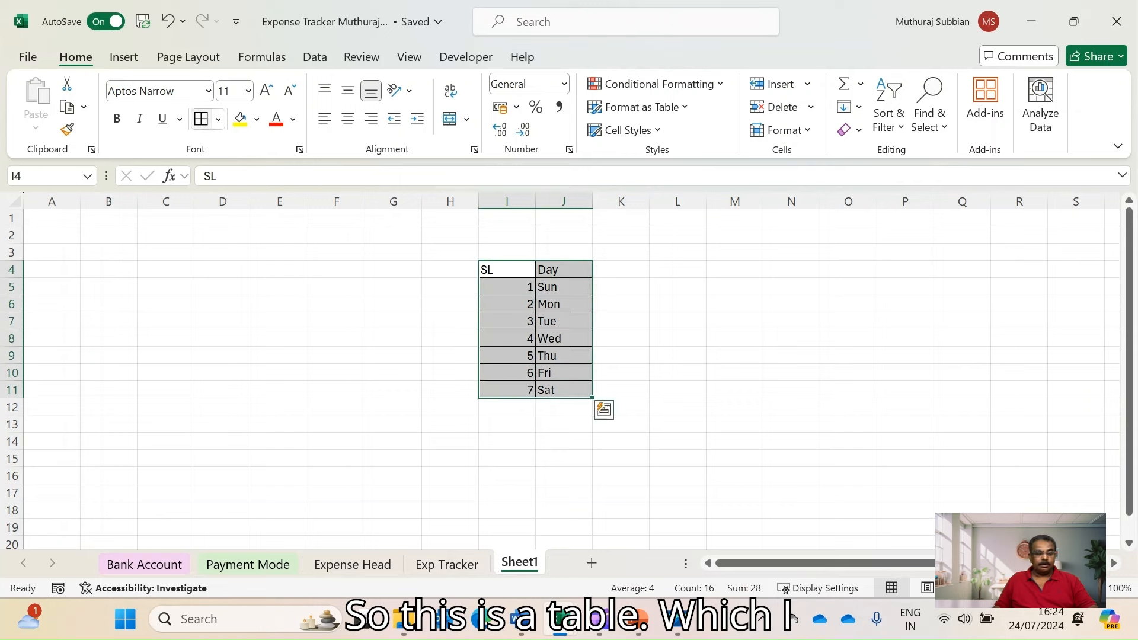
pyautogui.click(621, 304)
# Make the header cells I4:J4 bold and give them a light blue fill
pyautogui.click(507, 270)
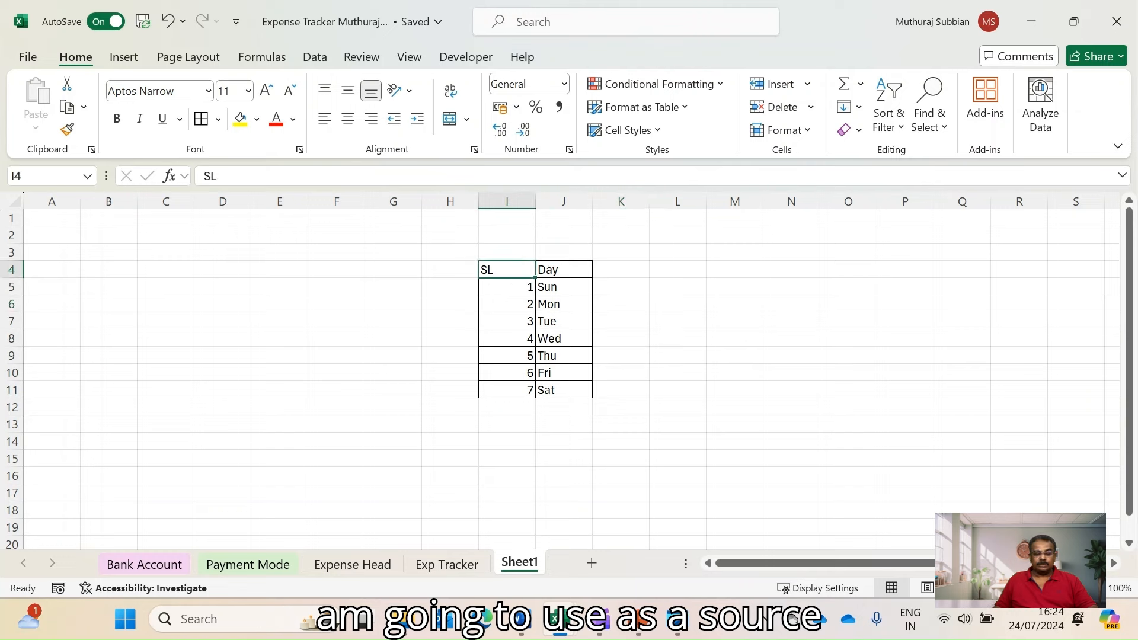
pyautogui.moveTo(507, 269); pyautogui.dragTo(563, 270)
pyautogui.hotkey('ctrl', 'b')
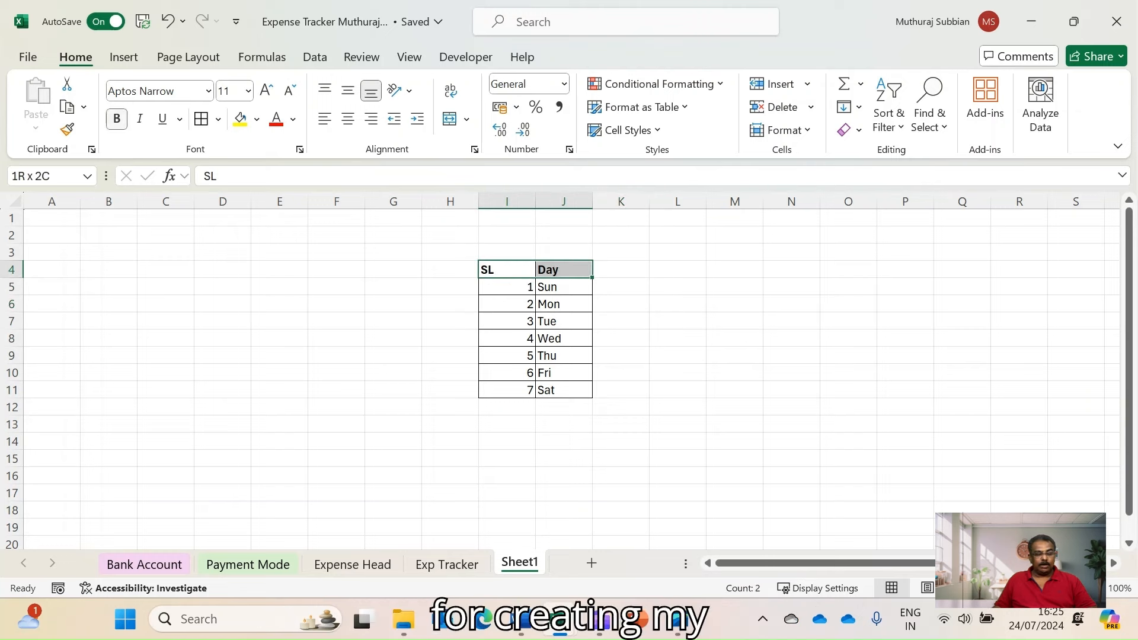
pyautogui.click(450, 321)
pyautogui.click(506, 269)
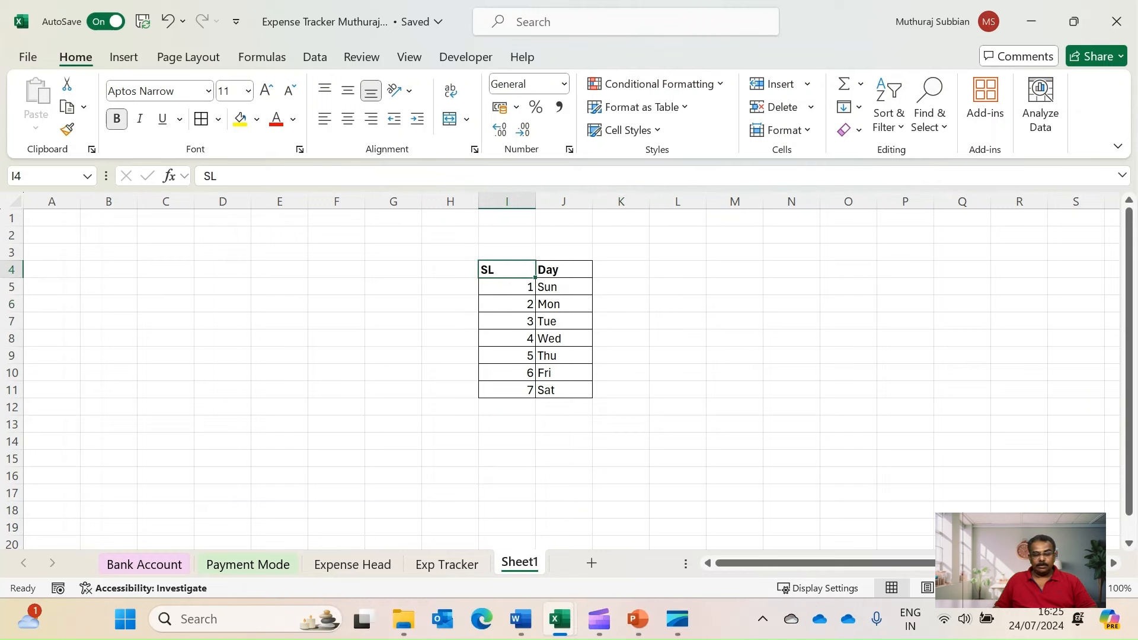
pyautogui.hotkey('shift', 'Right')
pyautogui.click(256, 120)
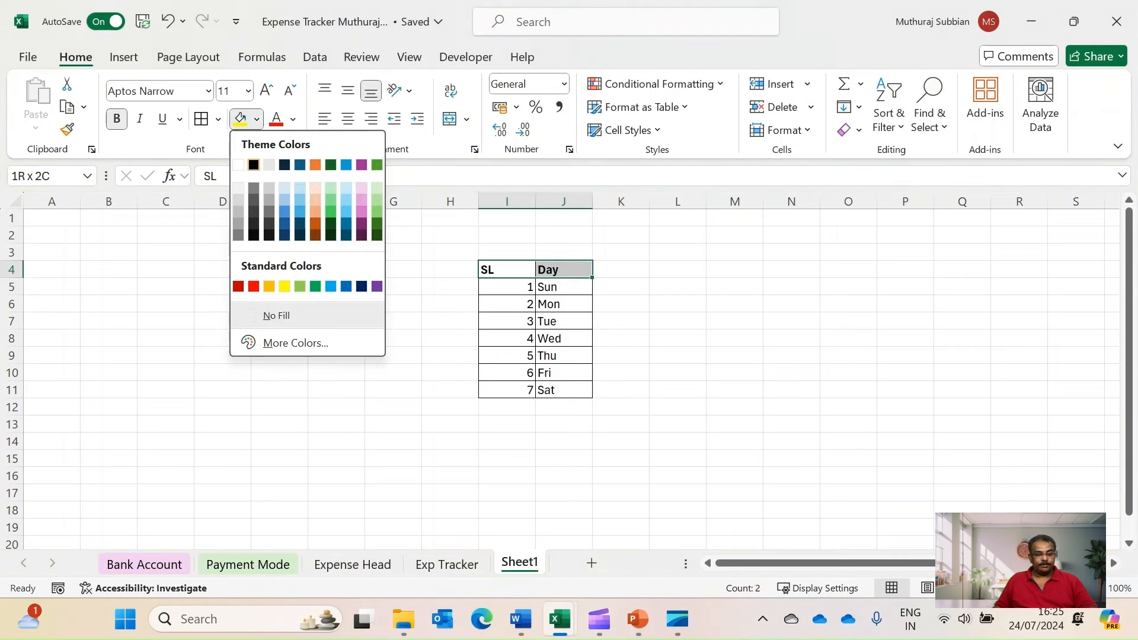
pyautogui.click(299, 187)
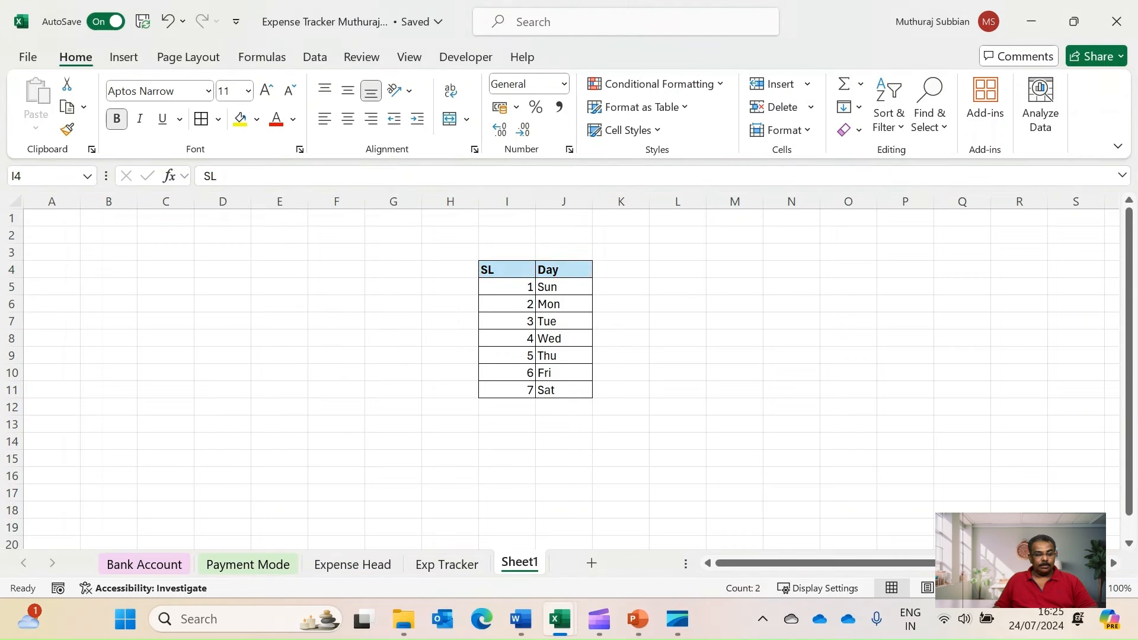
# Enter the lookup numbers 1, 5, 8, 7, 3, 2 and 1 down cells C5 to C11
pyautogui.click(223, 287)
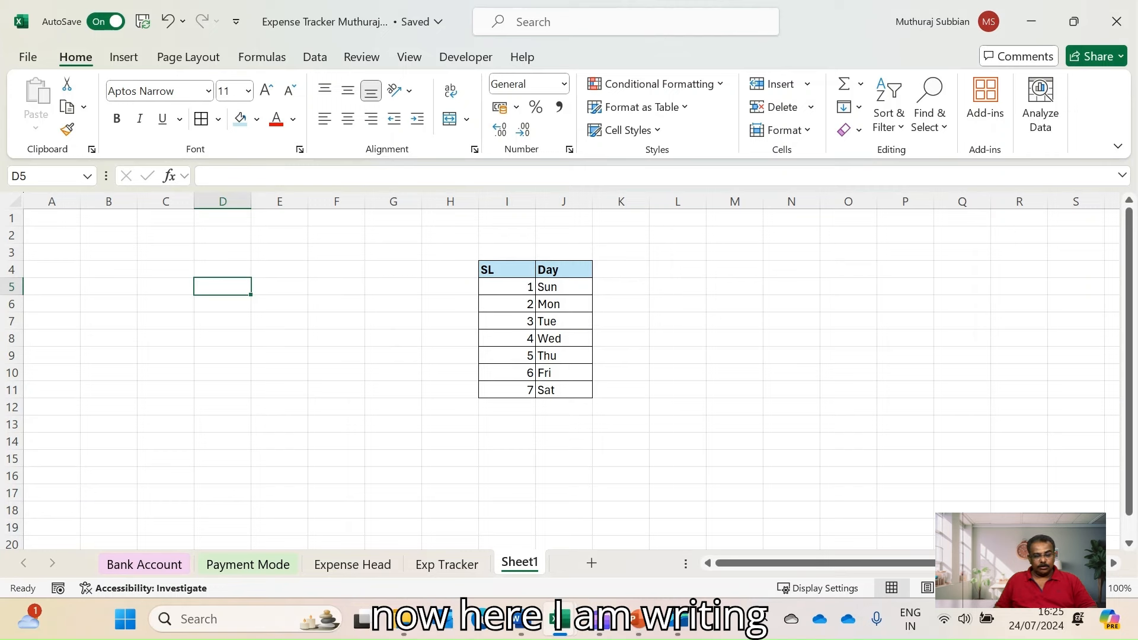
pyautogui.click(166, 286)
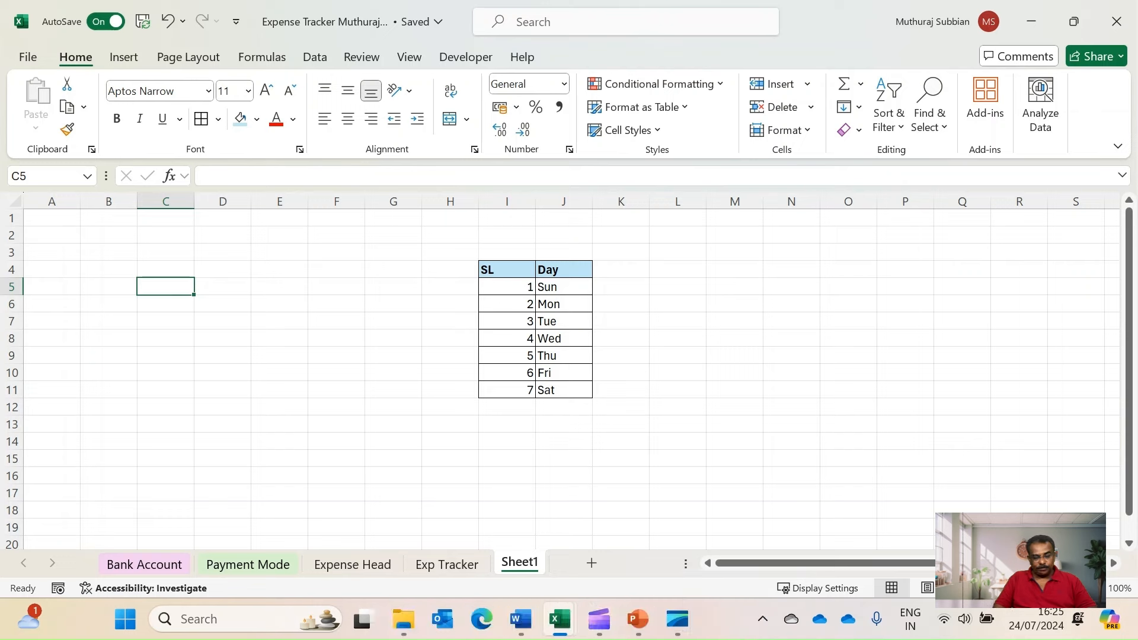
pyautogui.write('1')
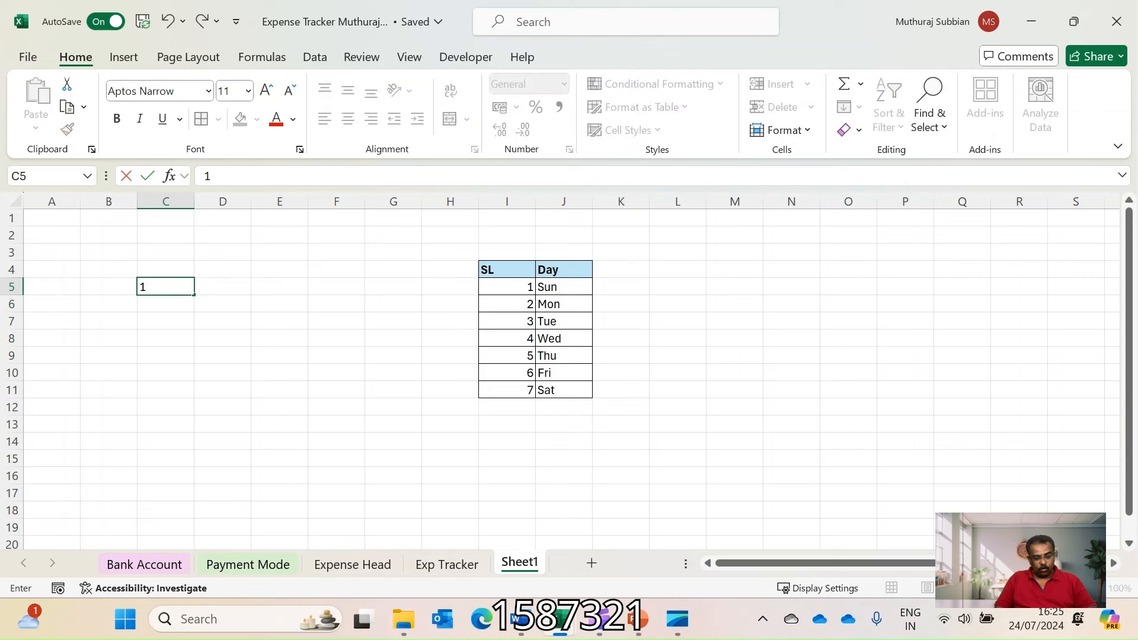
pyautogui.press('Return')
pyautogui.write('5')
pyautogui.press('Return')
pyautogui.write('8')
pyautogui.press('BackSpace')
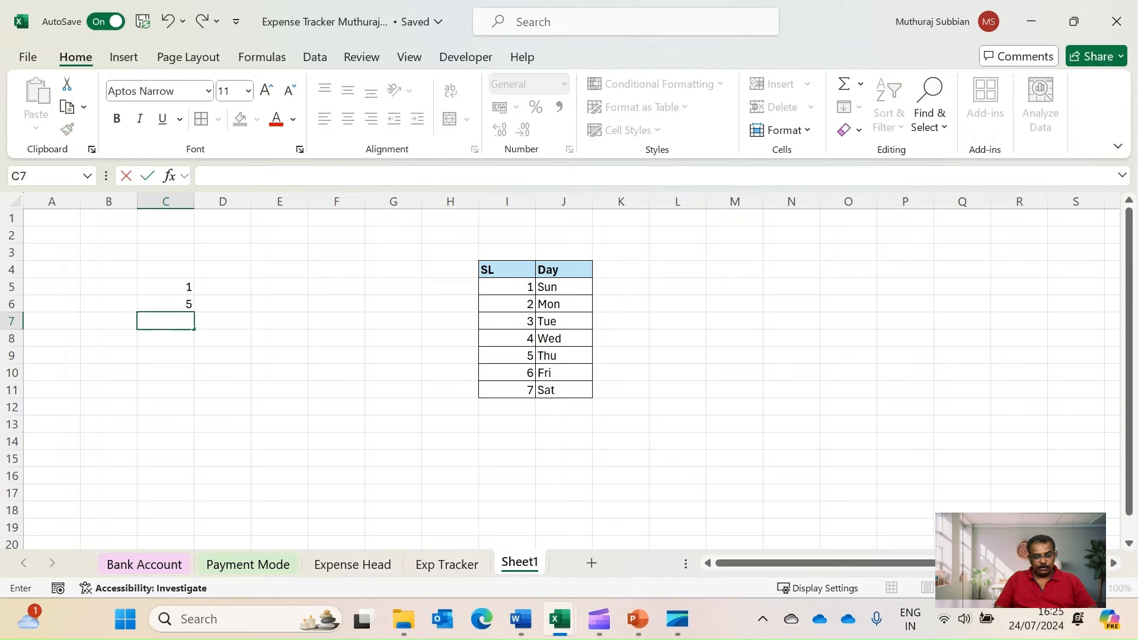
pyautogui.write('8')
pyautogui.press('Return')
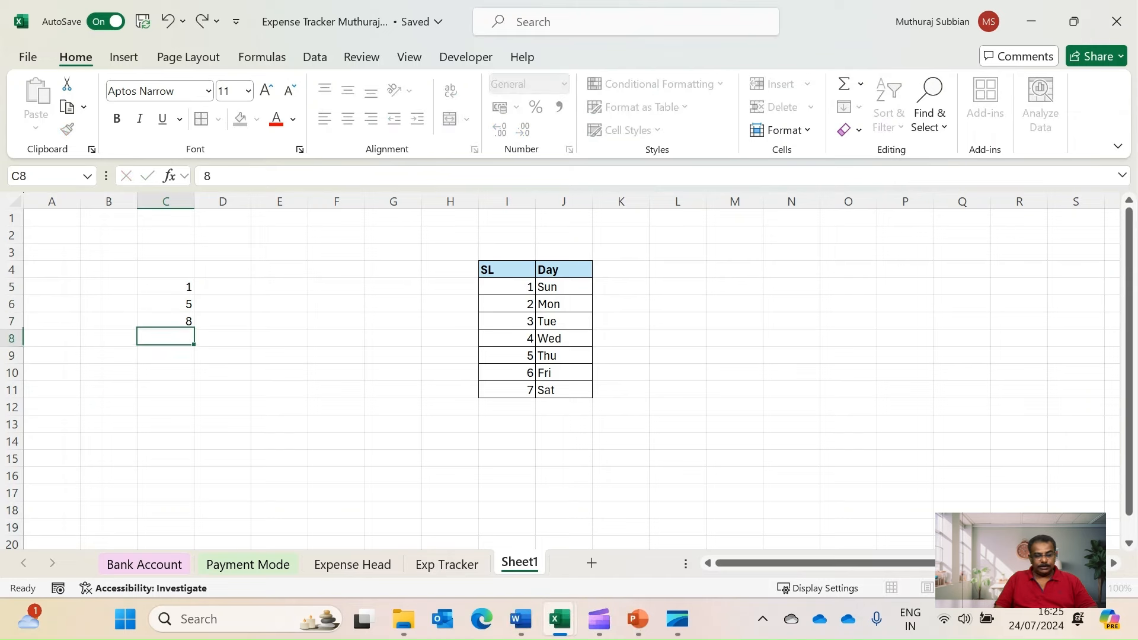
pyautogui.write('7')
pyautogui.press('Return')
pyautogui.write('3')
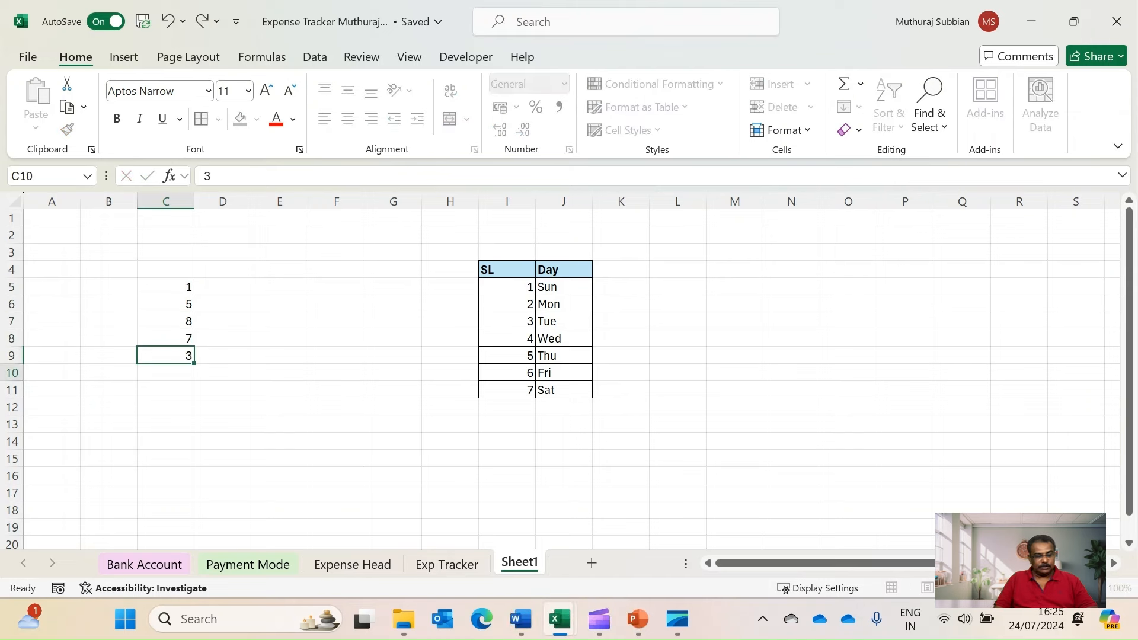
pyautogui.press('Return')
pyautogui.write('2')
pyautogui.press('Return')
pyautogui.write('1')
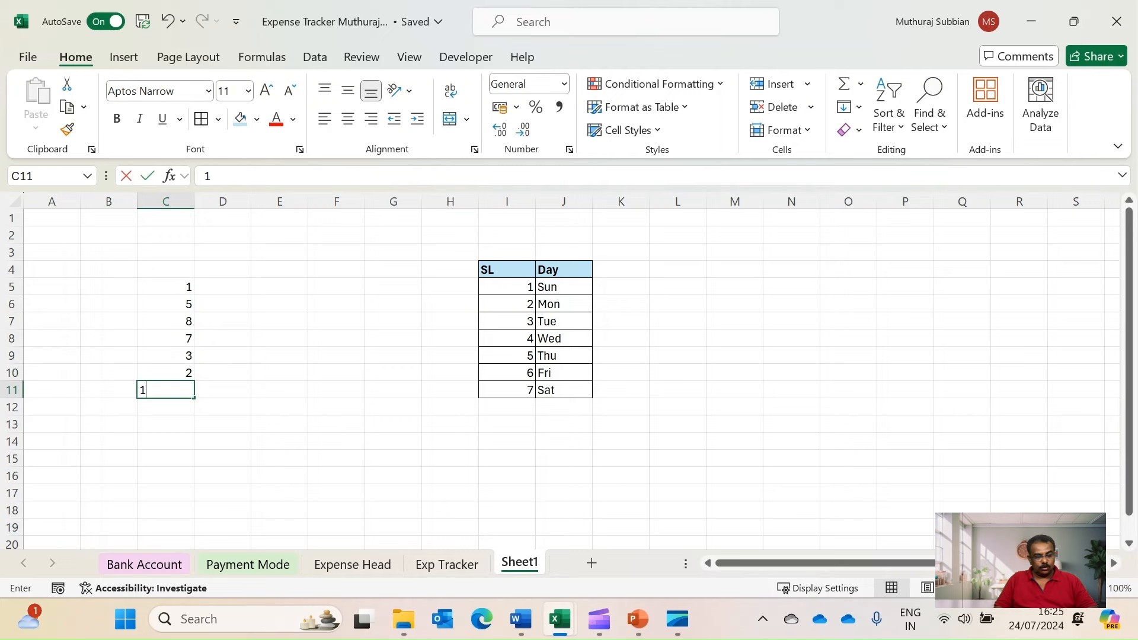
pyautogui.press('Return')
# Start a VLOOKUP formula in D5, beside the first lookup number, and open its Function Arguments dialog
pyautogui.click(165, 287)
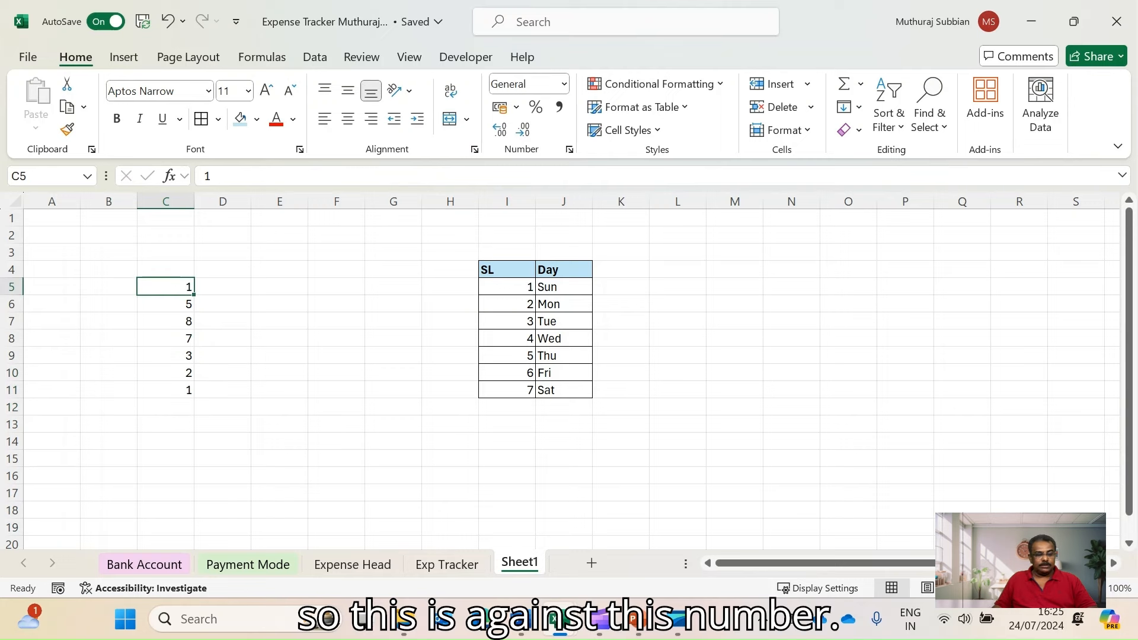
pyautogui.click(223, 287)
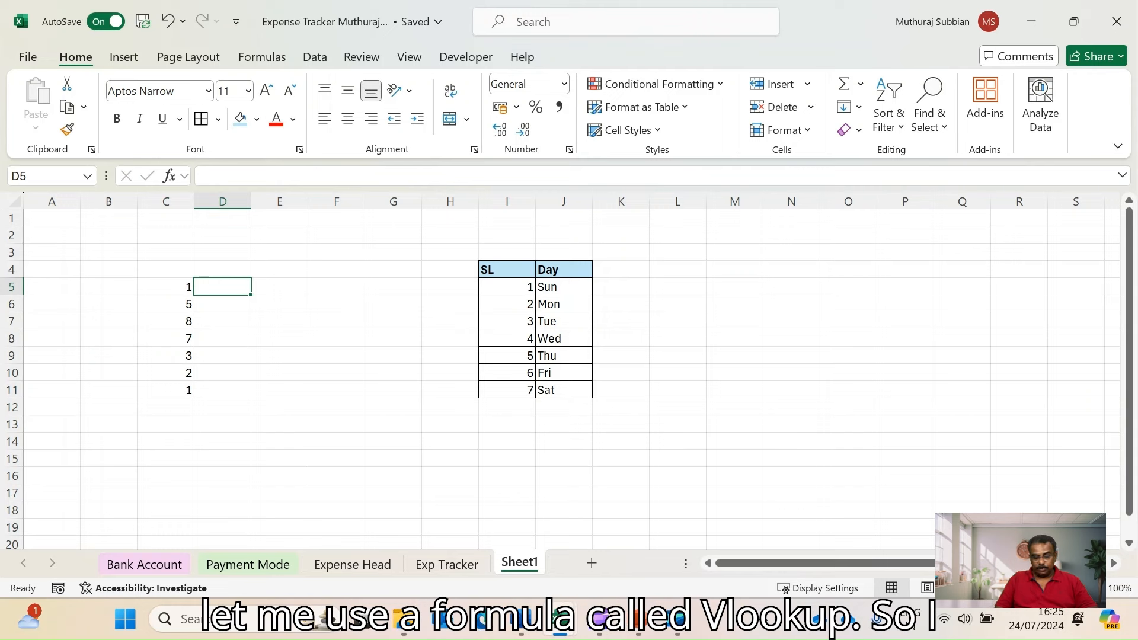
pyautogui.write('=')
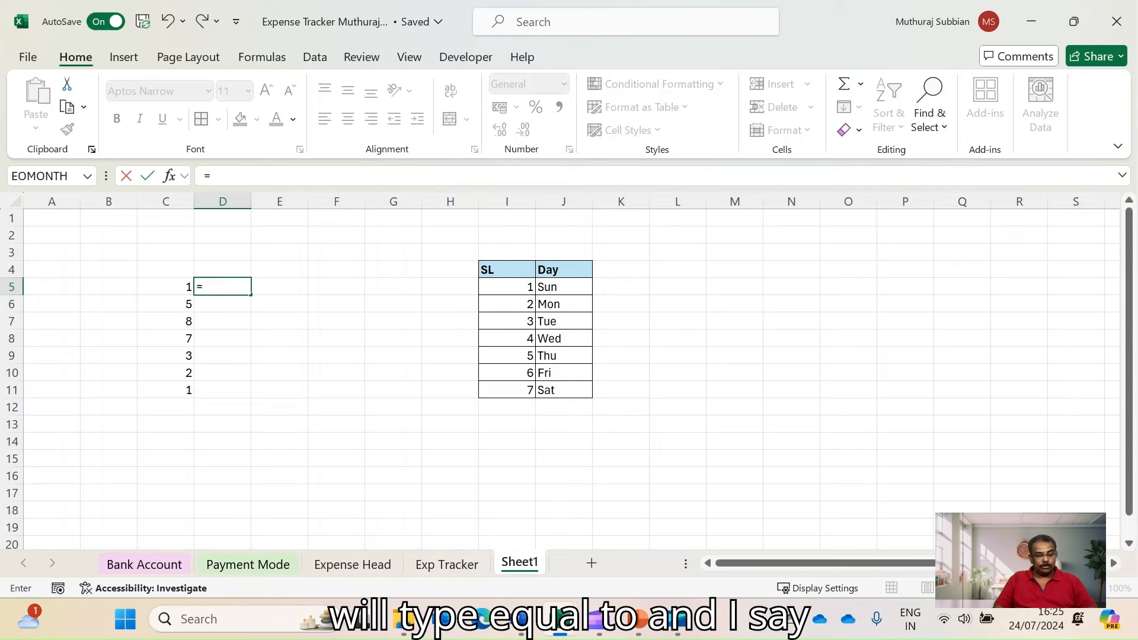
pyautogui.write('vl')
pyautogui.press('Tab')
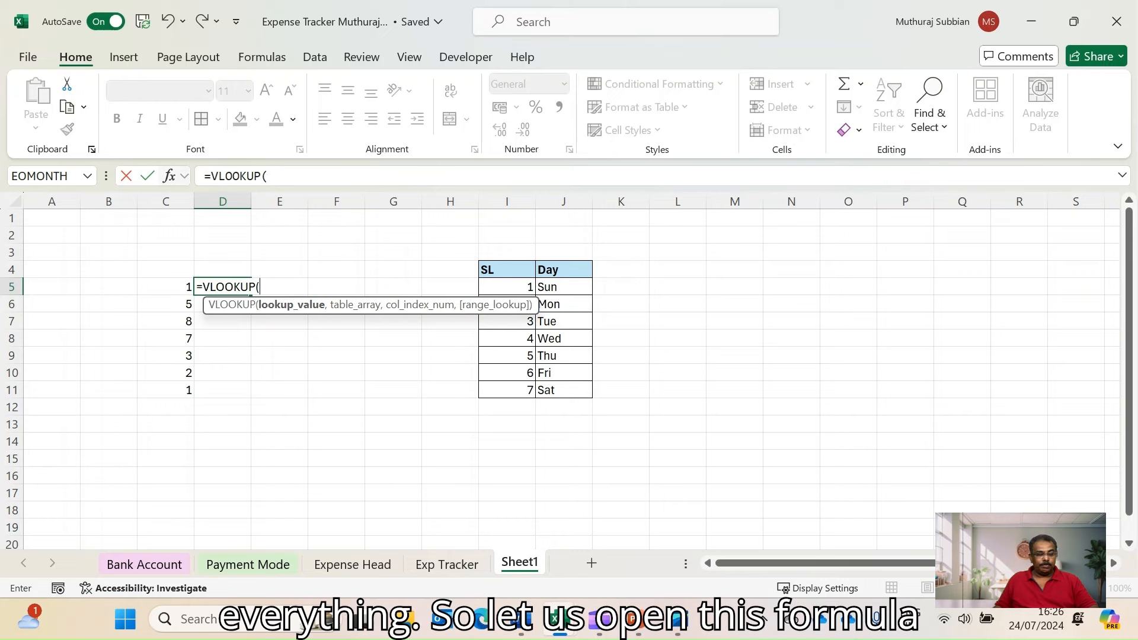
pyautogui.click(170, 176)
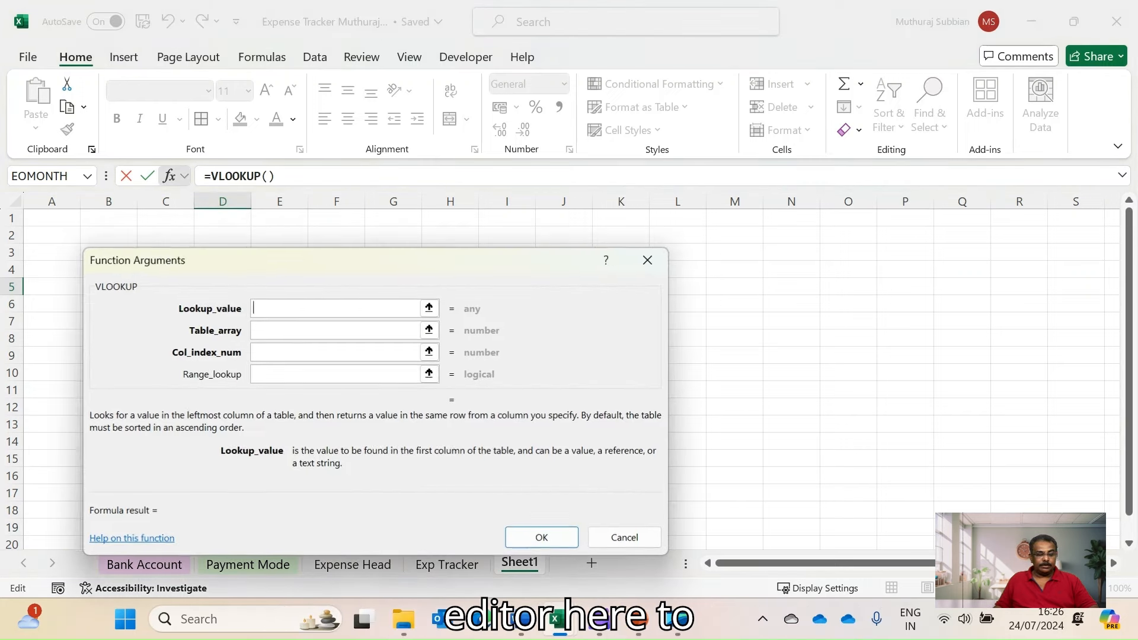
# Move the Function Arguments dialog clear of the lookup numbers and set the VLOOKUP's Lookup_value to C5
pyautogui.moveTo(333, 260)
pyautogui.mouseDown()
pyautogui.moveTo(574, 223)
pyautogui.moveTo(697, 174)
pyautogui.mouseUp()
pyautogui.moveTo(249, 259); pyautogui.dragTo(191, 200)
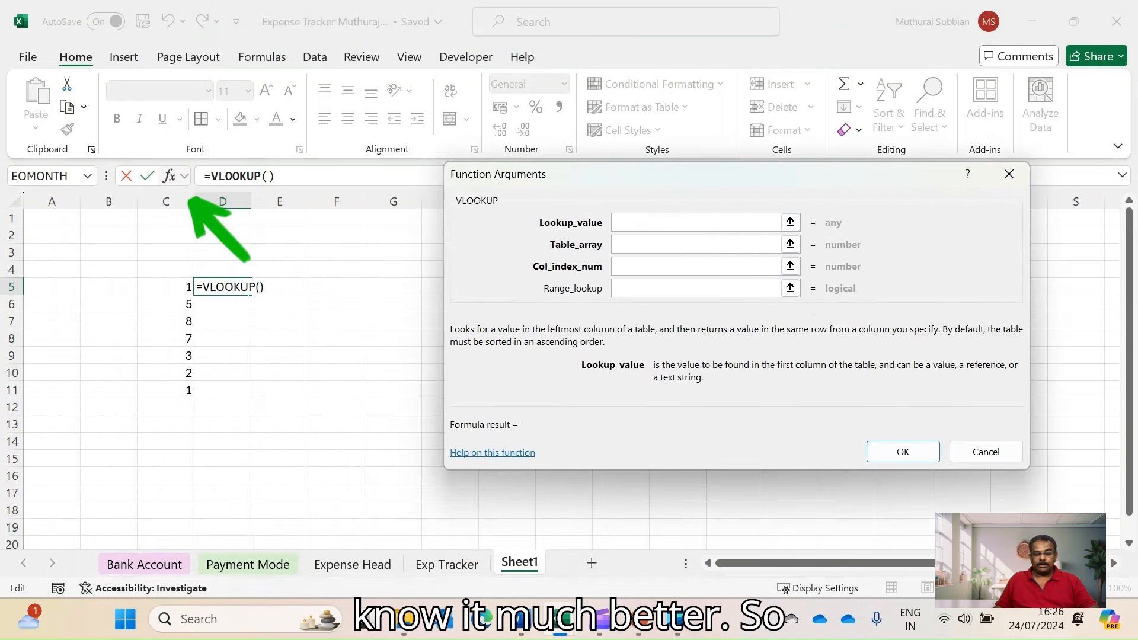
pyautogui.moveTo(788, 175); pyautogui.dragTo(839, 155)
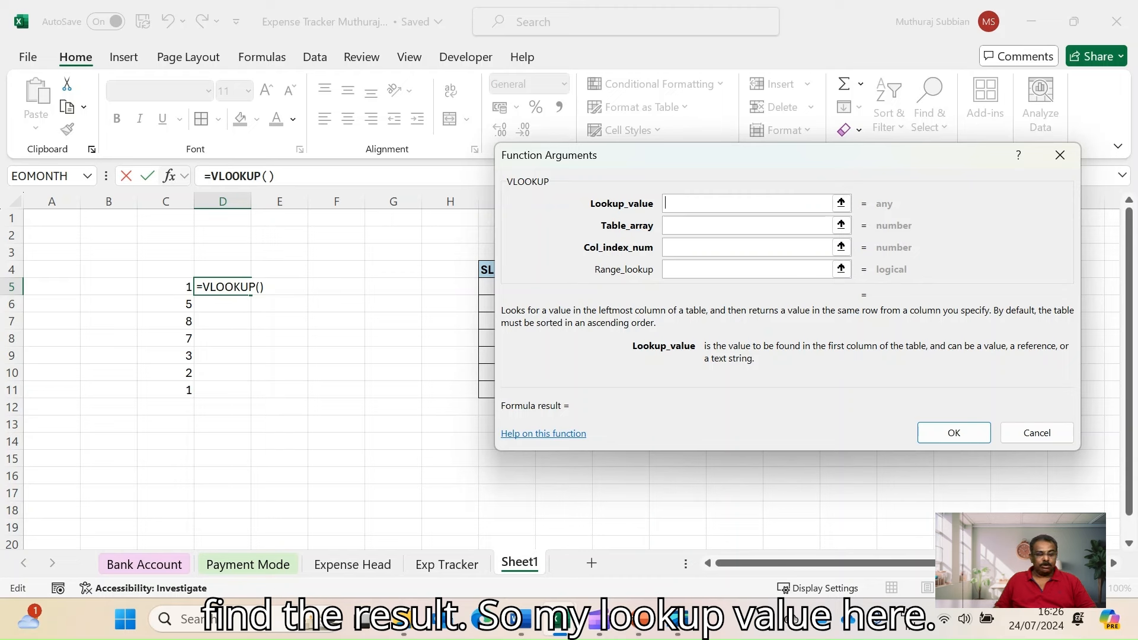
pyautogui.click(165, 287)
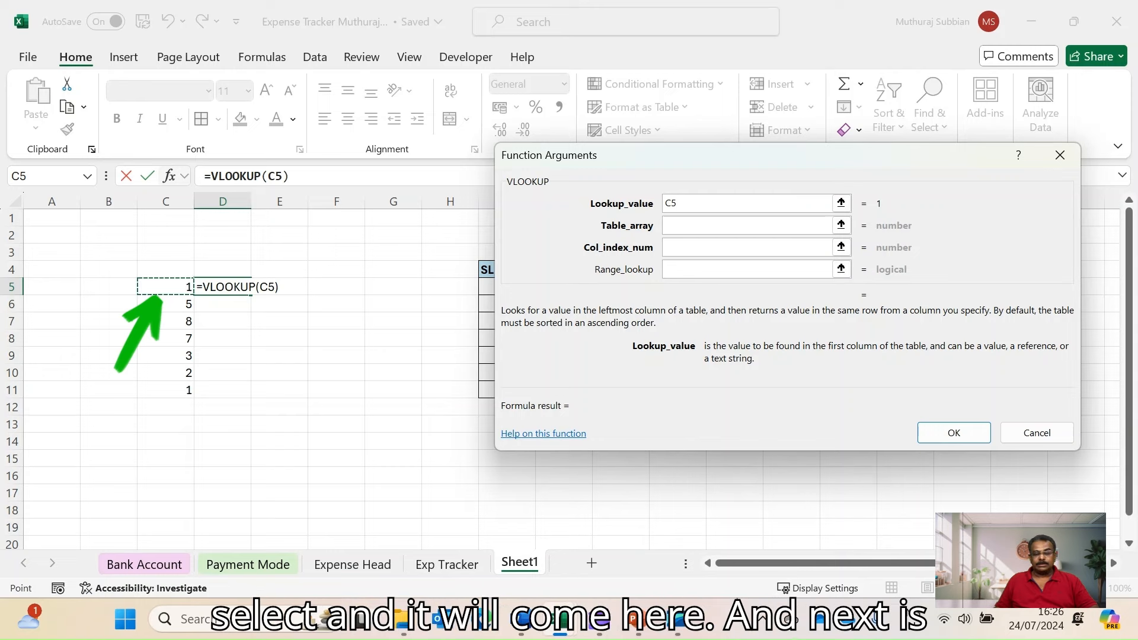
pyautogui.press('Tab')
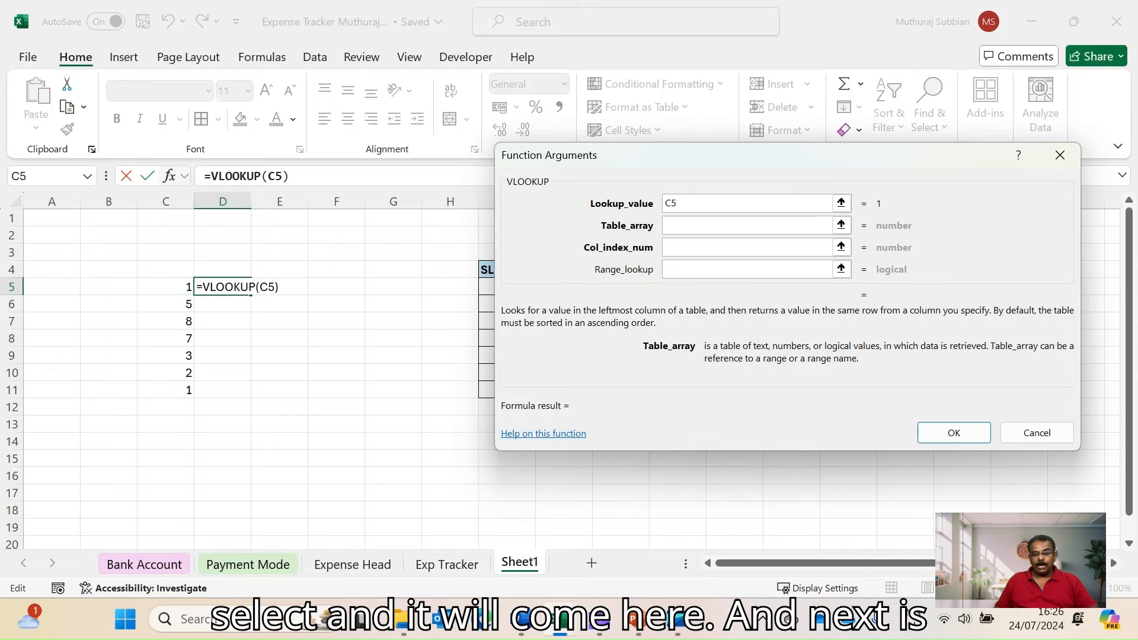
# Move the Function Arguments dialog clear of the day table and set the VLOOKUP's Table_array to I5:J11, leaving out the header row
pyautogui.moveTo(750, 161); pyautogui.dragTo(877, 169)
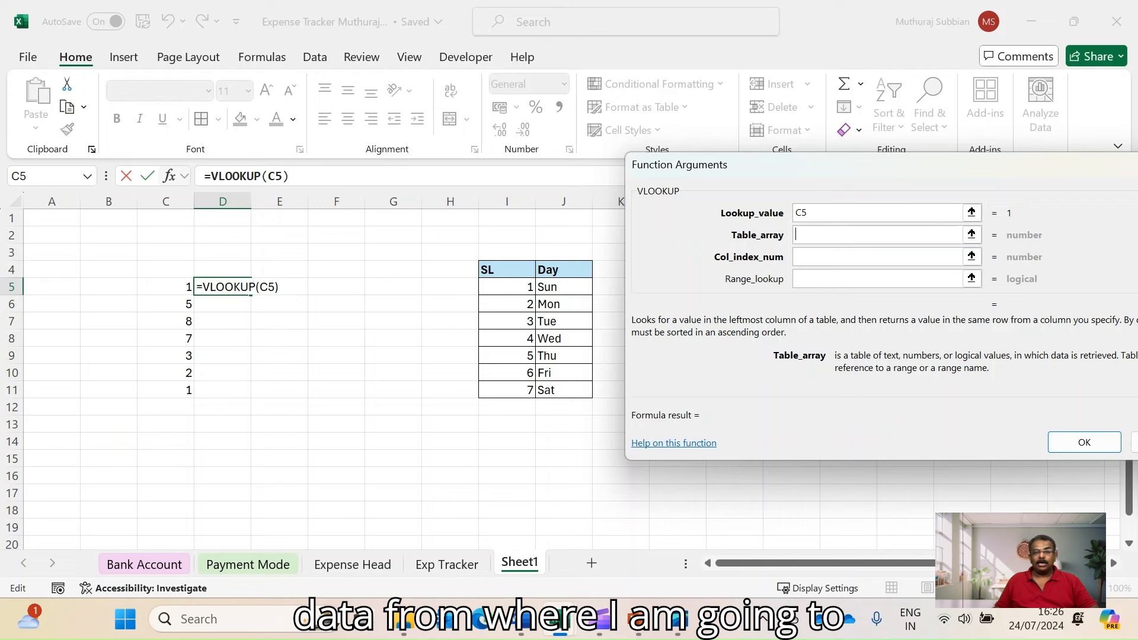
pyautogui.click(506, 269)
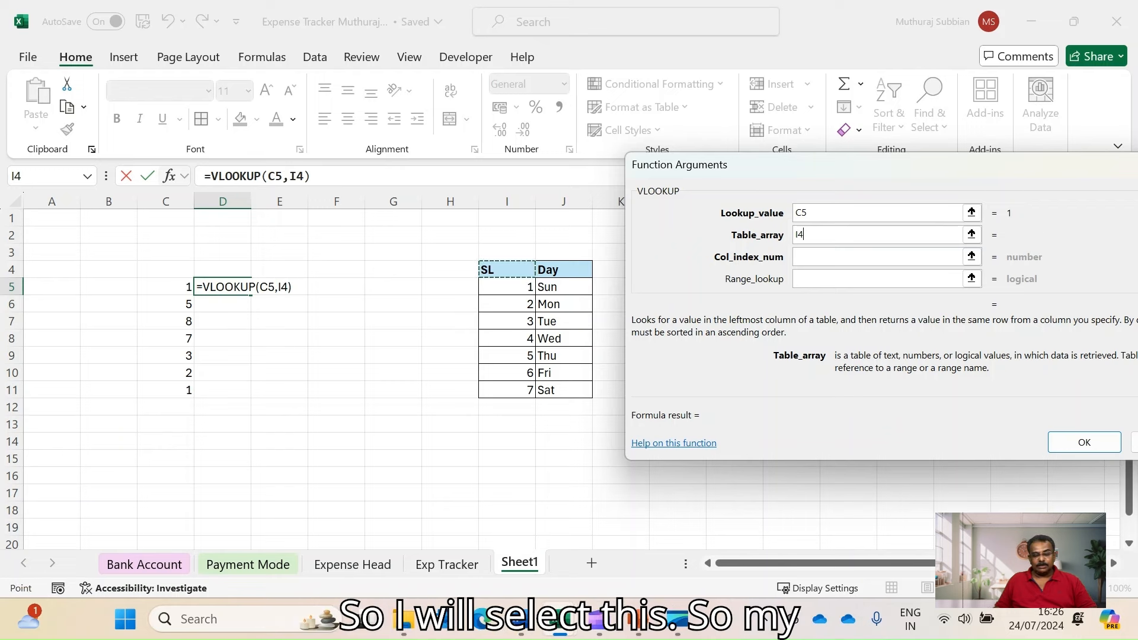
pyautogui.hotkey('ctrl', 'shift', 'Right')
pyautogui.hotkey('ctrl', 'shift', 'Down')
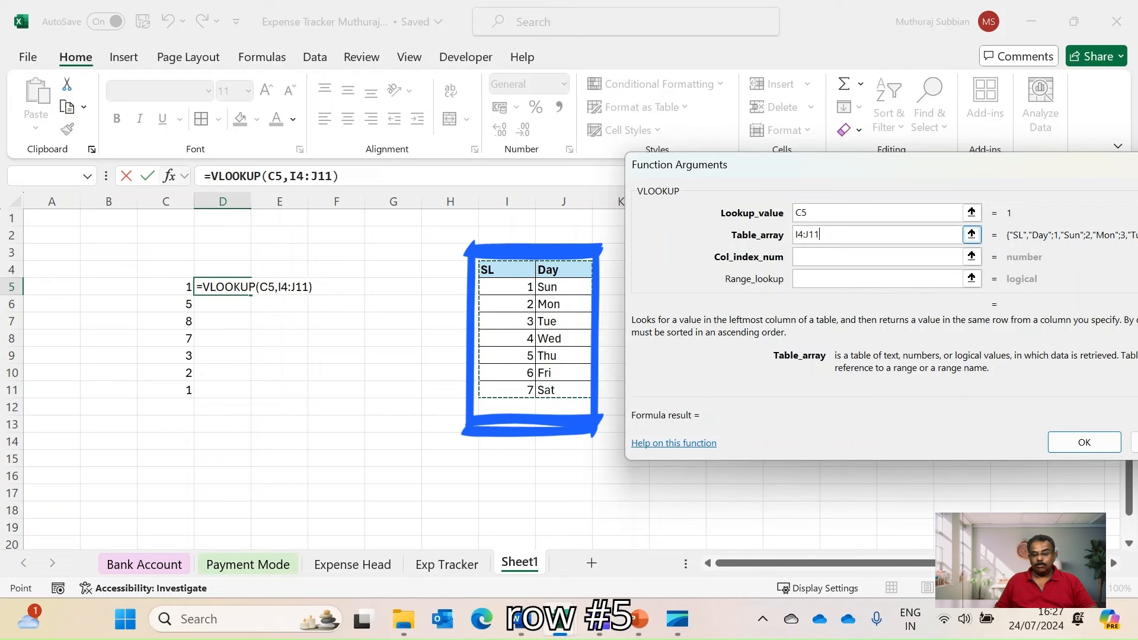
pyautogui.click(804, 235)
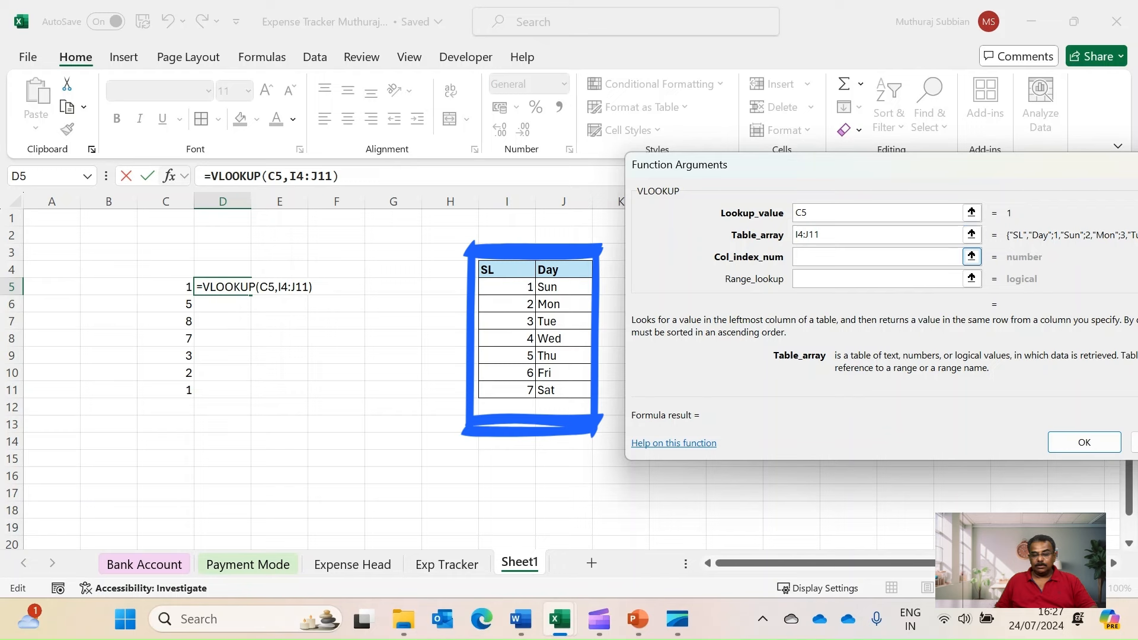
pyautogui.press('BackSpace')
pyautogui.write('5')
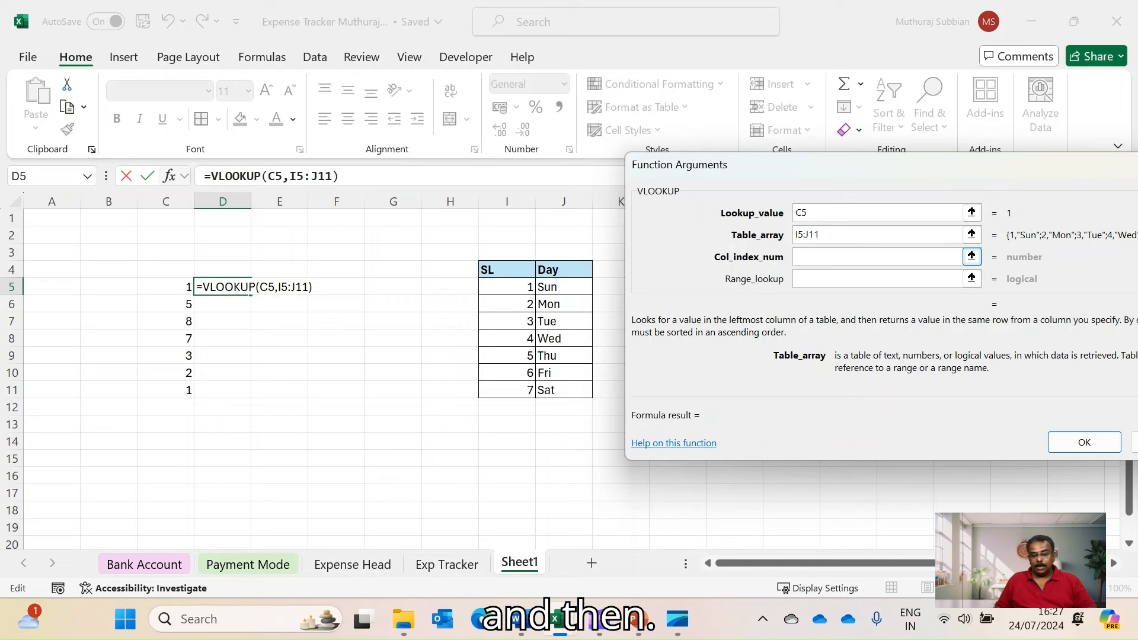
pyautogui.click(877, 257)
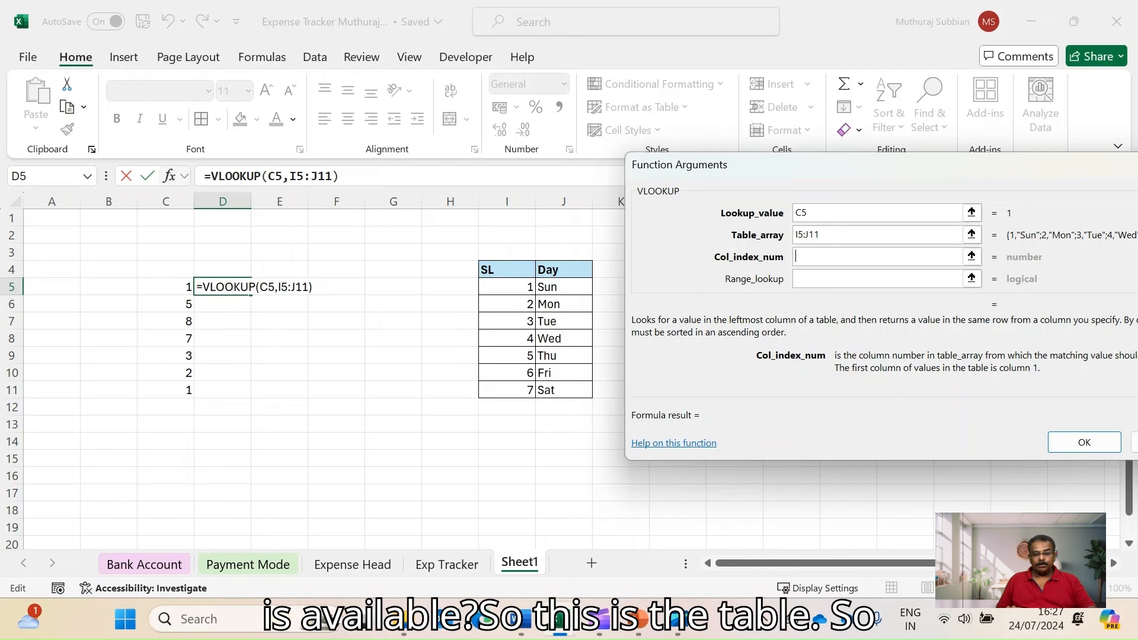
pyautogui.click(507, 270)
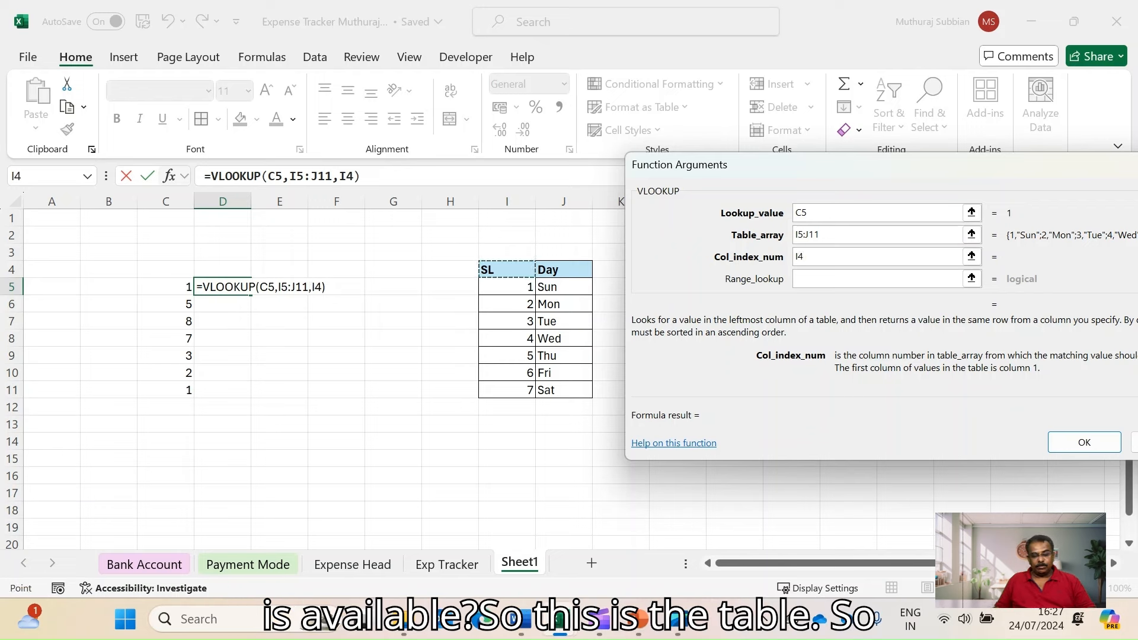
pyautogui.moveTo(506, 269); pyautogui.dragTo(562, 389)
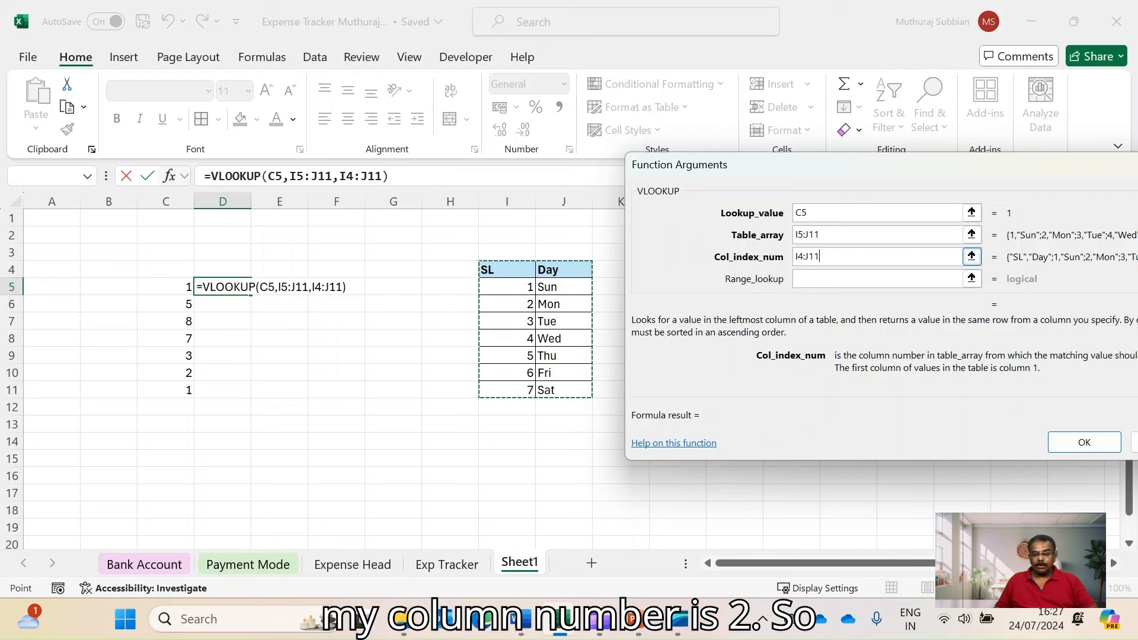
pyautogui.doubleClick(812, 256)
pyautogui.press('BackSpace')
pyautogui.press('BackSpace')
pyautogui.press('BackSpace')
pyautogui.press('BackSpace')
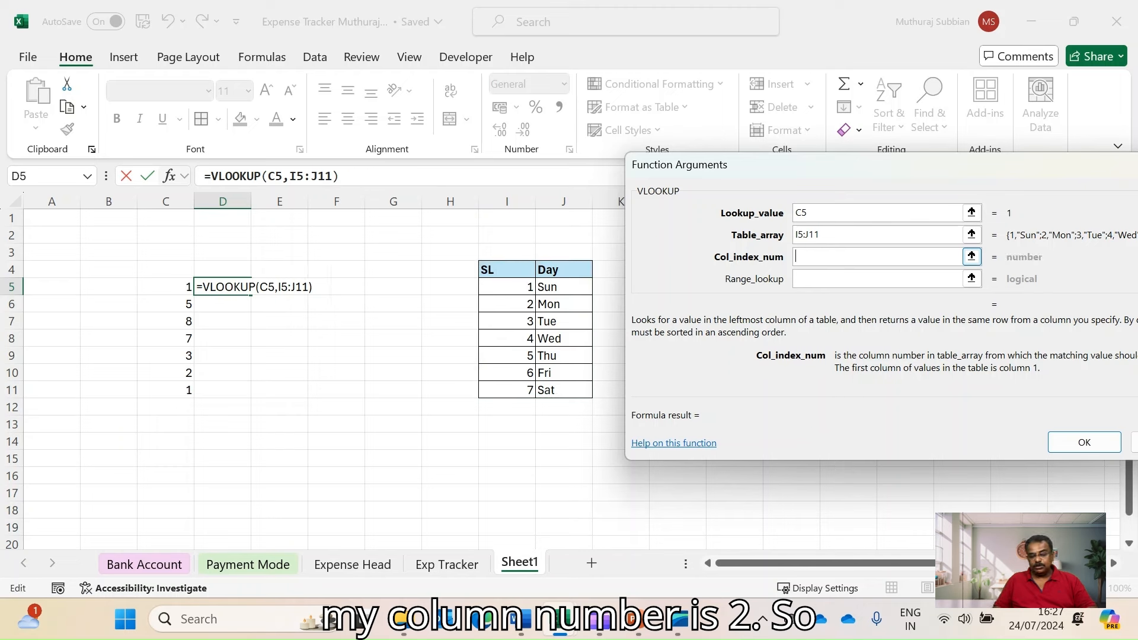
# Set Col_index_num to 2 and Range_lookup to false, and enter the finished VLOOKUP in D5
pyautogui.write('2')
pyautogui.press('Tab')
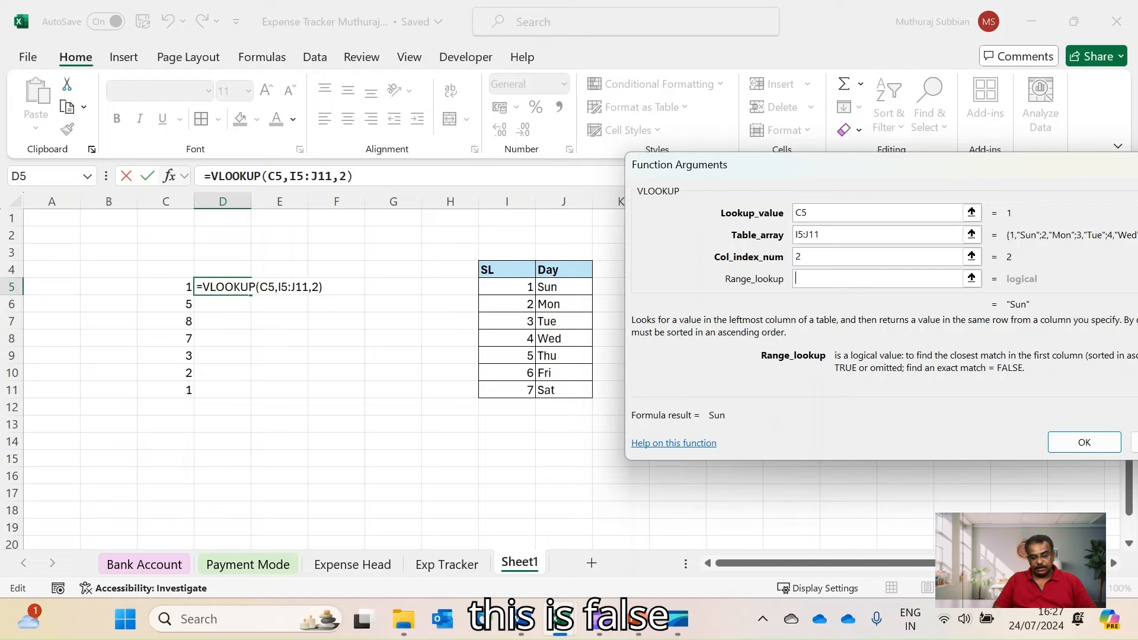
pyautogui.write('false')
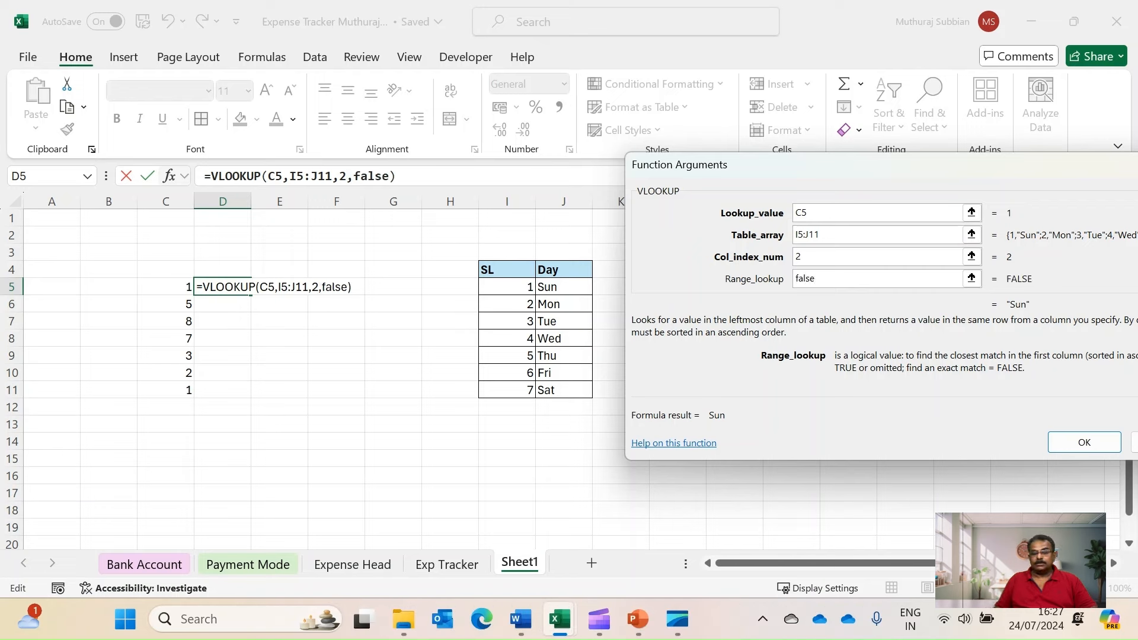
pyautogui.press('Return')
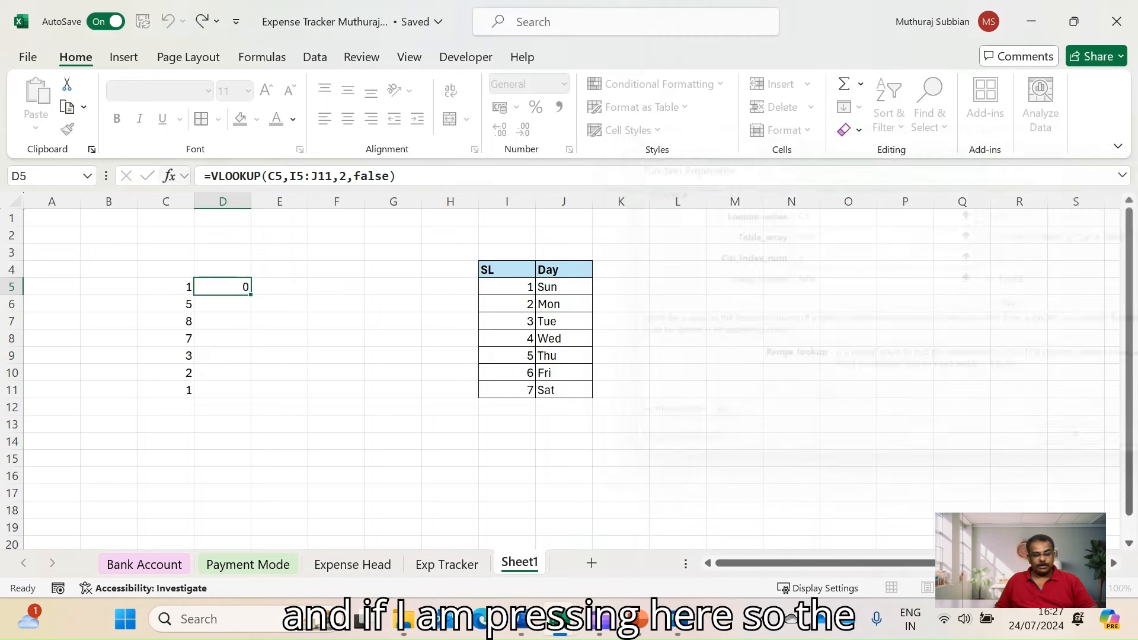
# Copy the VLOOKUP formula from D5 into D6 and check it against the day table's row for 5
pyautogui.click(165, 287)
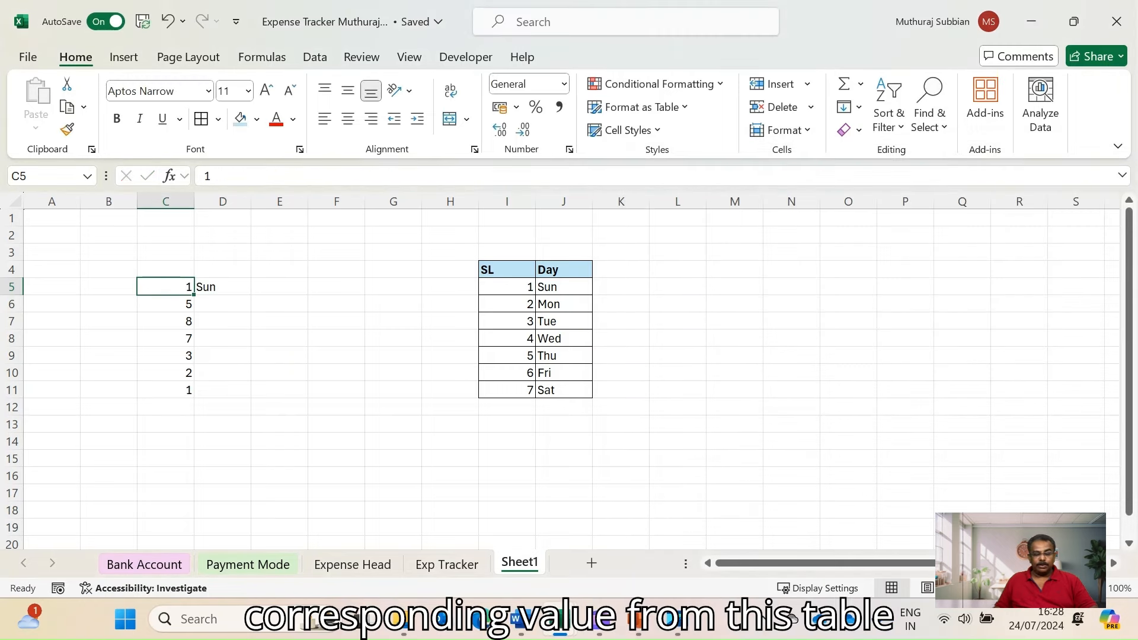
pyautogui.click(506, 287)
pyautogui.click(222, 287)
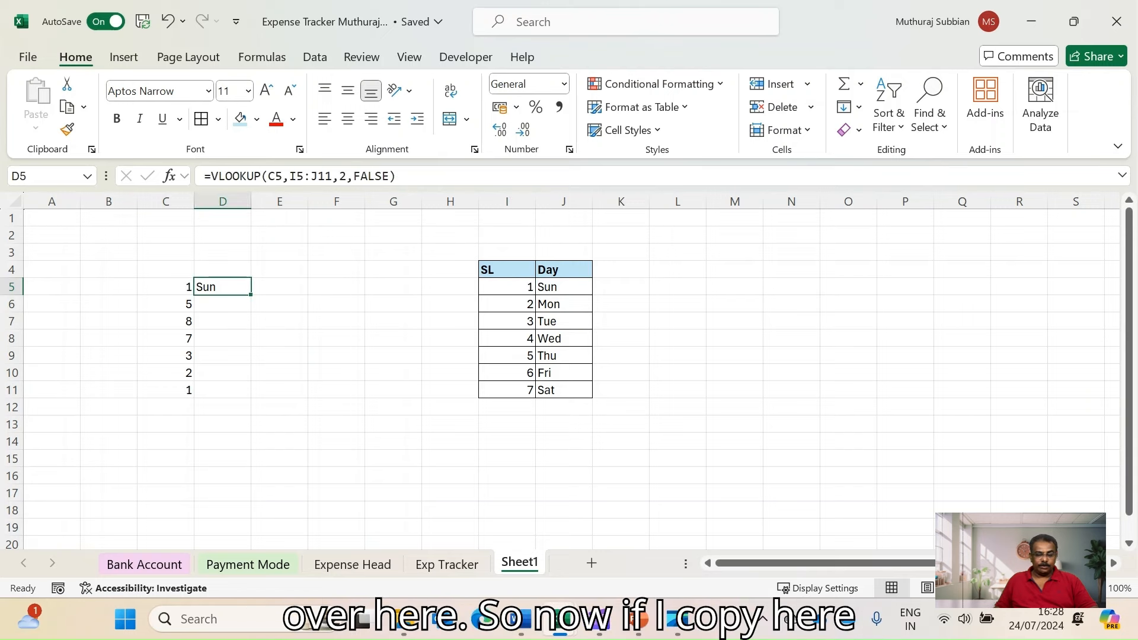
pyautogui.hotkey('ctrl', 'c')
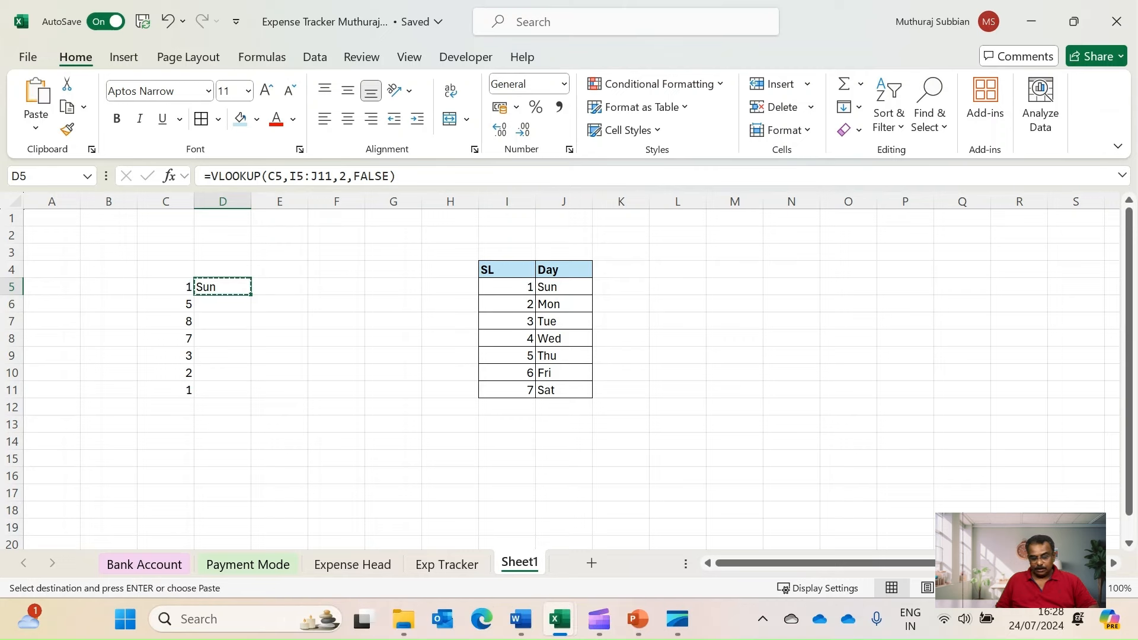
pyautogui.press('Down')
pyautogui.hotkey('ctrl', 'v')
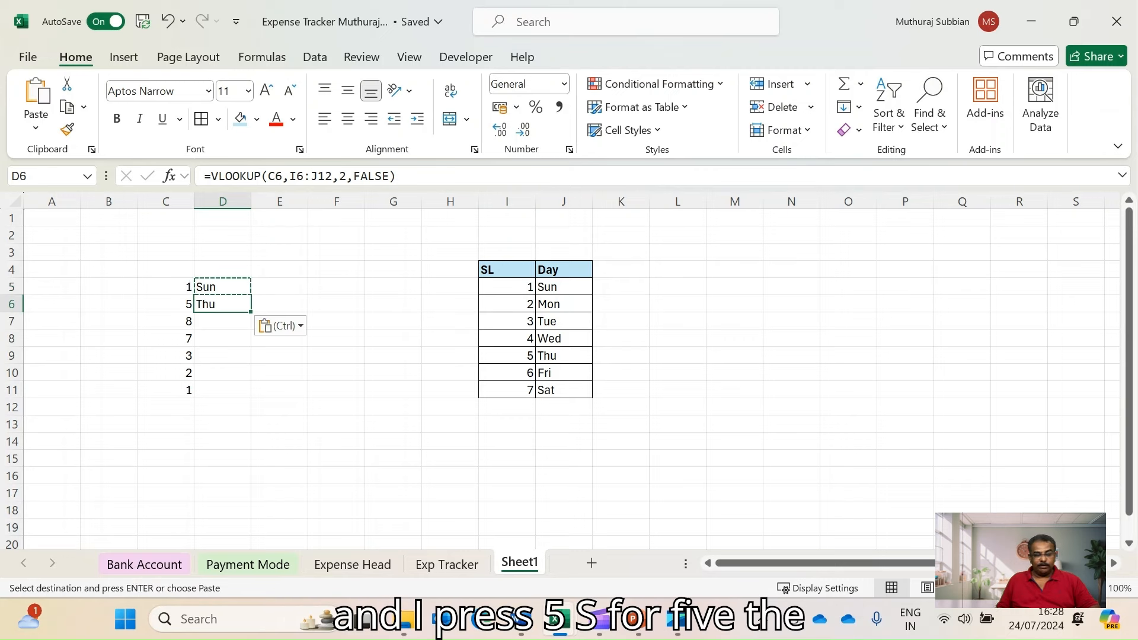
pyautogui.click(507, 356)
pyautogui.click(563, 355)
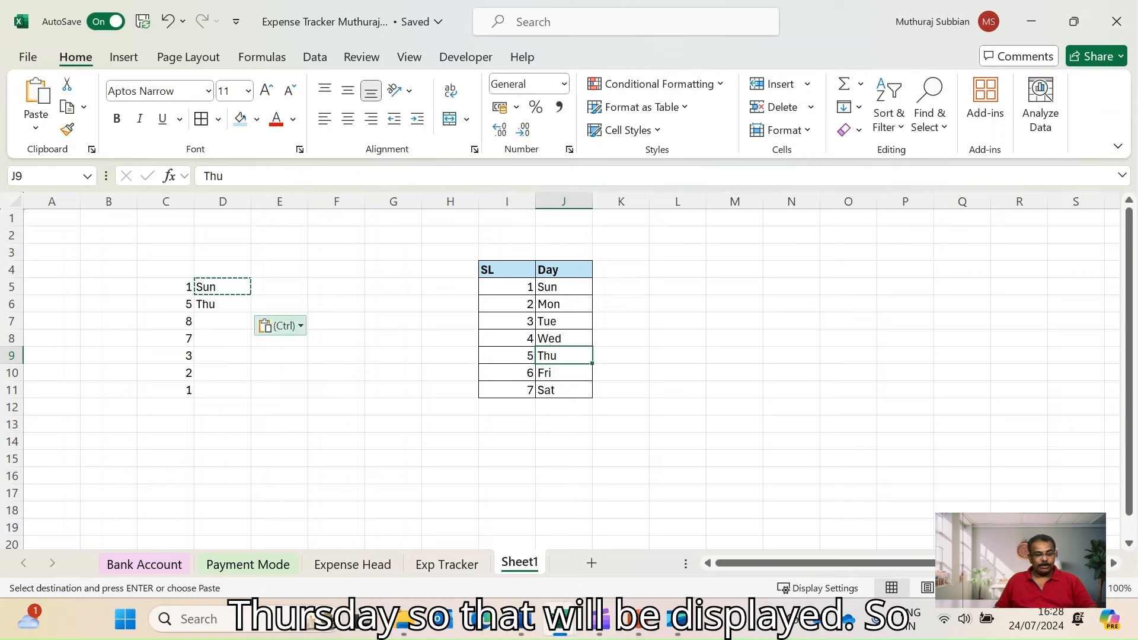
# Copy the VLOOKUP formula from D6 into the remaining cells D7:D11
pyautogui.click(223, 304)
pyautogui.press('Escape')
pyautogui.hotkey('ctrl', 'c')
pyautogui.press('Down')
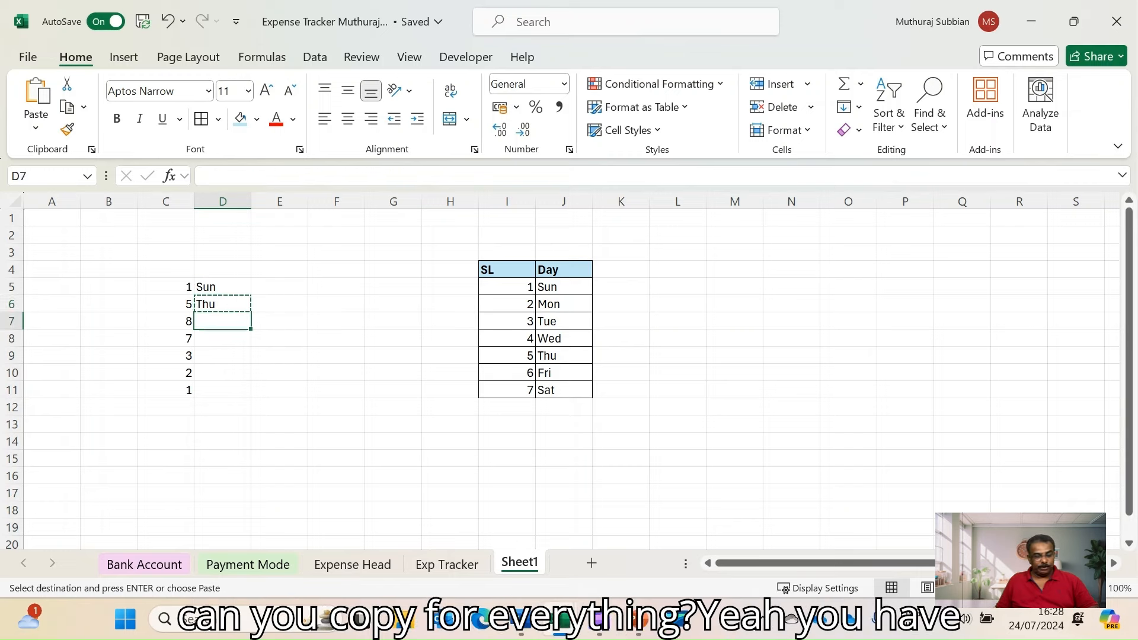
pyautogui.hotkey('shift', 'Down')
pyautogui.hotkey('shift', 'Down')
pyautogui.hotkey('shift', 'Down')
pyautogui.hotkey('shift', 'Down')
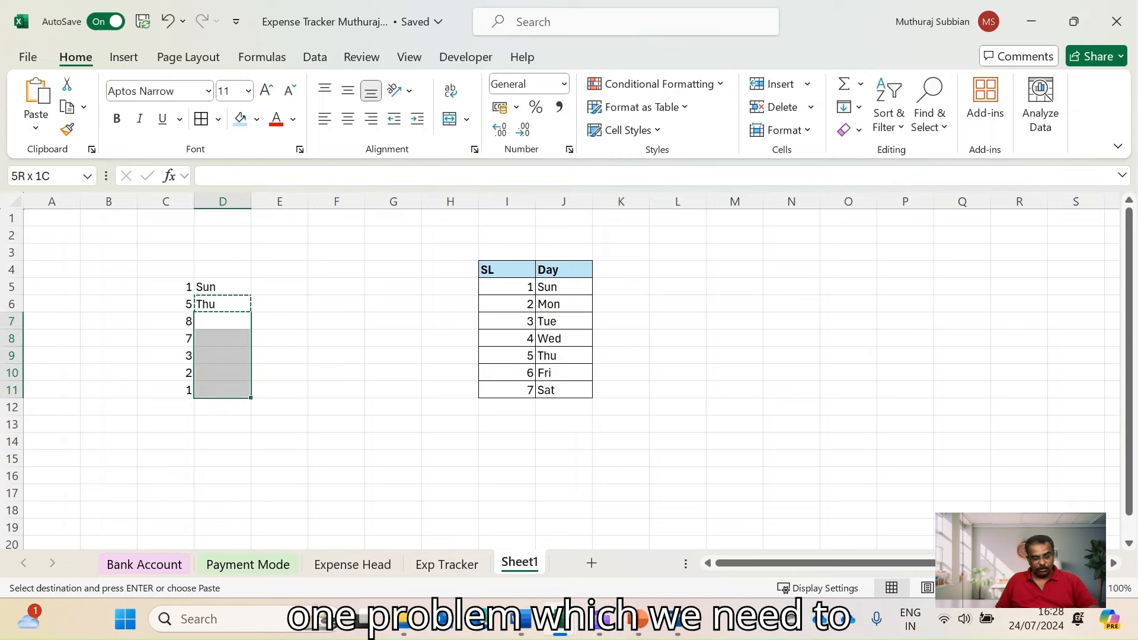
pyautogui.hotkey('ctrl', 'v')
pyautogui.press('Right')
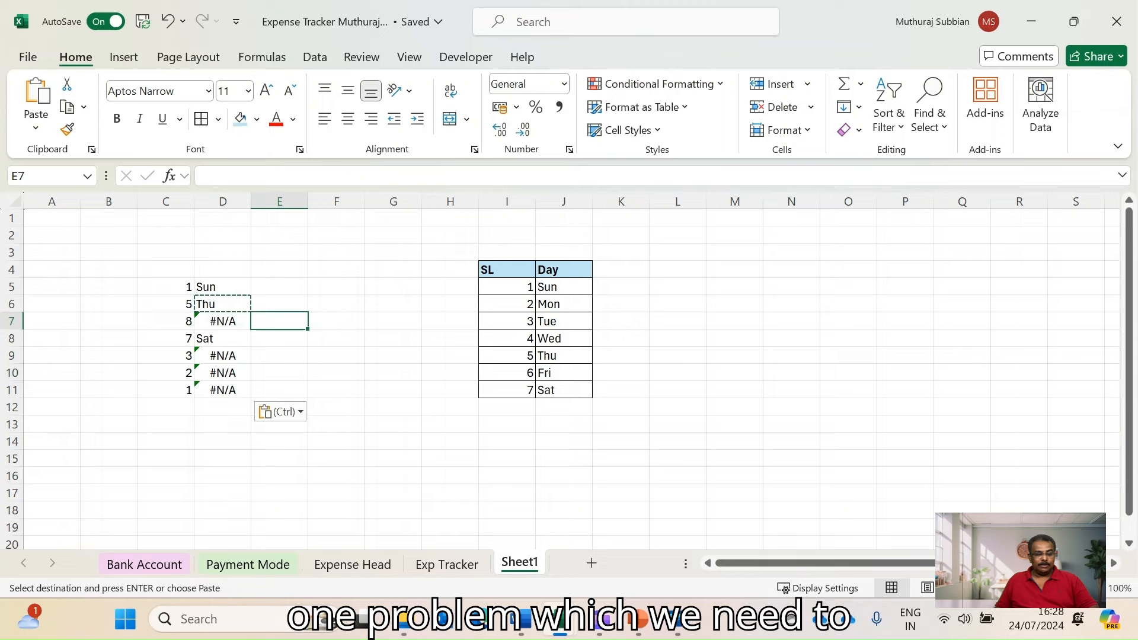
# Examine which lookup cell and table range the formulas in D5 and D6 refer to
pyautogui.press('Left')
pyautogui.press('Up')
pyautogui.press('Up')
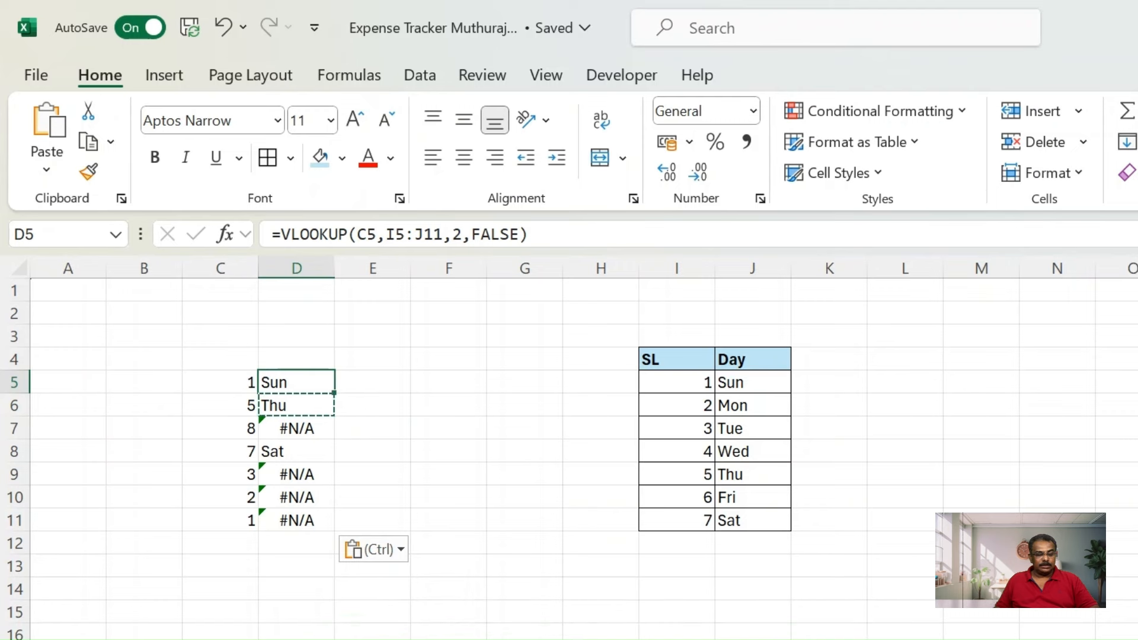
pyautogui.press('F2')
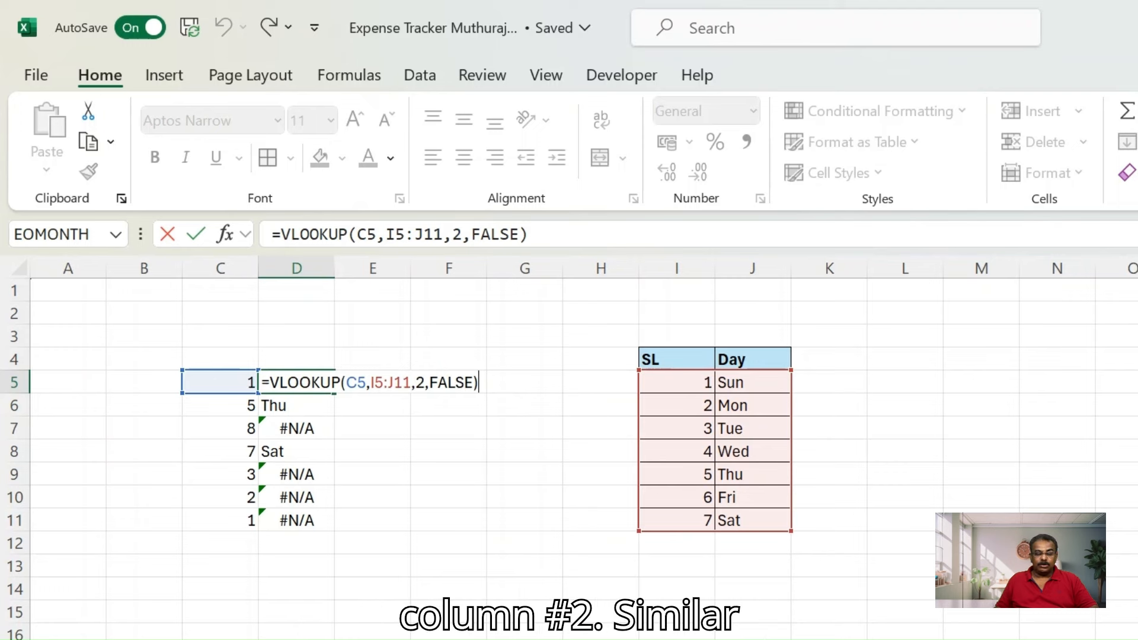
pyautogui.press('Escape')
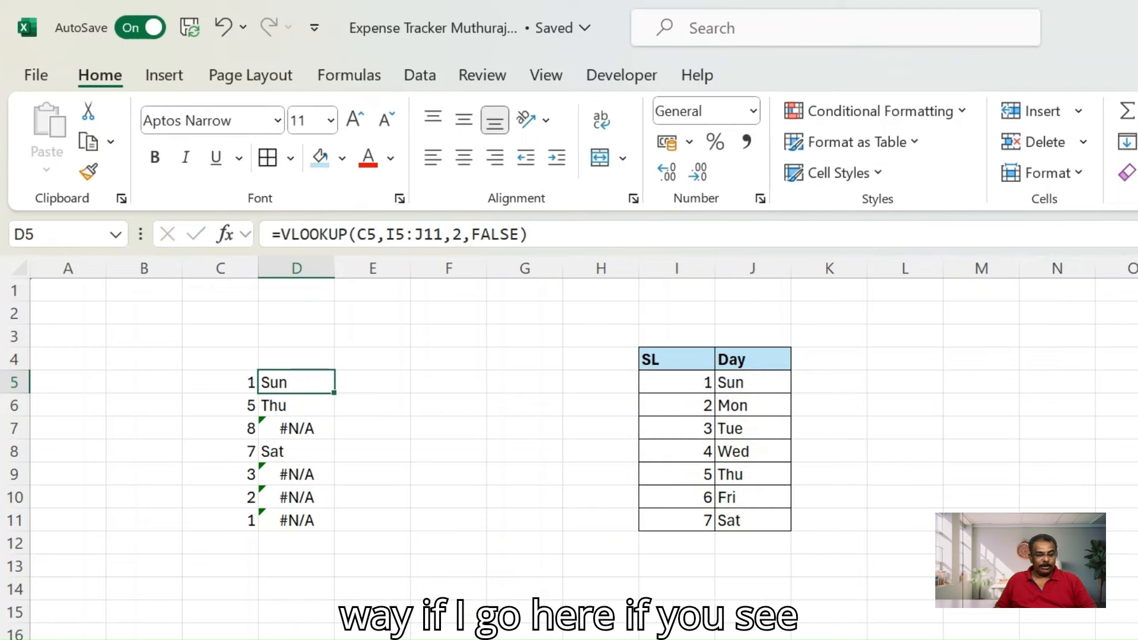
pyautogui.press('Down')
pyautogui.press('F2')
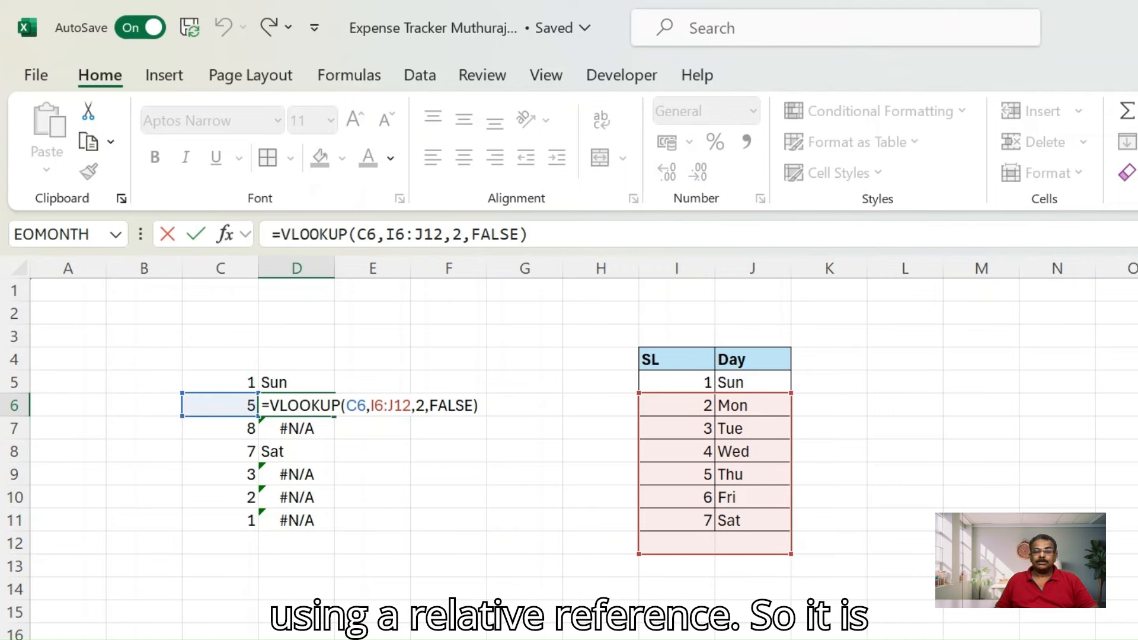
pyautogui.hotkey('ctrl', 'Return')
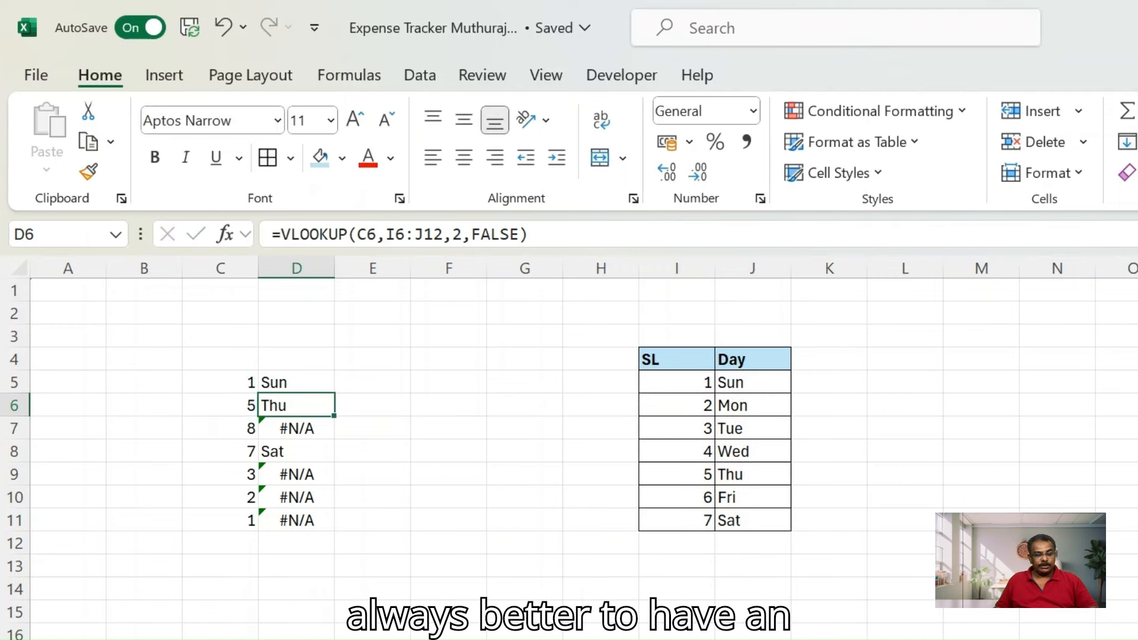
# Lock the rows of the table range in D5's VLOOKUP formula so that it reads I$5:J$11
pyautogui.click(296, 382)
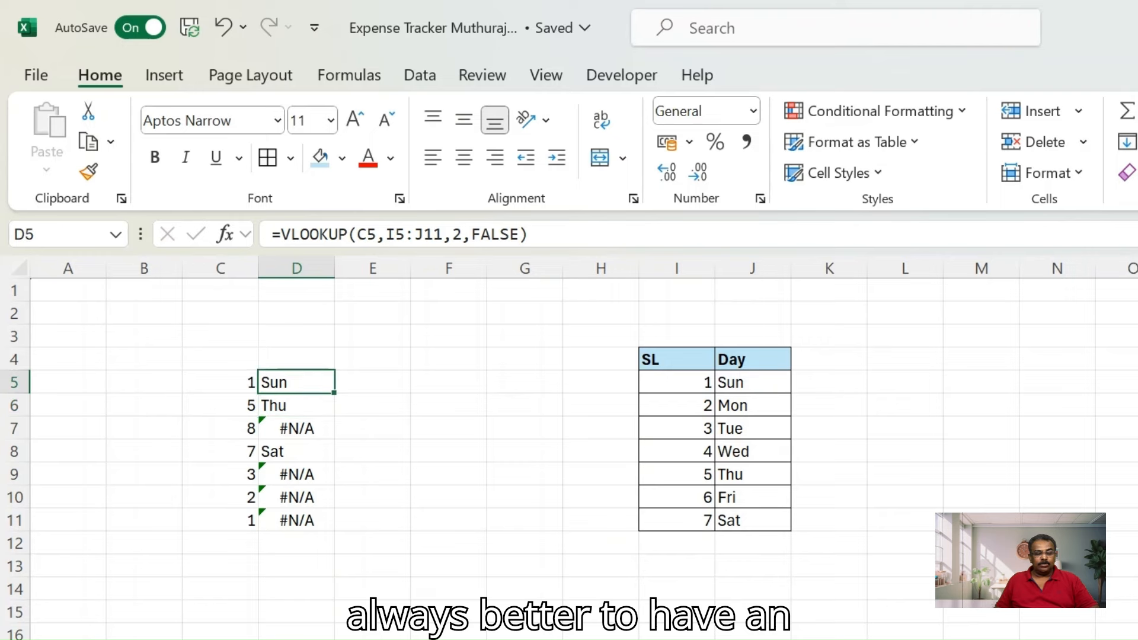
pyautogui.click(395, 234)
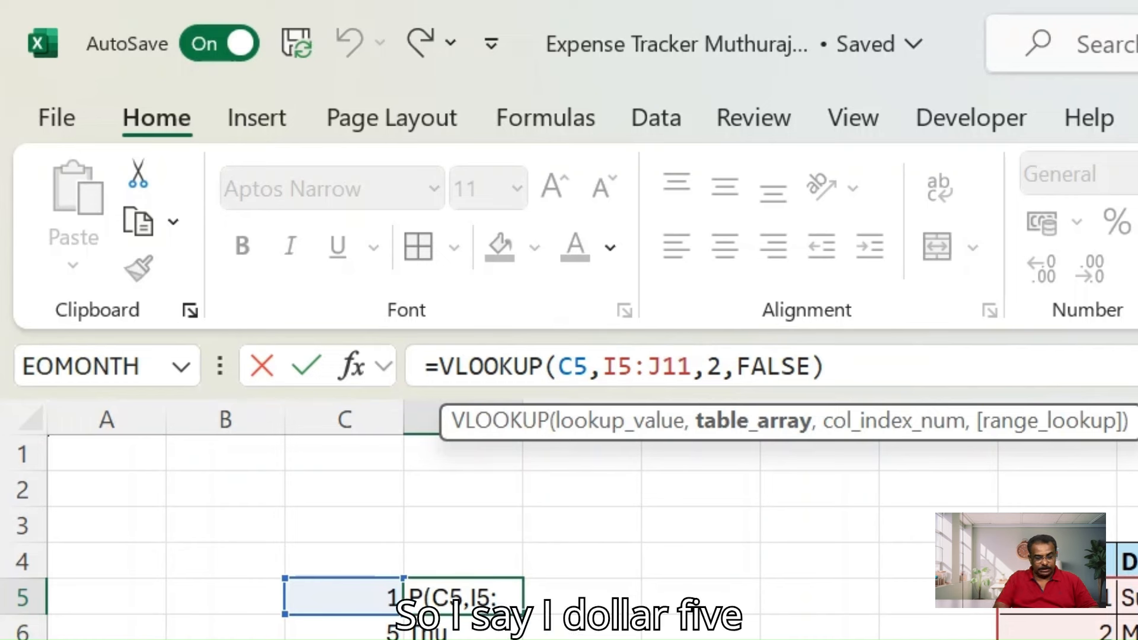
pyautogui.write('$5:J')
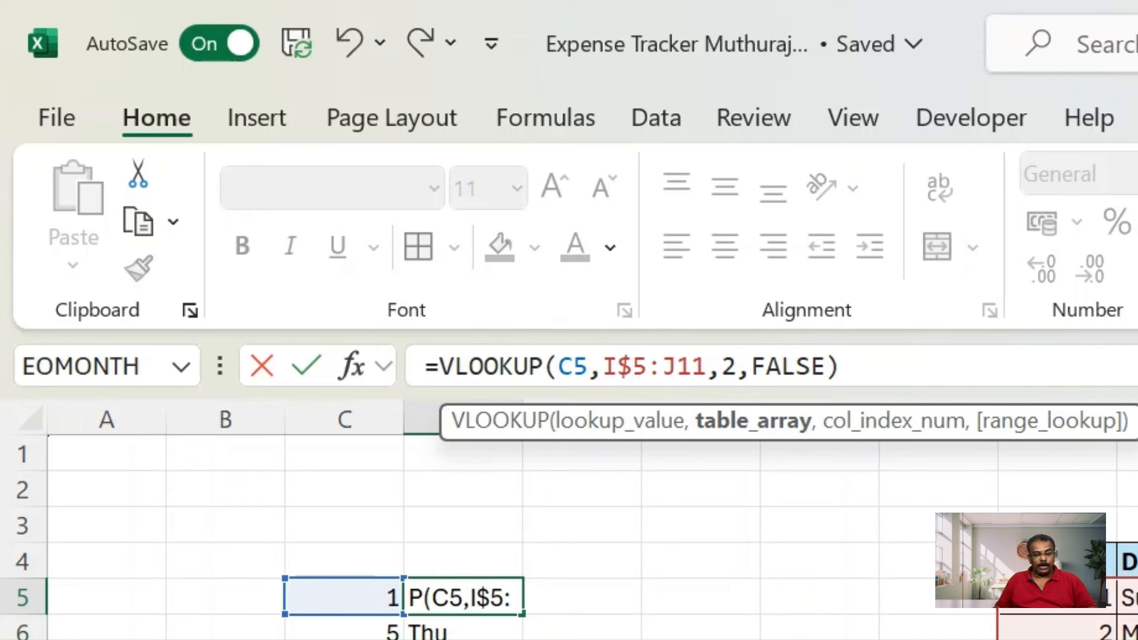
pyautogui.write('$')
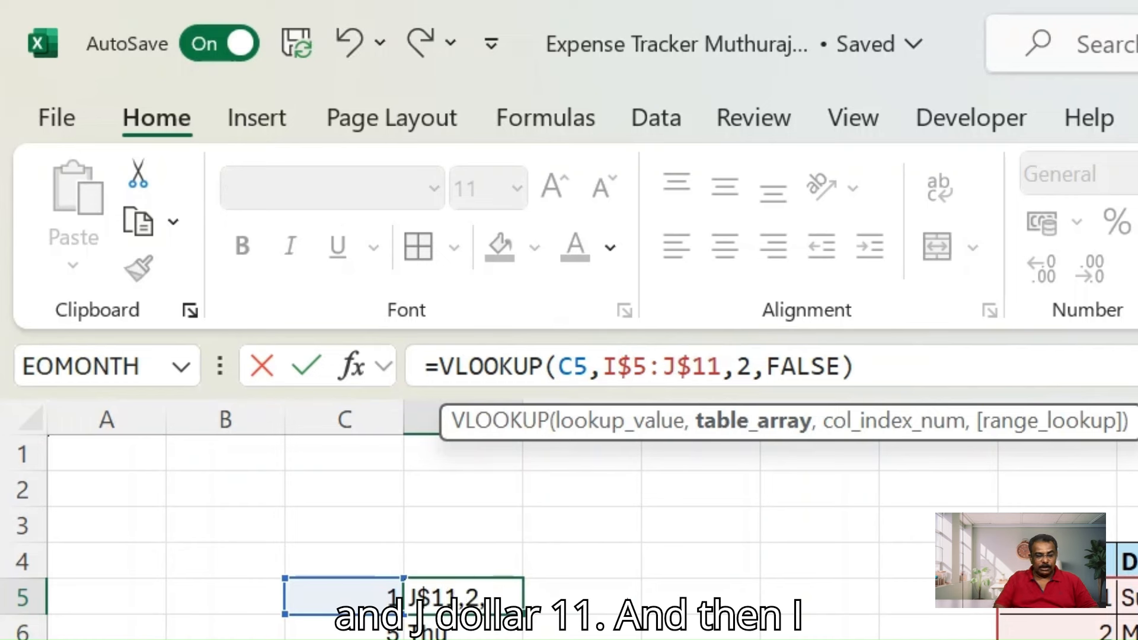
pyautogui.press('Return')
pyautogui.press('Down')
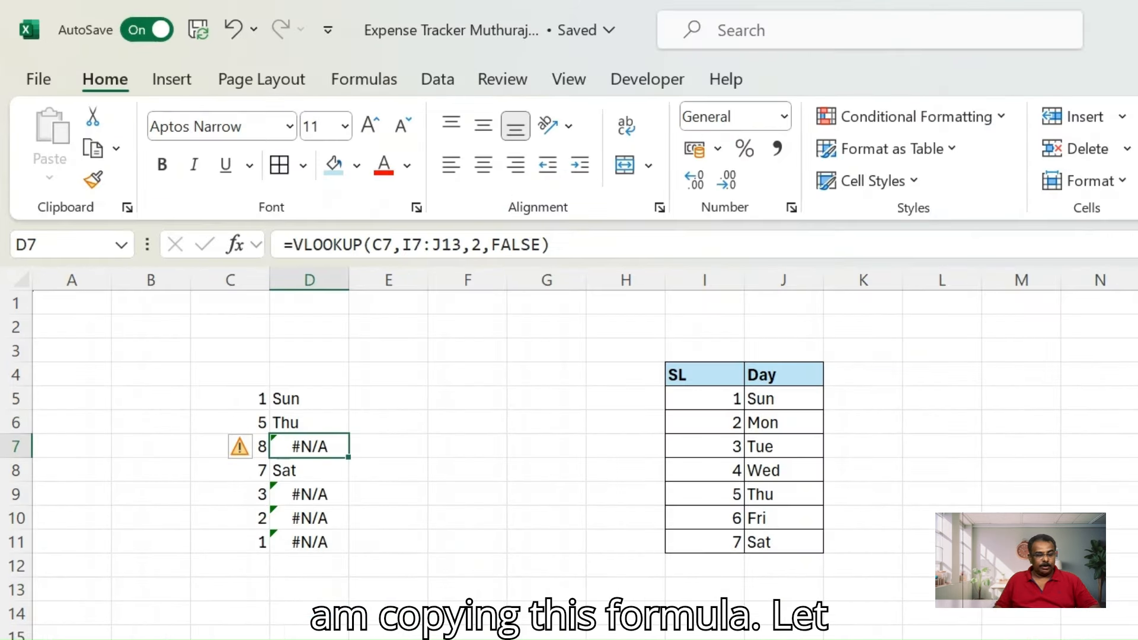
# Copy D5 and paste only its formula into D6
pyautogui.press('Up')
pyautogui.press('Up')
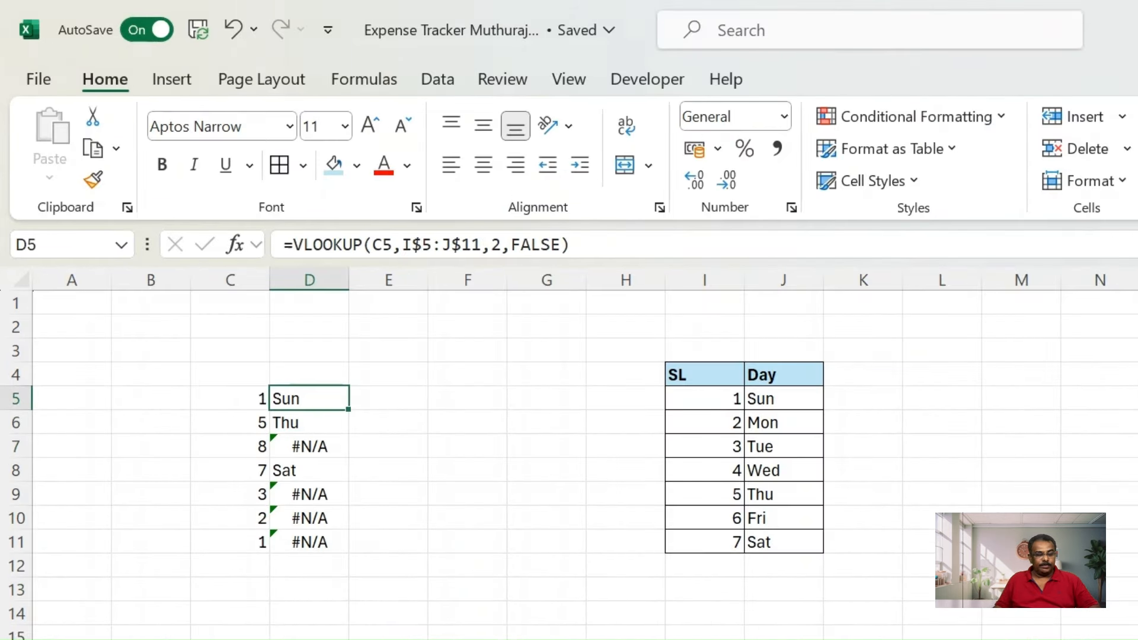
pyautogui.rightClick(318, 400)
pyautogui.click(376, 196)
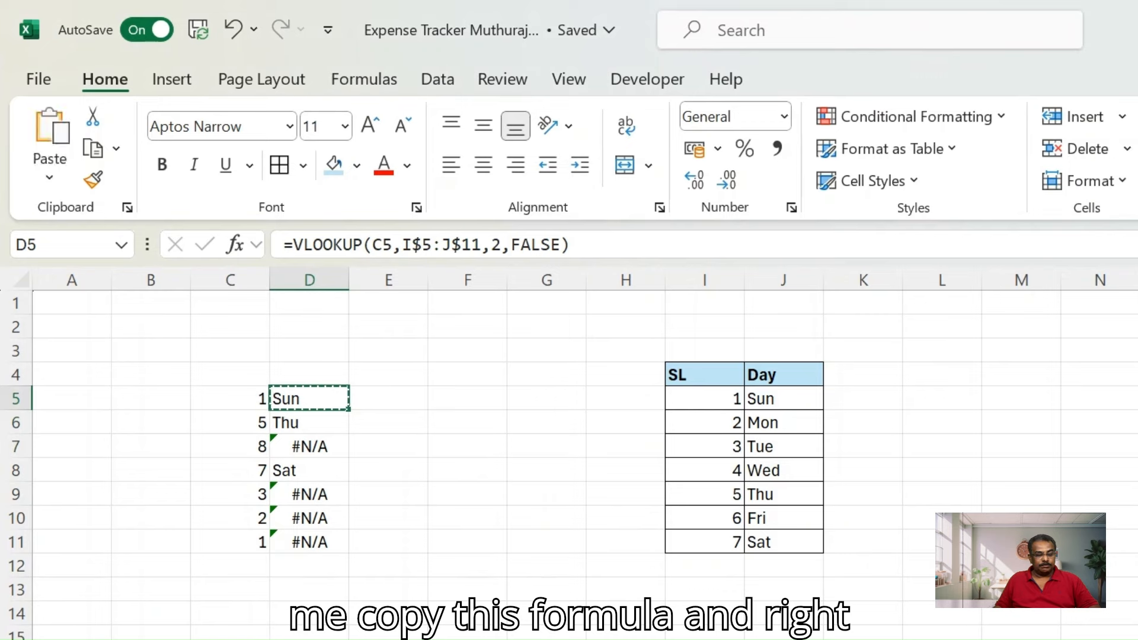
pyautogui.click(301, 422)
pyautogui.rightClick(301, 423)
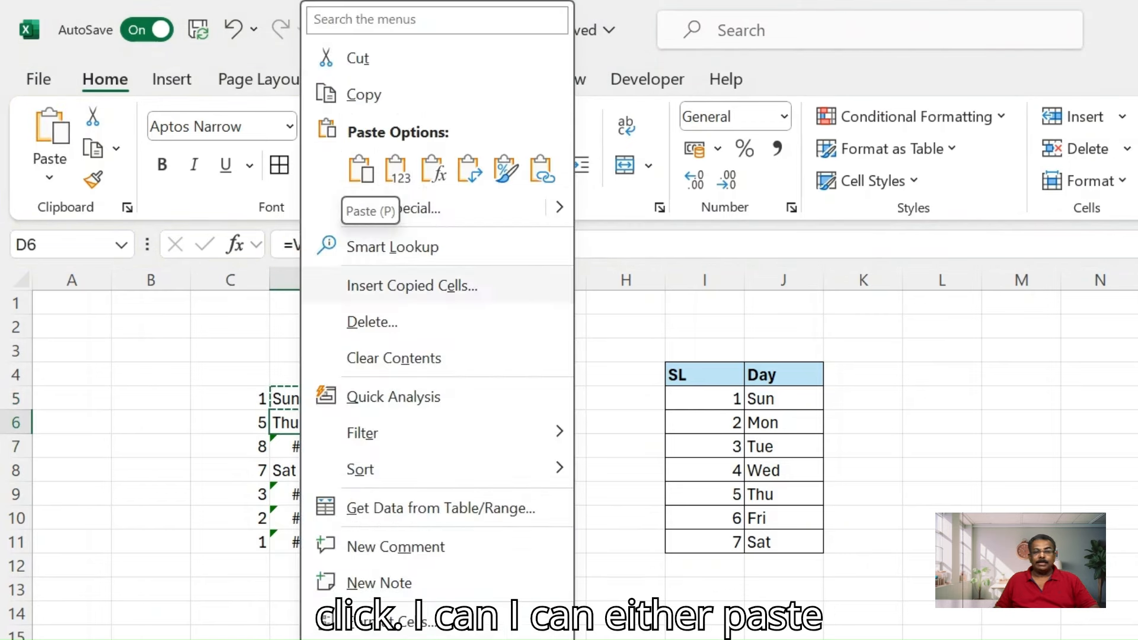
pyautogui.moveTo(559, 208)
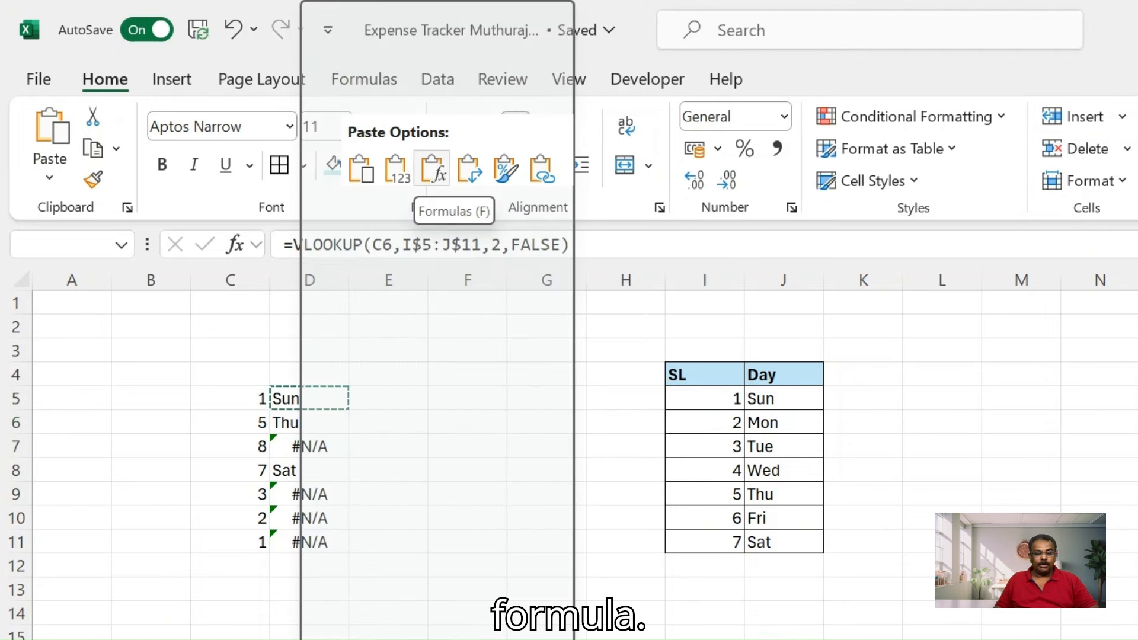
pyautogui.click(431, 169)
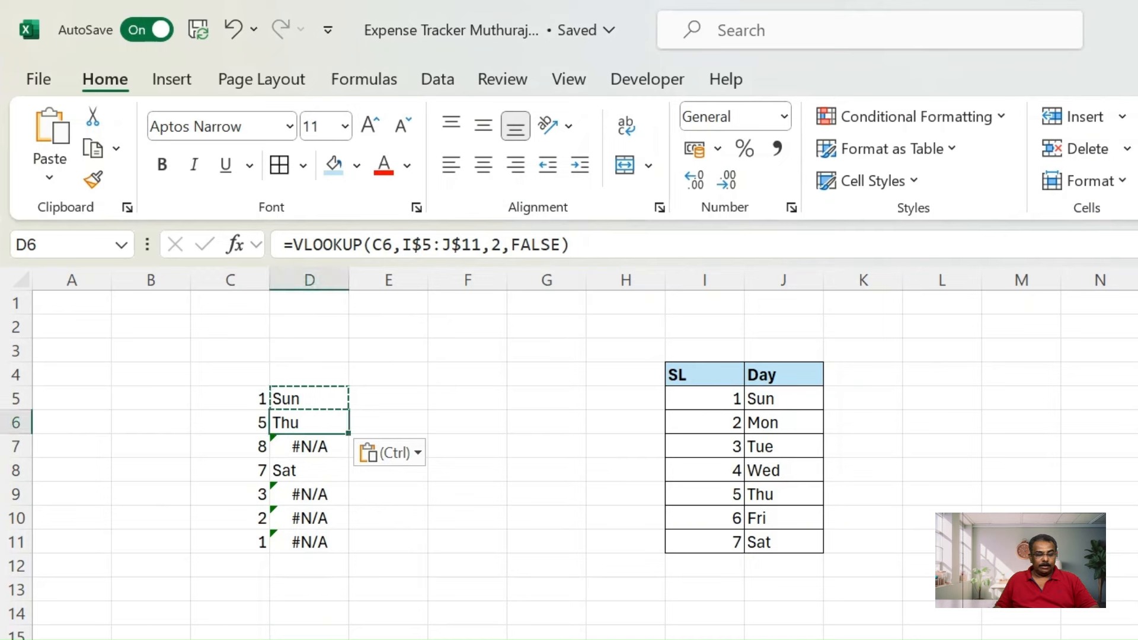
# Copy the row-locked VLOOKUP formula from D6 into D7:D11
pyautogui.press('F2')
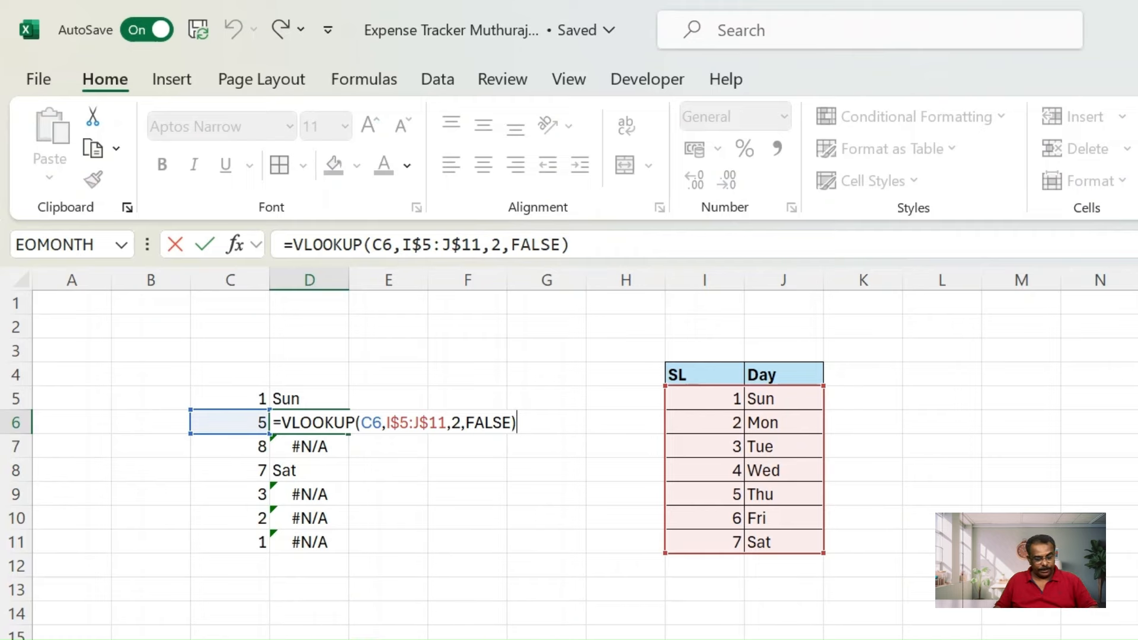
pyautogui.press('Escape')
pyautogui.hotkey('ctrl', 'c')
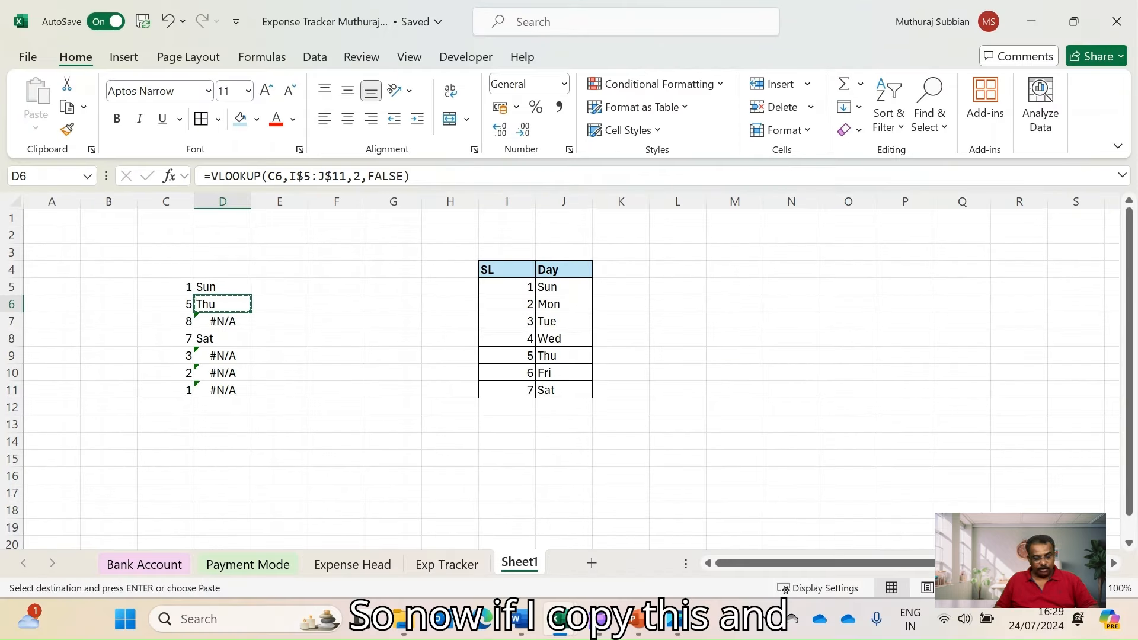
pyautogui.press('Down')
pyautogui.hotkey('ctrl', 'shift', 'Down')
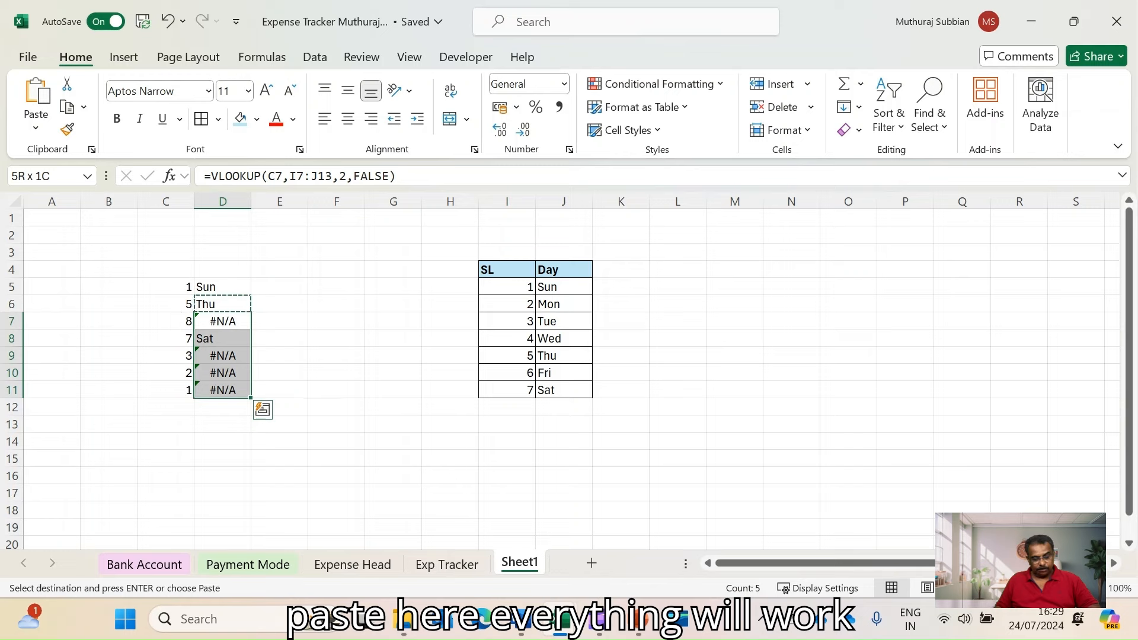
pyautogui.hotkey('ctrl', 'v')
pyautogui.click(336, 356)
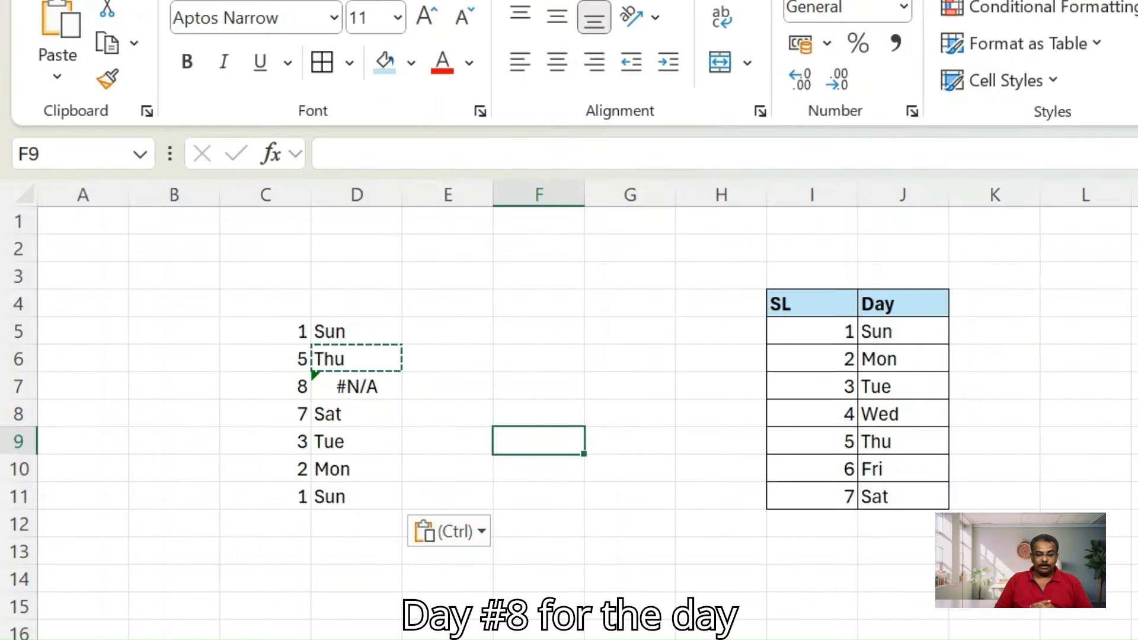
# Check the lookup number in C7 against the SL and Day table and change it to 6
pyautogui.click(265, 387)
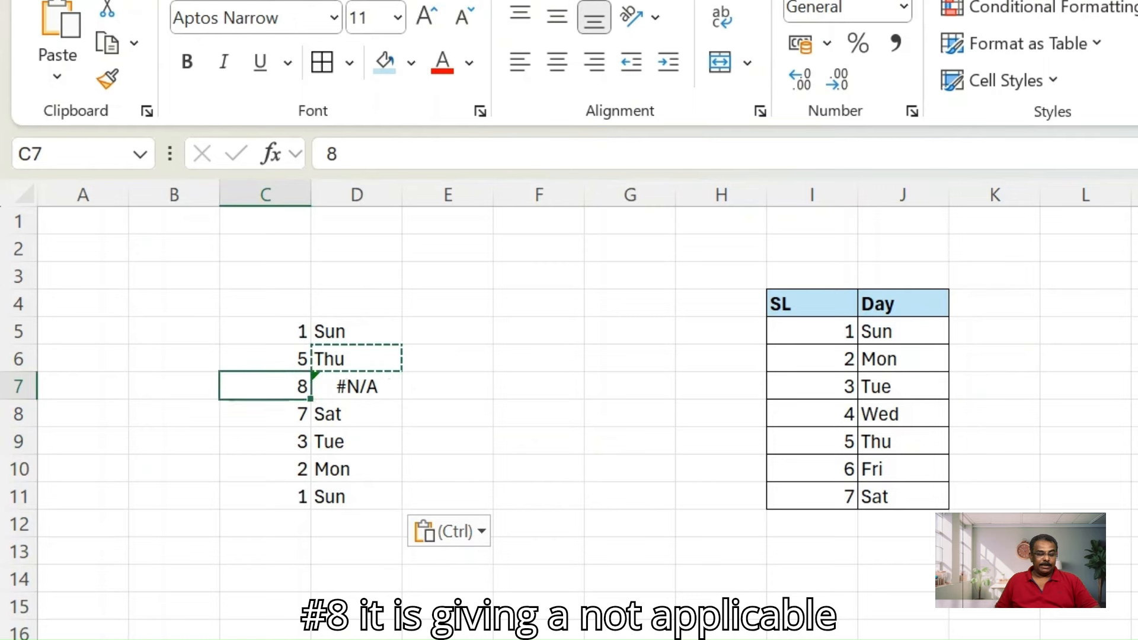
pyautogui.click(357, 386)
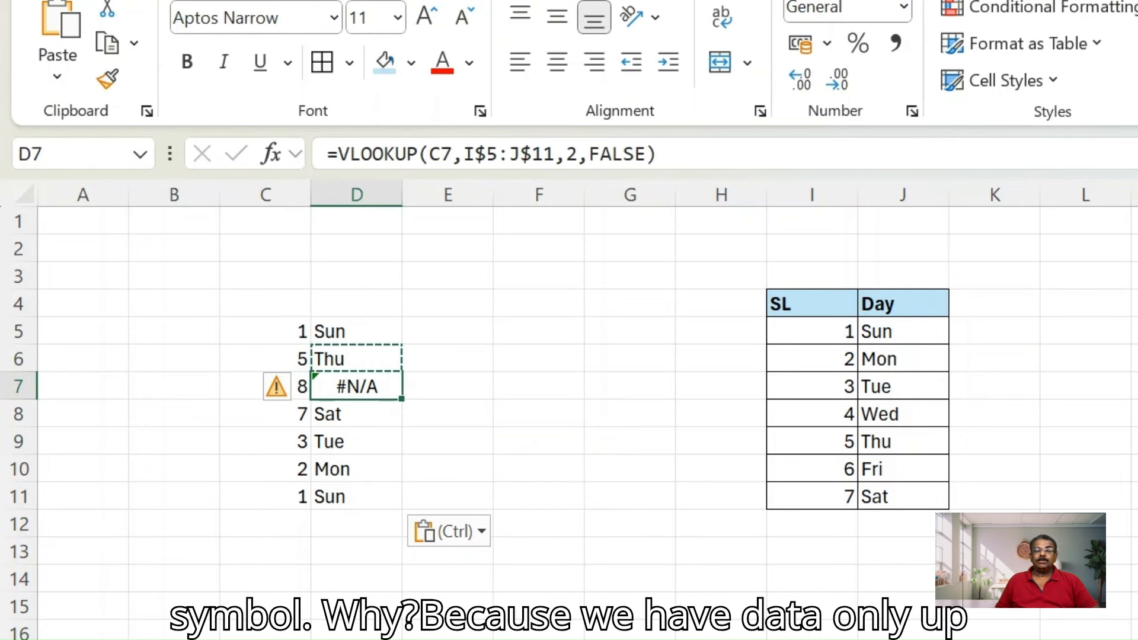
pyautogui.click(812, 332)
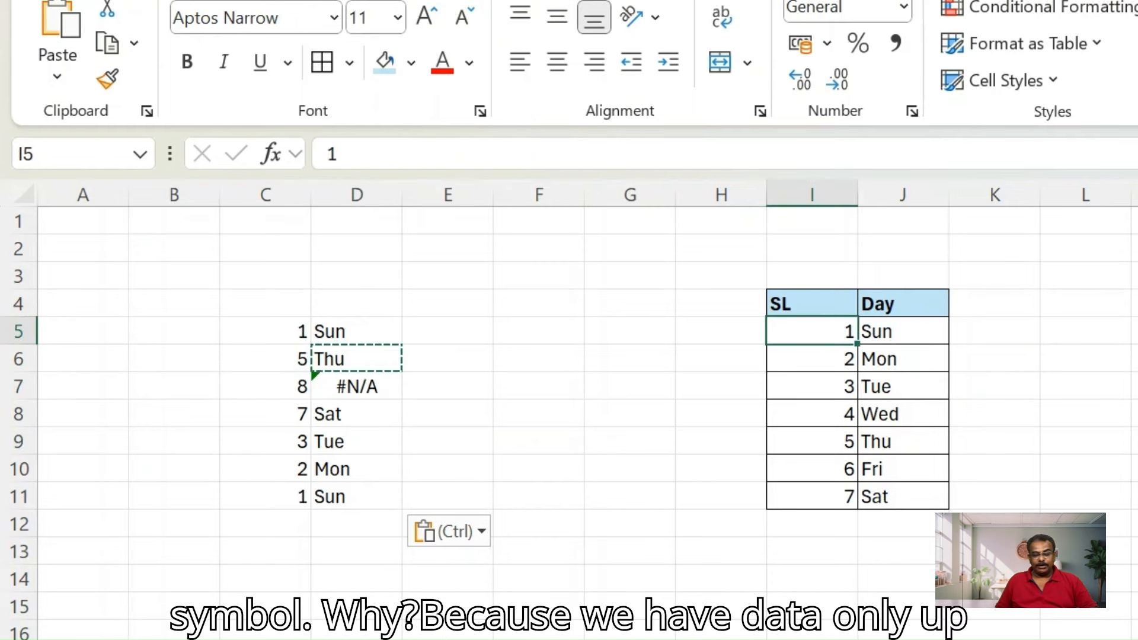
pyautogui.moveTo(811, 331); pyautogui.dragTo(902, 496)
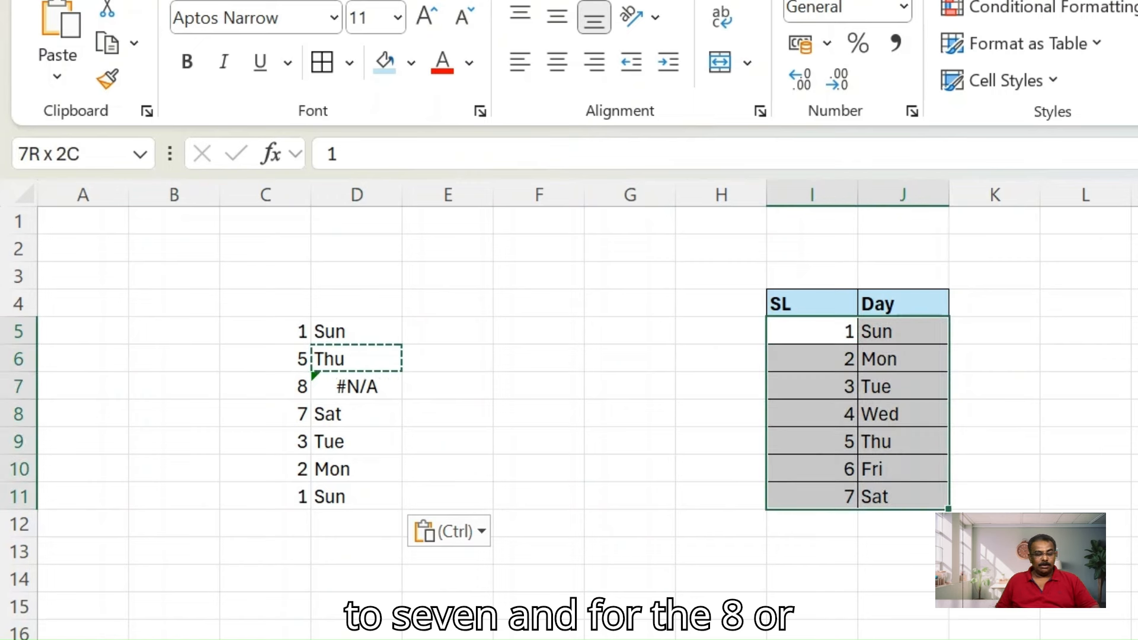
pyautogui.click(284, 386)
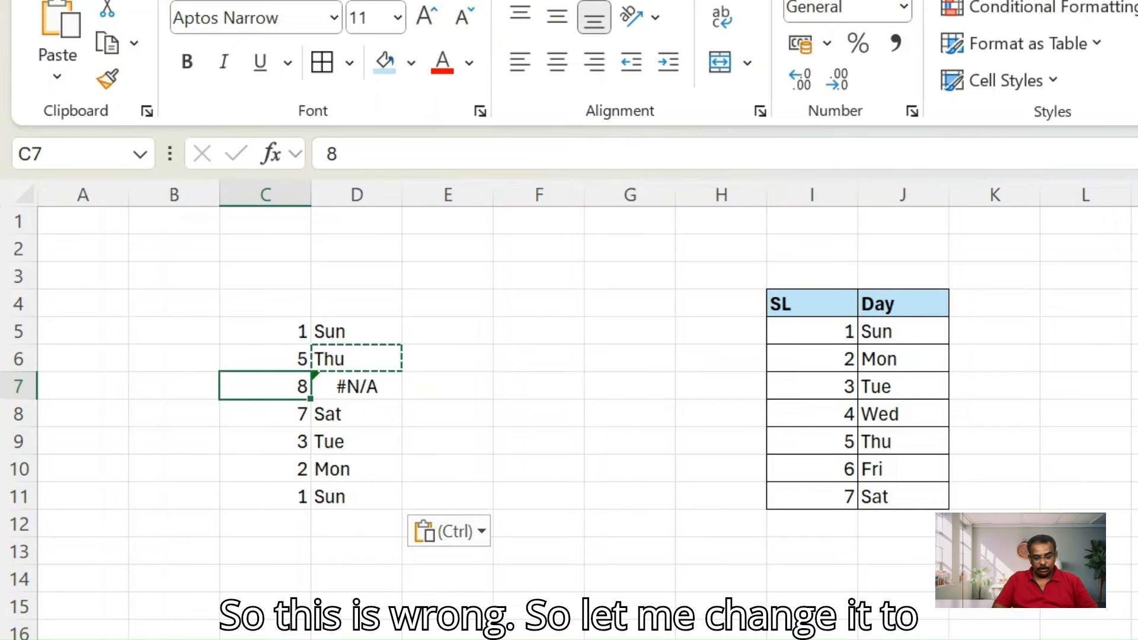
pyautogui.write('6')
pyautogui.press('Return')
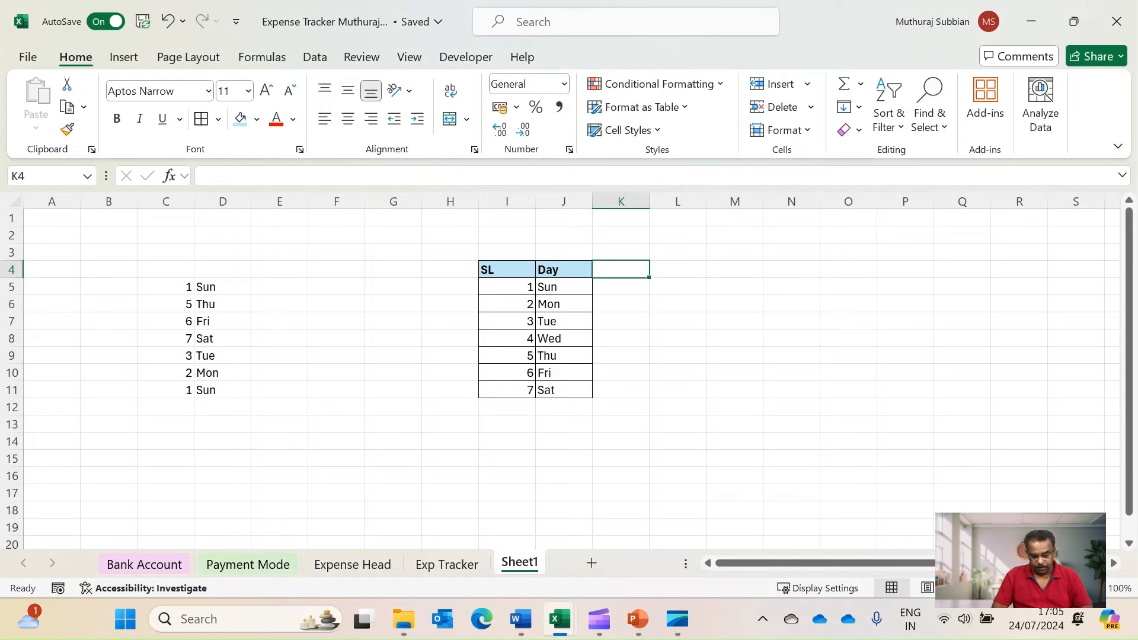
# Add a "To To" column in K4 beside Day, with "Holiday" for Sun and "Go To Office" for Mon
pyautogui.write('To To')
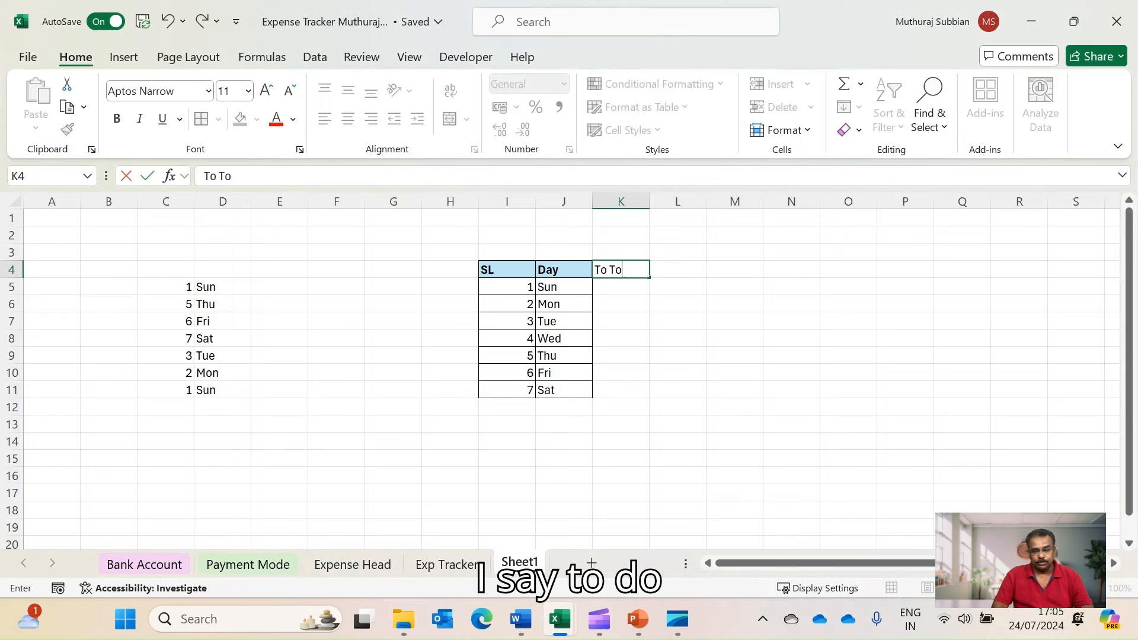
pyautogui.press('Return')
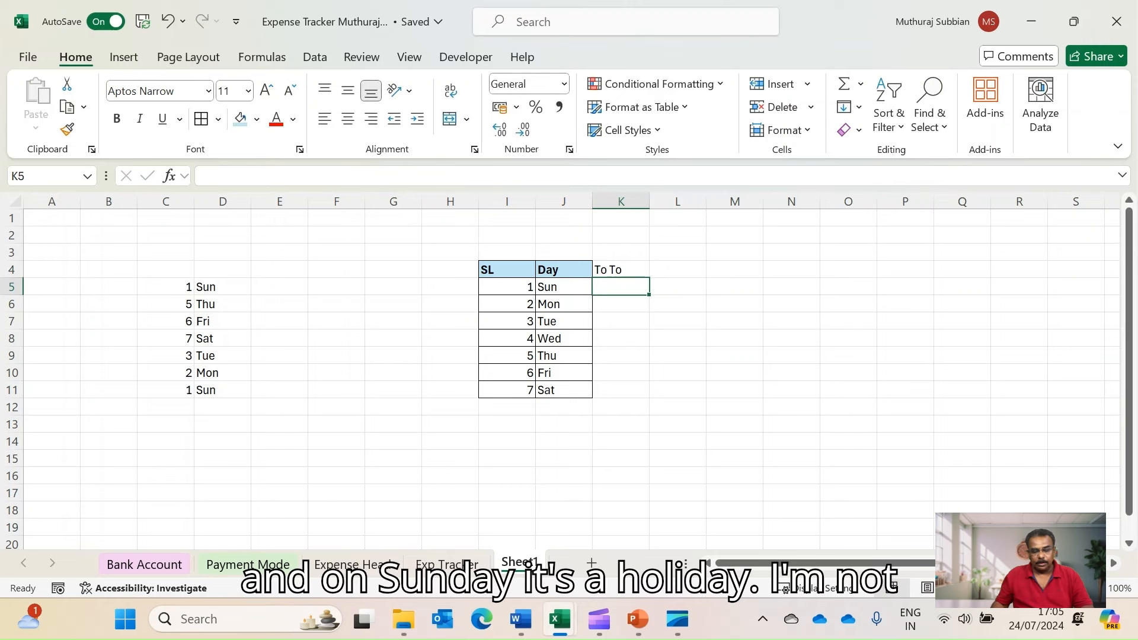
pyautogui.write('Holiday')
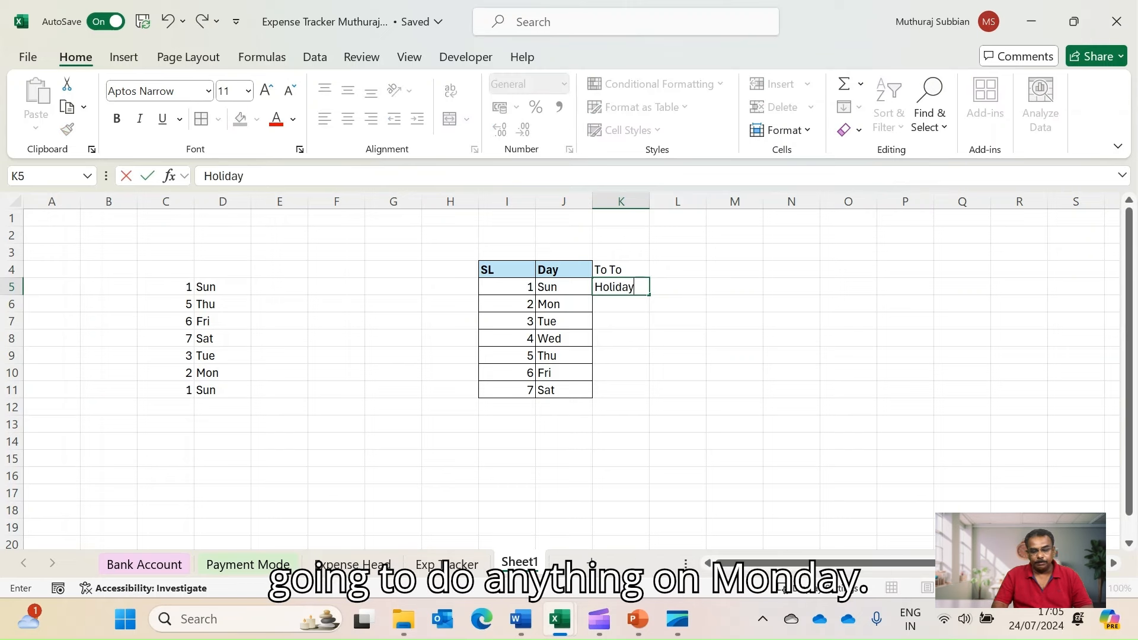
pyautogui.press('Return')
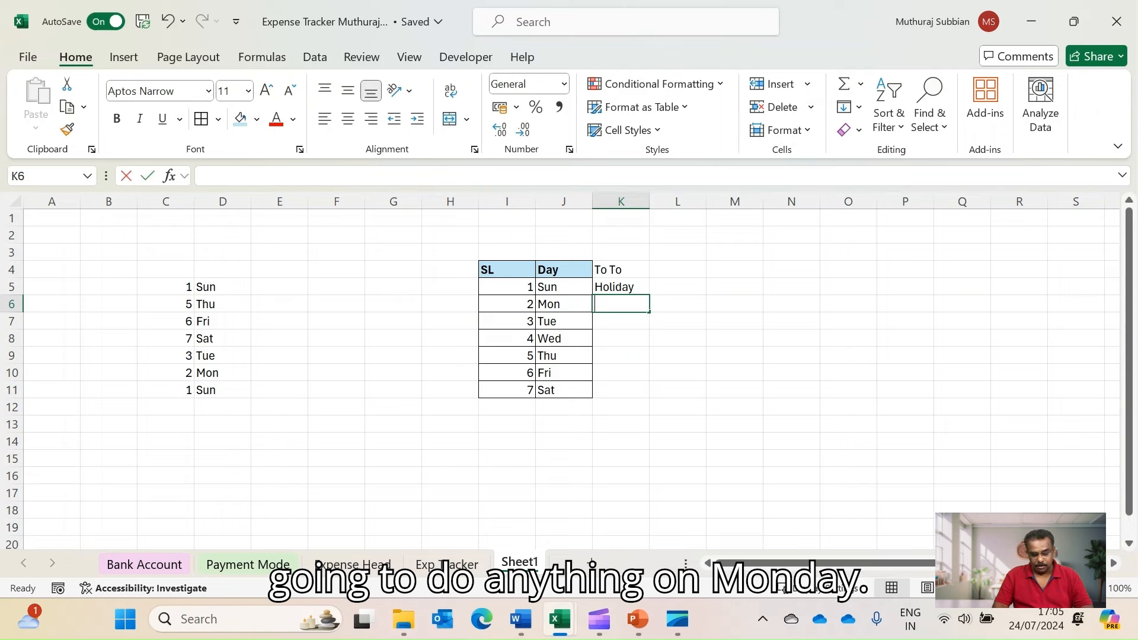
pyautogui.write('Go')
pyautogui.write('To Office')
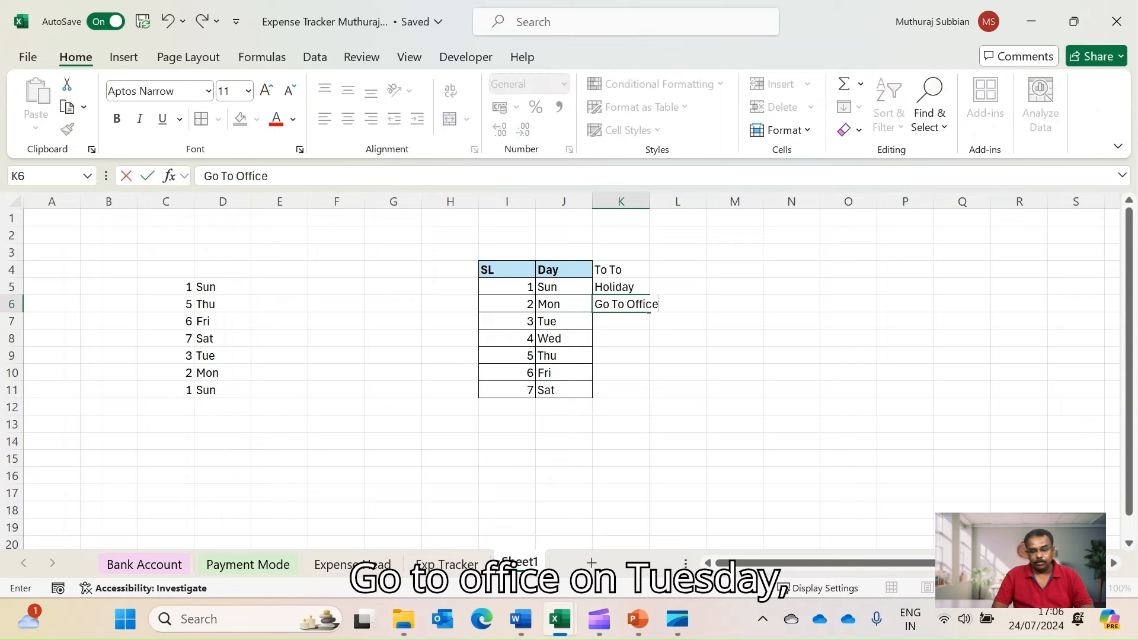
pyautogui.press('Return')
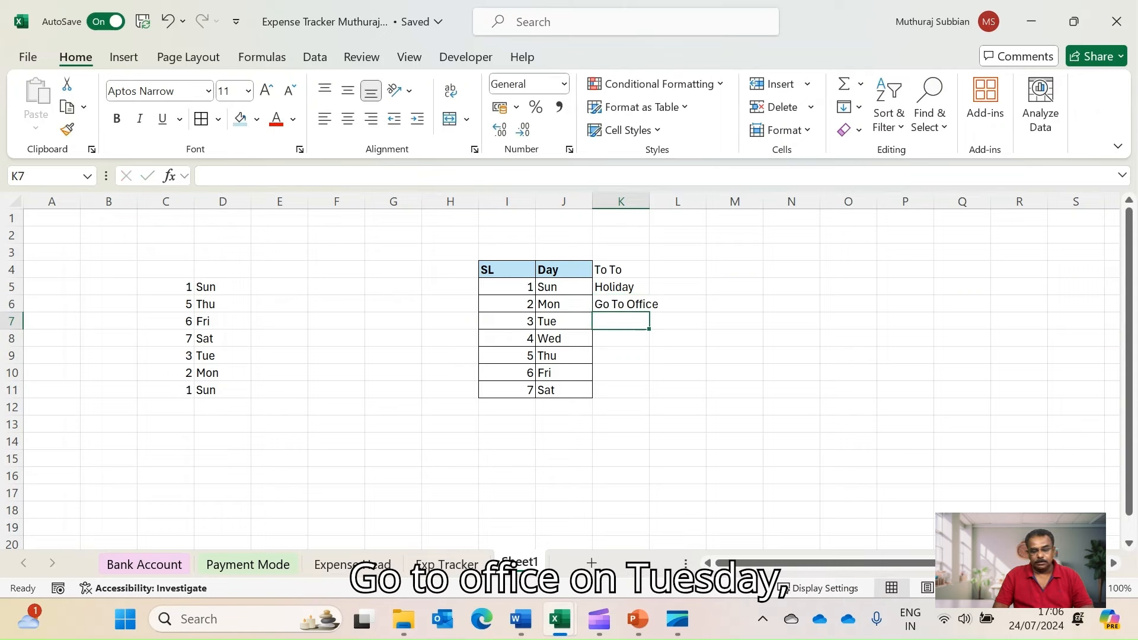
# Fill the To To column with "Go To Bank" for Tue, "Take Off" for Wed and "Visit my Friend" for Thu
pyautogui.write('Got')
pyautogui.press('BackSpace')
pyautogui.write('To Bank')
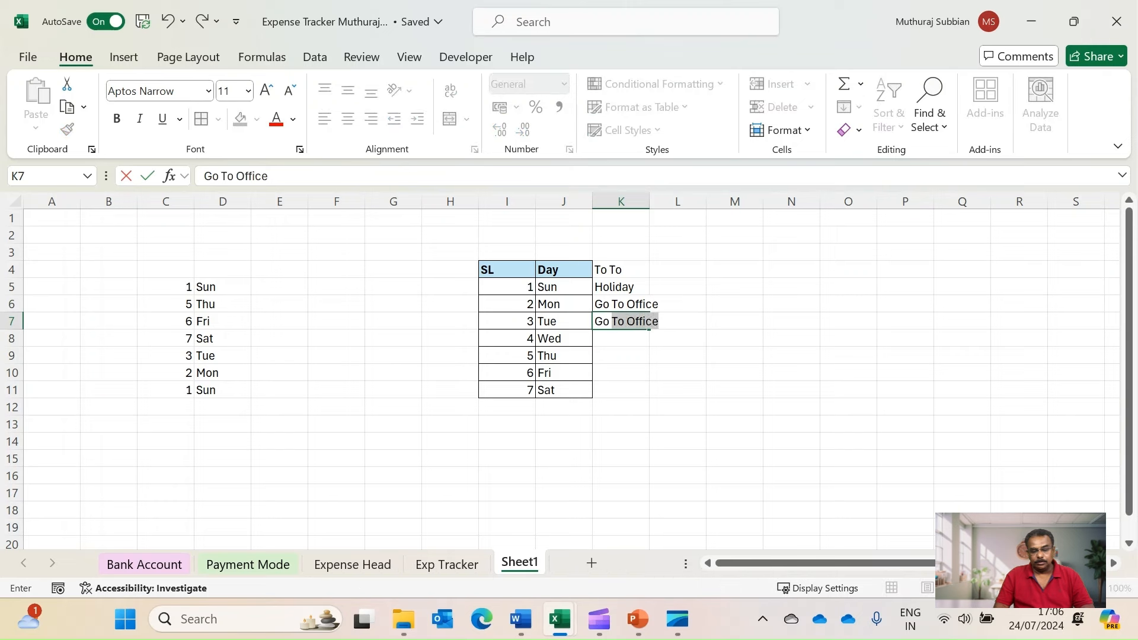
pyautogui.press('Return')
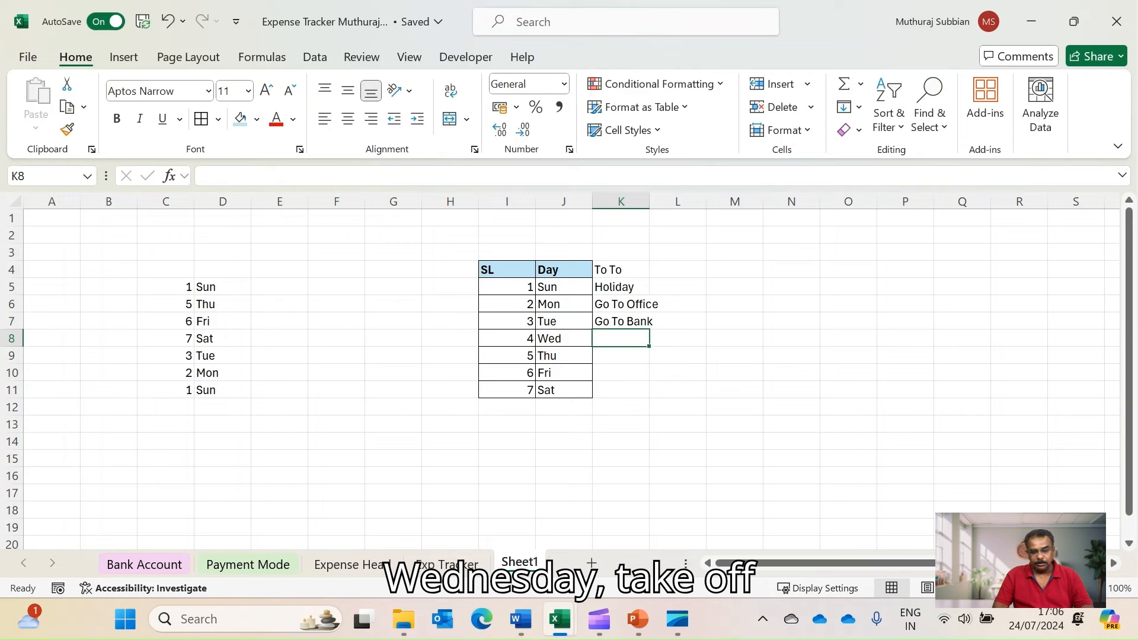
pyautogui.write('Take Off')
pyautogui.press('Return')
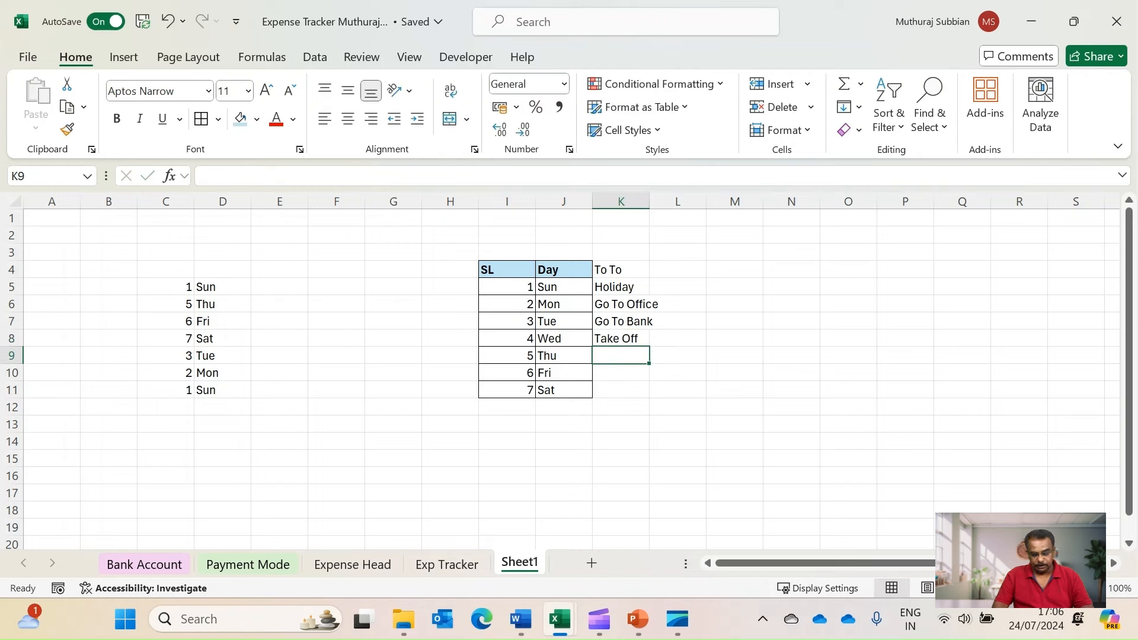
pyautogui.write('Visi')
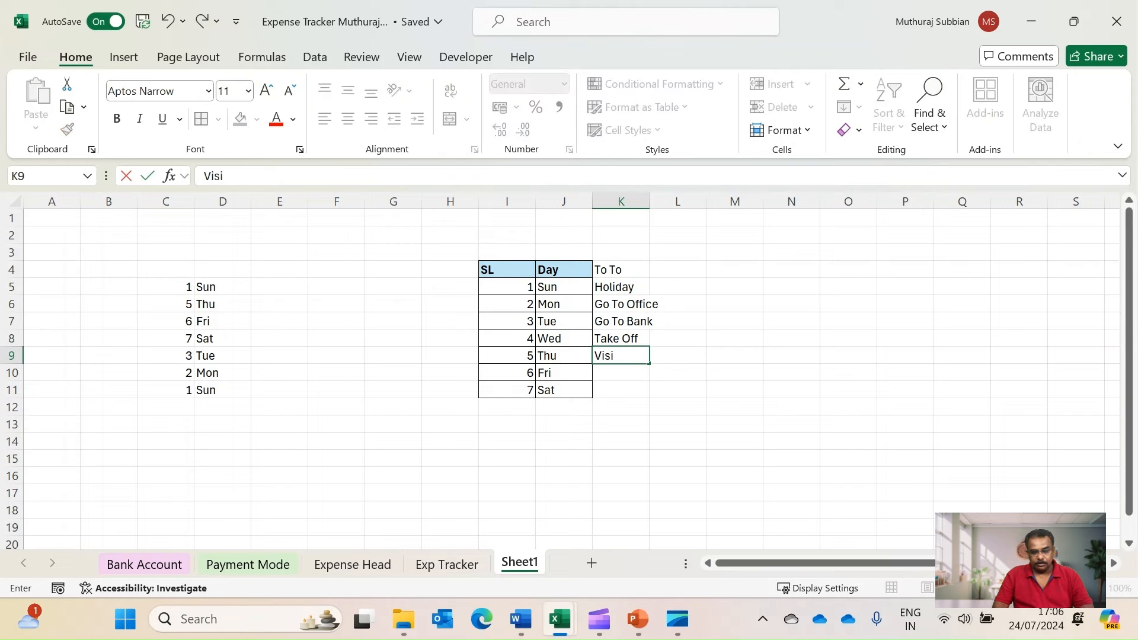
pyautogui.write('t my F')
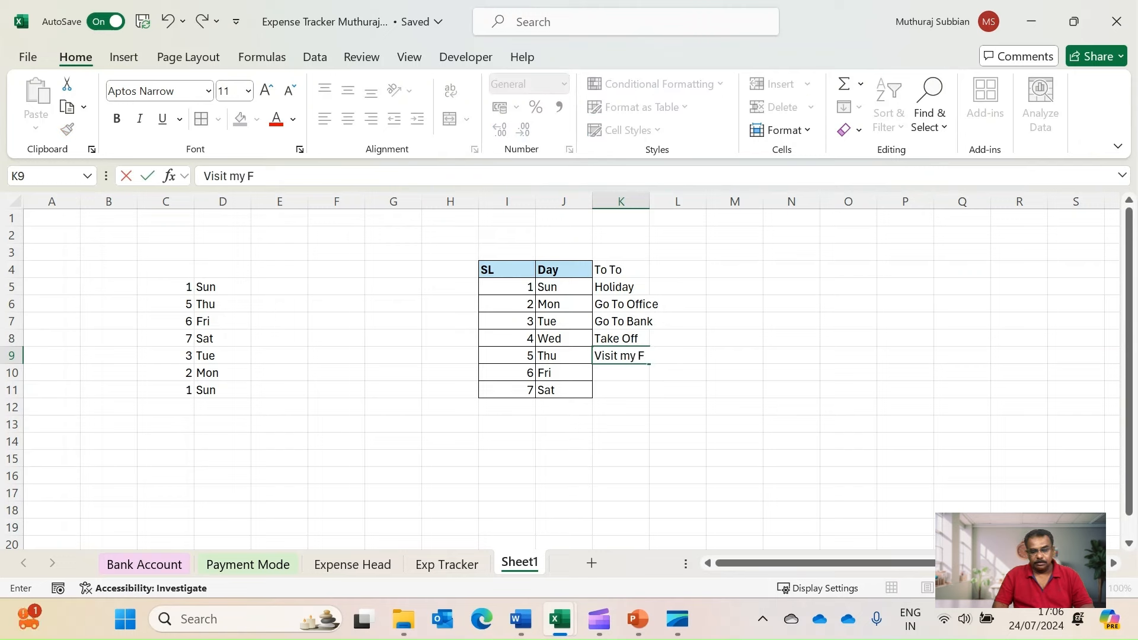
pyautogui.write('riend')
pyautogui.press('Return')
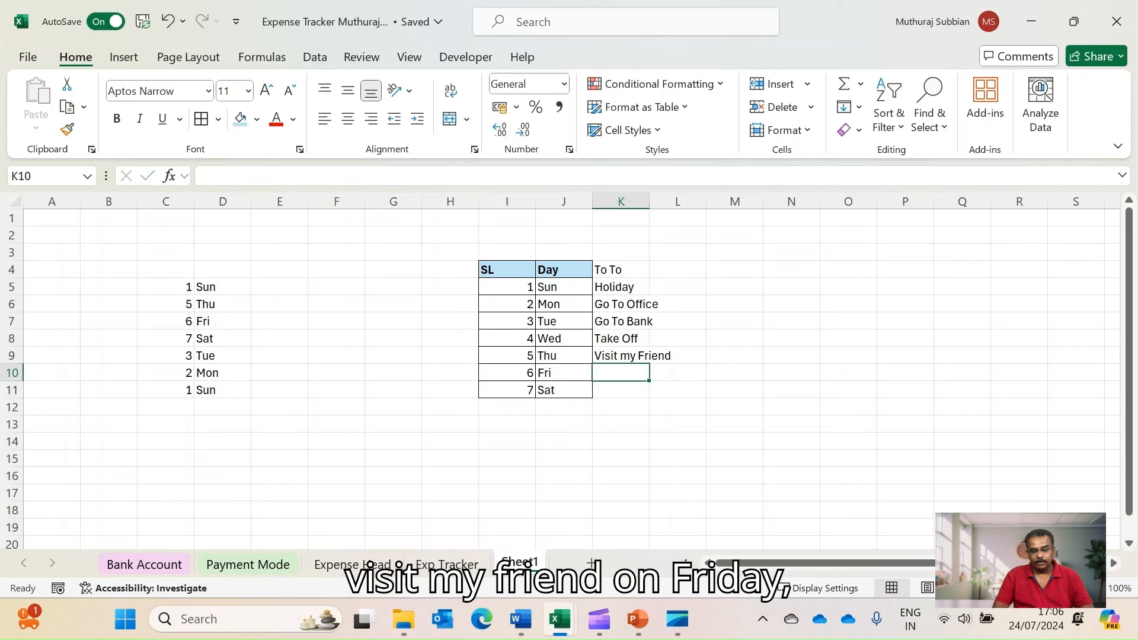
# Complete the To To column with "Chill Out" for Fri and "Go to Market" for Sat
pyautogui.write('Chill Out')
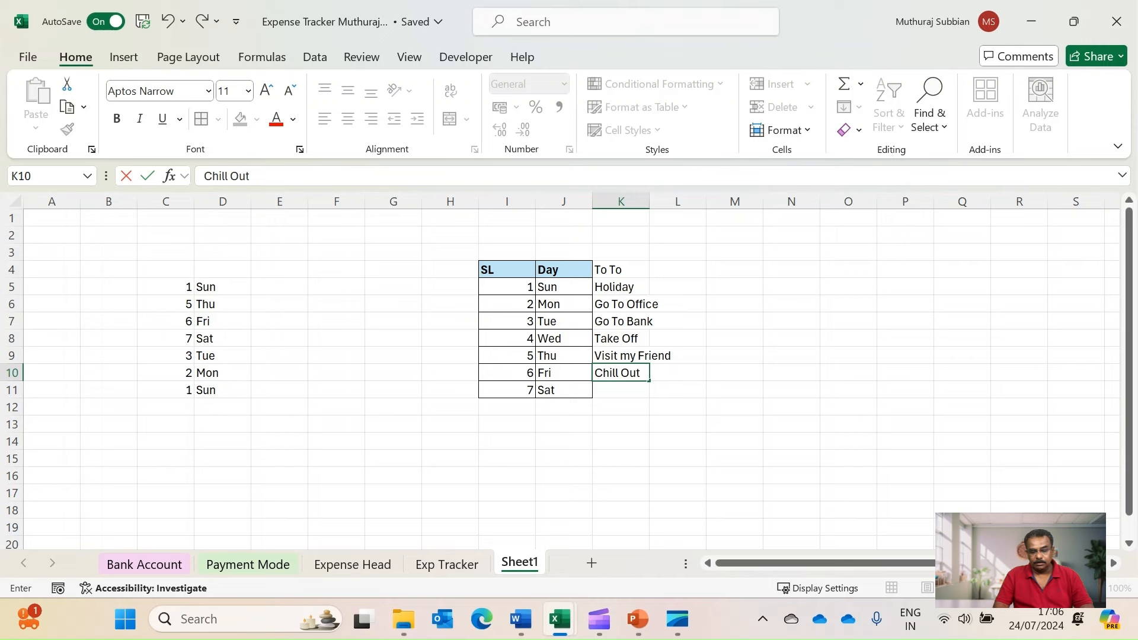
pyautogui.press('Return')
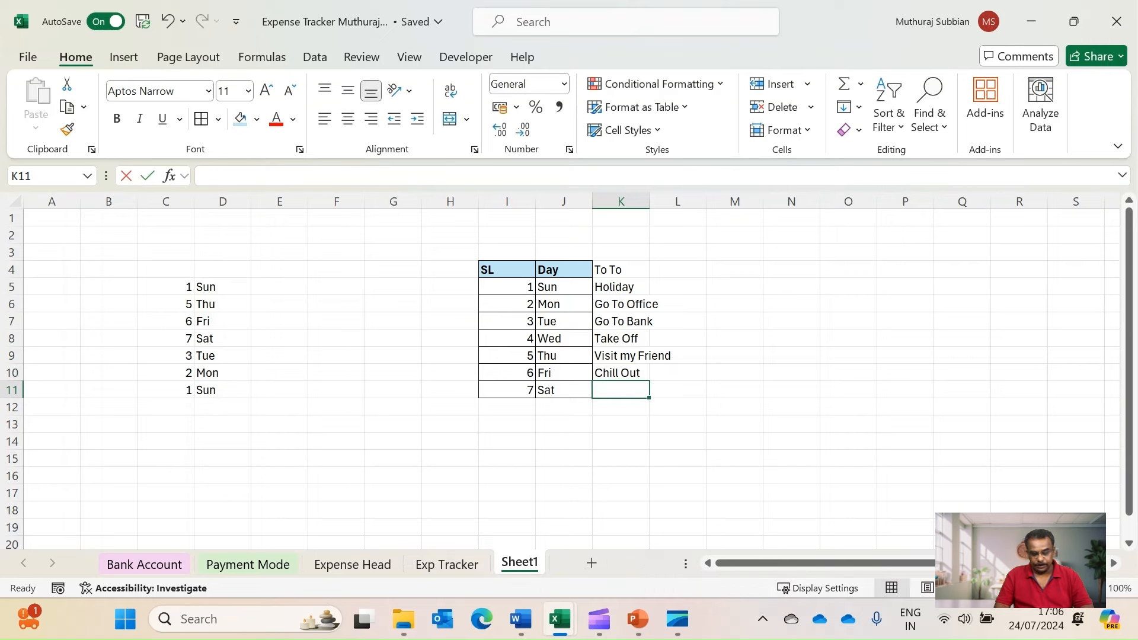
pyautogui.write('T')
pyautogui.press('BackSpace')
pyautogui.press('BackSpace')
pyautogui.write('Go to ')
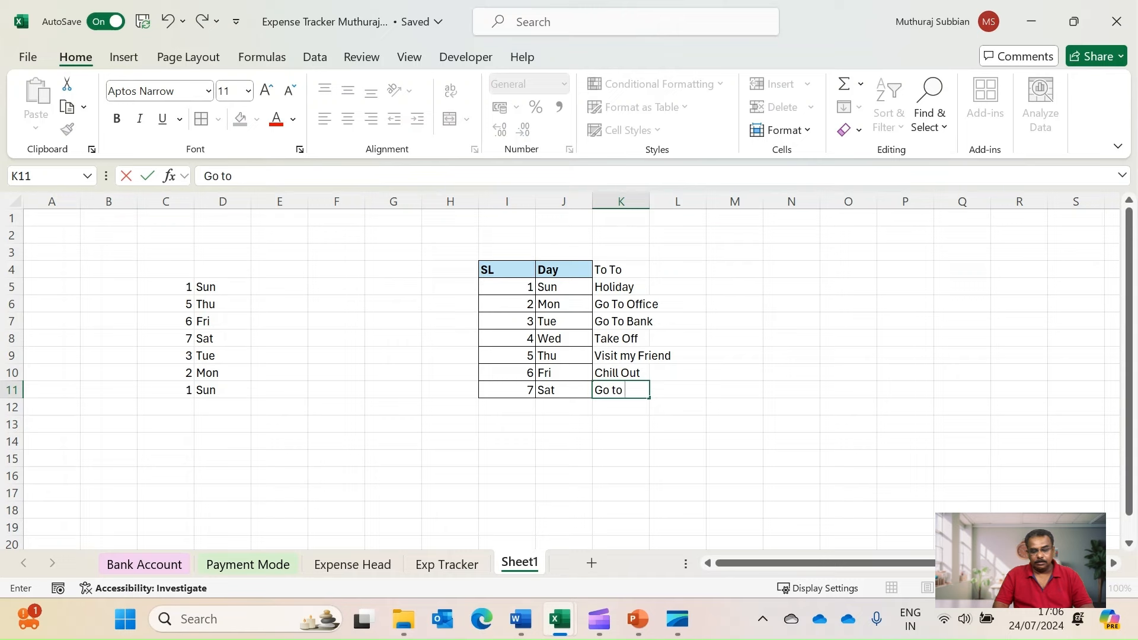
pyautogui.write('Market')
pyautogui.press('Return')
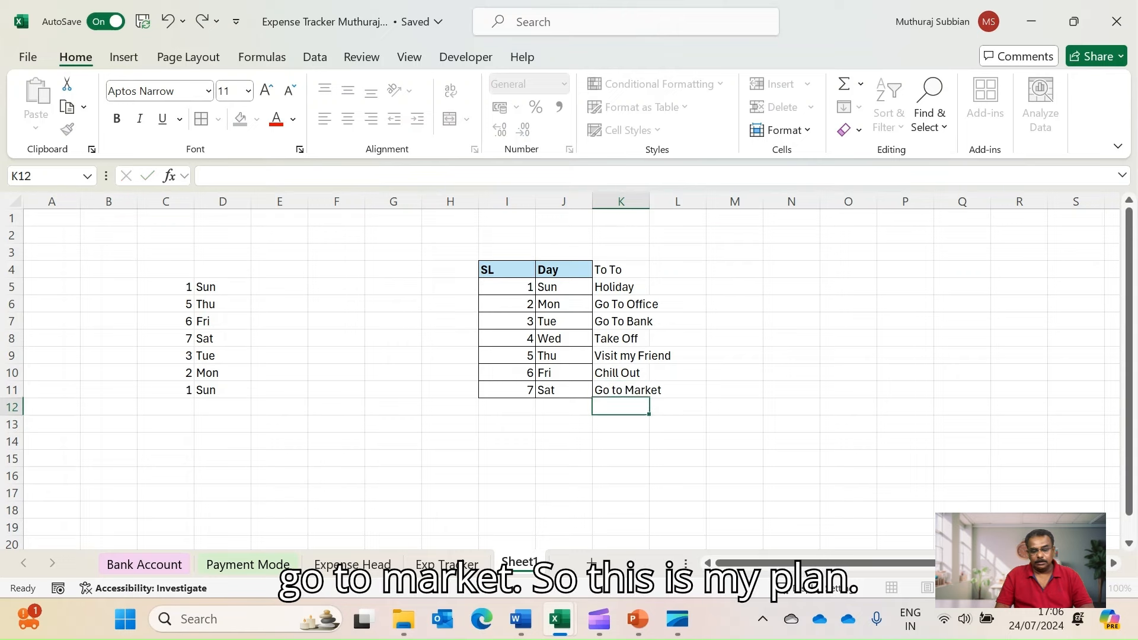
# Match the To To header to the Day header's format, border the table I4:K11 and autofit column K
pyautogui.click(564, 270)
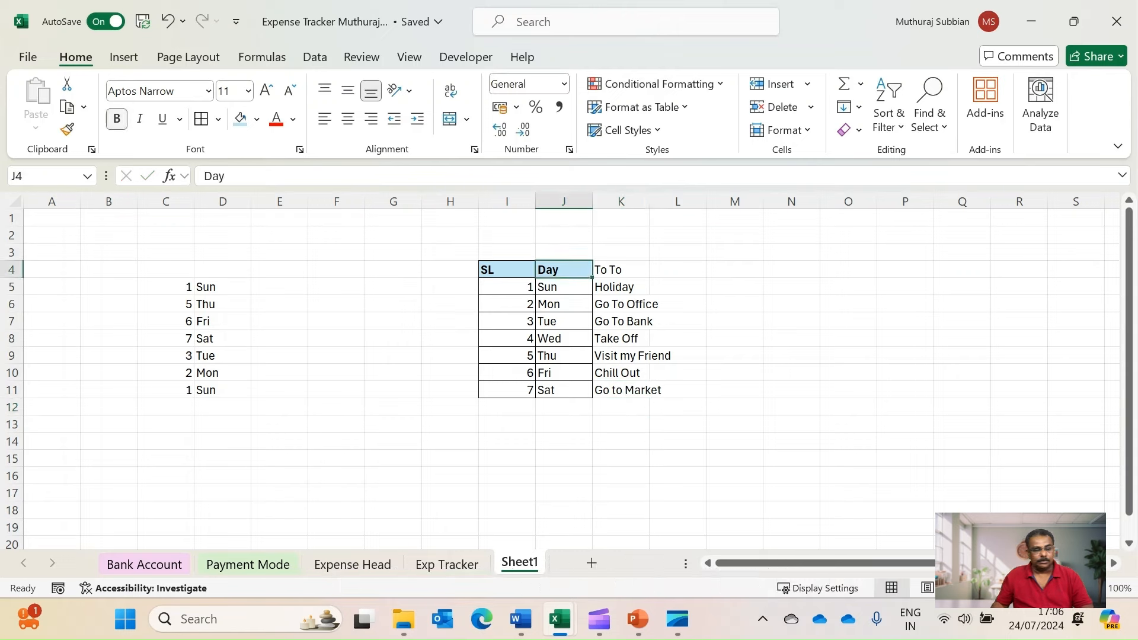
pyautogui.click(67, 130)
pyautogui.click(620, 270)
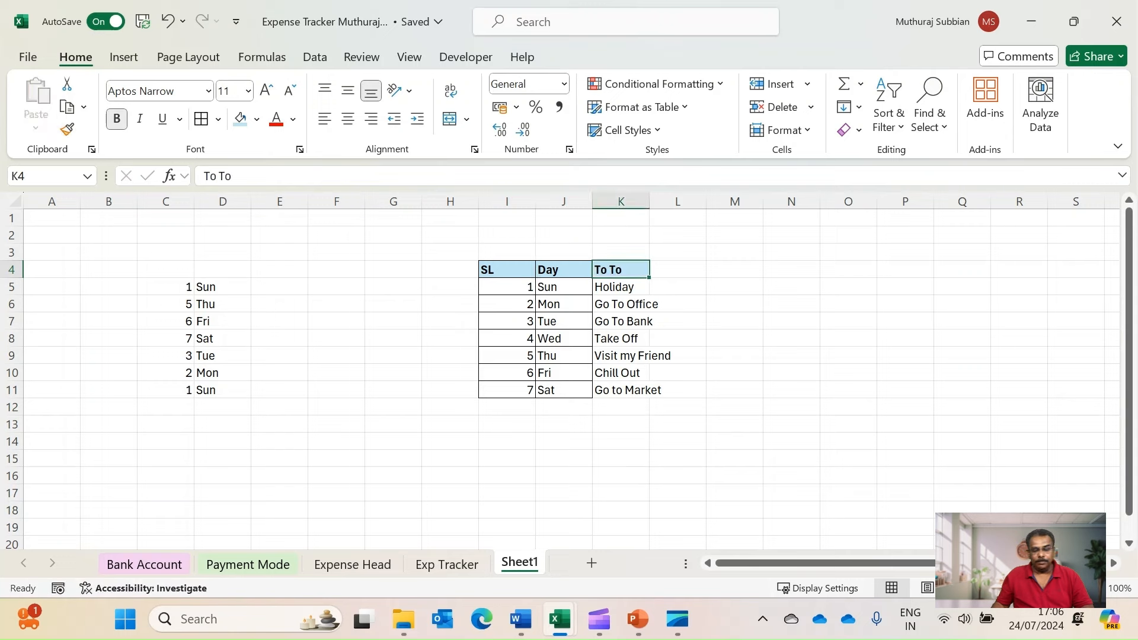
pyautogui.click(506, 253)
pyautogui.click(507, 270)
pyautogui.moveTo(506, 270); pyautogui.dragTo(620, 390)
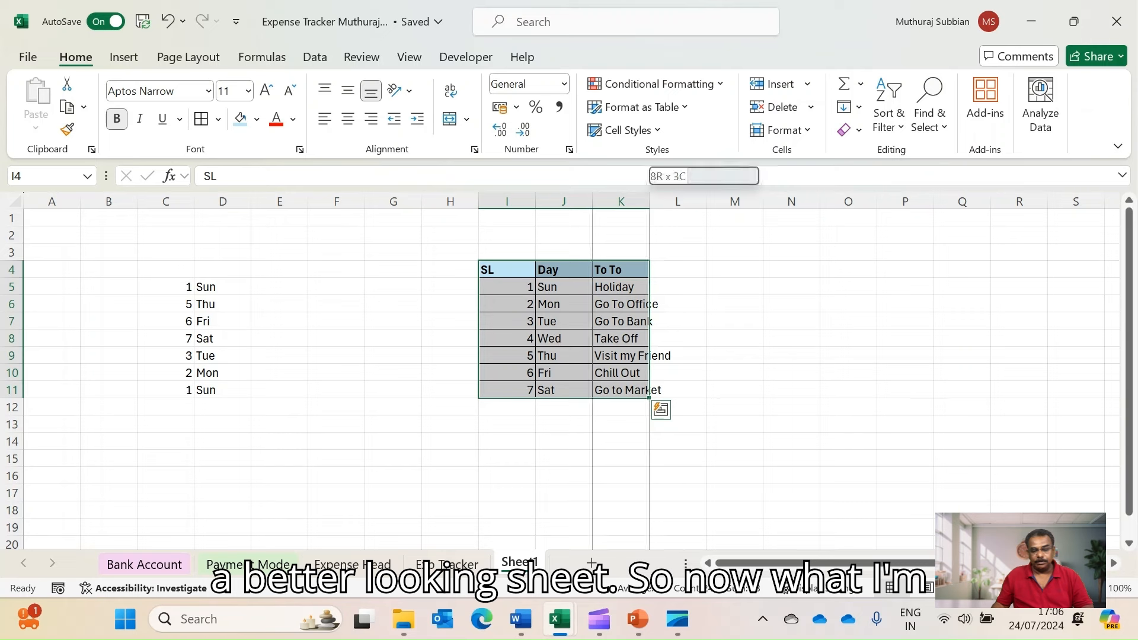
pyautogui.doubleClick(649, 202)
# Label the lookup results with the headings "To To" in E4 and "Day" in D4
pyautogui.click(279, 304)
pyautogui.click(223, 270)
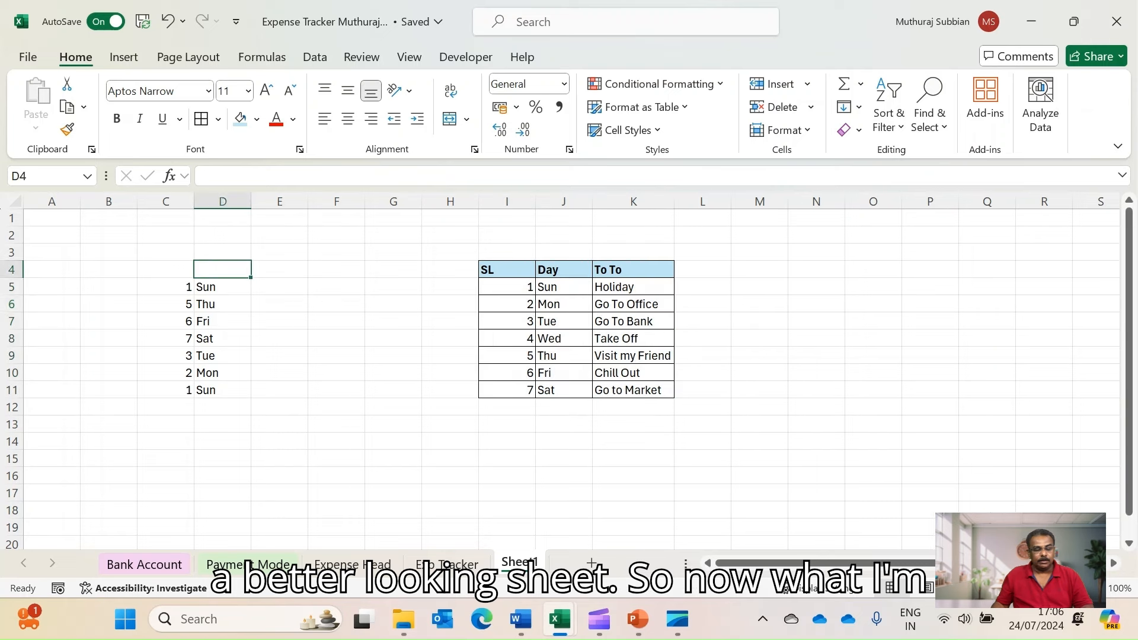
pyautogui.click(279, 270)
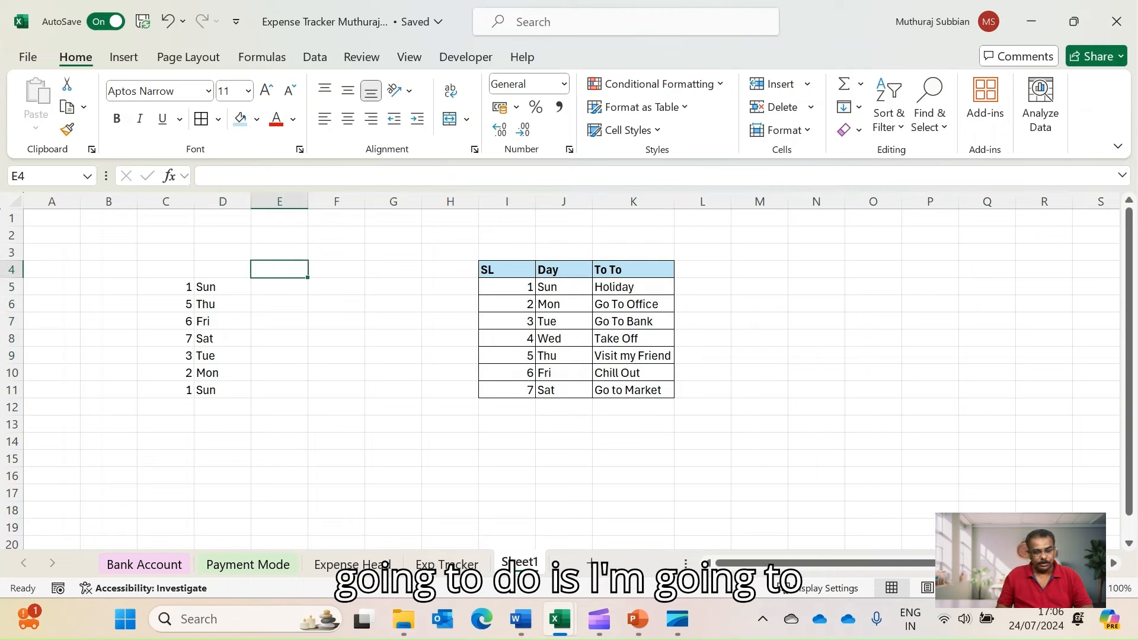
pyautogui.write('To')
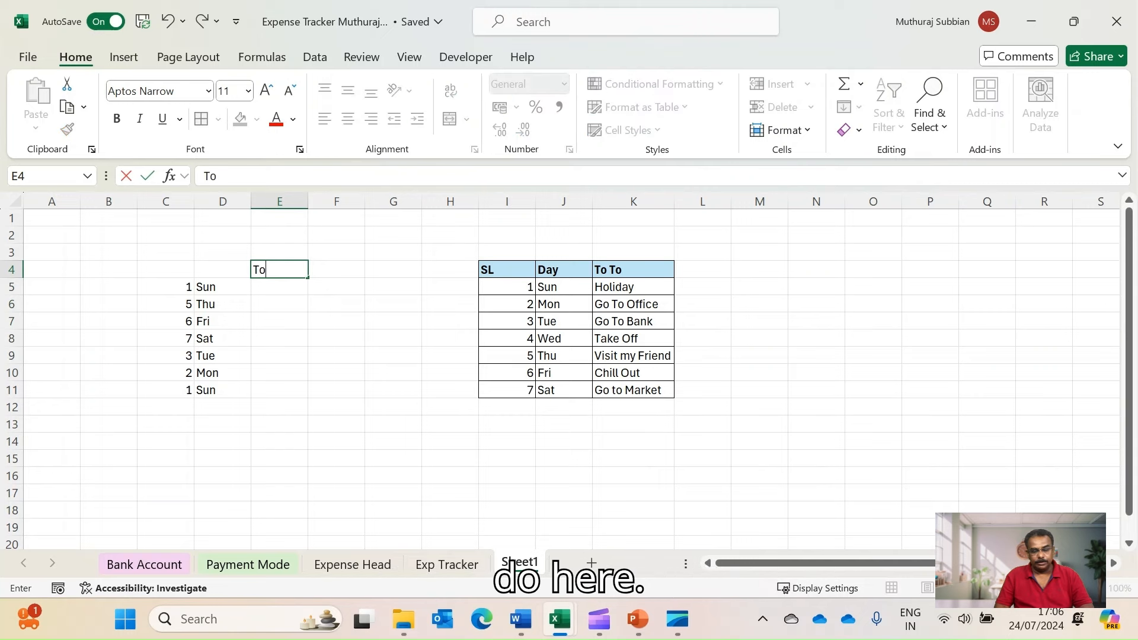
pyautogui.write(' To')
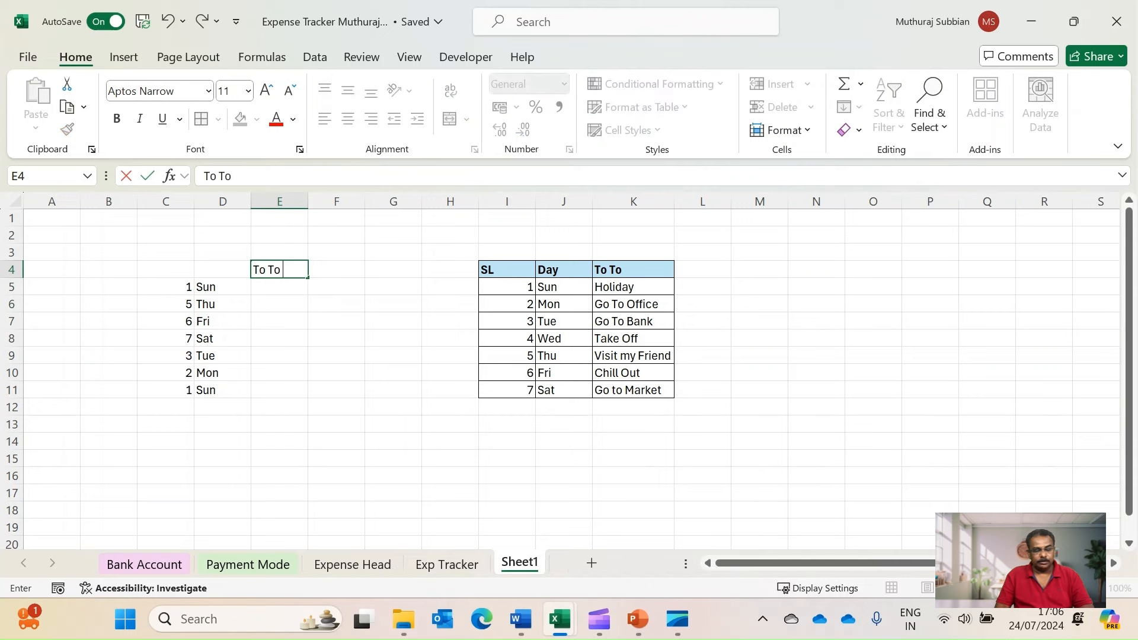
pyautogui.press('Return')
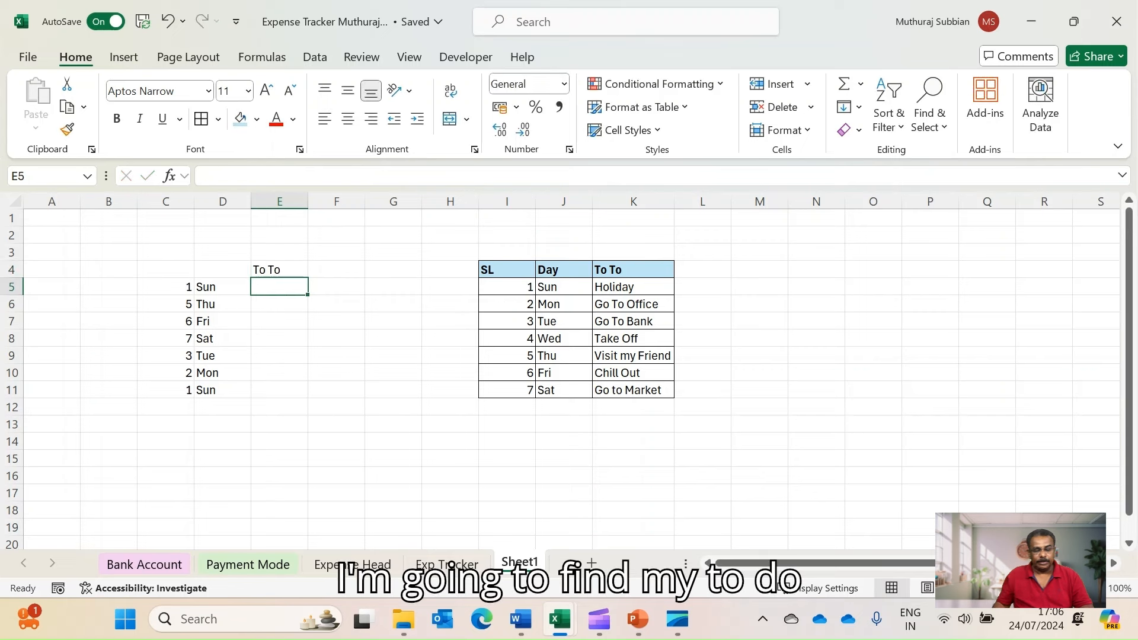
pyautogui.press('Up')
pyautogui.press('Left')
pyautogui.write('Day')
pyautogui.press('Left')
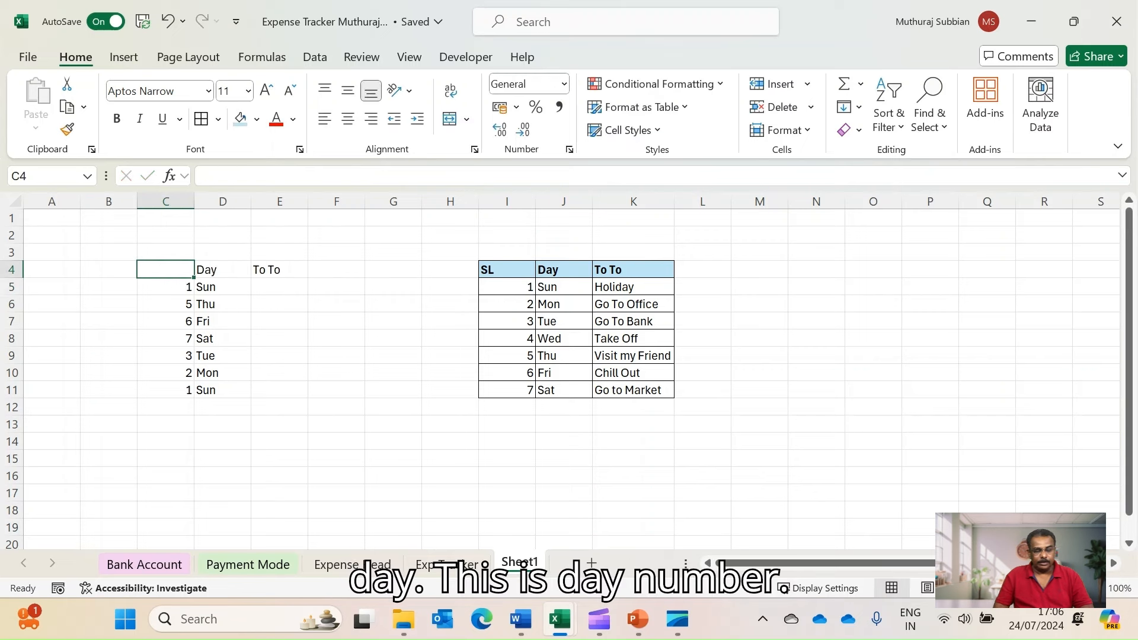
# Enter the heading "Day No" in C4 and apply all borders to the table C4:E11
pyautogui.write('Day No')
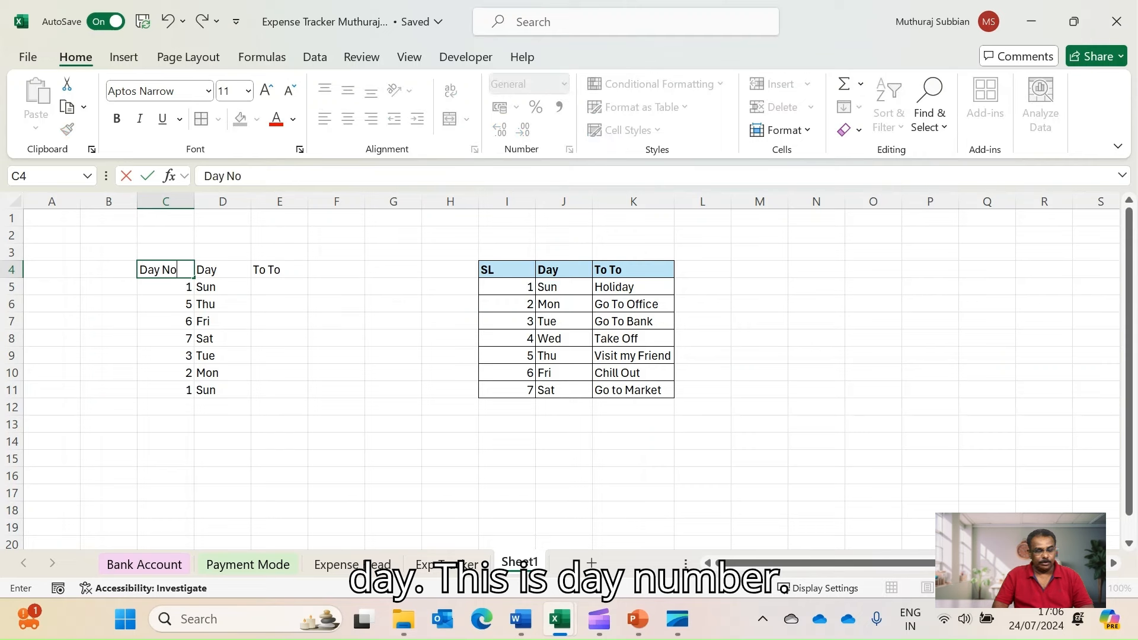
pyautogui.press('Return')
pyautogui.press('Up')
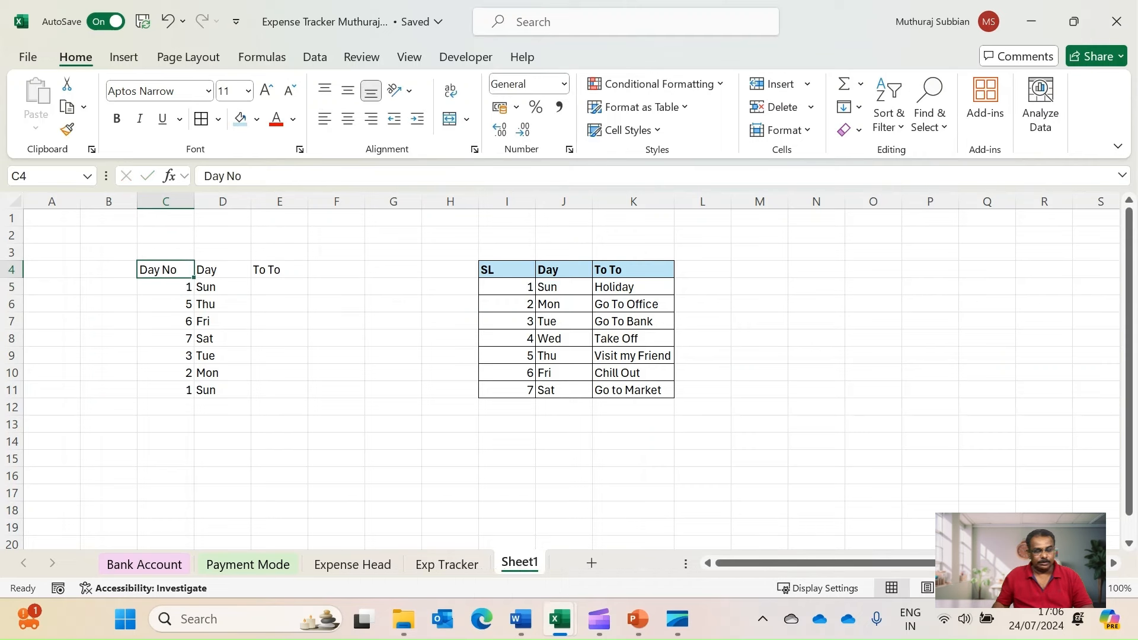
pyautogui.hotkey('ctrl', 'shift', 'Right')
pyautogui.hotkey('ctrl', 'shift', 'Down')
pyautogui.click(201, 119)
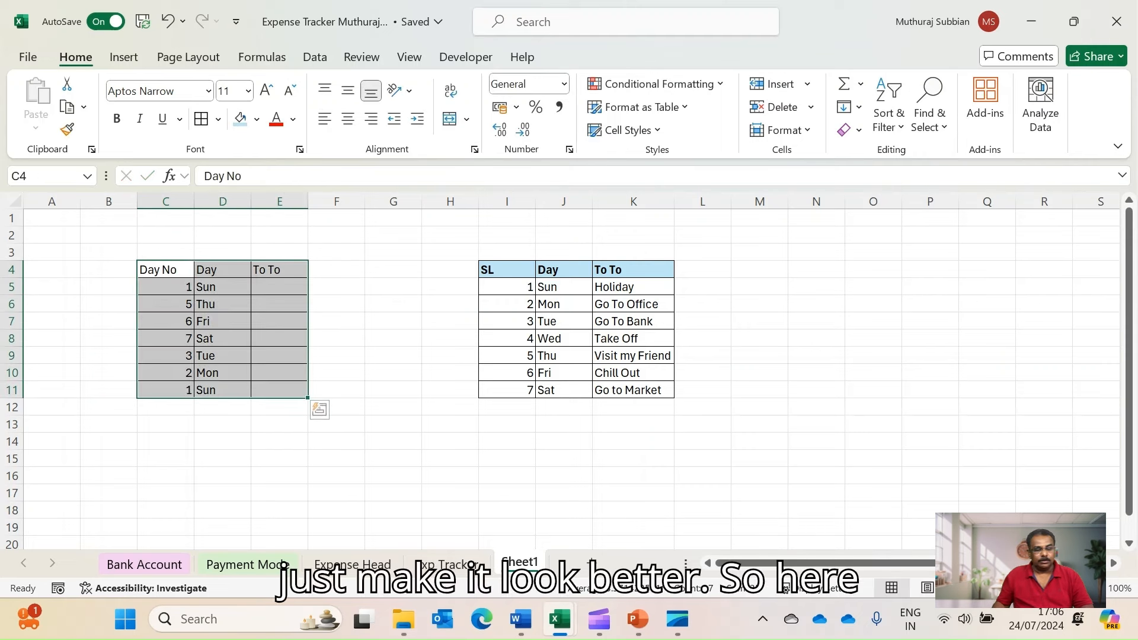
# Begin a VLOOKUP formula in E5 with C5 as the lookup value and I5:K11 as the table array
pyautogui.click(279, 287)
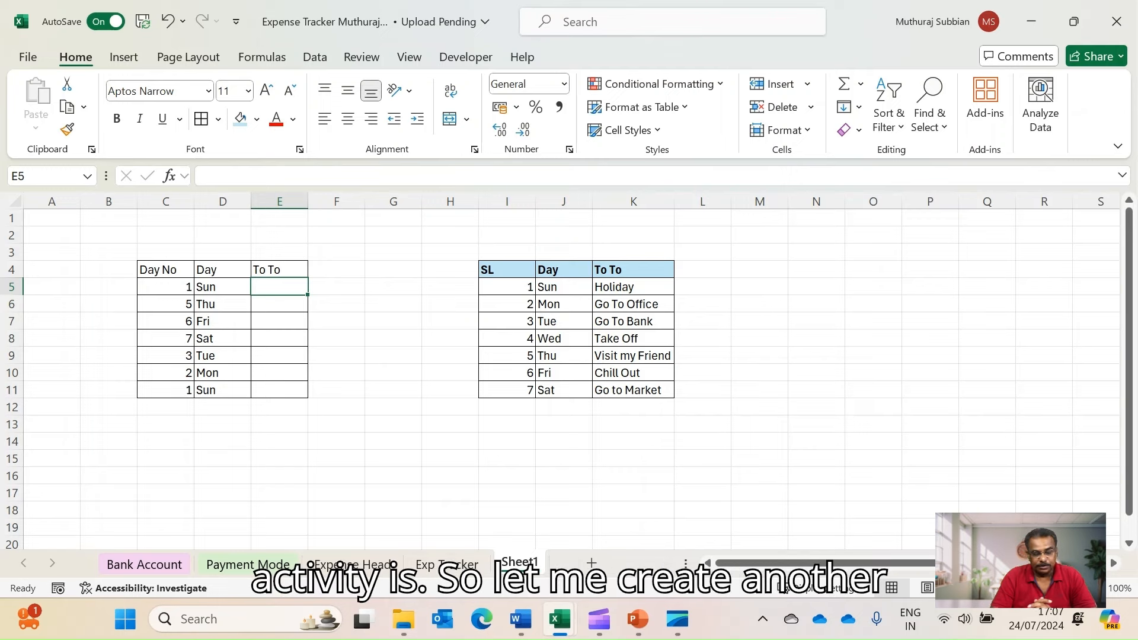
pyautogui.write('=vl')
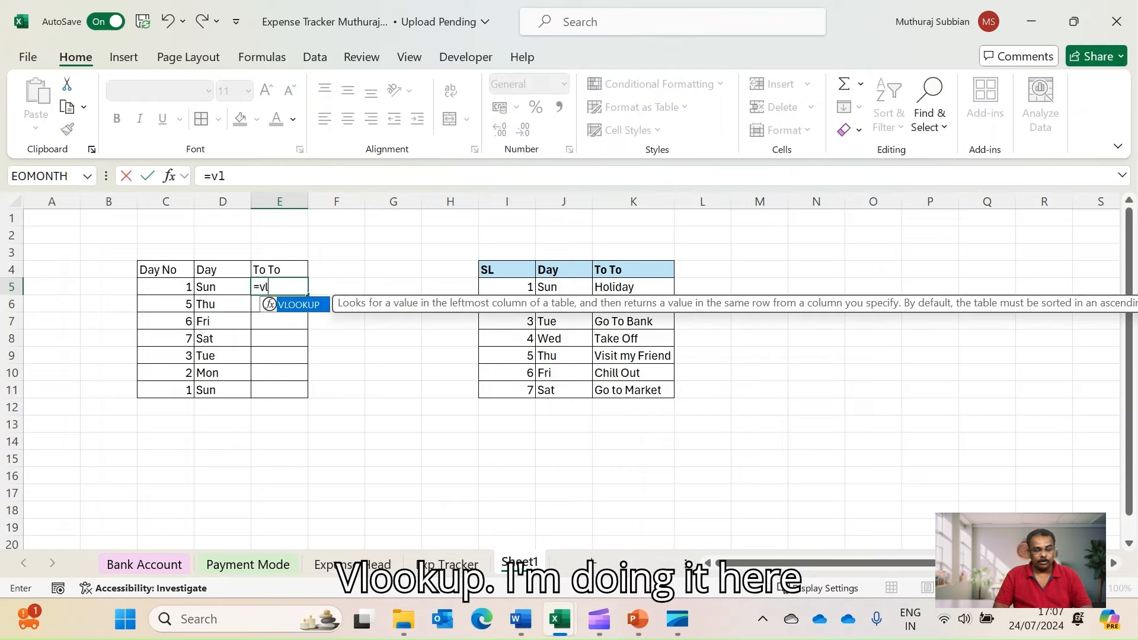
pyautogui.press('Tab')
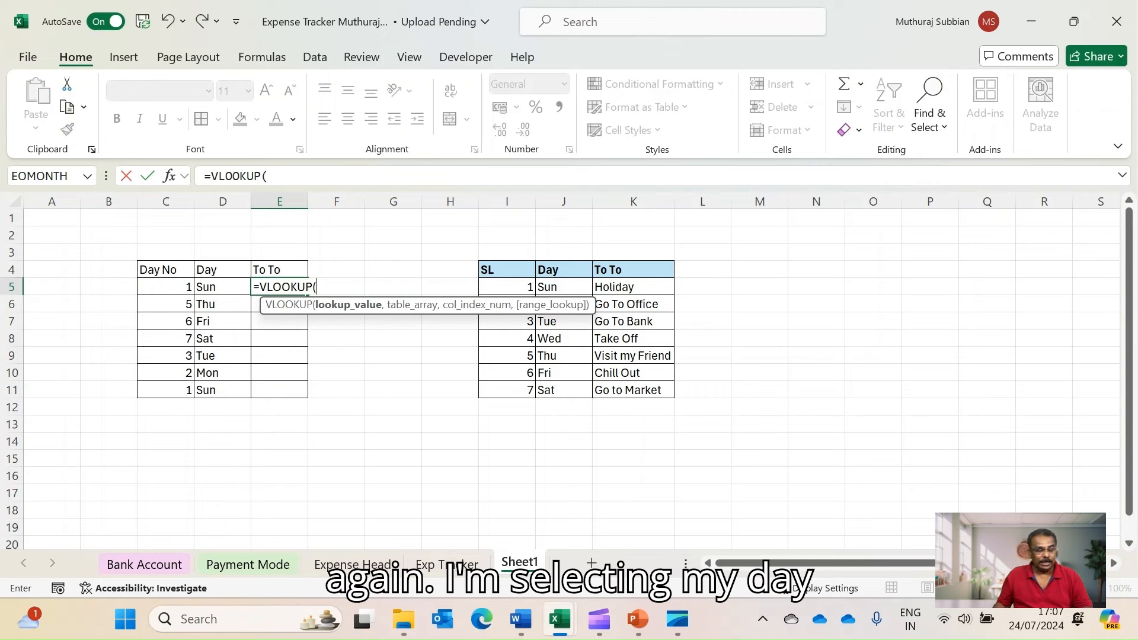
pyautogui.click(166, 287)
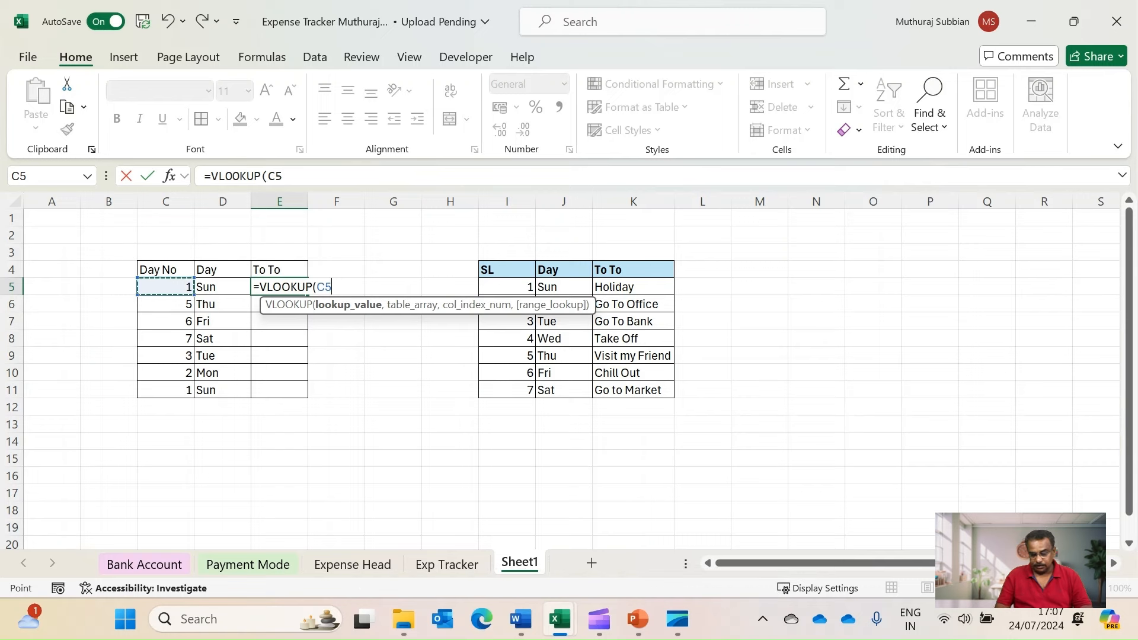
pyautogui.write(',')
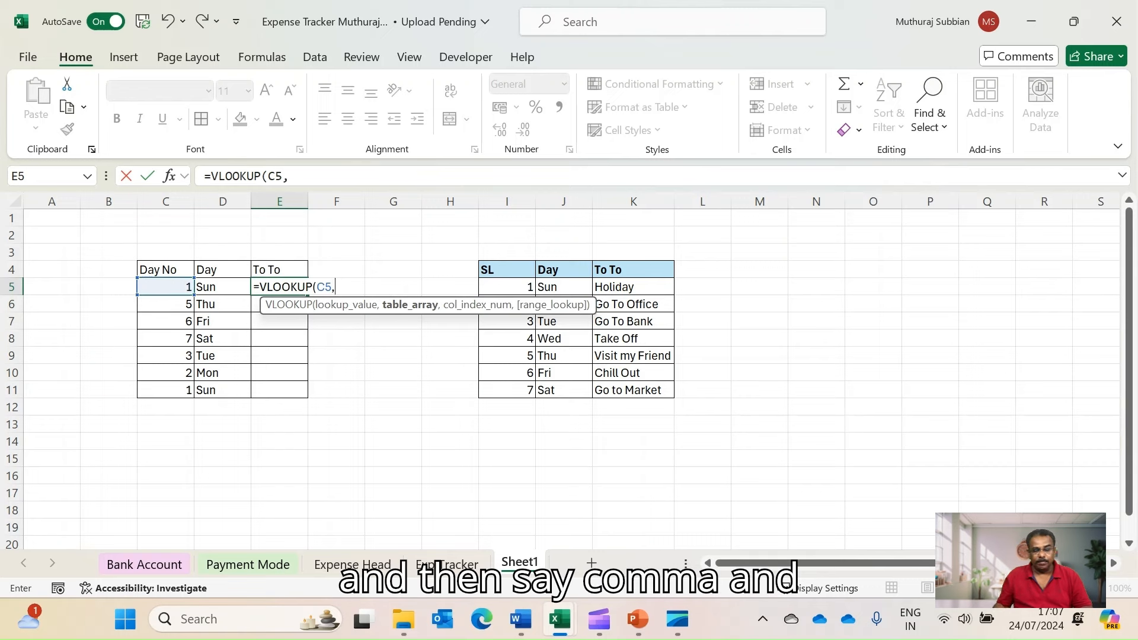
pyautogui.click(507, 286)
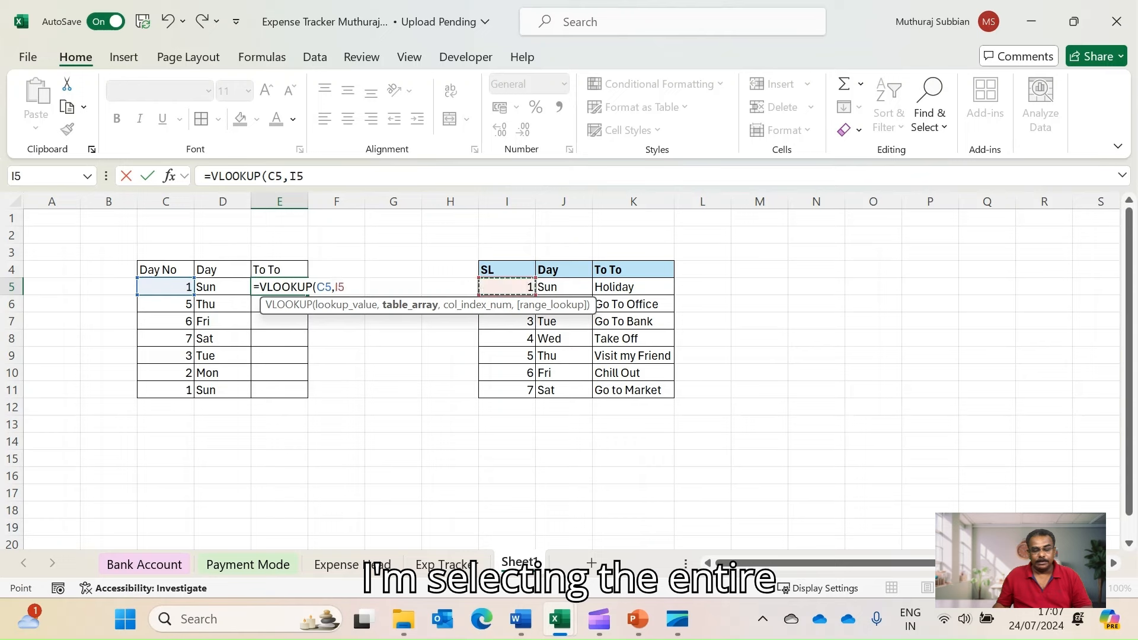
pyautogui.moveTo(507, 286); pyautogui.dragTo(652, 391)
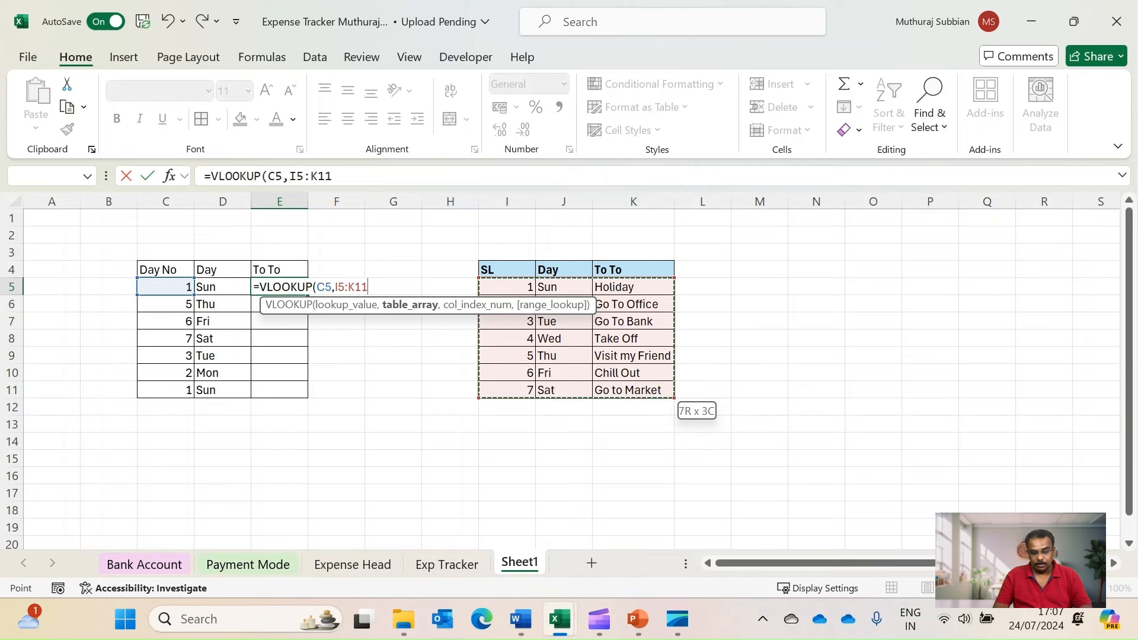
# Complete the E5 VLOOKUP with column index 3 and FALSE for an exact match
pyautogui.write(',')
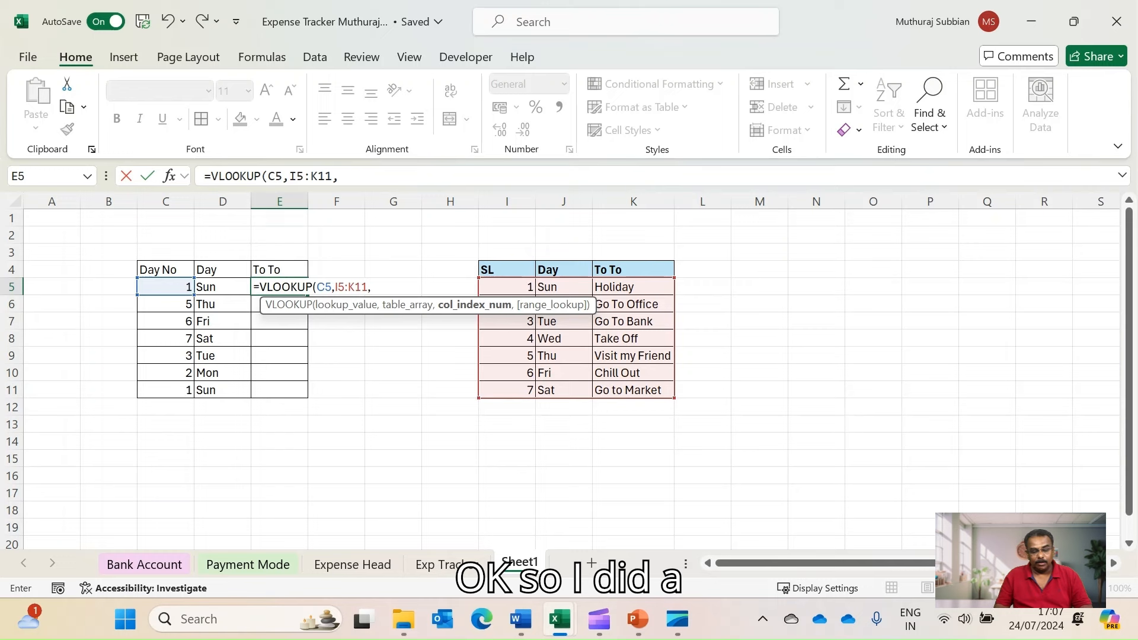
pyautogui.write('3')
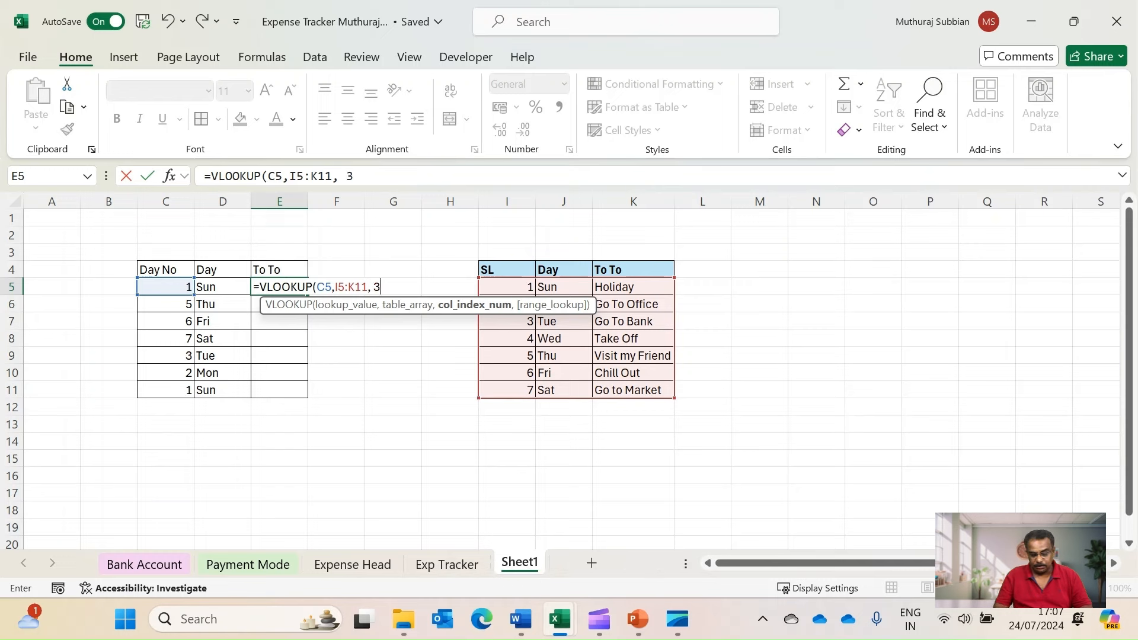
pyautogui.write(',')
pyautogui.press('Down')
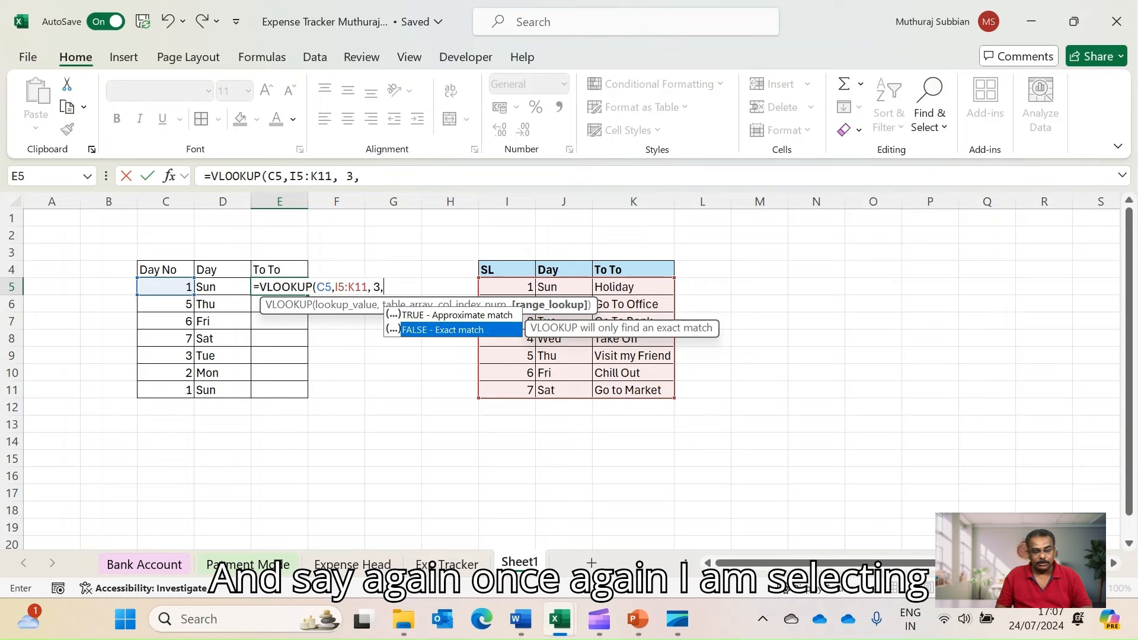
pyautogui.press('Tab')
pyautogui.press('Return')
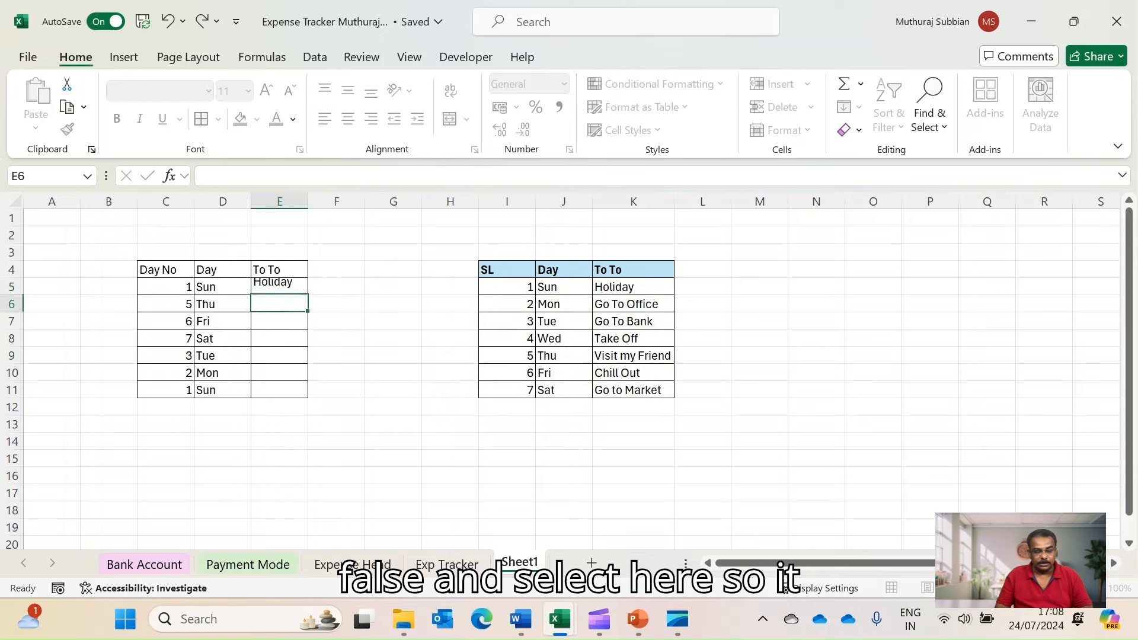
# Correct the results table's heading in E4 to "To Do"
pyautogui.press('Up')
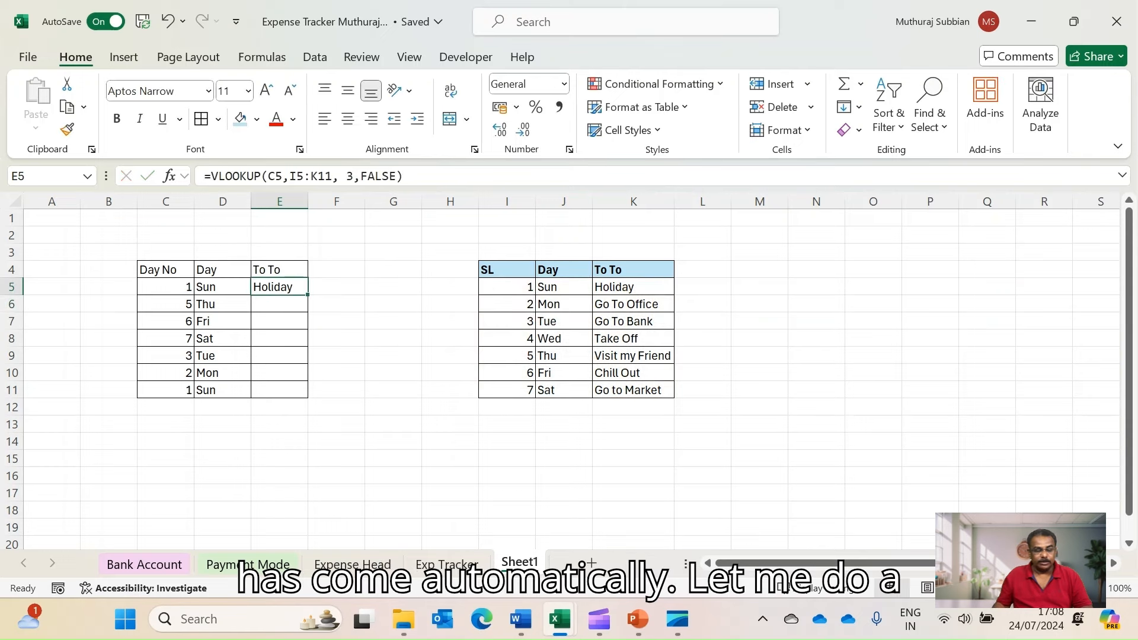
pyautogui.press('Up')
pyautogui.press('F2')
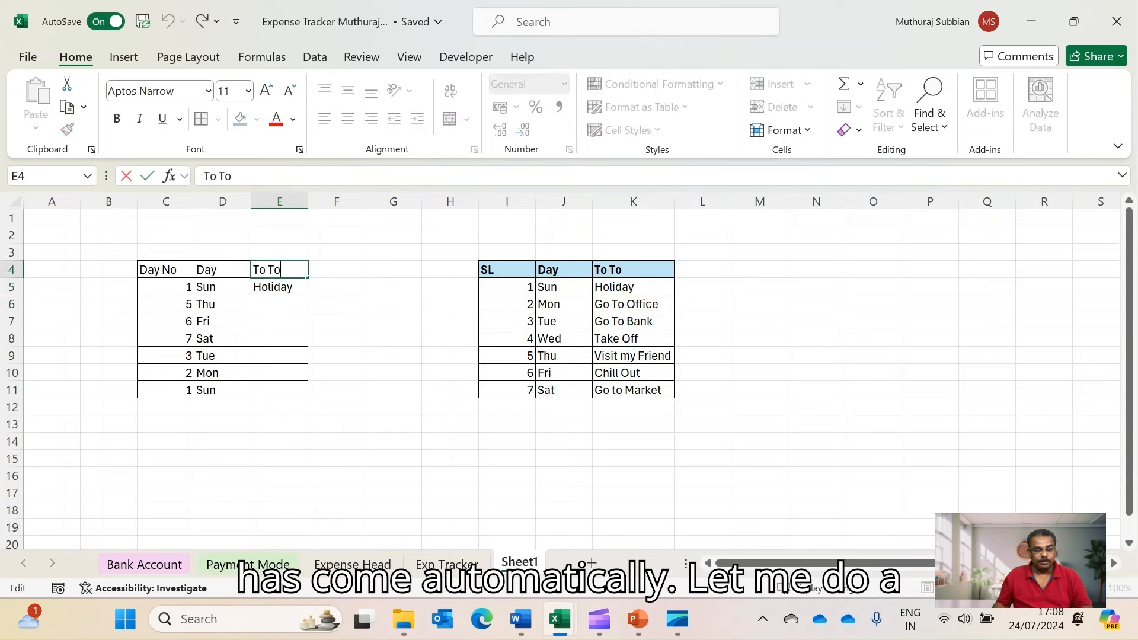
pyautogui.press('BackSpace')
pyautogui.press('BackSpace')
pyautogui.write('Do')
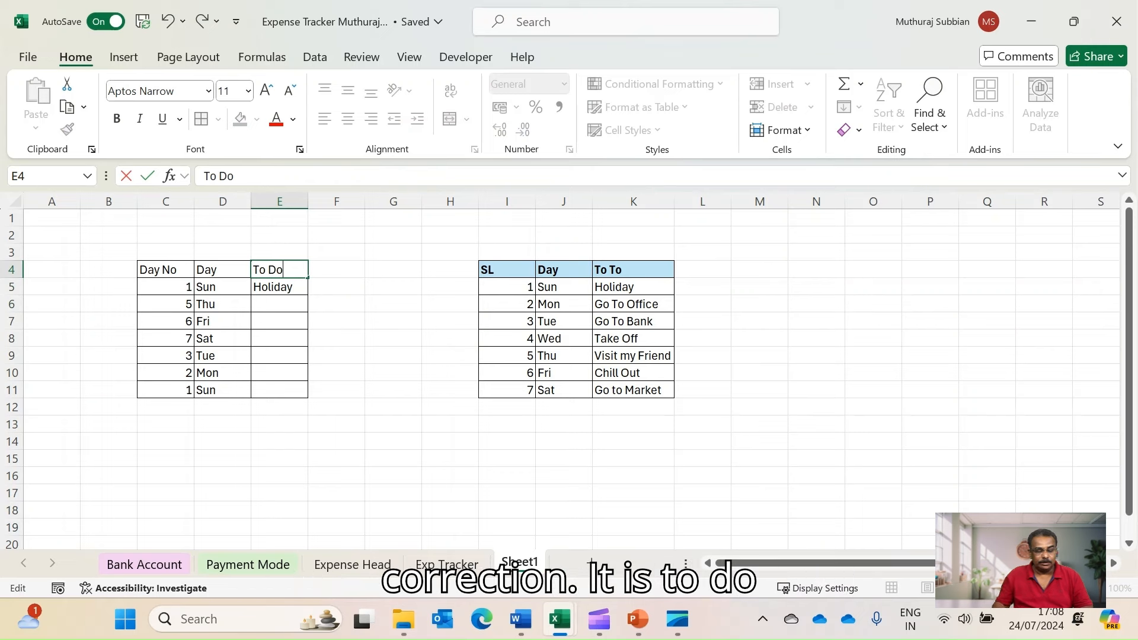
# Correct the lookup table's heading in K4 to "To Do"
pyautogui.click(633, 270)
pyautogui.press('F2')
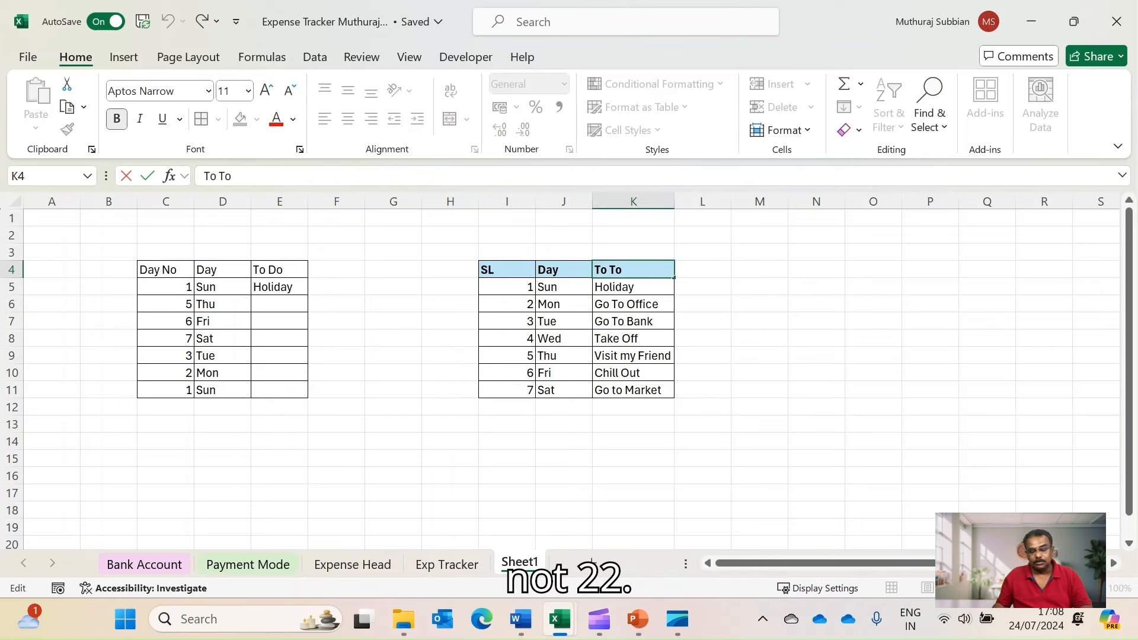
pyautogui.press('BackSpace')
pyautogui.press('BackSpace')
pyautogui.write('Do')
pyautogui.press('Return')
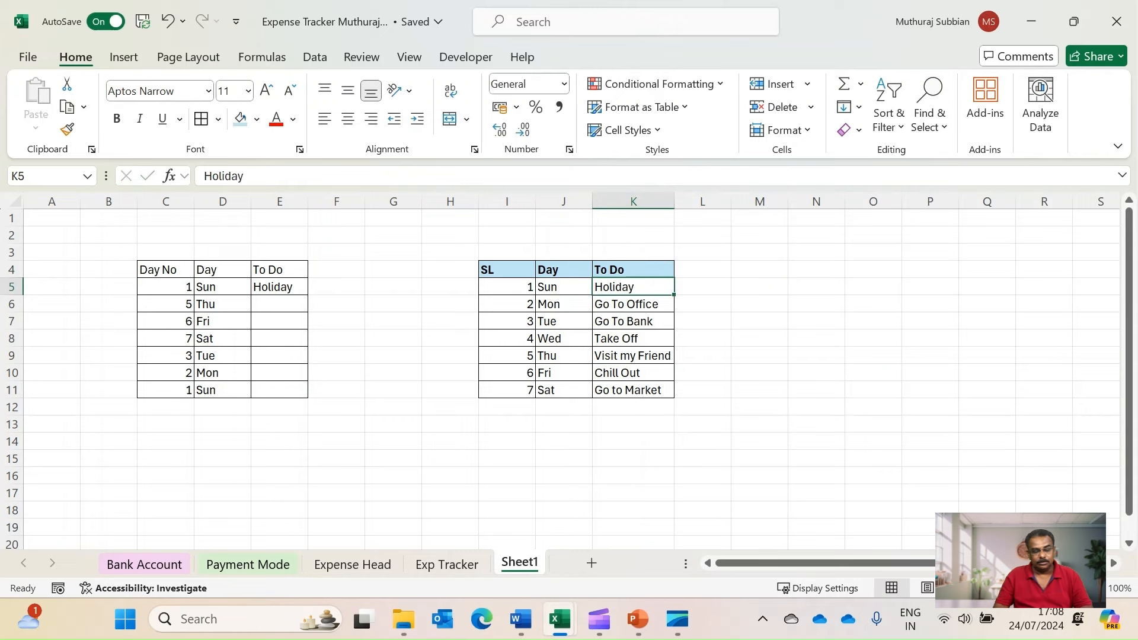
# Lock the rows of the table array in the E5 VLOOKUP formula as I$5:K$11
pyautogui.click(279, 287)
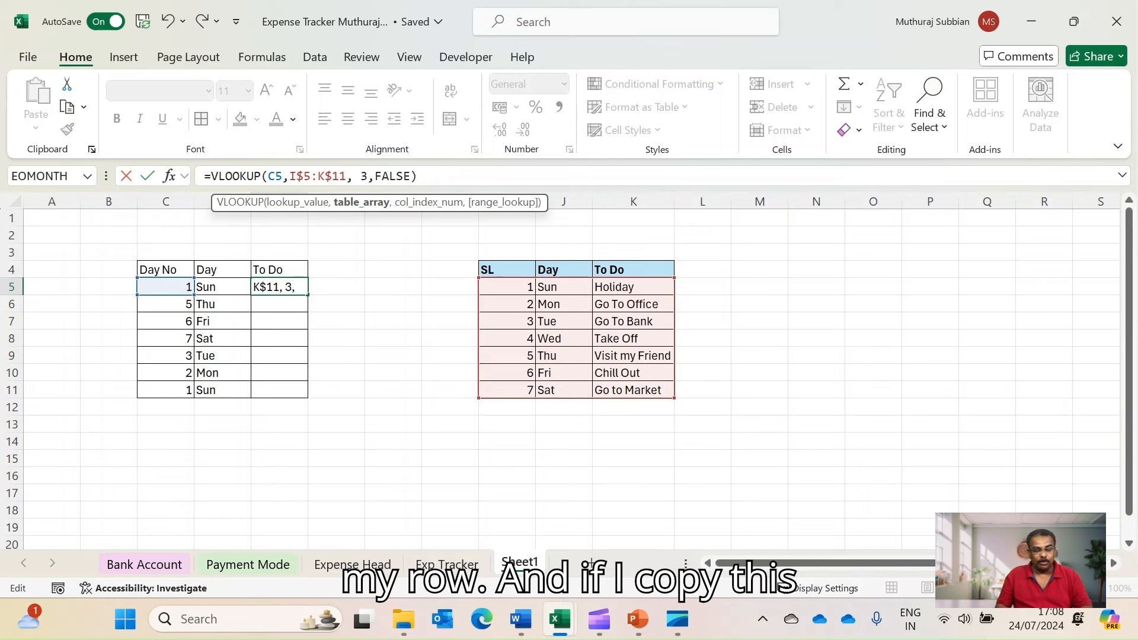
pyautogui.press('Return')
# Fill the E5 formula down to E11 and autofit column E
pyautogui.click(279, 286)
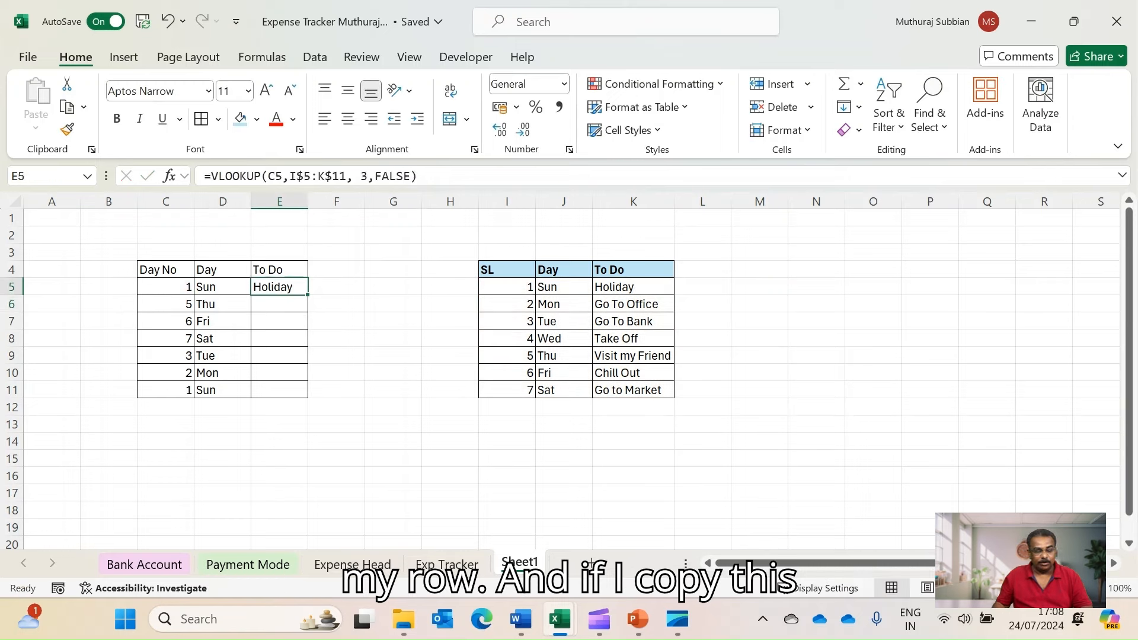
pyautogui.moveTo(308, 294); pyautogui.dragTo(308, 392)
pyautogui.click(394, 355)
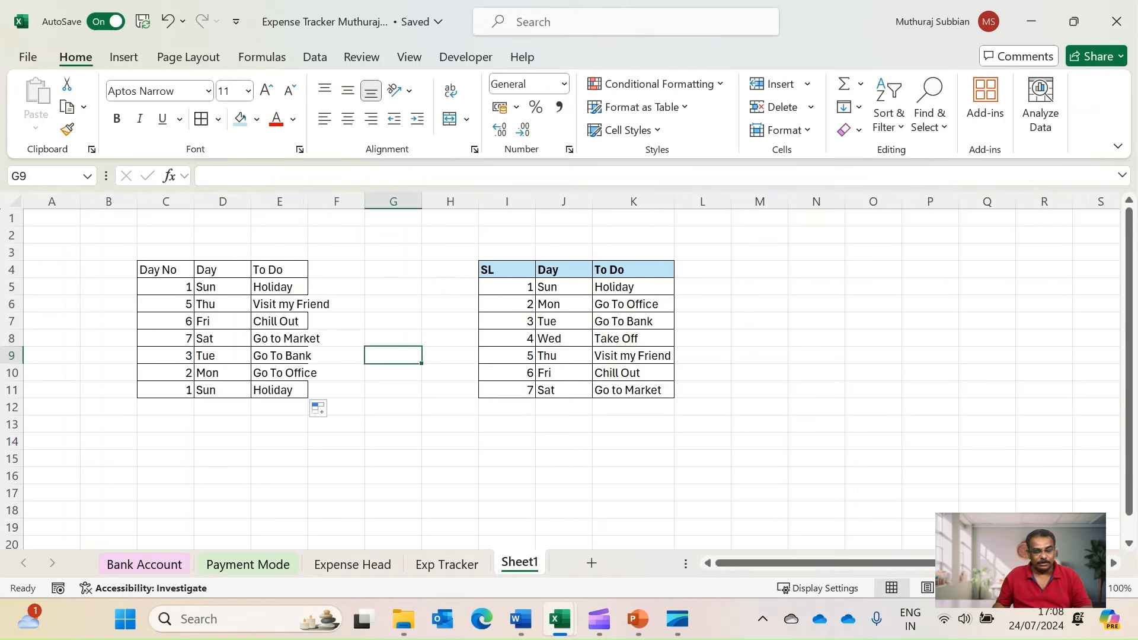
pyautogui.doubleClick(308, 201)
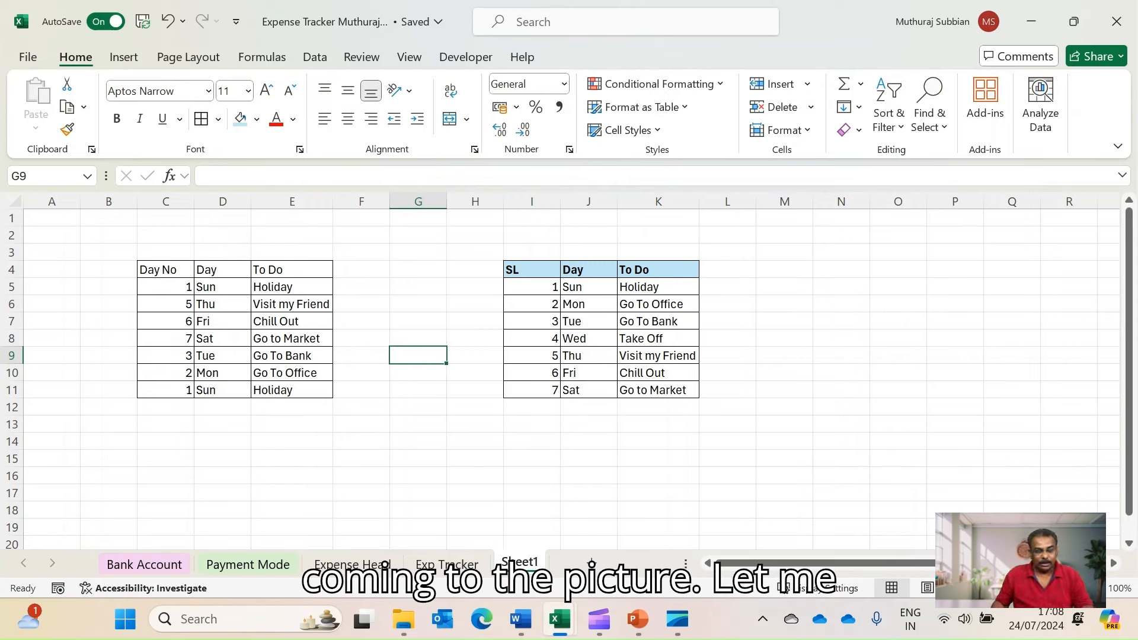
# Clear the VLOOKUP formulas from the To Do cells E5:E11
pyautogui.click(292, 287)
pyautogui.hotkey('ctrl', 'shift', 'Down')
pyautogui.press('Delete')
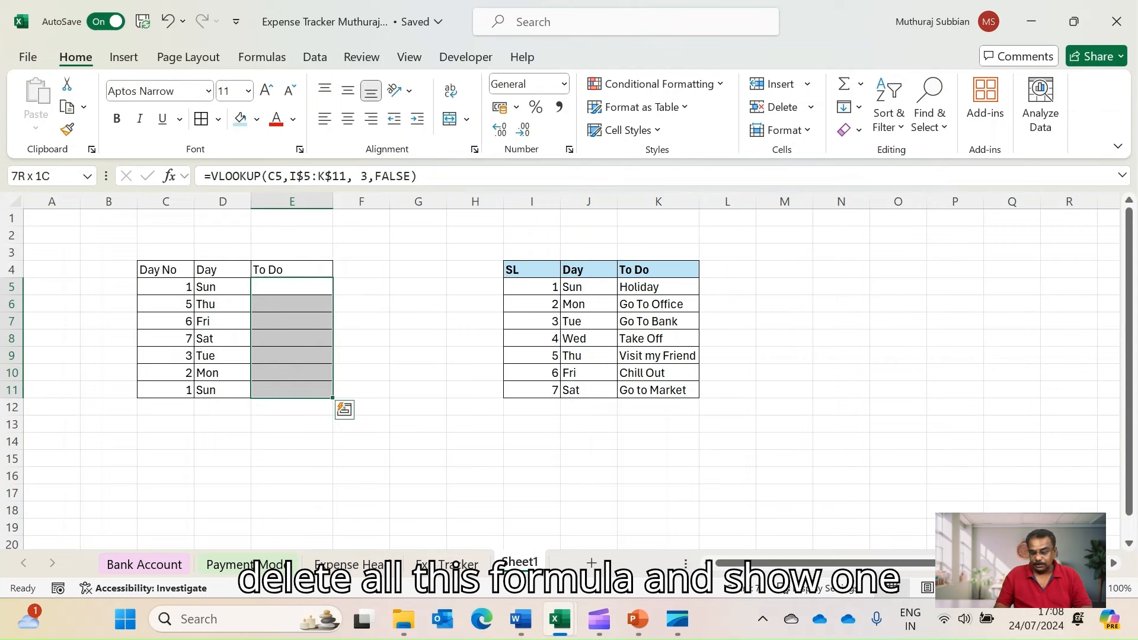
pyautogui.click(361, 373)
pyautogui.click(291, 287)
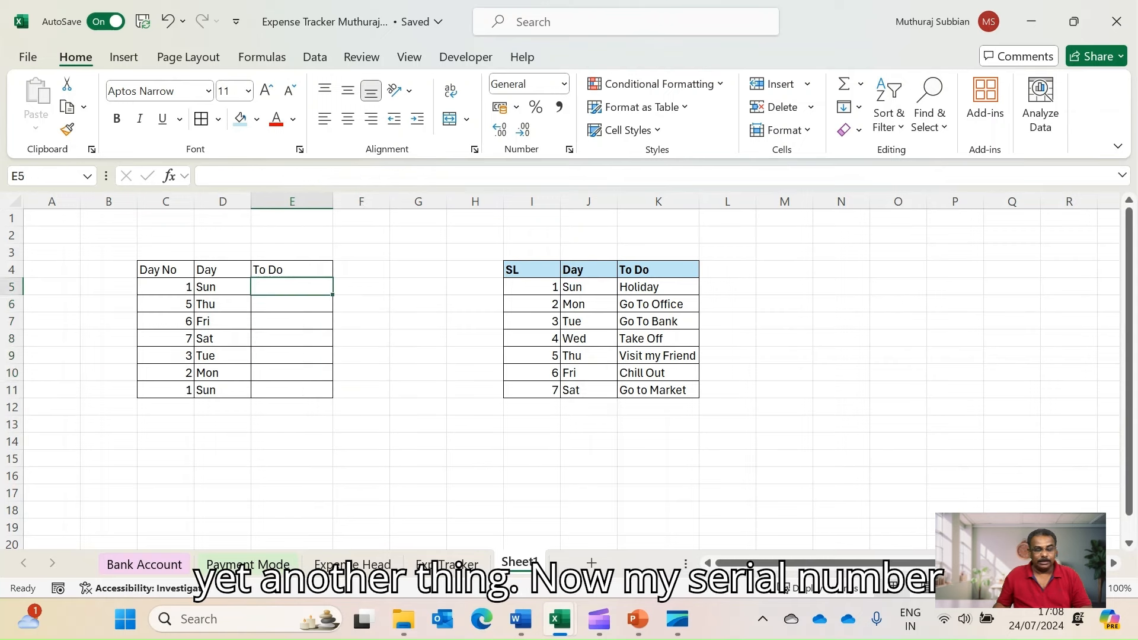
# Examine the SL values in I5:I11 and the Day values in J5:J11 as possible unique lookup keys
pyautogui.click(531, 287)
pyautogui.hotkey('ctrl', 'shift', 'Down')
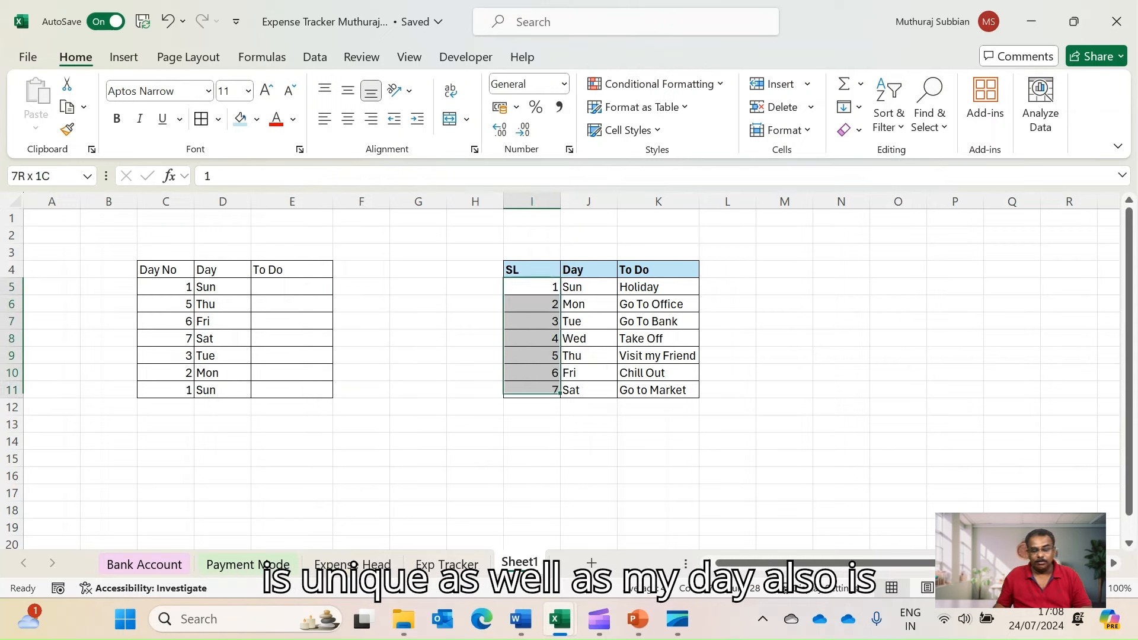
pyautogui.click(588, 286)
pyautogui.hotkey('ctrl', 'shift', 'Down')
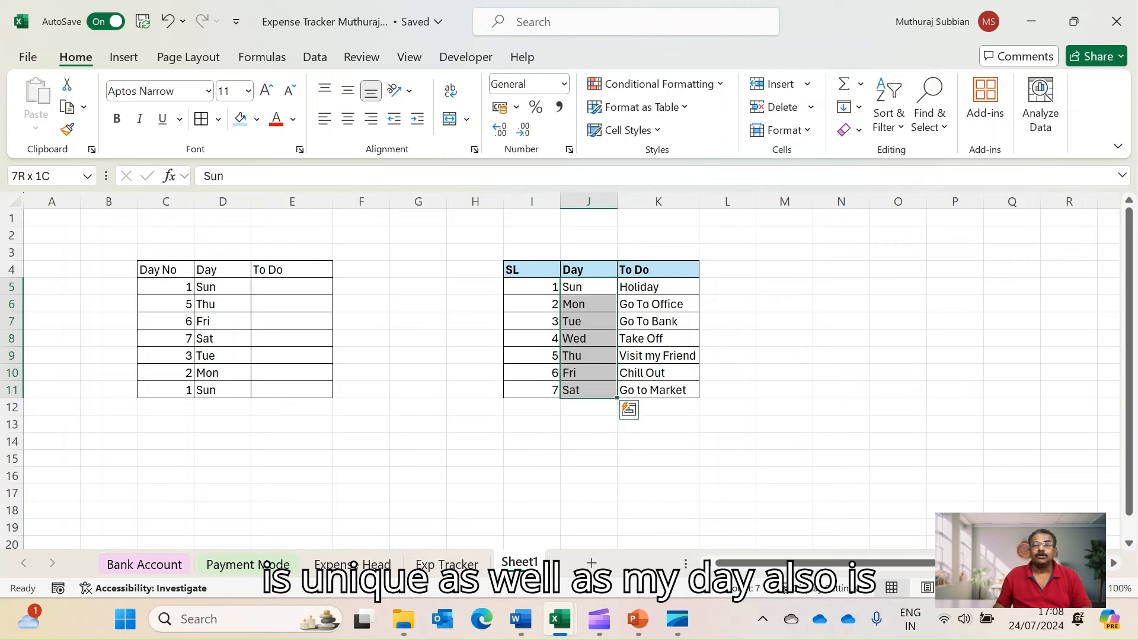
pyautogui.click(292, 286)
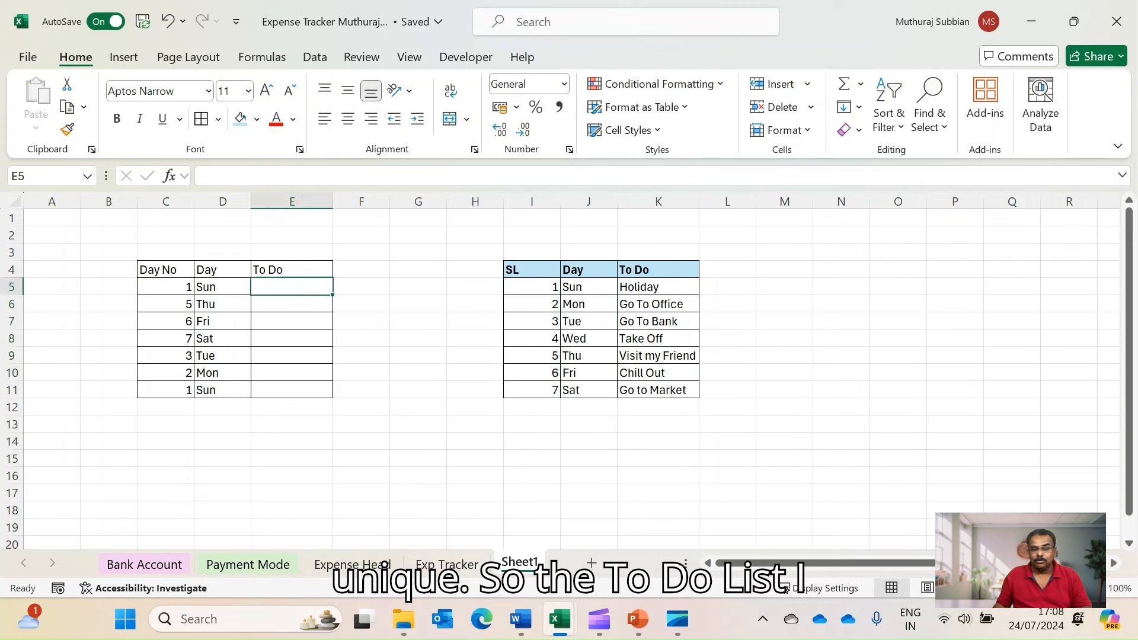
pyautogui.click(531, 287)
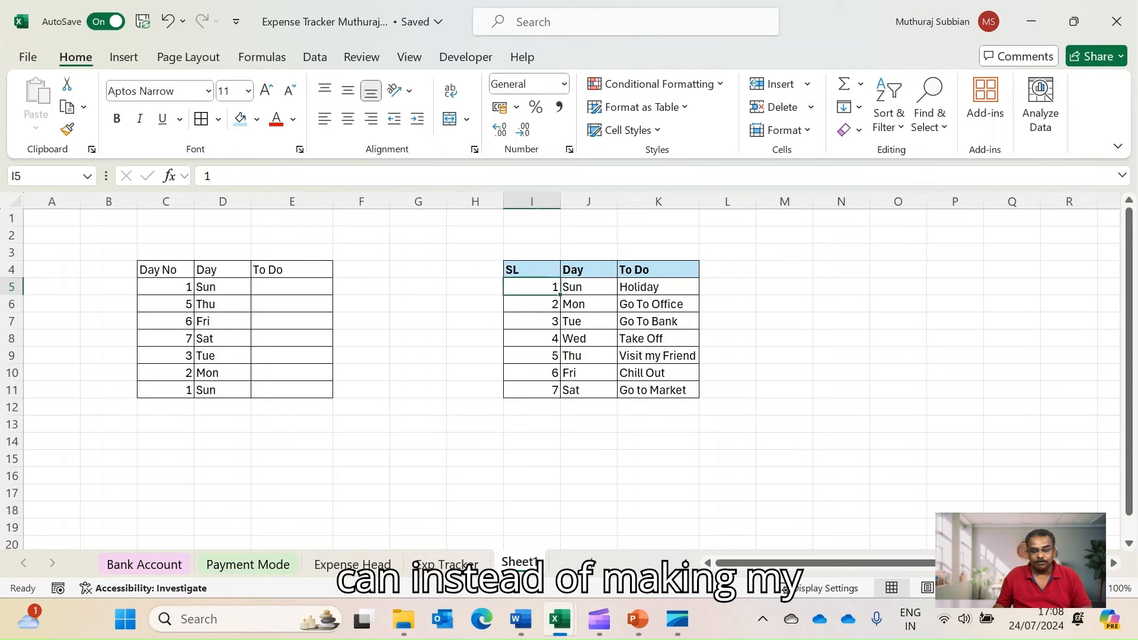
pyautogui.hotkey('ctrl', 'shift', 'Down')
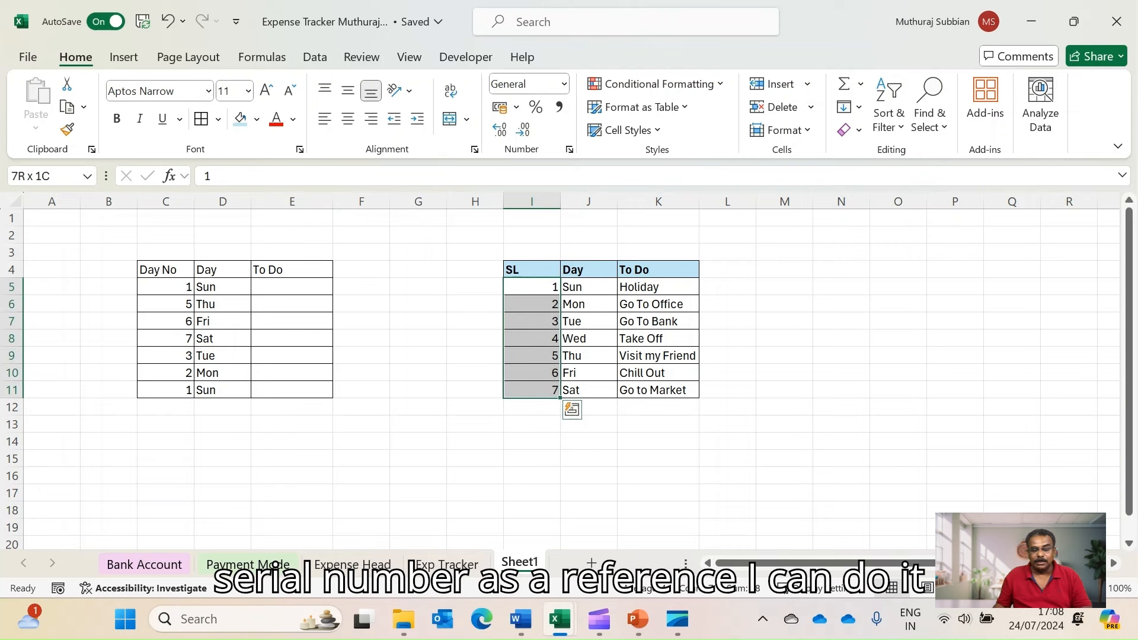
pyautogui.press('Right')
pyautogui.hotkey('ctrl', 'shift', 'Down')
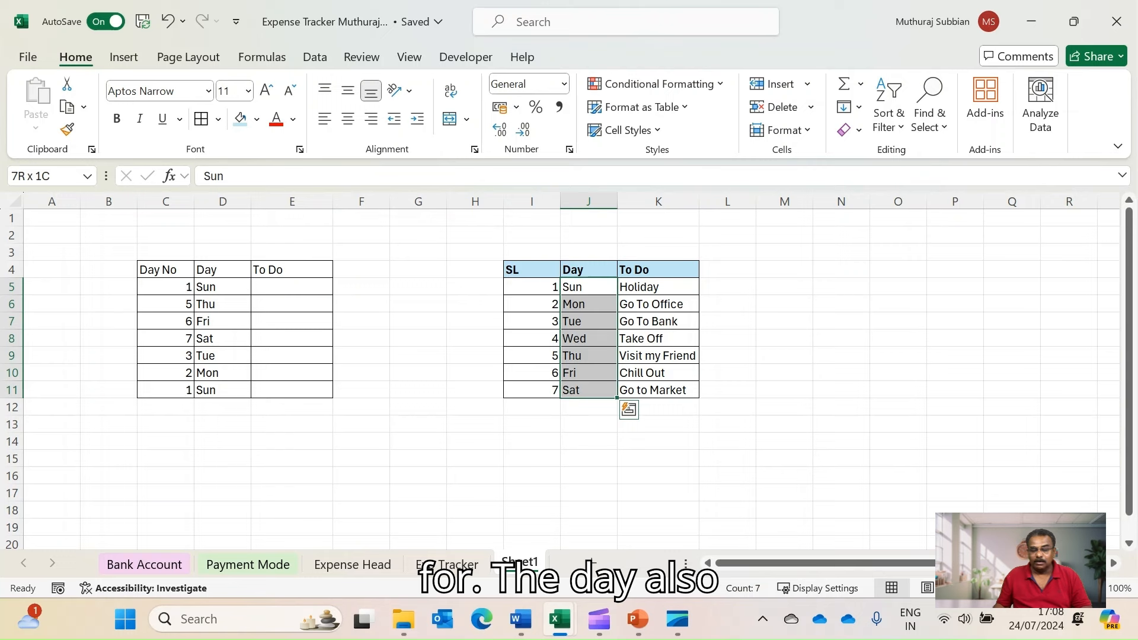
# Start a VLOOKUP formula in E5 with the day name in D5 as lookup value and J5:K11 as table array
pyautogui.click(292, 287)
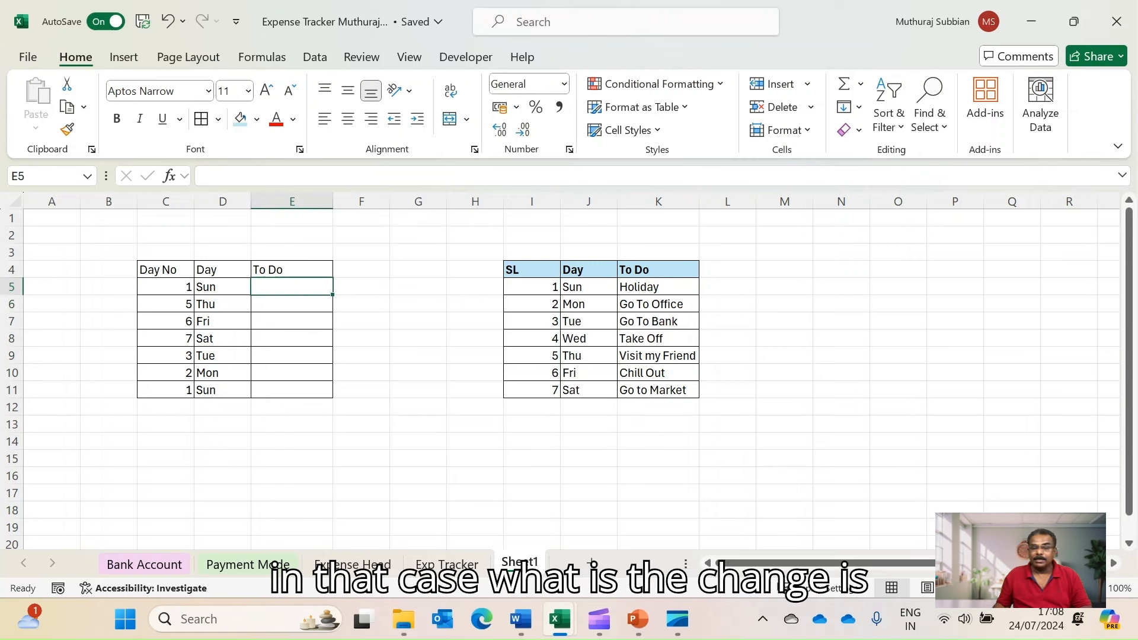
pyautogui.write('=')
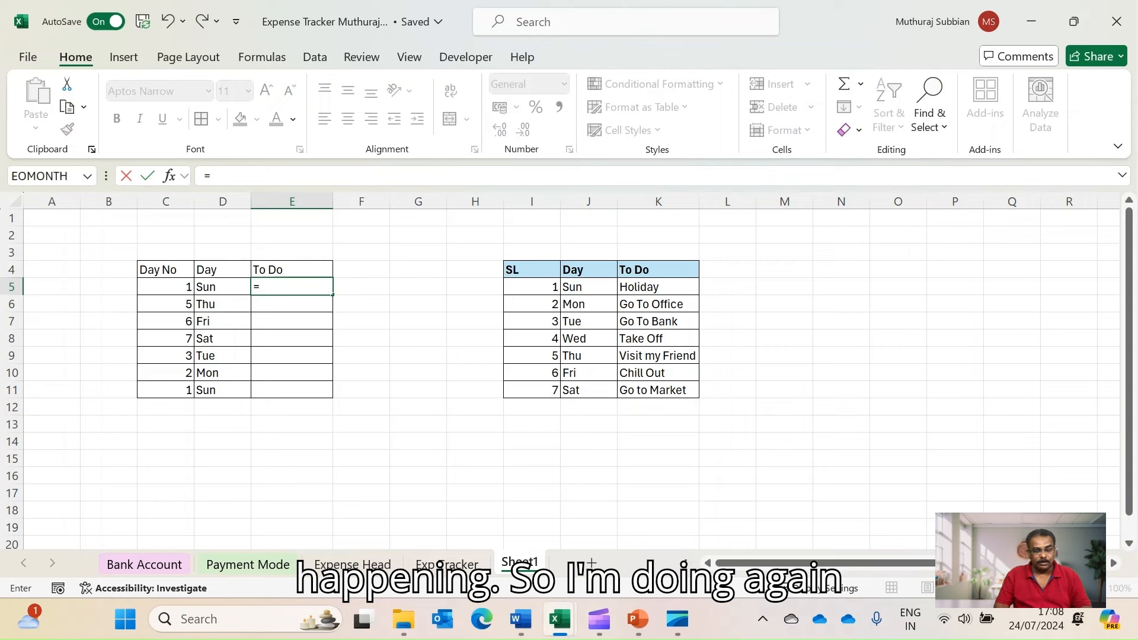
pyautogui.write('VLOOKUP(')
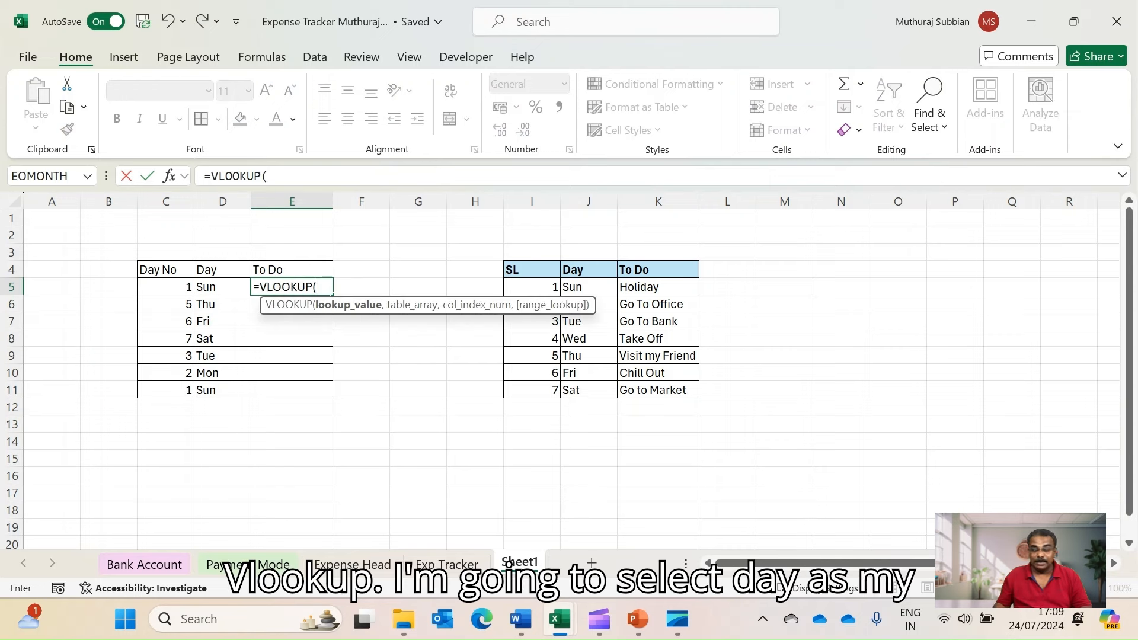
pyautogui.click(223, 287)
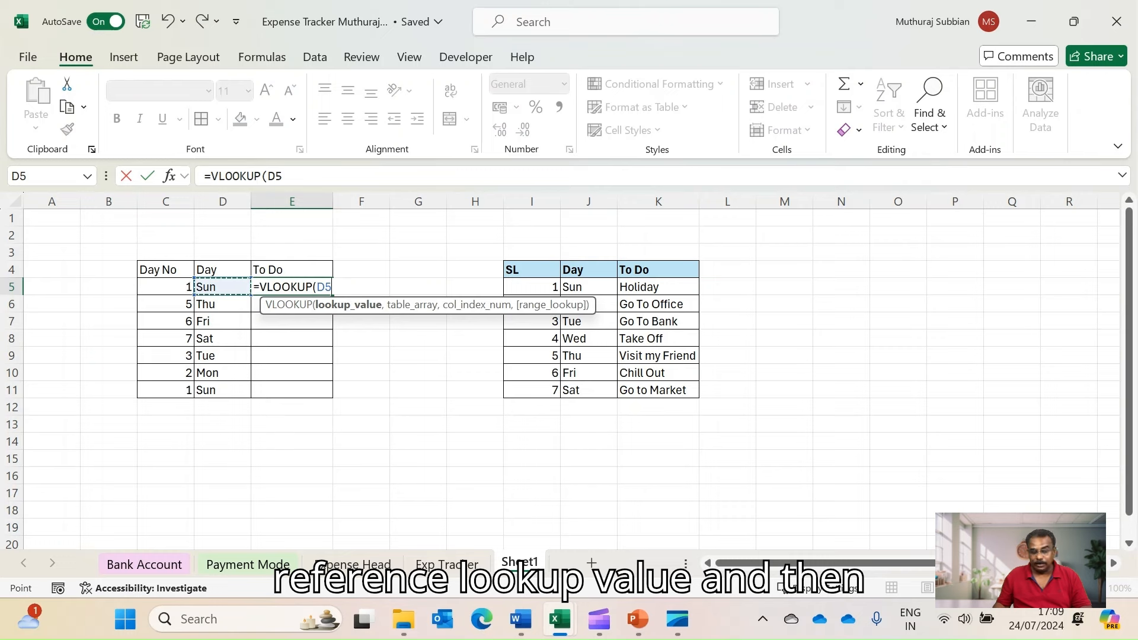
pyautogui.write(',')
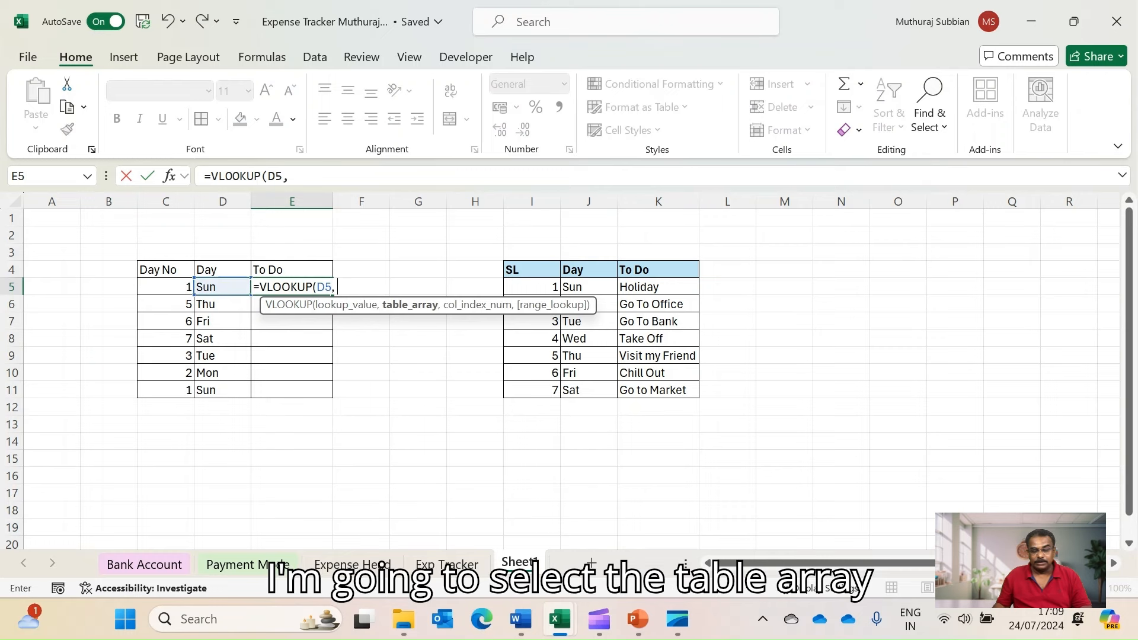
pyautogui.click(588, 287)
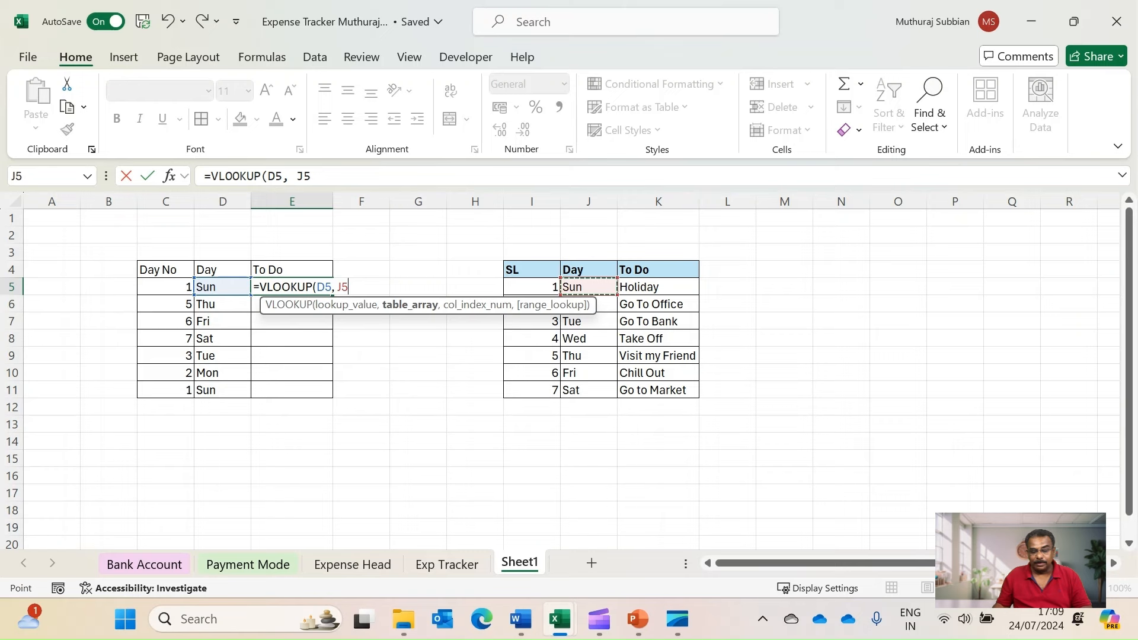
pyautogui.moveTo(588, 287); pyautogui.dragTo(675, 390)
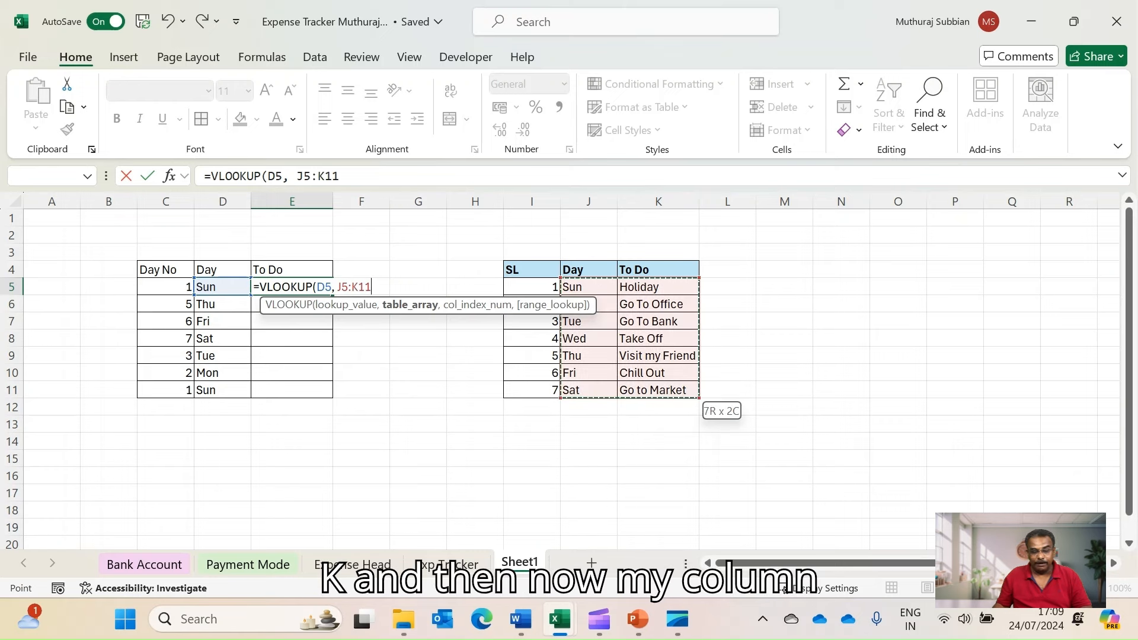
# Complete the E5 VLOOKUP with column index 2 and FALSE for an exact match
pyautogui.write(',')
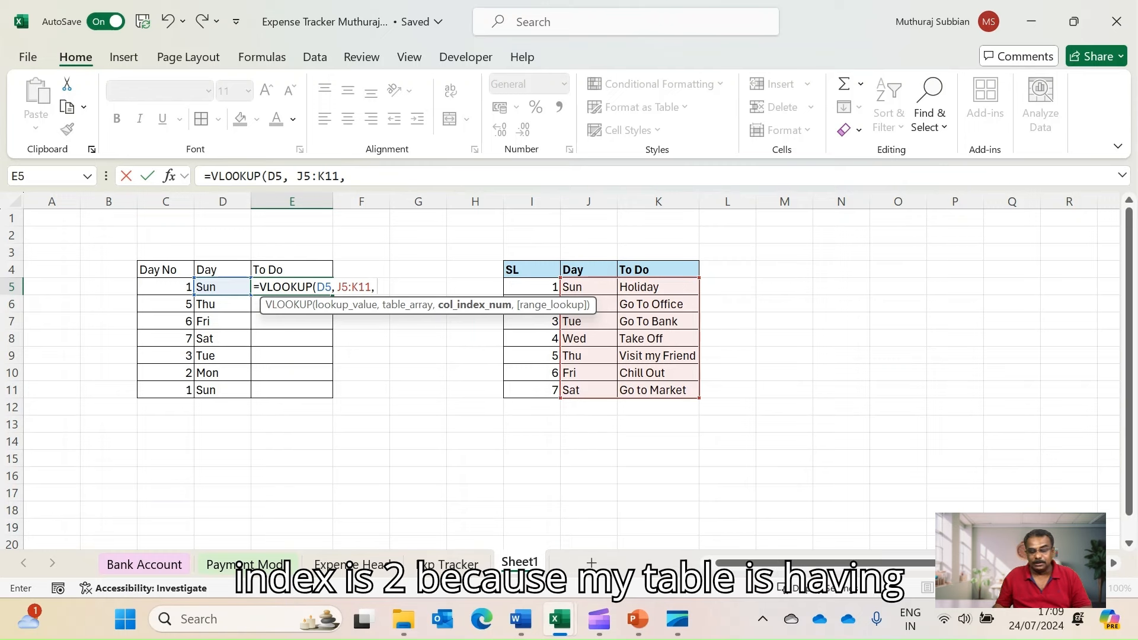
pyautogui.write(' 2,')
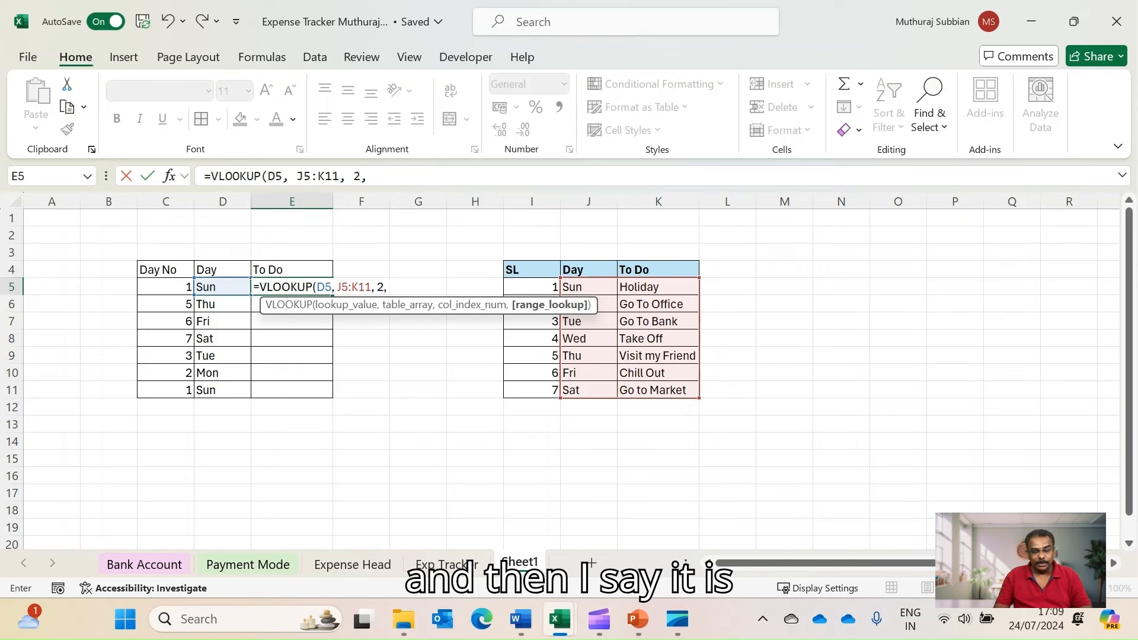
pyautogui.write(' f')
pyautogui.press('Down')
pyautogui.press('Tab')
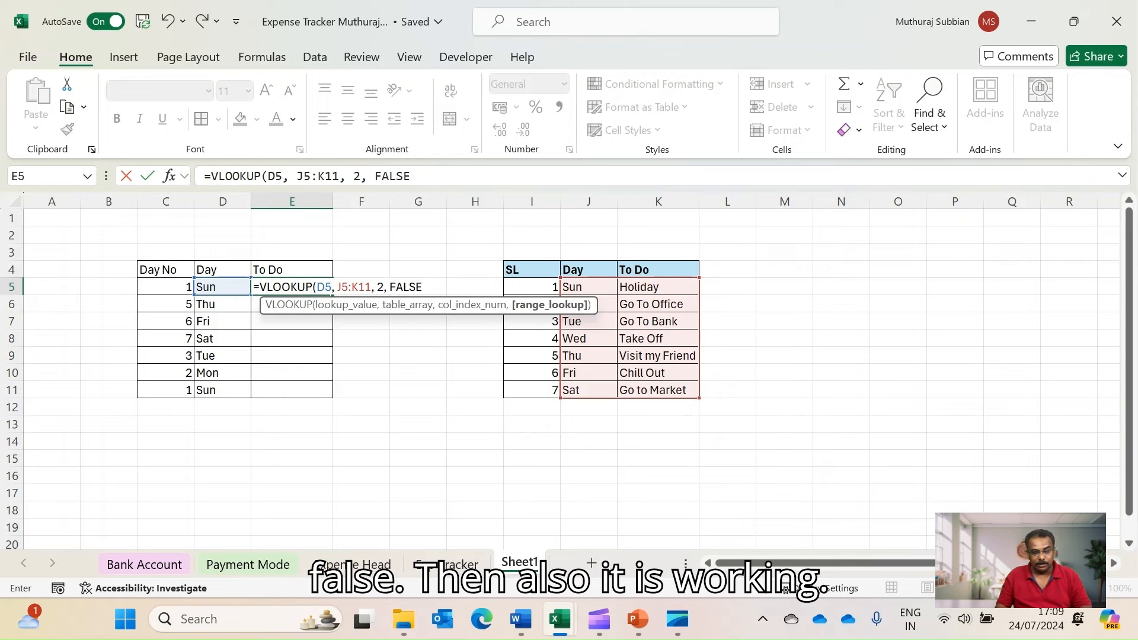
pyautogui.press('Return')
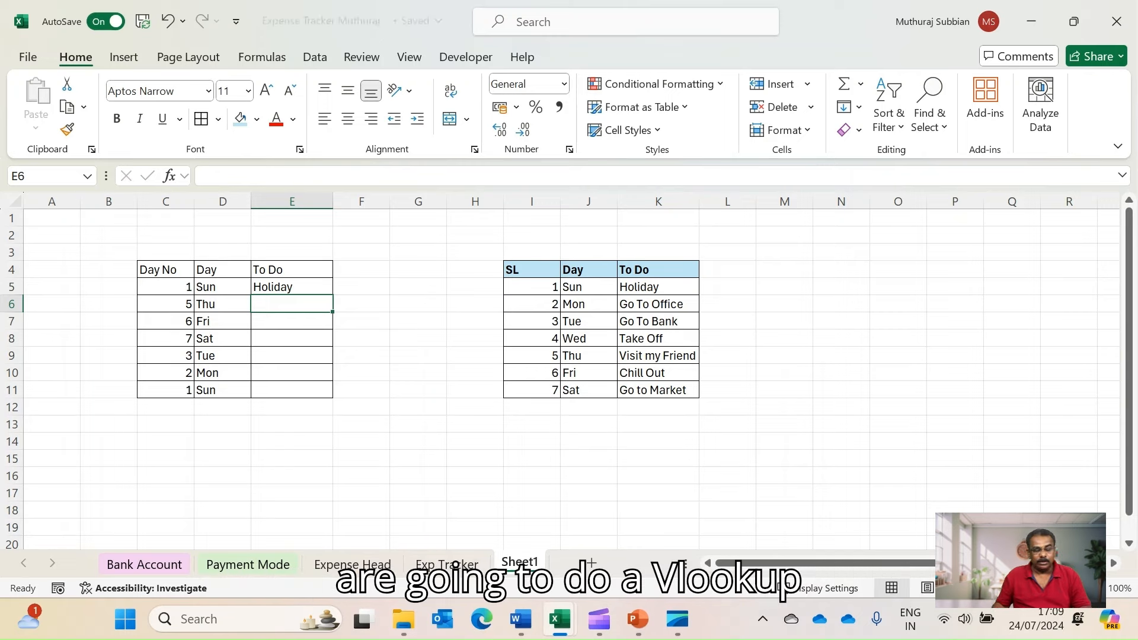
# Overwrite E5 with a new VLOOKUP using D5 as lookup value and the whole table I4:K11 as table array
pyautogui.doubleClick(260, 287)
pyautogui.press('Escape')
pyautogui.write('=vl')
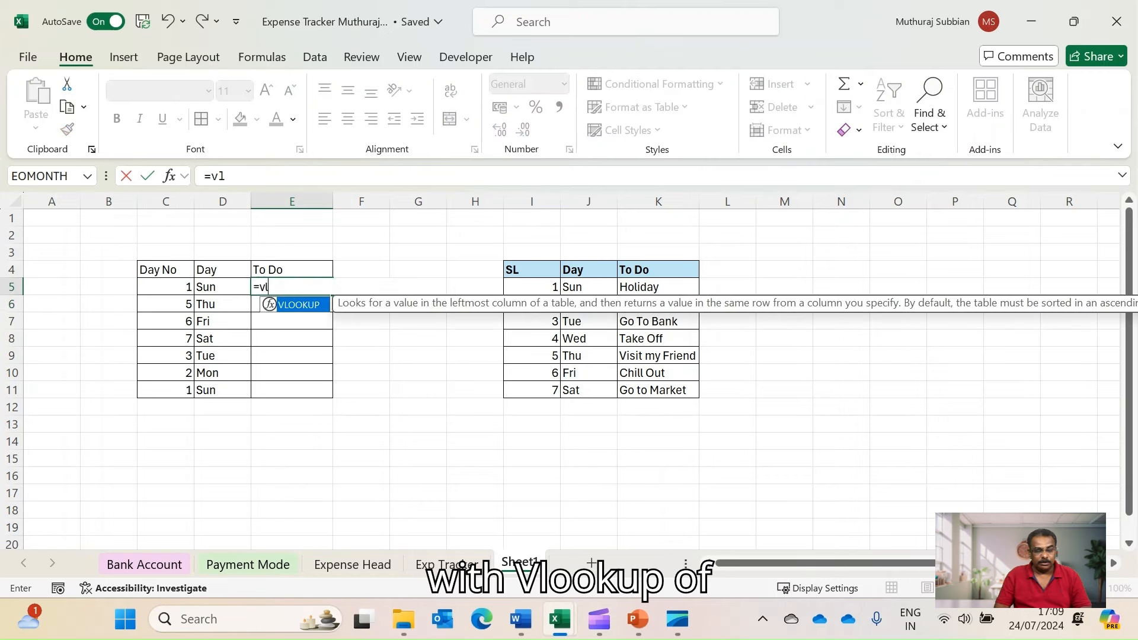
pyautogui.press('Tab')
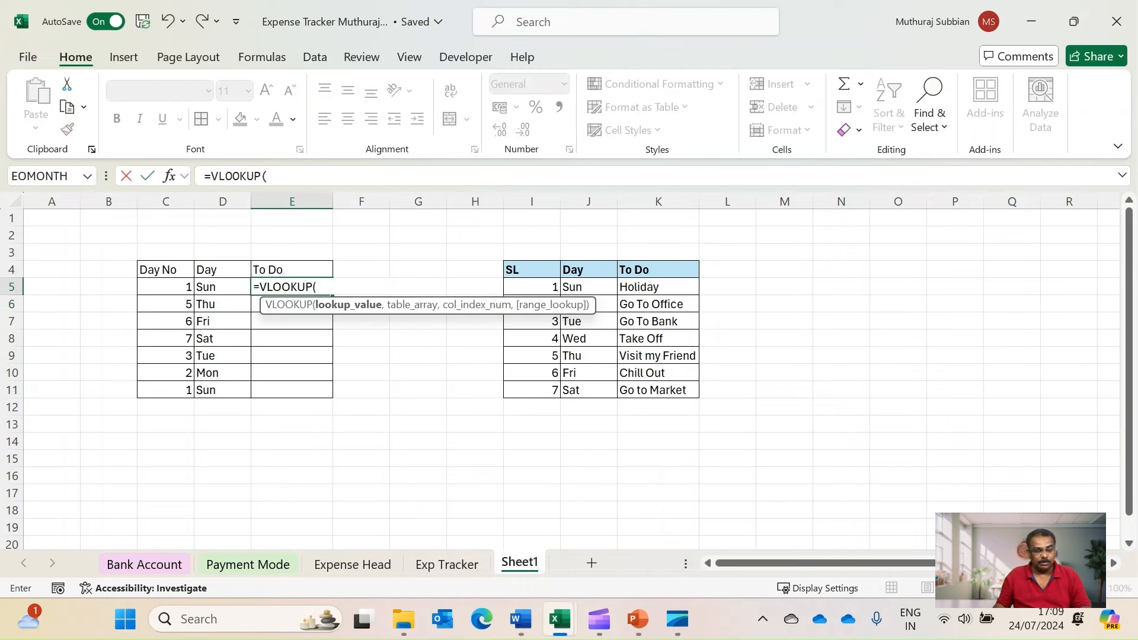
pyautogui.press('Left')
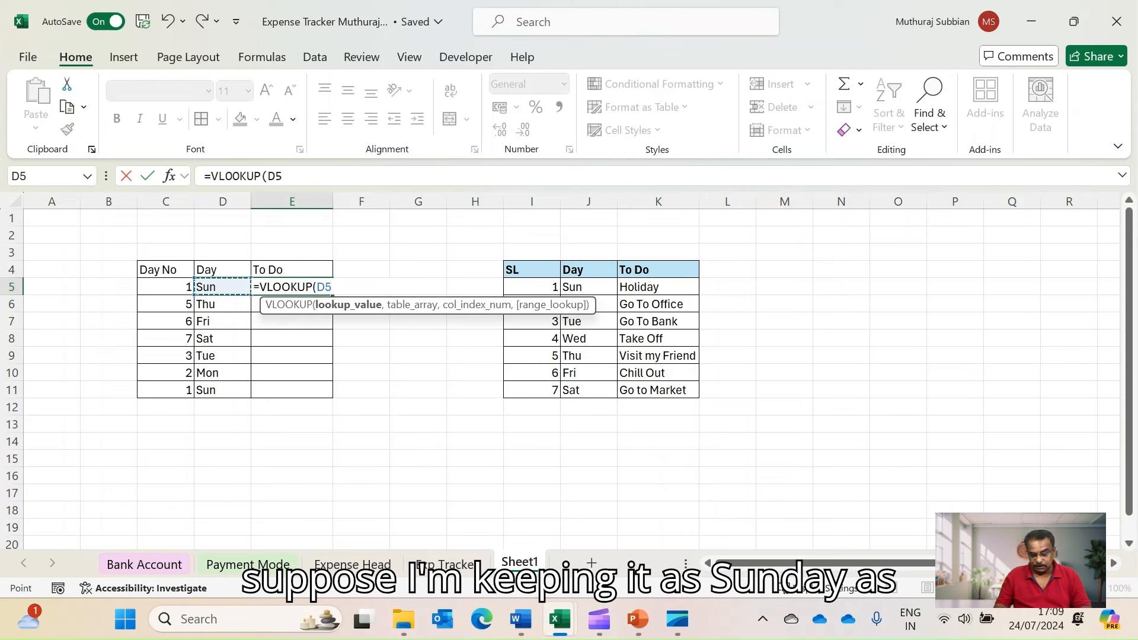
pyautogui.write(',')
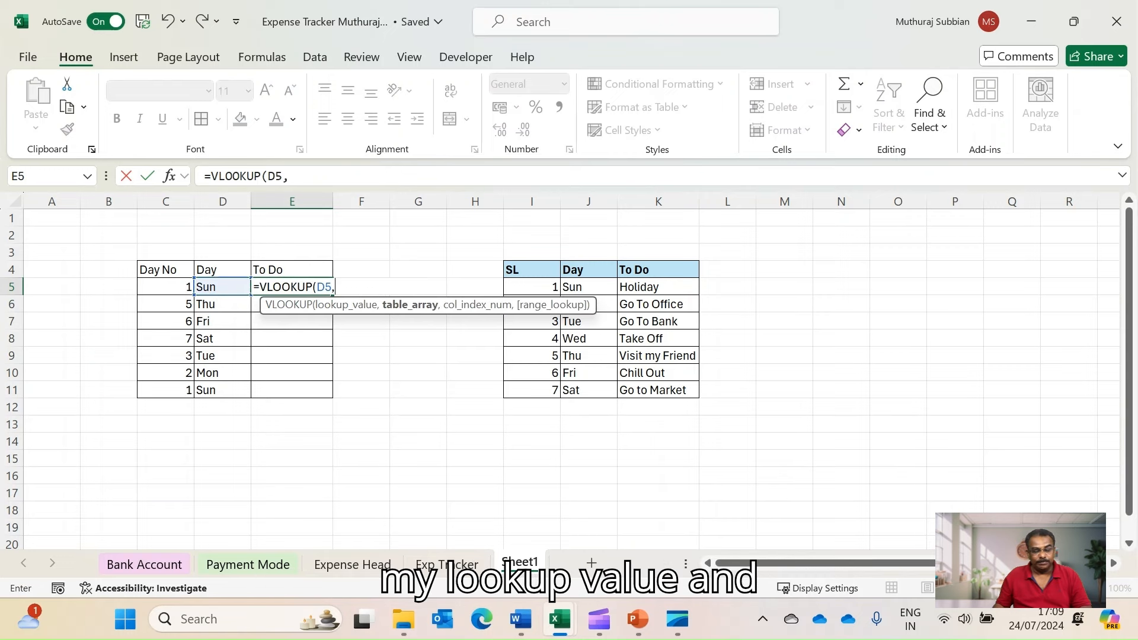
pyautogui.moveTo(532, 269); pyautogui.dragTo(657, 389)
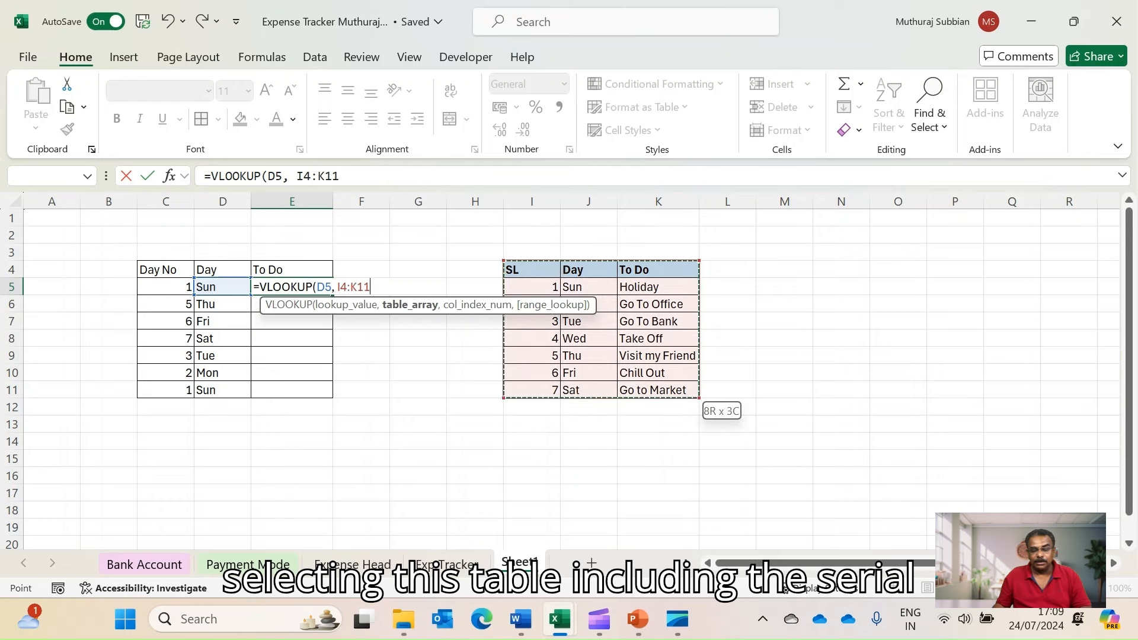
# Finish the E5 VLOOKUP over I4:K11 with column index 3 and exact match FALSE
pyautogui.write(',')
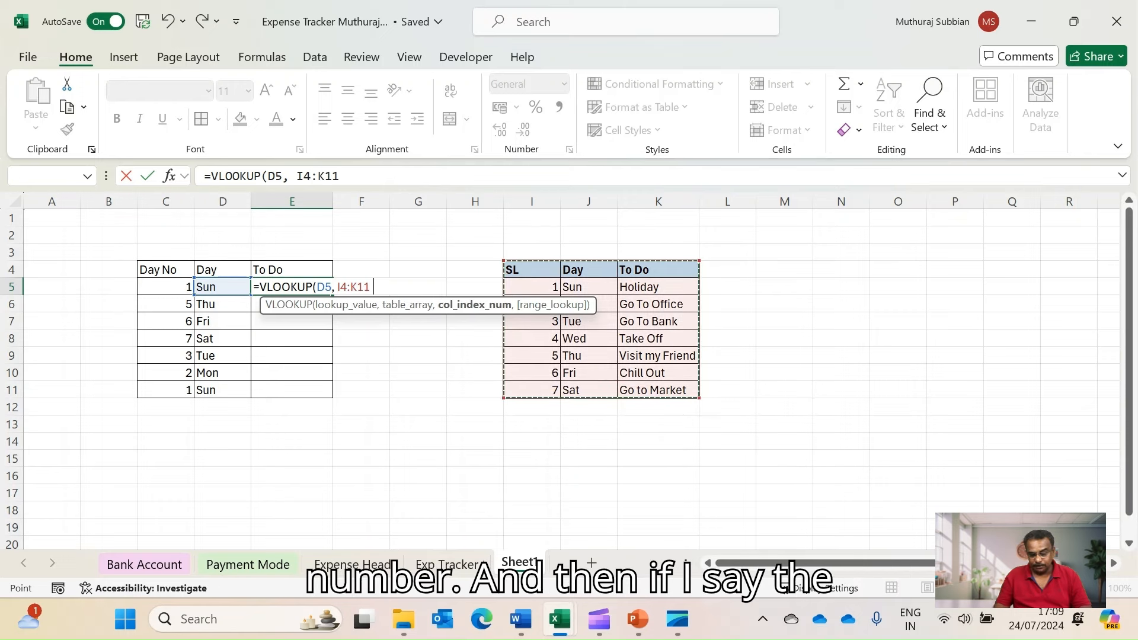
pyautogui.write(' 3')
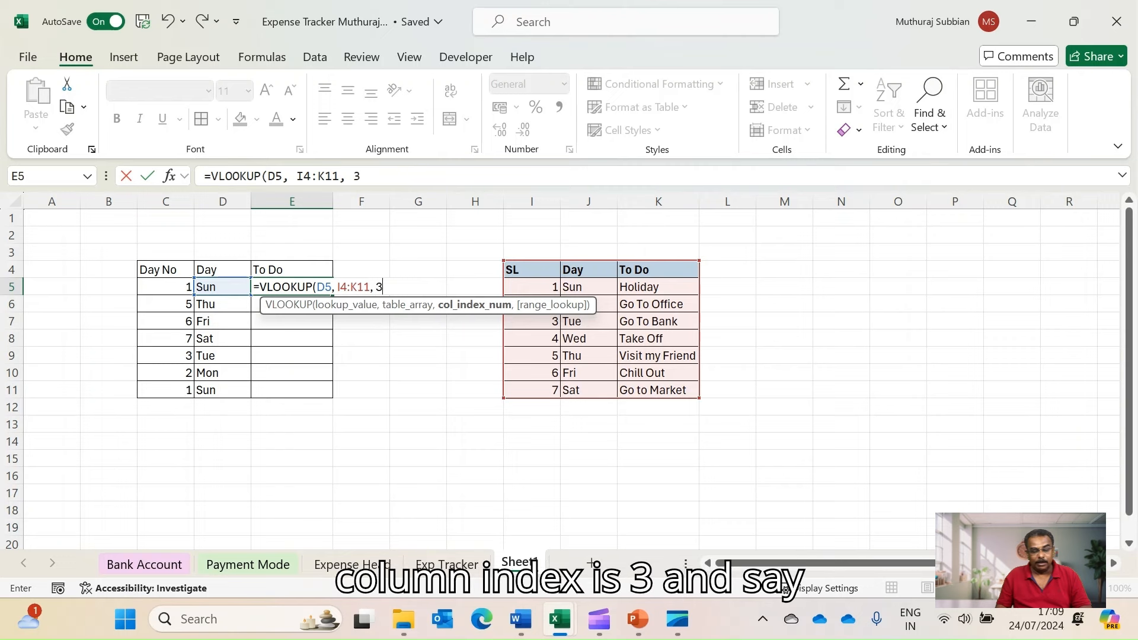
pyautogui.write(',')
pyautogui.press('Down')
pyautogui.press('Tab')
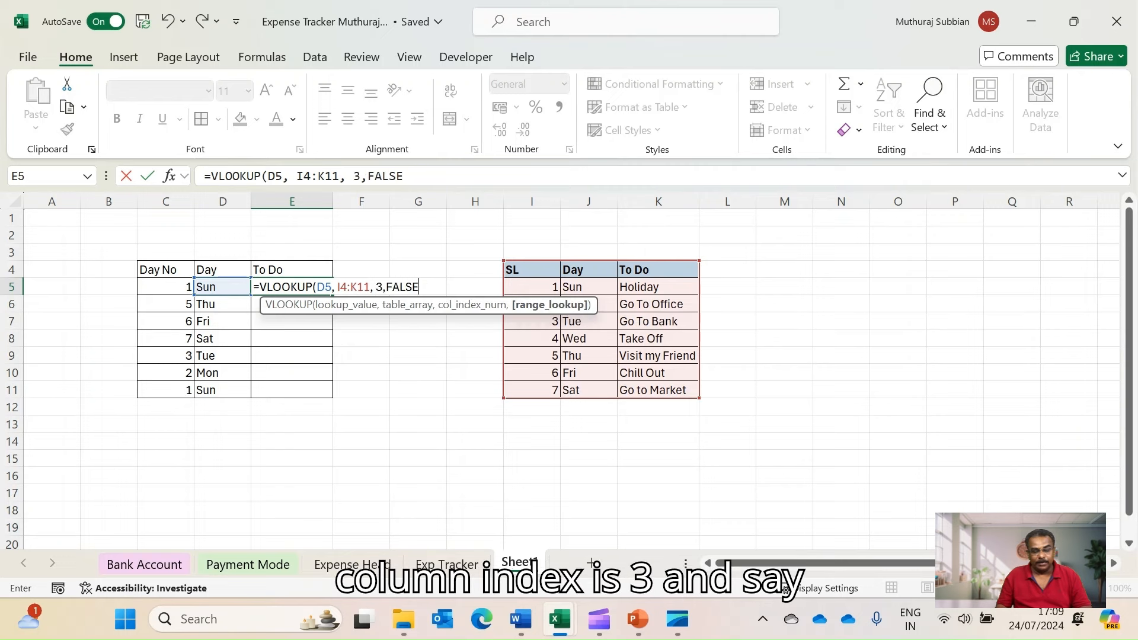
pyautogui.write(')')
pyautogui.press('Return')
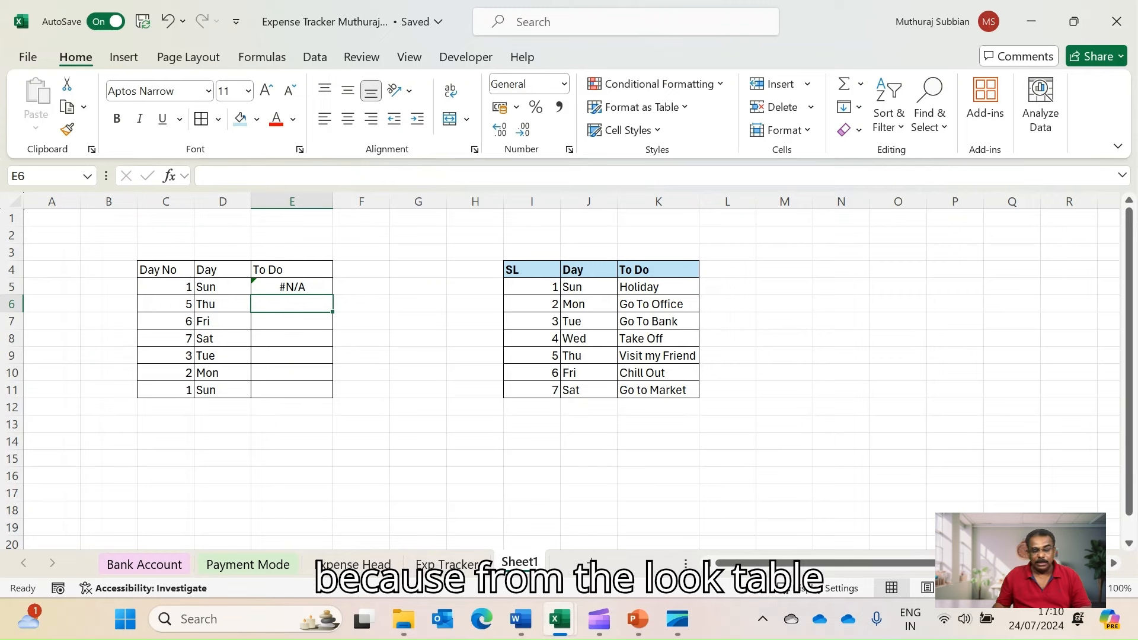
# Compare the Day entry in J5 with the table array used by the E5 formula
pyautogui.click(588, 287)
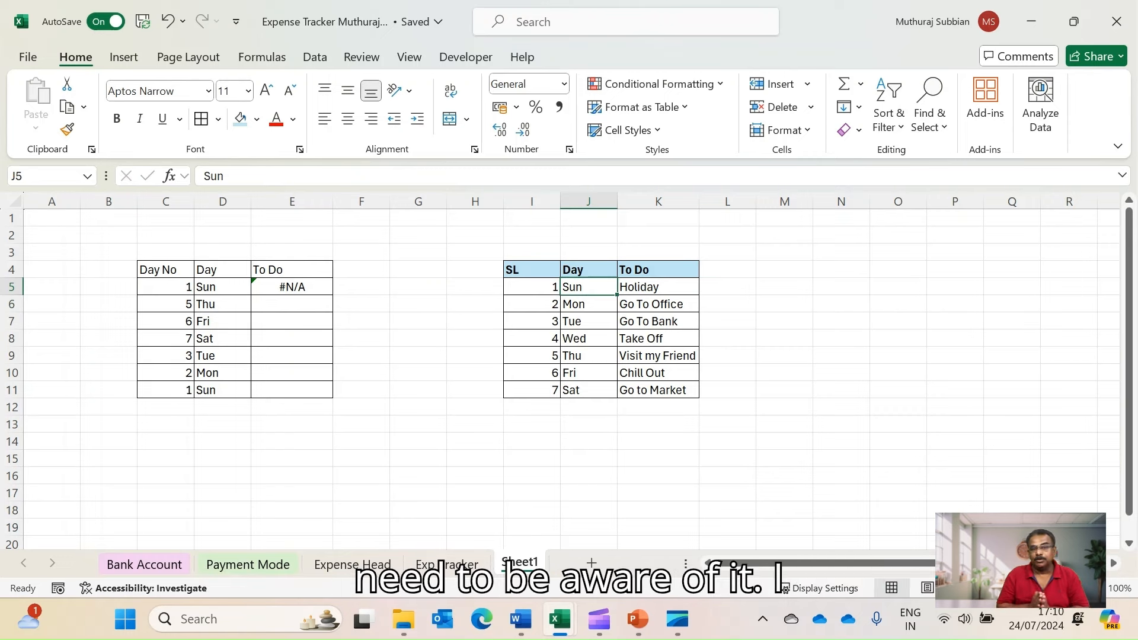
pyautogui.press('Left')
pyautogui.press('Left')
pyautogui.press('Left')
pyautogui.press('Left')
pyautogui.press('Left')
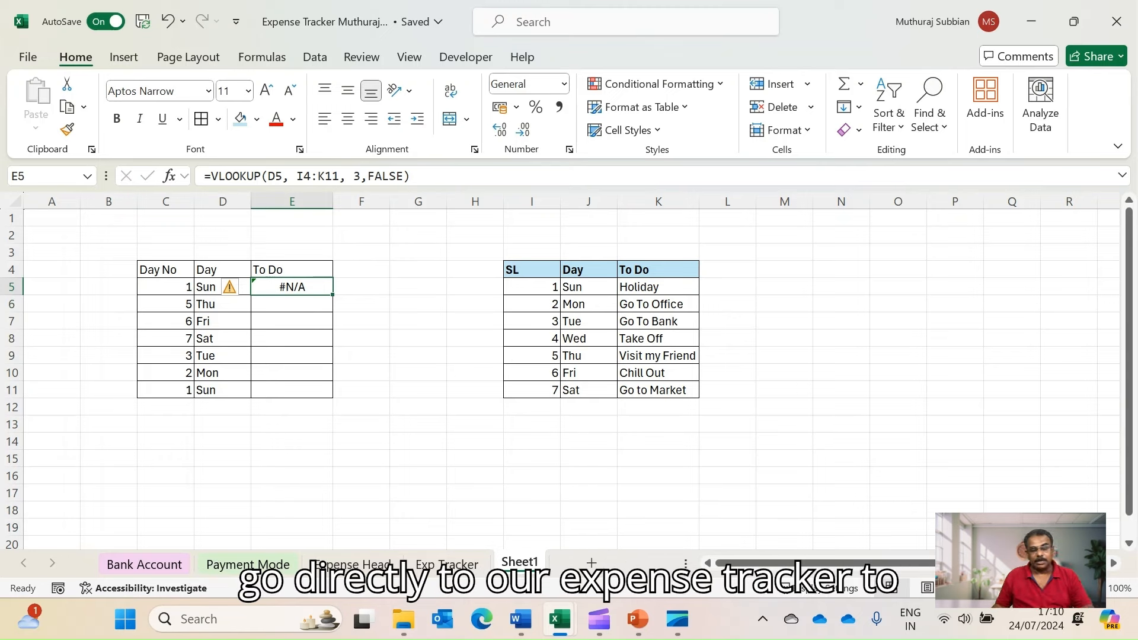
# On the Exp Tracker sheet, start a VLOOKUP in Payment Type cell E3 with the payment mode in D3 as lookup value
pyautogui.hotkey('ctrl', 'pageup')
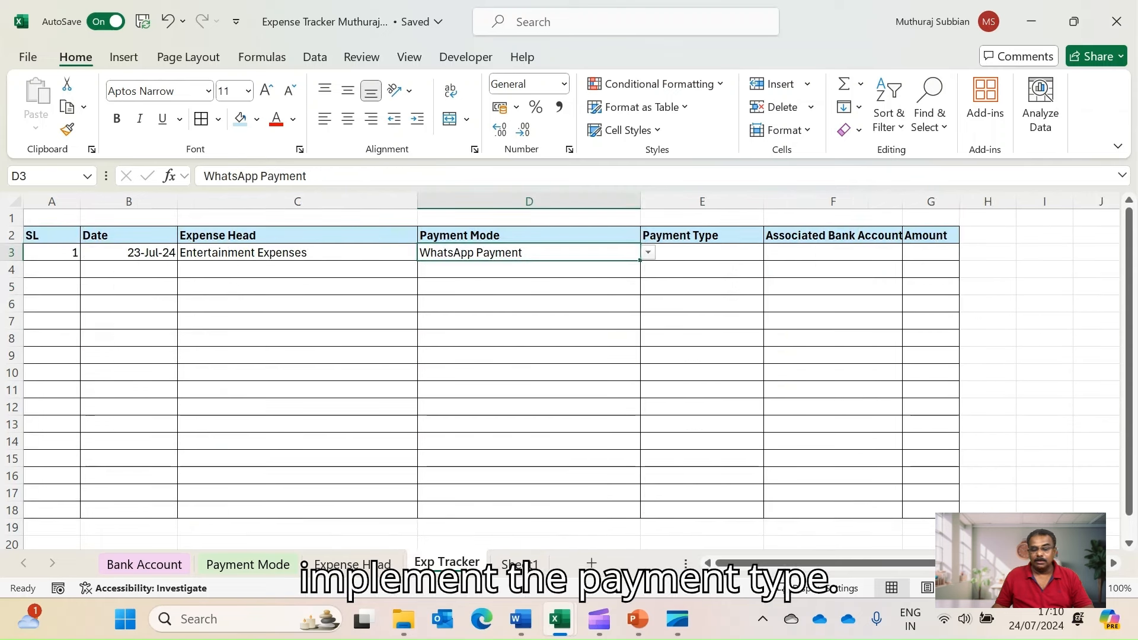
pyautogui.click(702, 252)
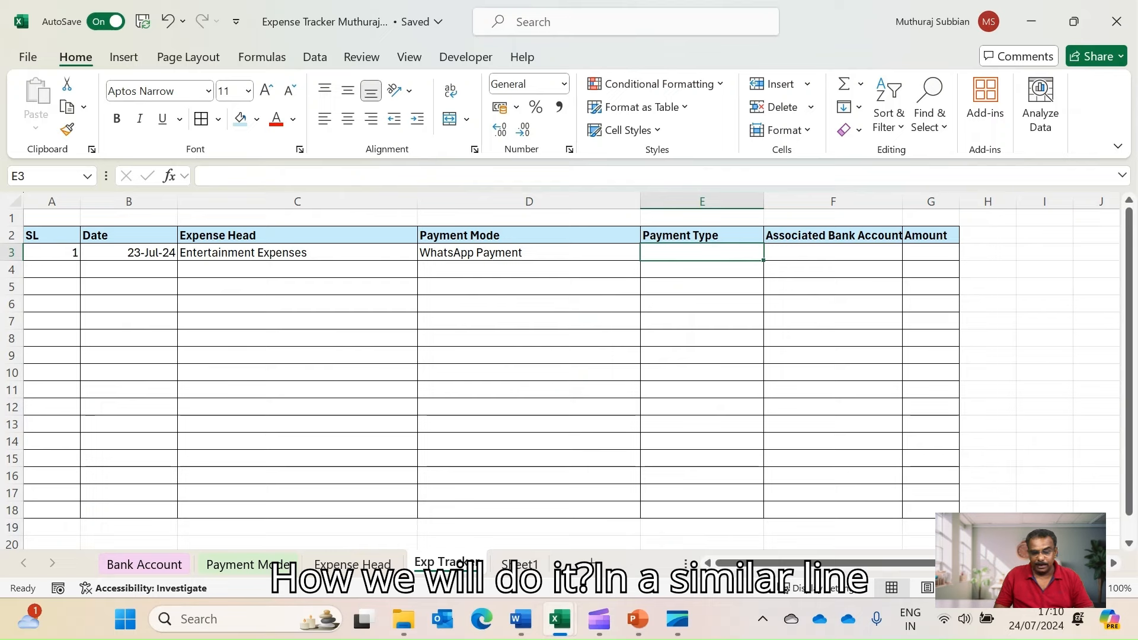
pyautogui.write('=')
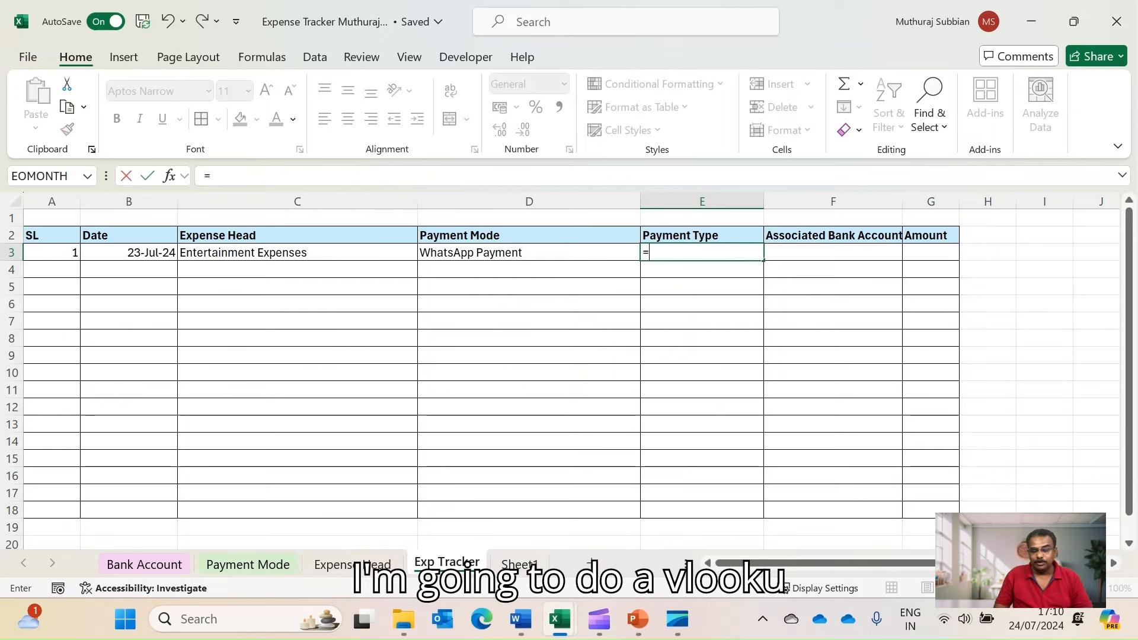
pyautogui.write('vloo')
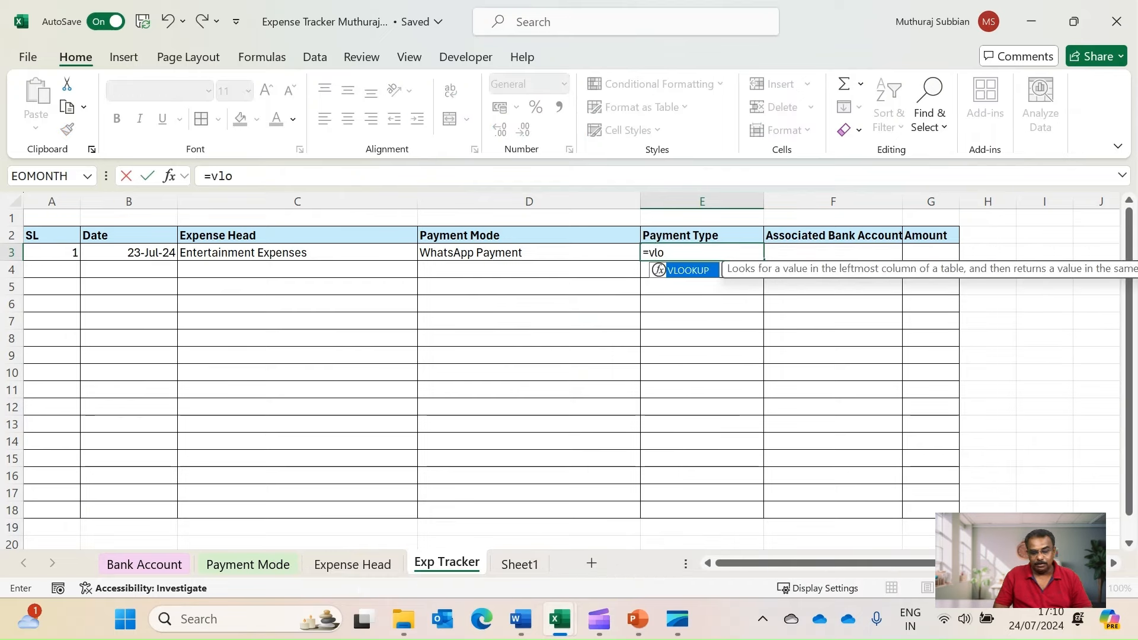
pyautogui.press('Tab')
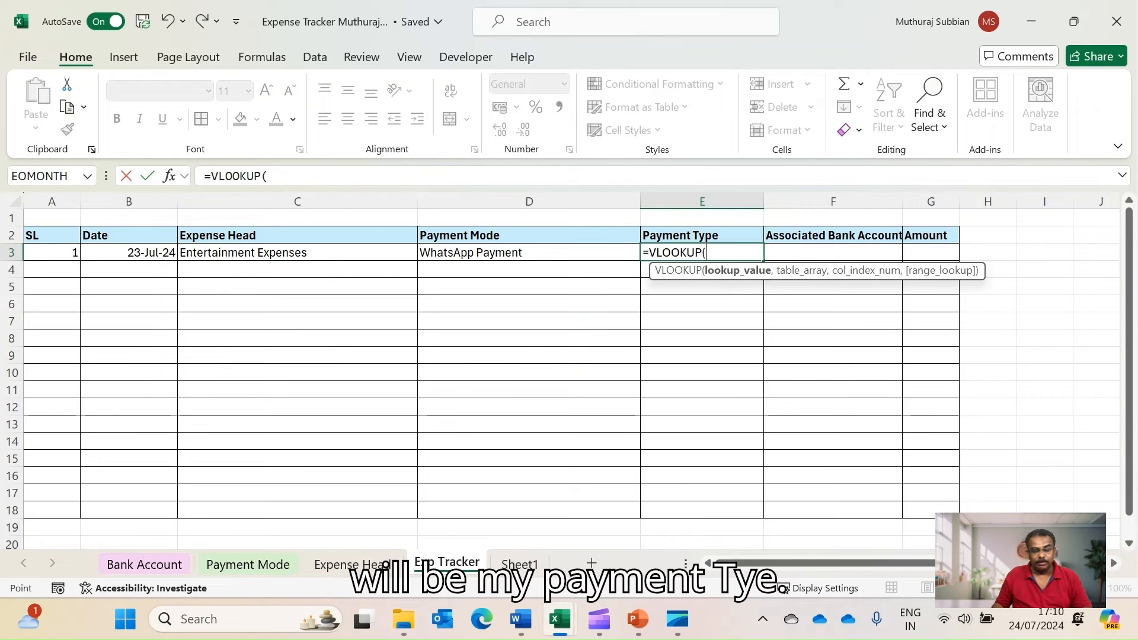
pyautogui.press('Left')
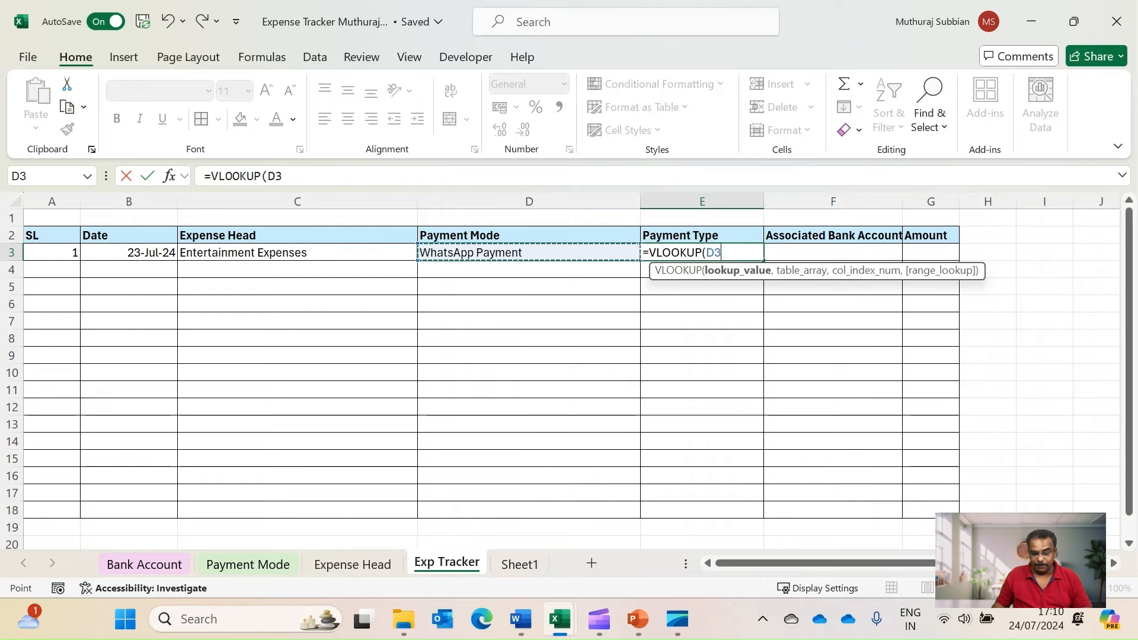
pyautogui.write(',')
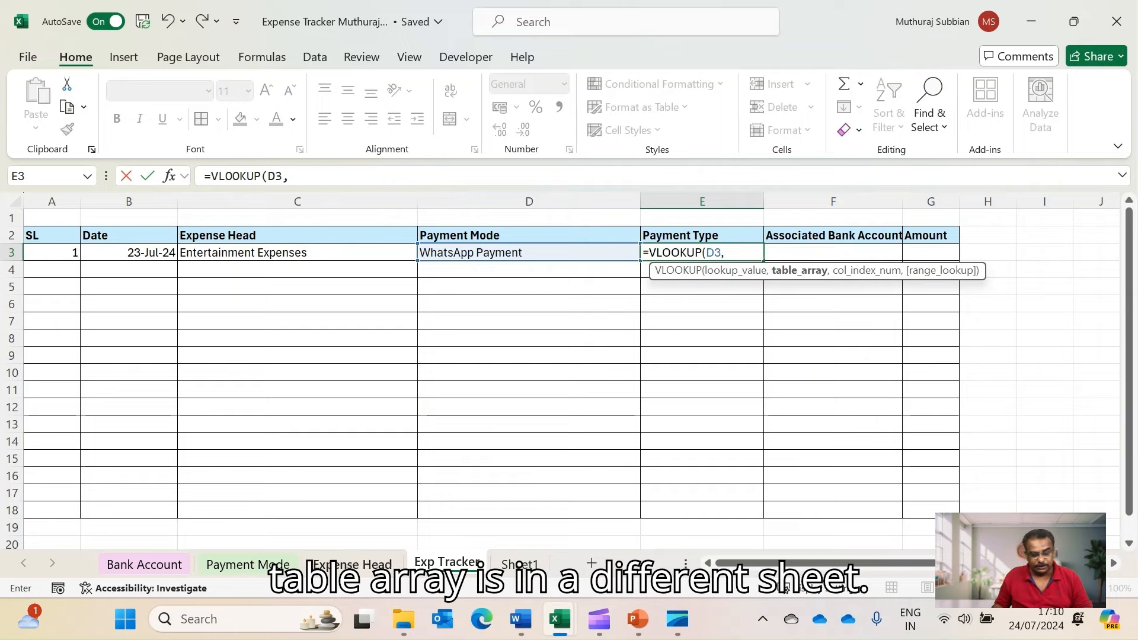
# Complete the E3 VLOOKUP with table array 'Payment Mode'!B3:D11, column index 2 and exact match FALSE
pyautogui.click(248, 564)
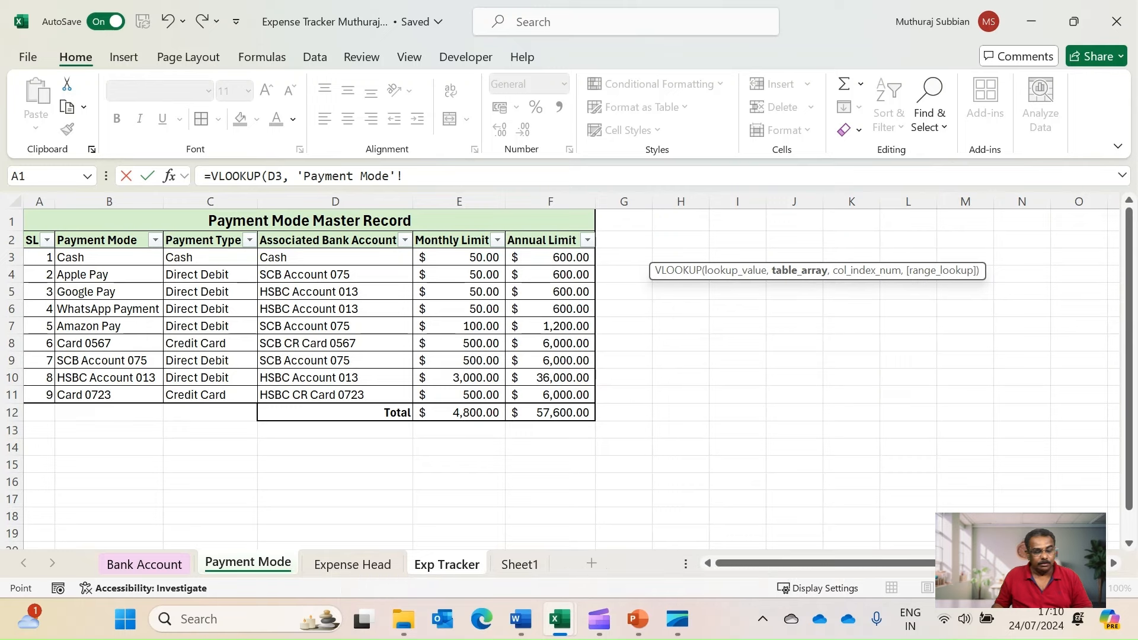
pyautogui.click(109, 257)
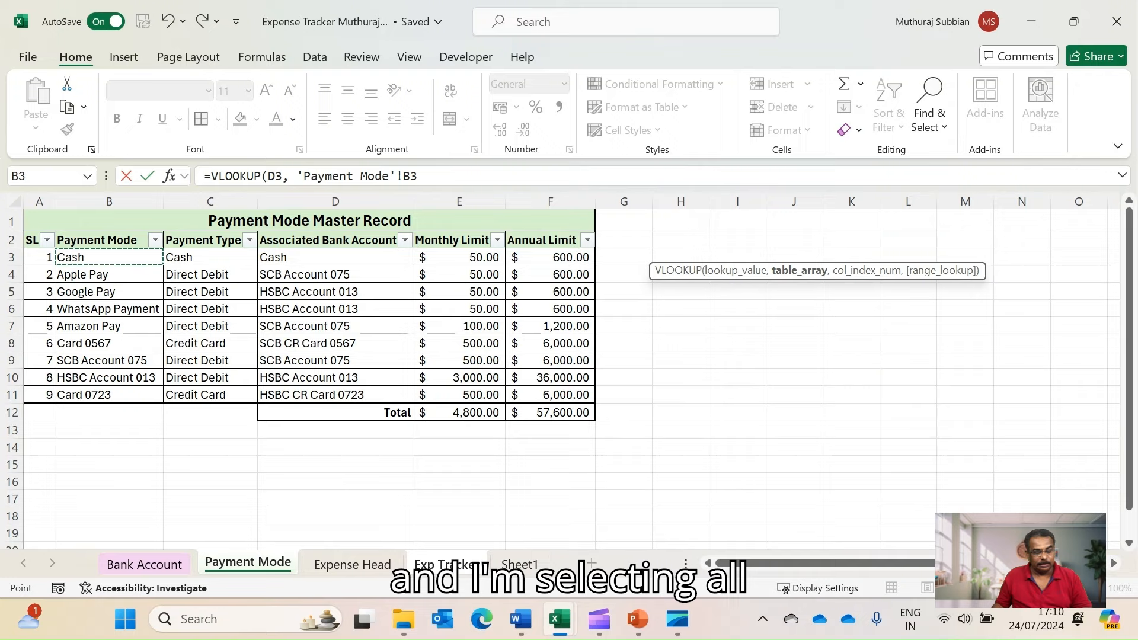
pyautogui.moveTo(109, 257); pyautogui.dragTo(409, 396)
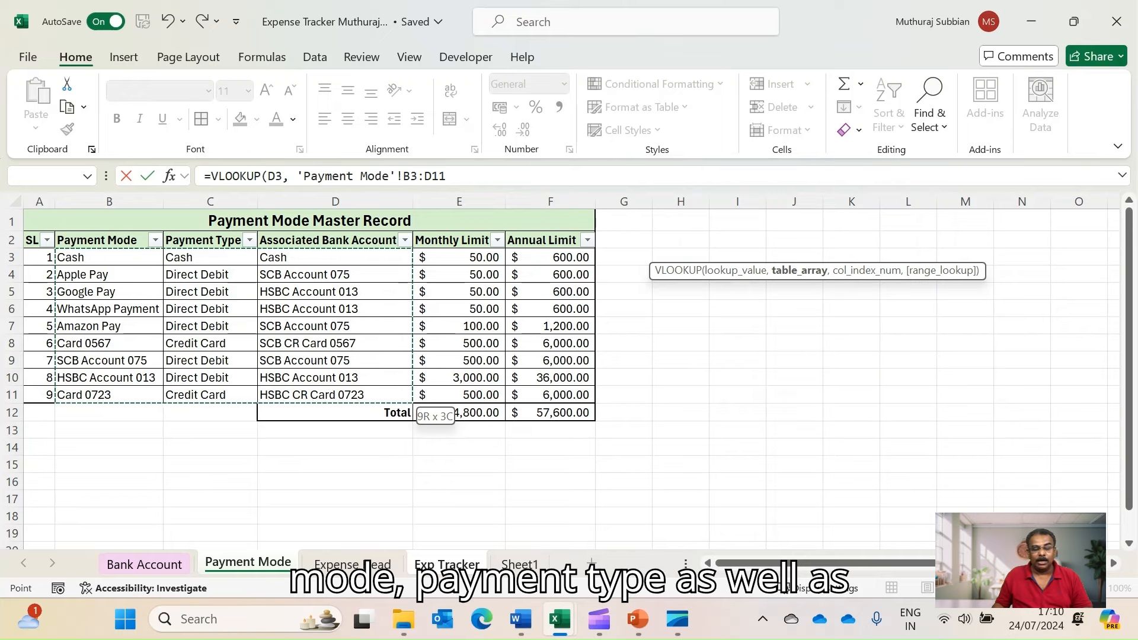
pyautogui.write(',')
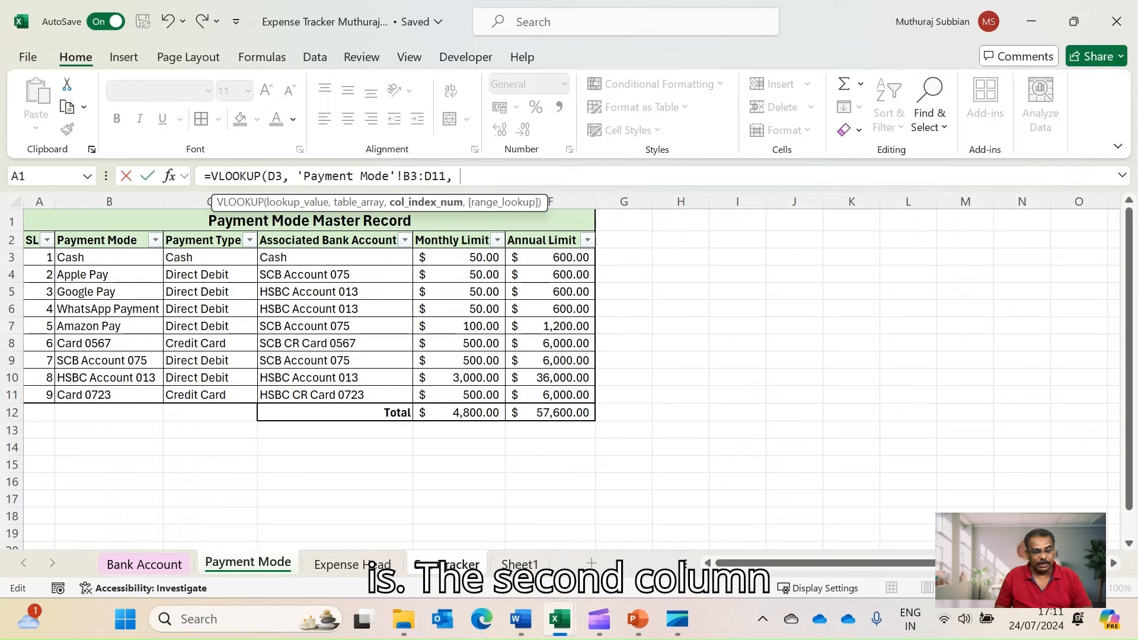
pyautogui.write(',')
pyautogui.press('Down')
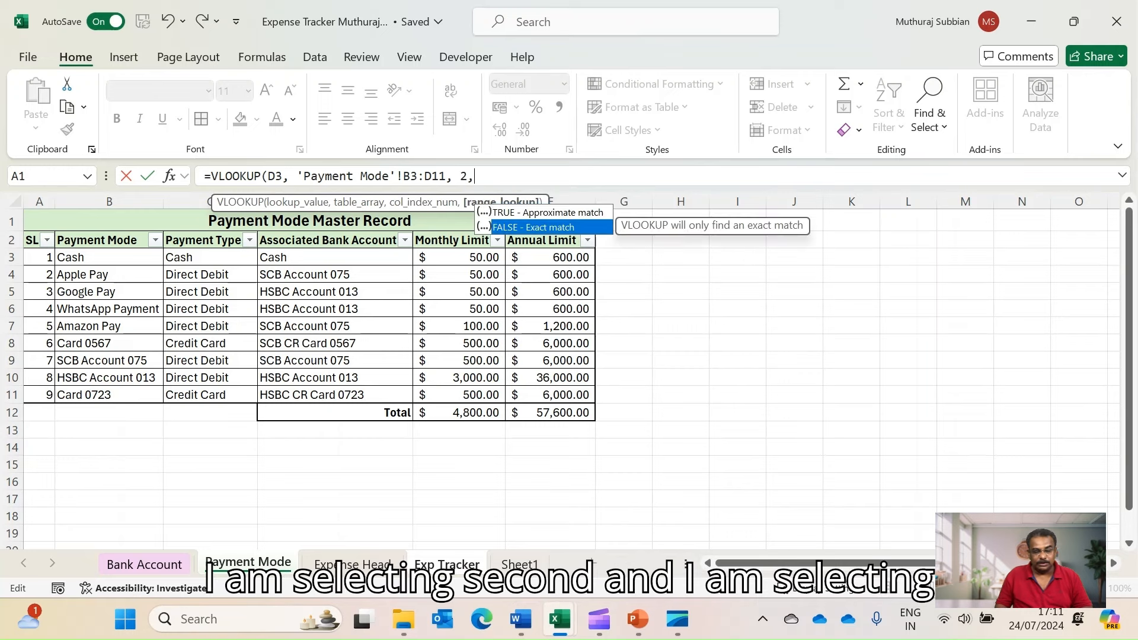
pyautogui.press('Tab')
pyautogui.press('Return')
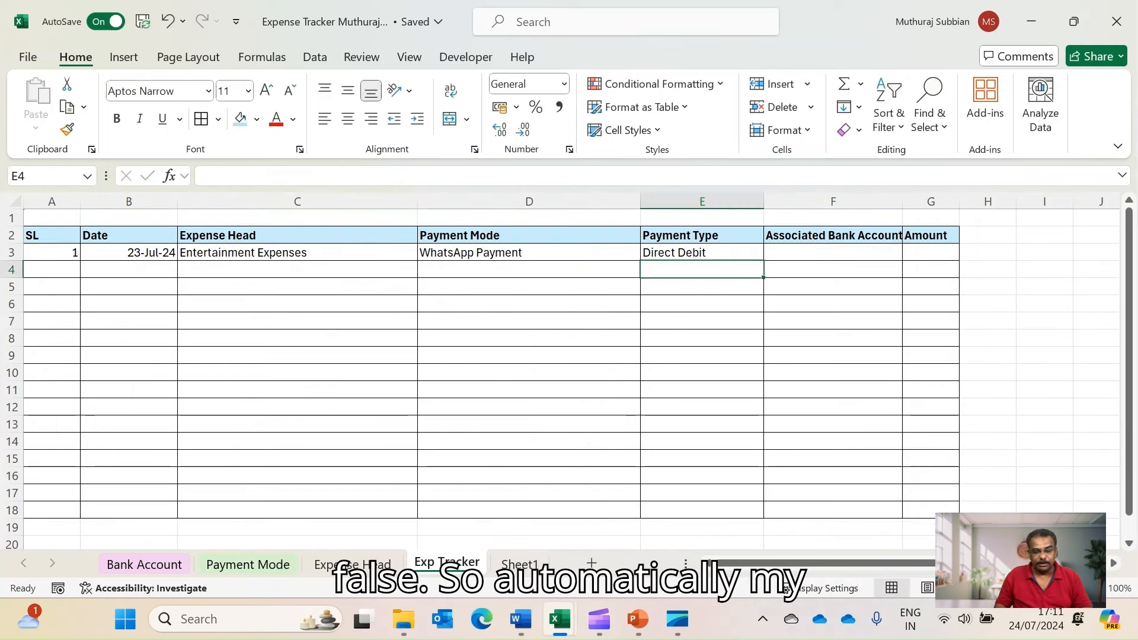
# Lock the rows of the table array in the E3 Payment Type formula as 'Payment Mode'!B$3:D$11
pyautogui.press('Up')
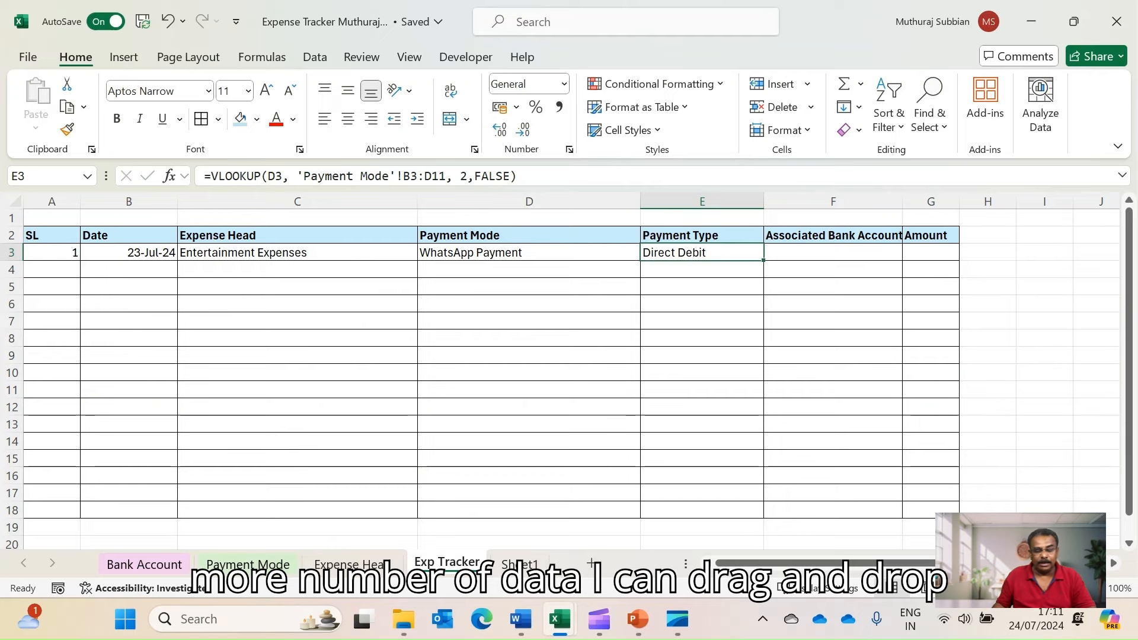
pyautogui.click(410, 176)
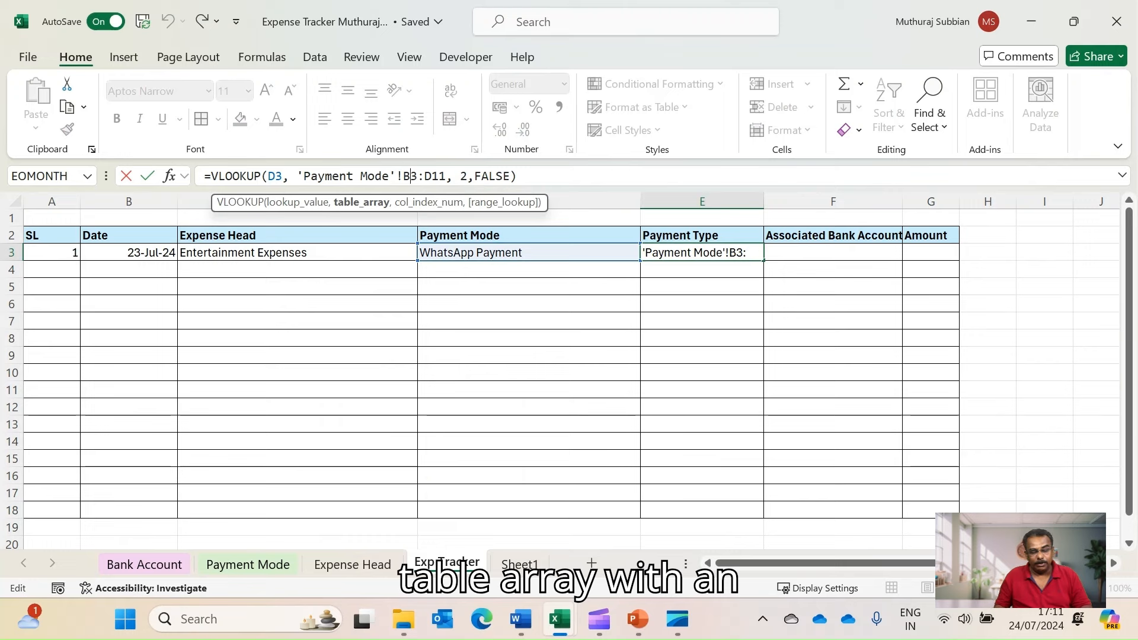
pyautogui.write('$')
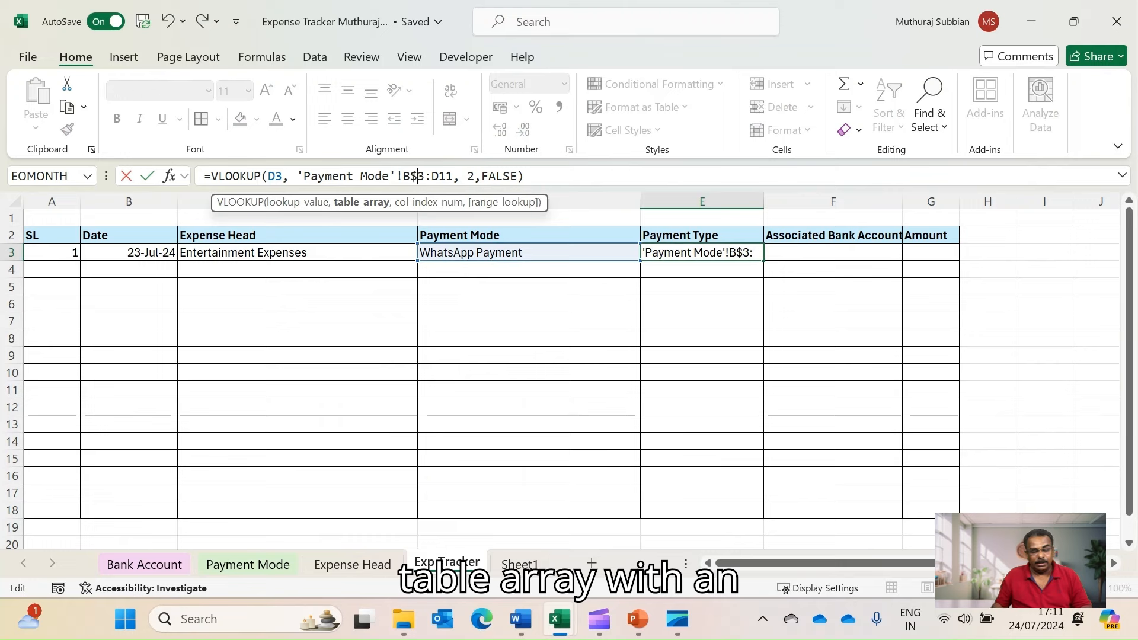
pyautogui.click(438, 176)
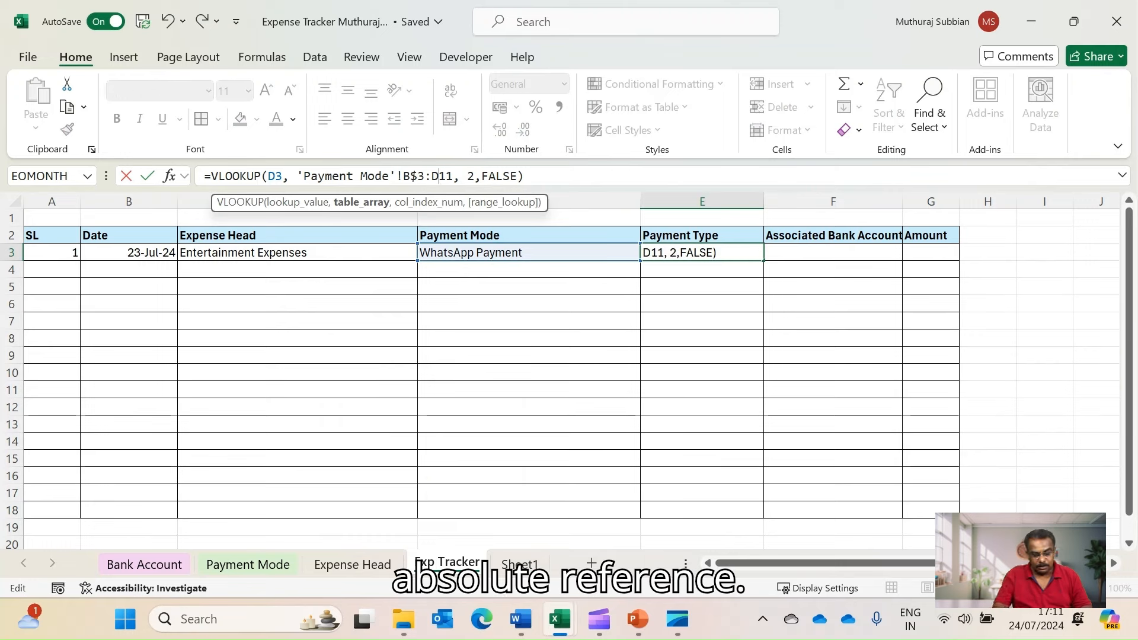
pyautogui.write('$')
pyautogui.press('Return')
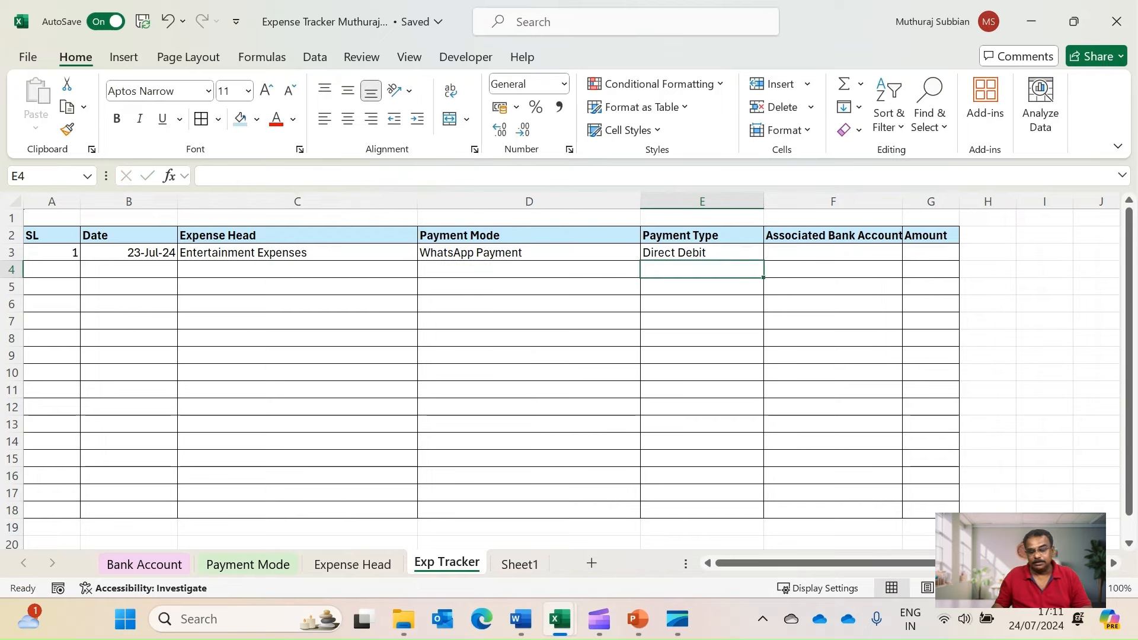
# Start a VLOOKUP in Associated Bank Account cell F3 with the payment mode in D3 as lookup value
pyautogui.click(832, 252)
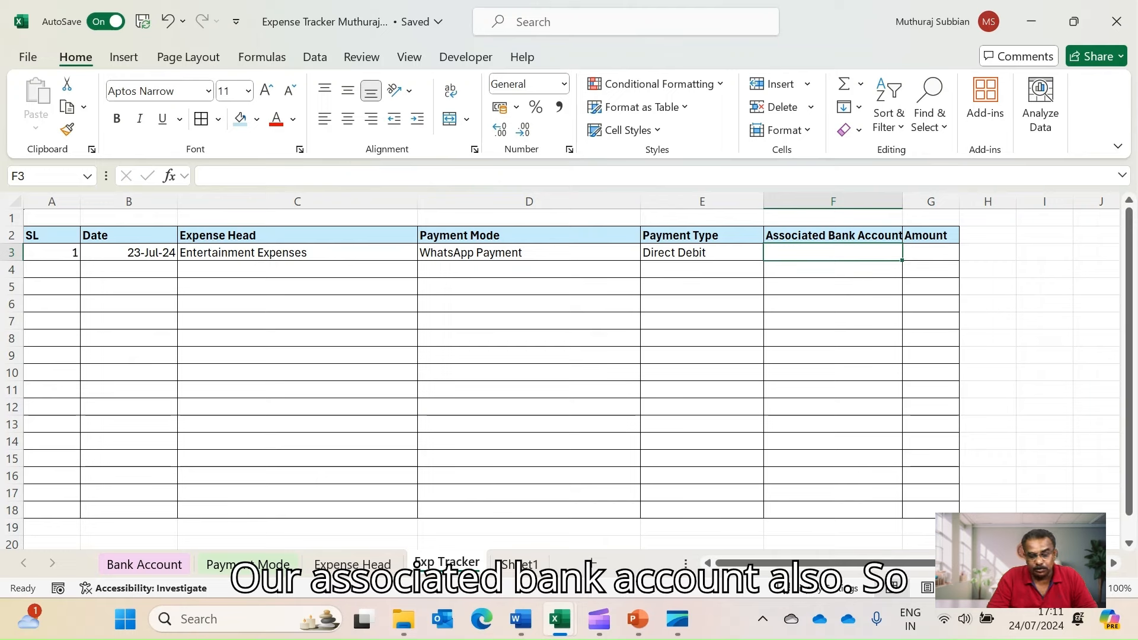
pyautogui.write('=vl')
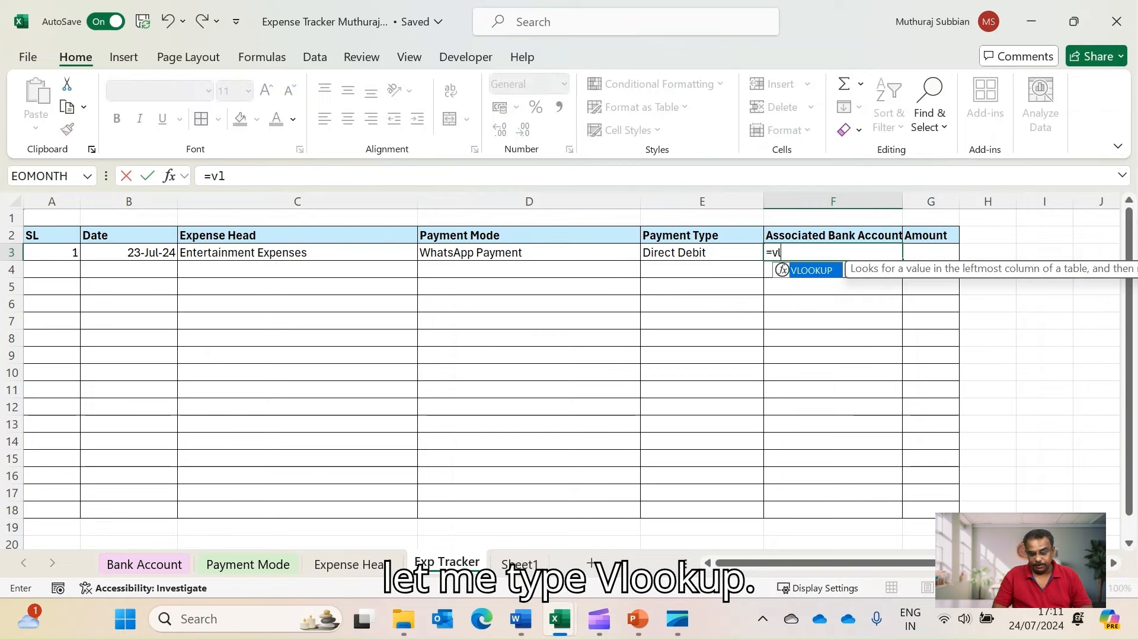
pyautogui.press('Tab')
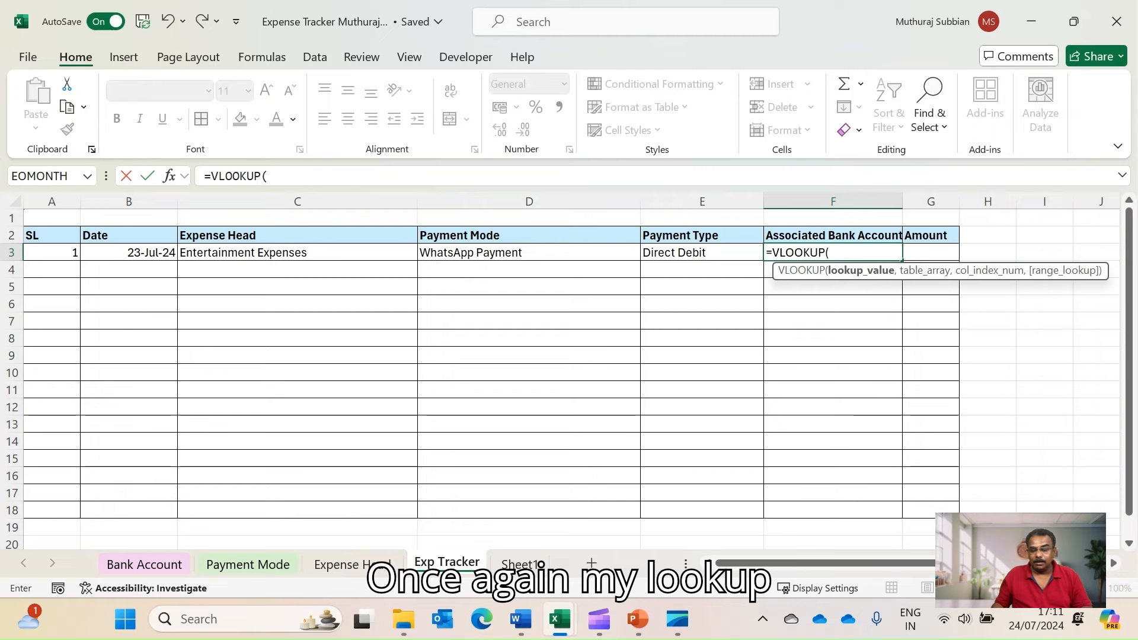
pyautogui.click(529, 252)
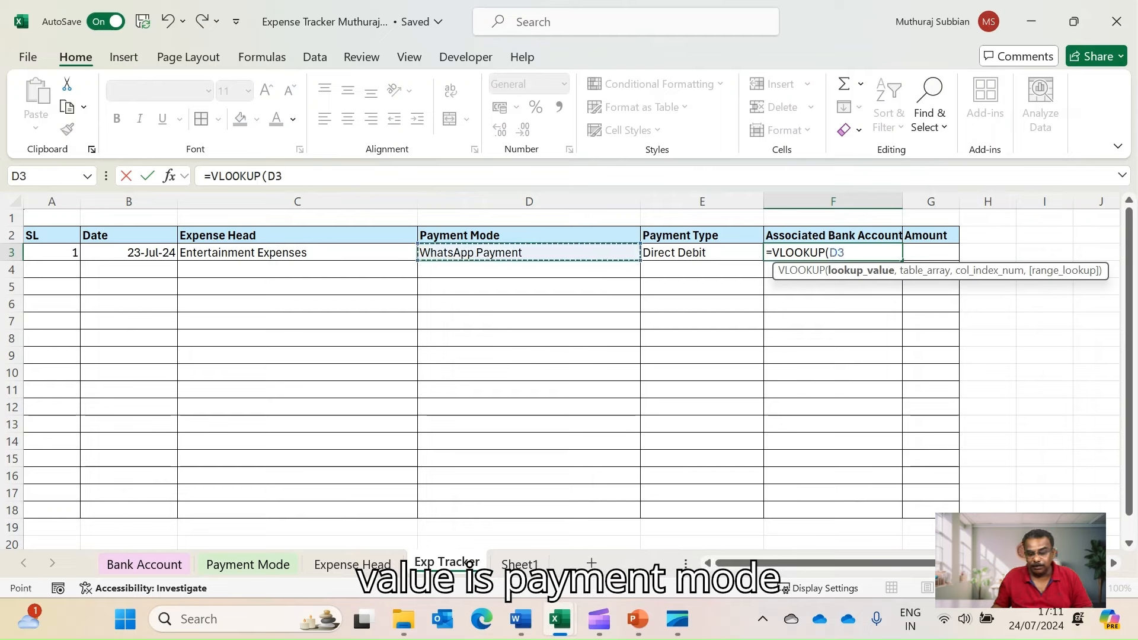
pyautogui.write(',')
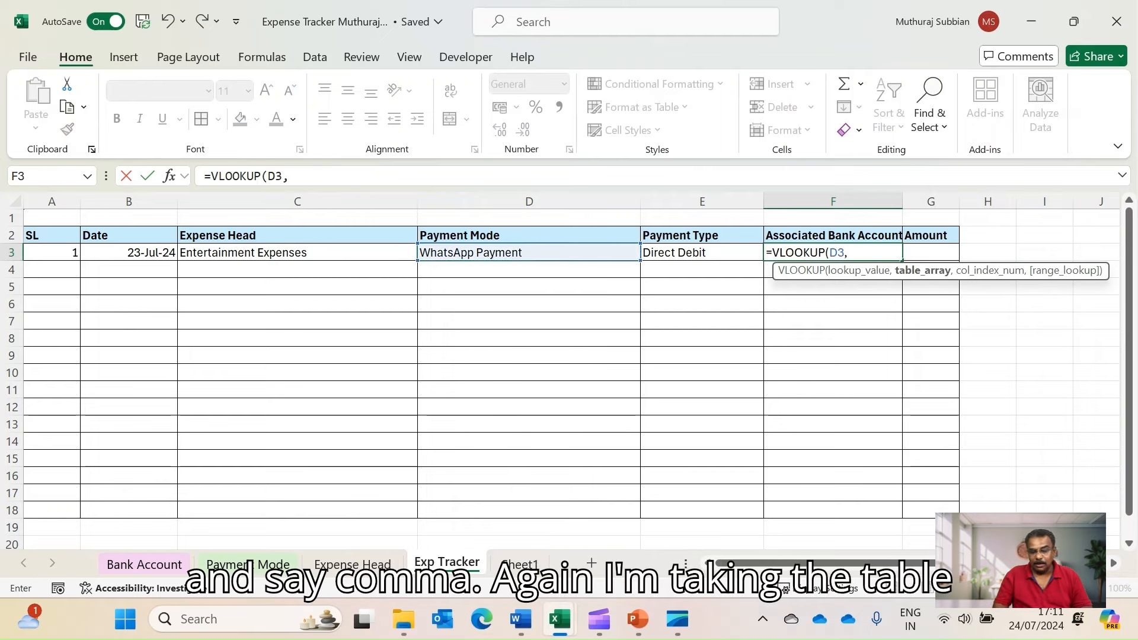
# Set the F3 formula's table array to B3:D11 on the Payment Mode sheet with locked rows, B$3:D$11
pyautogui.click(248, 563)
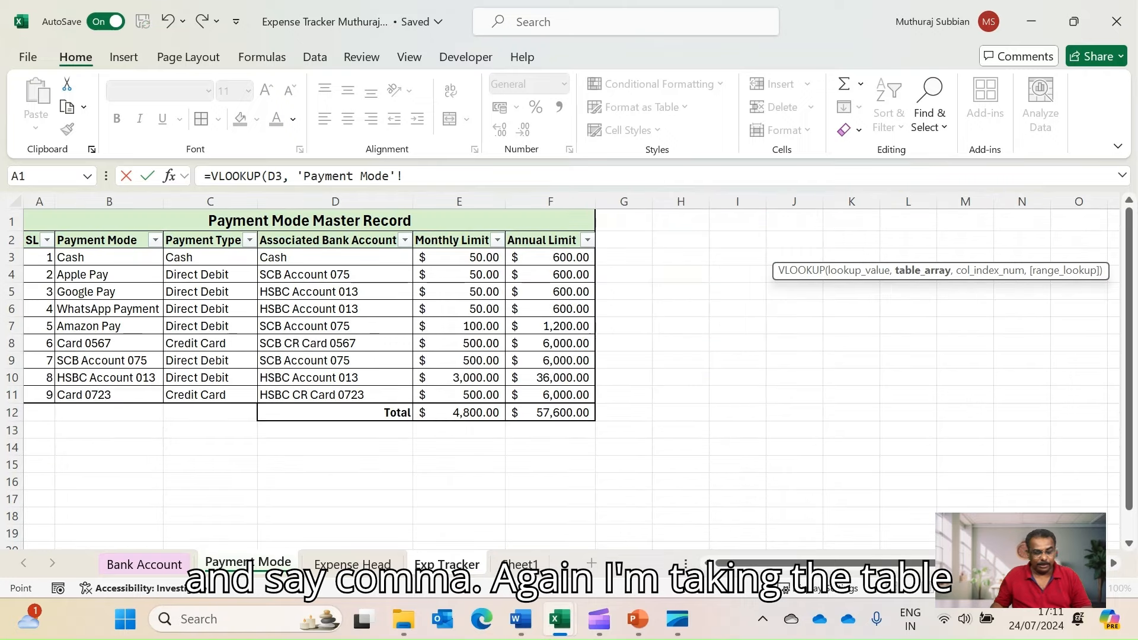
pyautogui.click(109, 257)
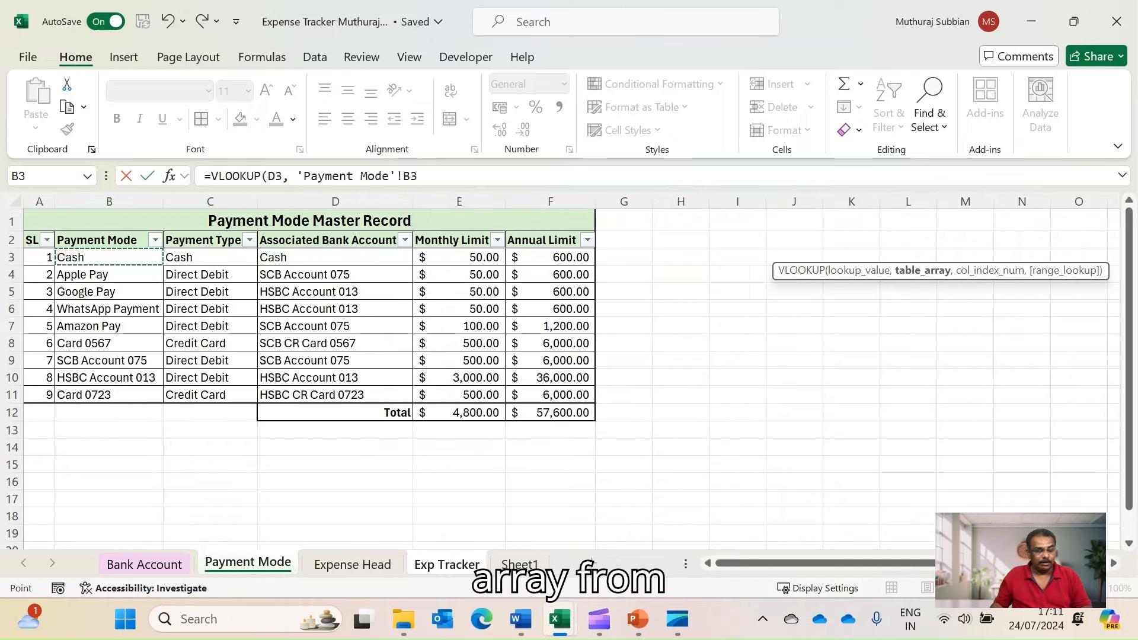
pyautogui.moveTo(109, 258); pyautogui.dragTo(412, 403)
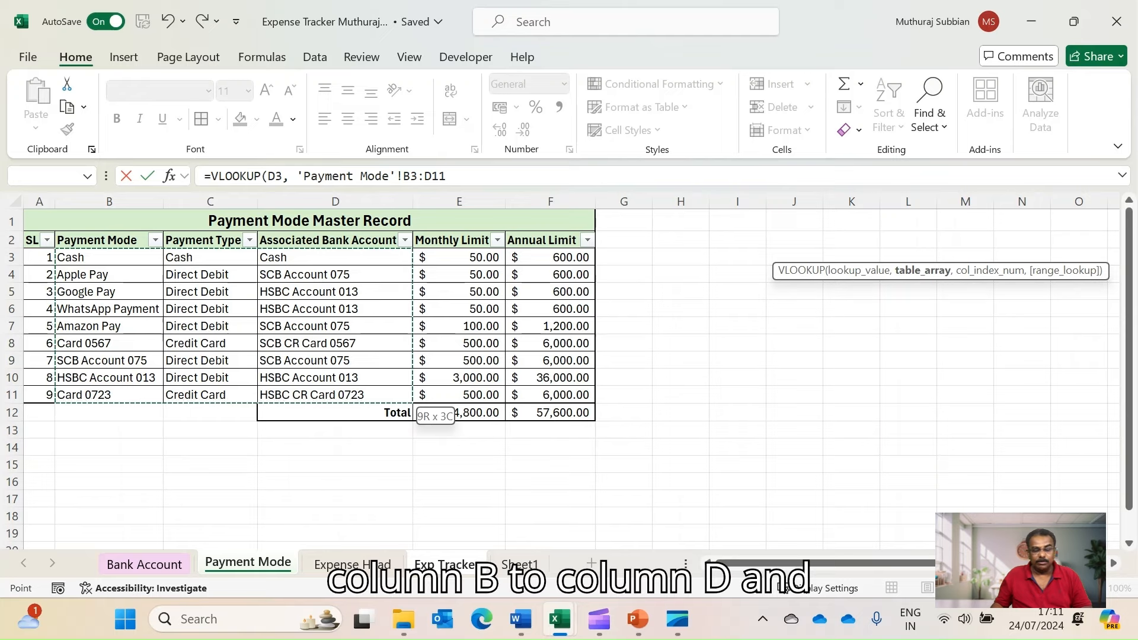
pyautogui.click(410, 176)
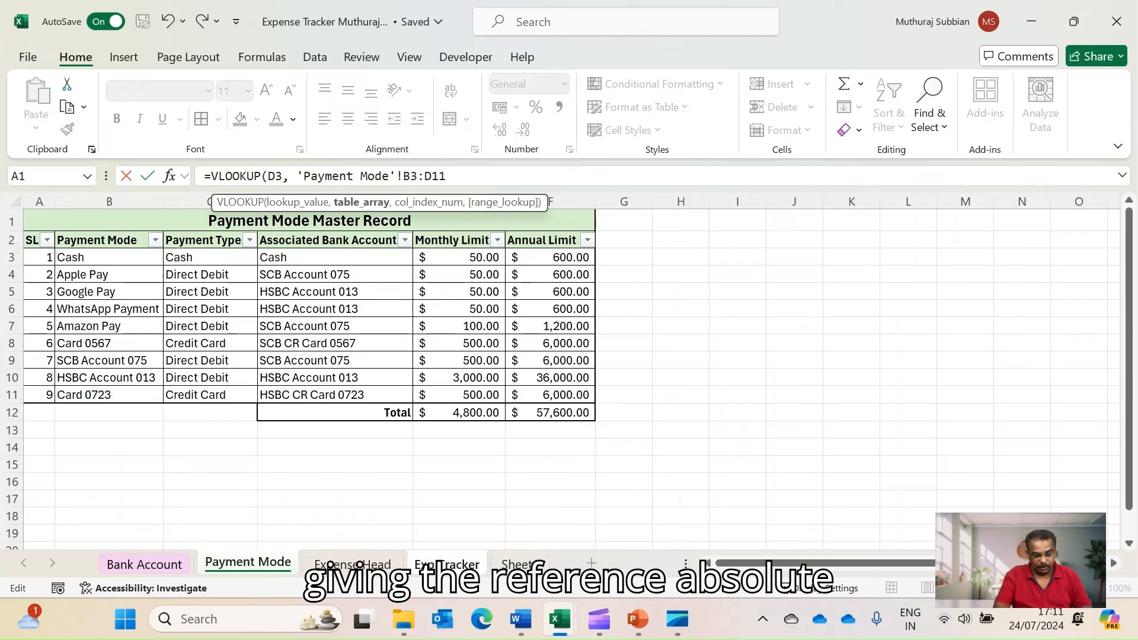
pyautogui.write('$3:D')
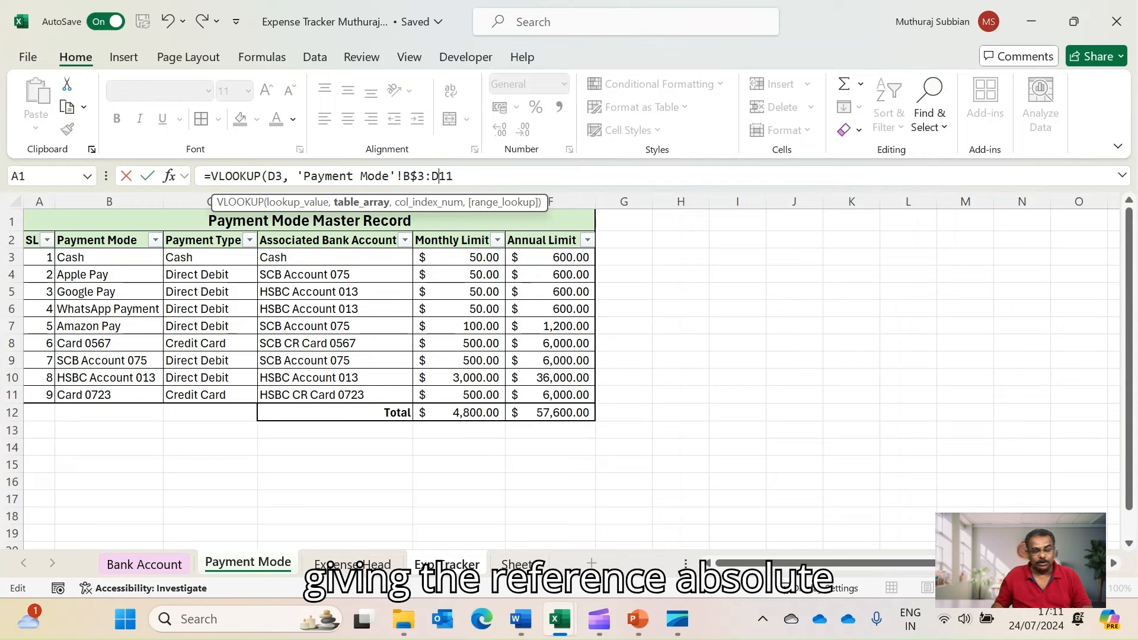
pyautogui.write('$11')
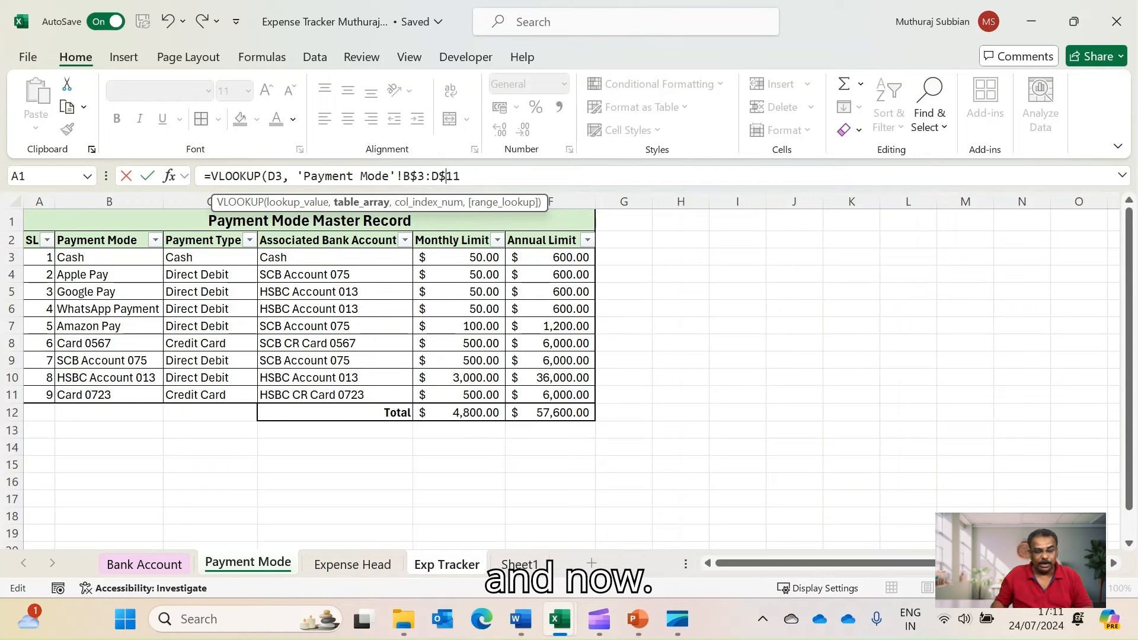
# Finish the F3 VLOOKUP with column index 3 and exact match FALSE
pyautogui.write(',')
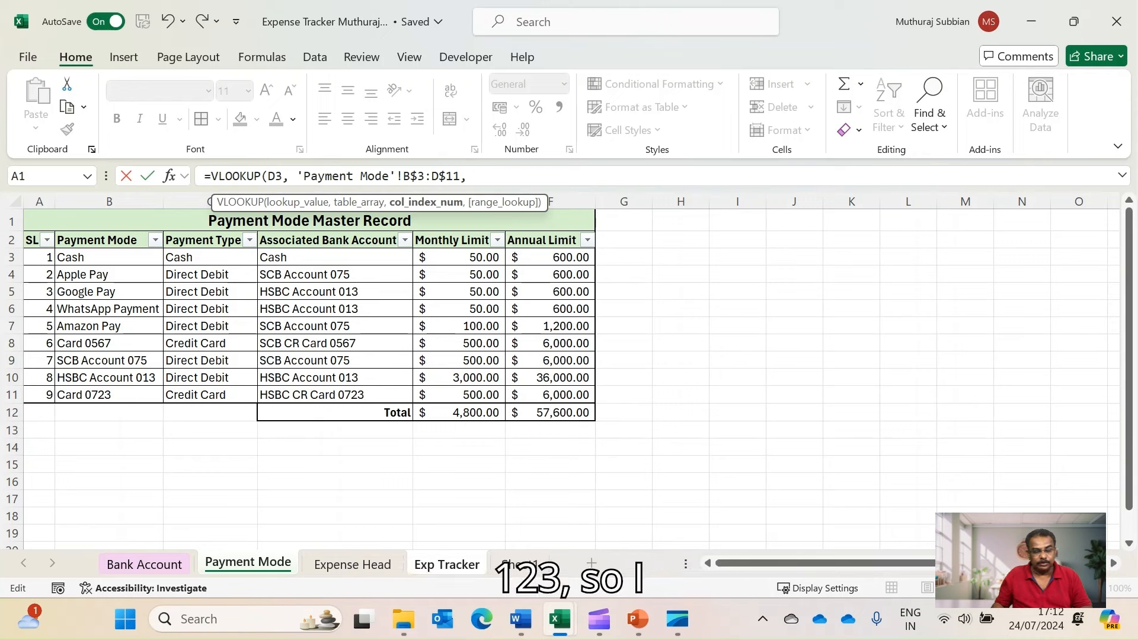
pyautogui.write(' 3,')
pyautogui.press('Down')
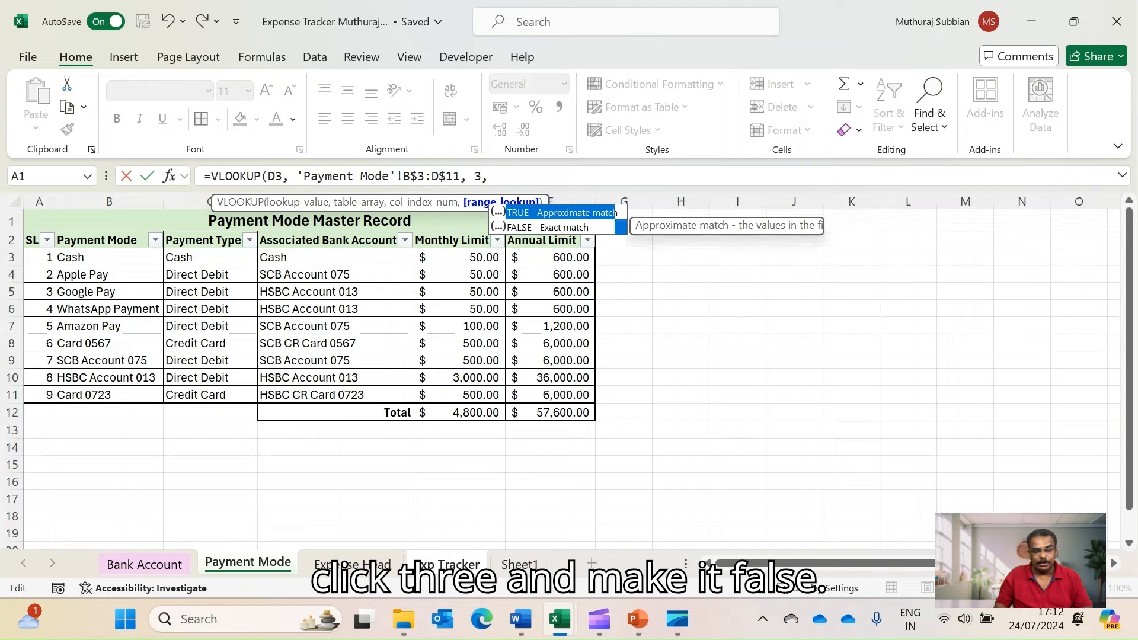
pyautogui.press('Tab')
pyautogui.write(')')
pyautogui.press('Return')
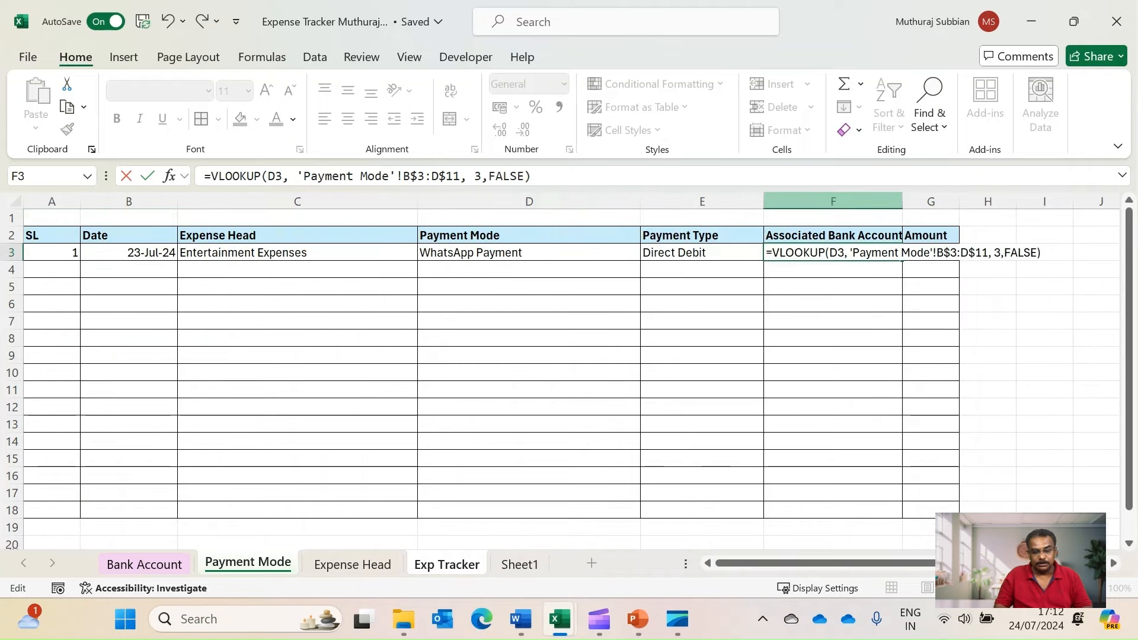
# Copy the first expense row A3:G3 and paste only its validation into A4:G18
pyautogui.press('Up')
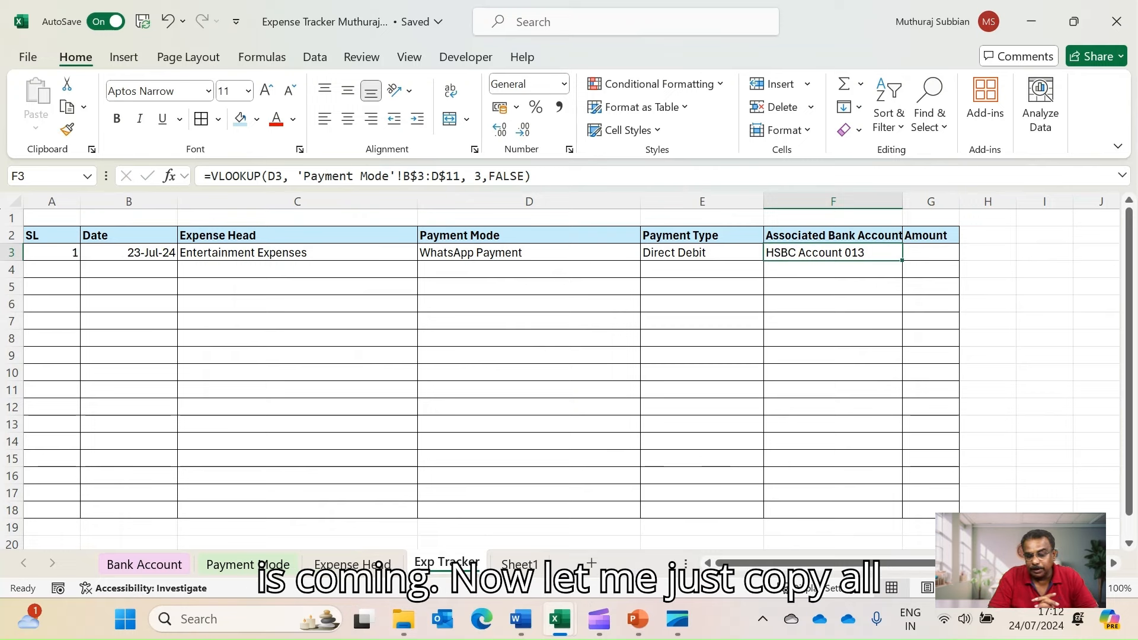
pyautogui.press('Home')
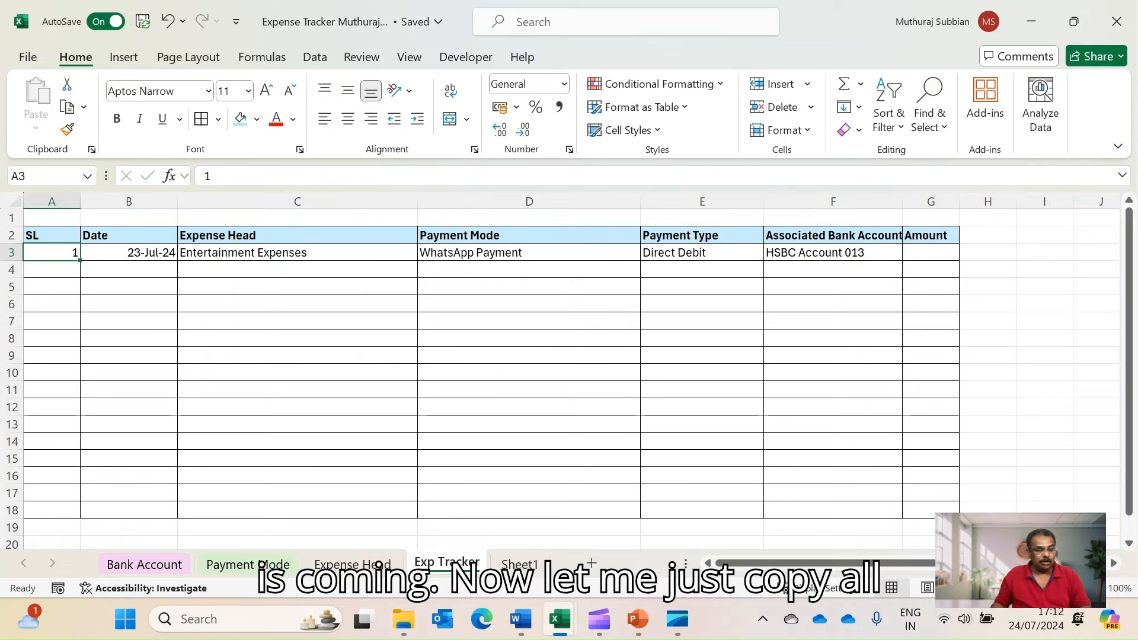
pyautogui.hotkey('ctrl', 'shift', 'Right')
pyautogui.hotkey('ctrl', 'c')
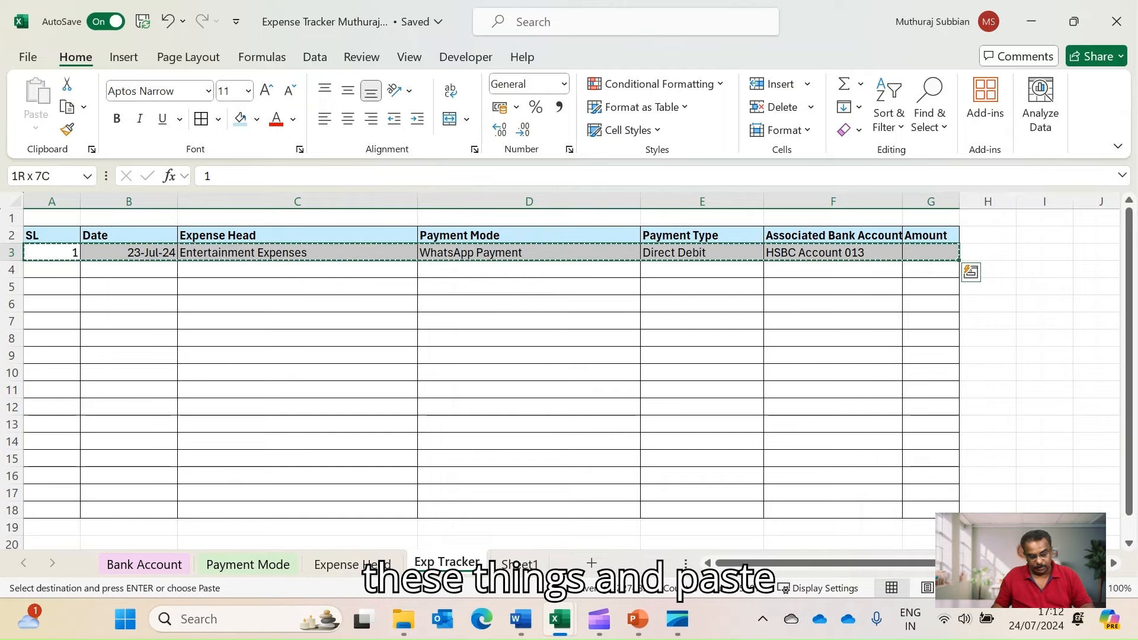
pyautogui.press('Down')
pyautogui.scroll(-2, 569, 374)
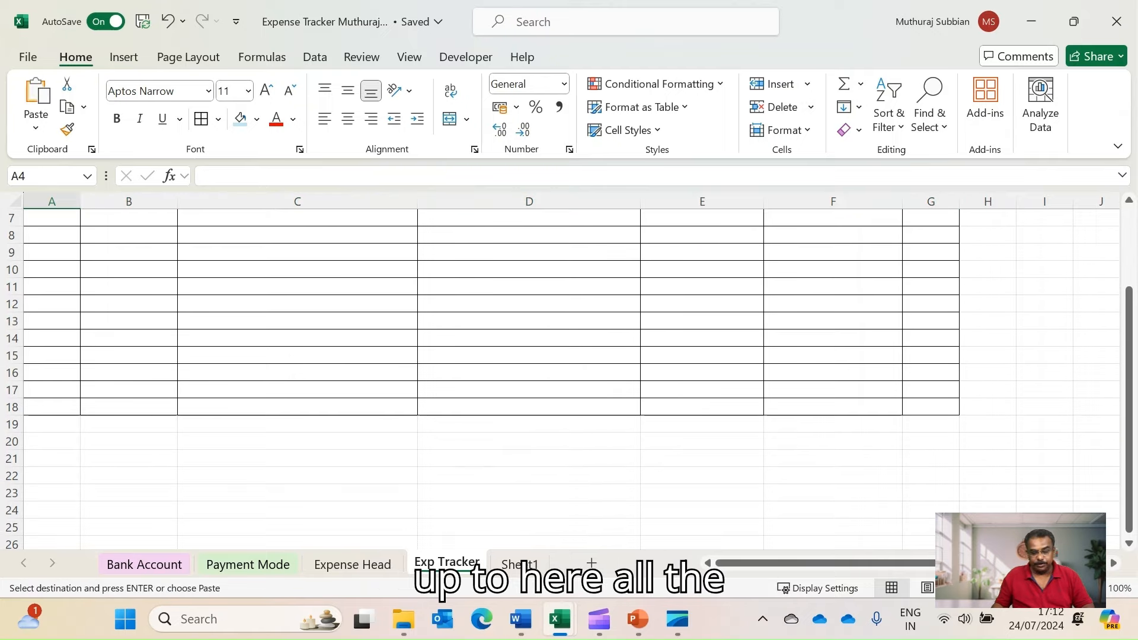
pyautogui.keyDown('shift'); pyautogui.click(931, 407); pyautogui.keyUp('shift')
pyautogui.rightClick(930, 407)
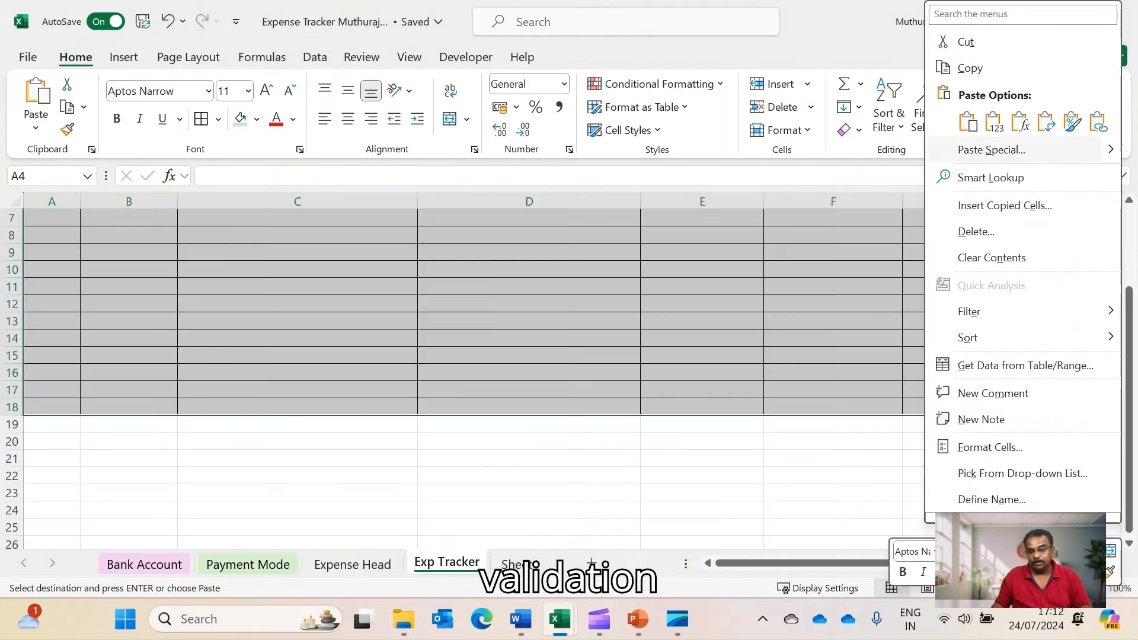
pyautogui.click(978, 148)
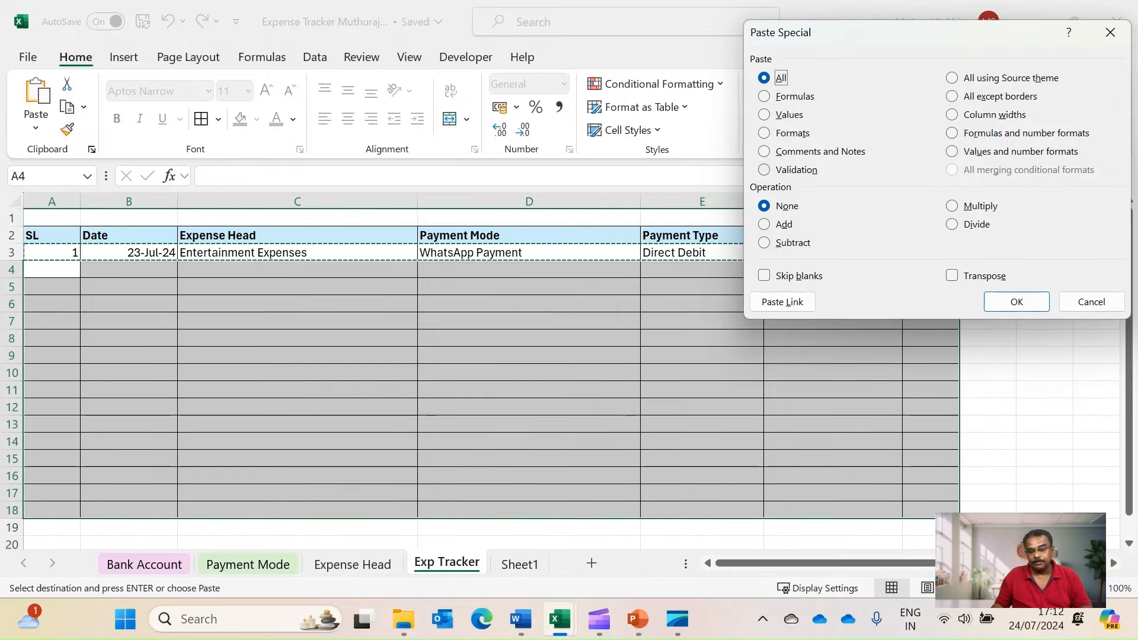
pyautogui.click(788, 171)
pyautogui.click(1016, 302)
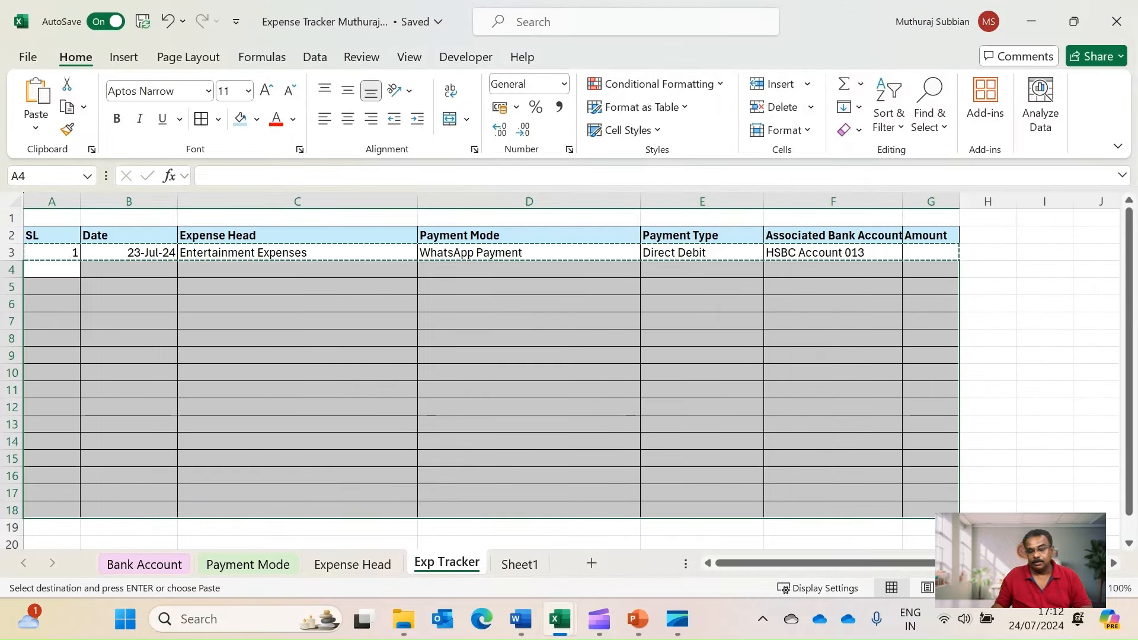
pyautogui.click(702, 304)
pyautogui.click(529, 253)
pyautogui.hotkey('shift', 'Right')
pyautogui.hotkey('shift', 'Right')
pyautogui.hotkey('shift', 'Right')
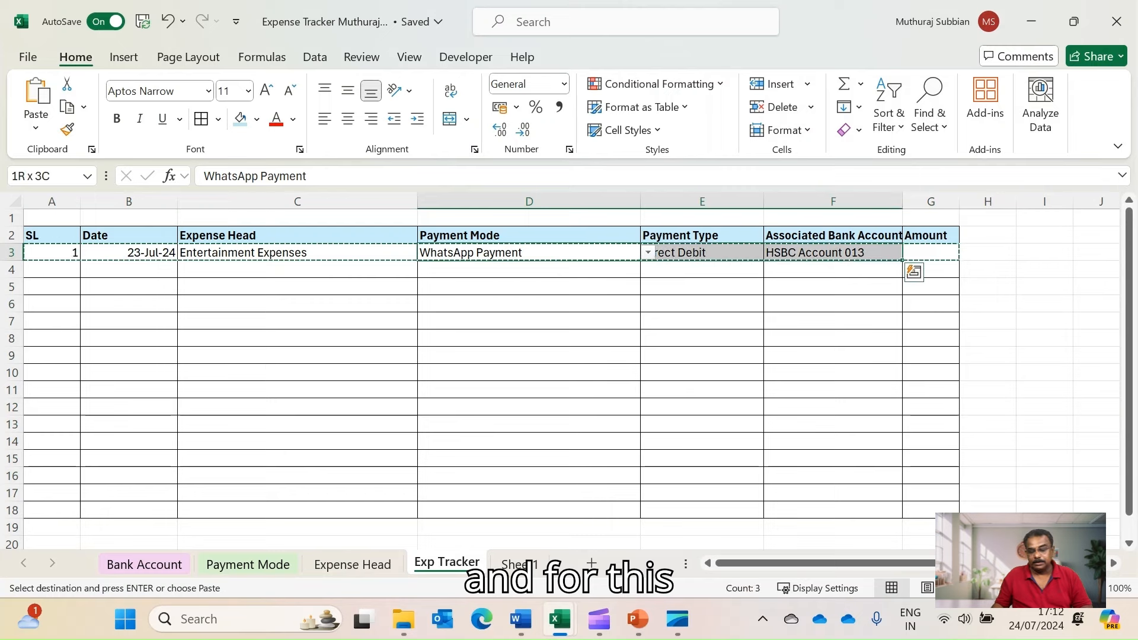
pyautogui.hotkey('ctrl', 'c')
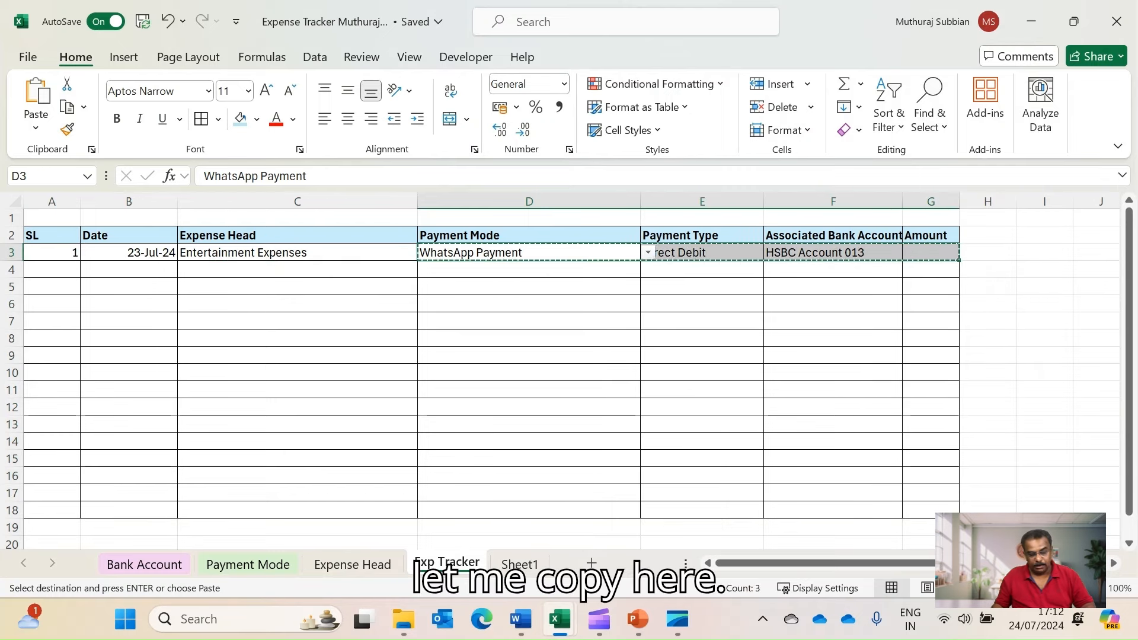
pyautogui.click(529, 270)
pyautogui.moveTo(529, 269); pyautogui.dragTo(930, 510)
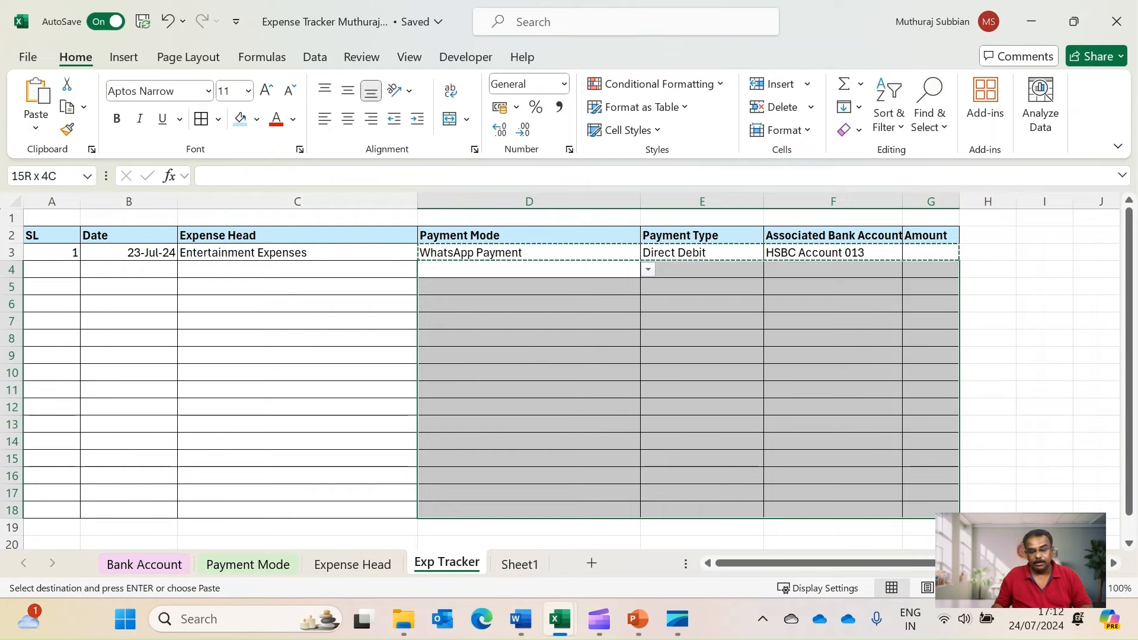
# Copy the Payment Type and Associated Bank Account cells E3:F3 and paste only their formulas into E4:F18
pyautogui.click(701, 253)
pyautogui.hotkey('shift', 'Right')
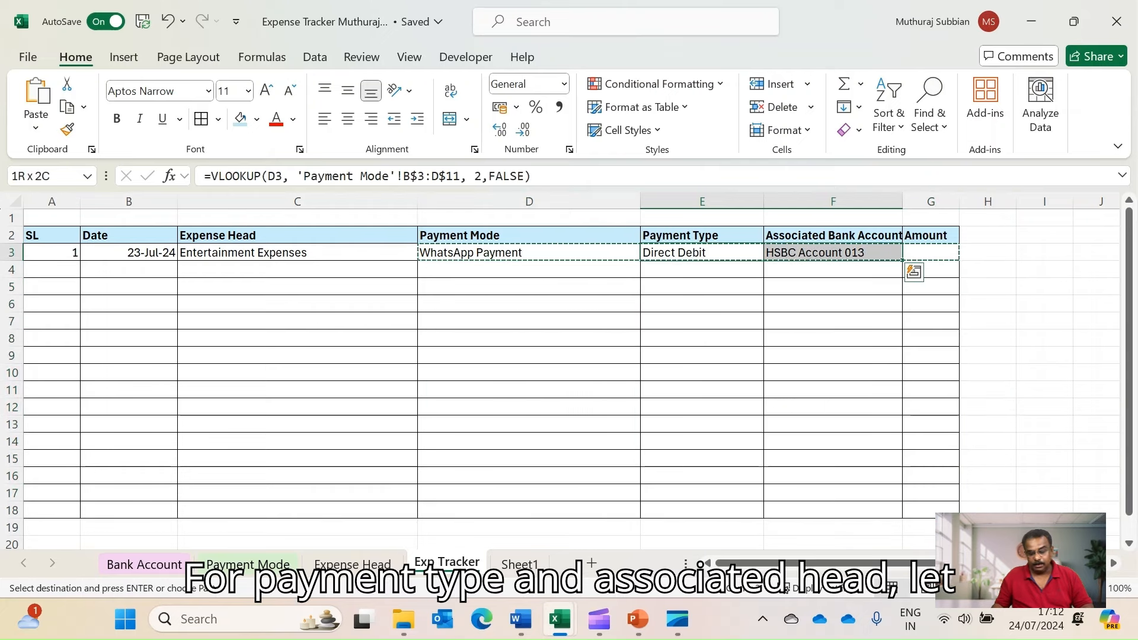
pyautogui.hotkey('ctrl', 'c')
pyautogui.press('Down')
pyautogui.moveTo(701, 270); pyautogui.dragTo(828, 509)
pyautogui.rightClick(823, 447)
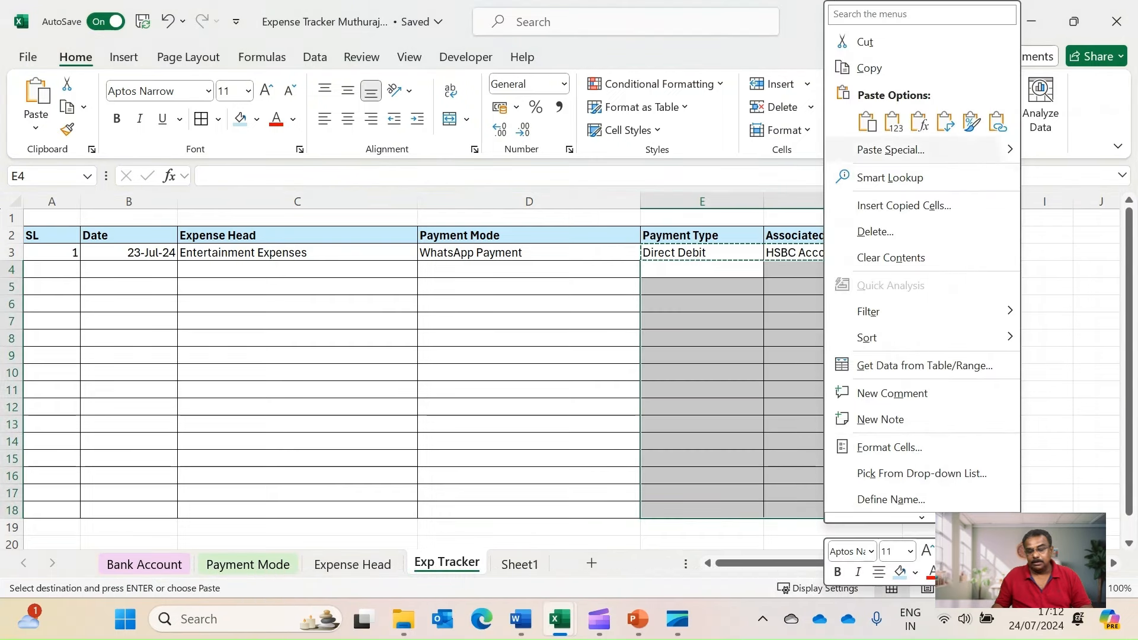
pyautogui.click(890, 149)
pyautogui.press('t')
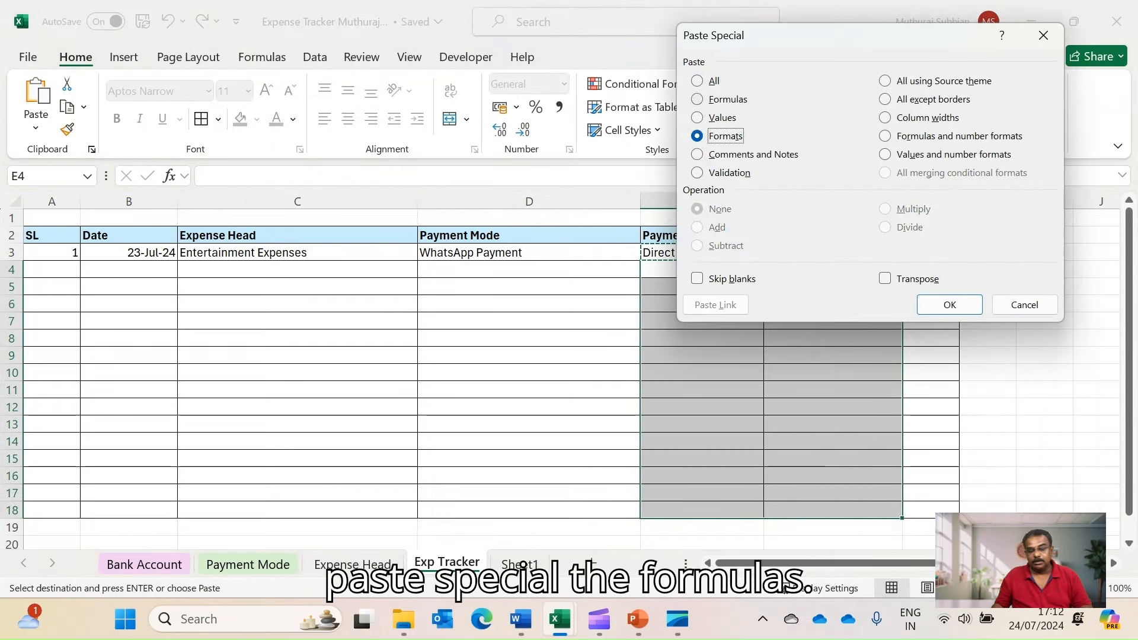
pyautogui.press('f')
pyautogui.press('Return')
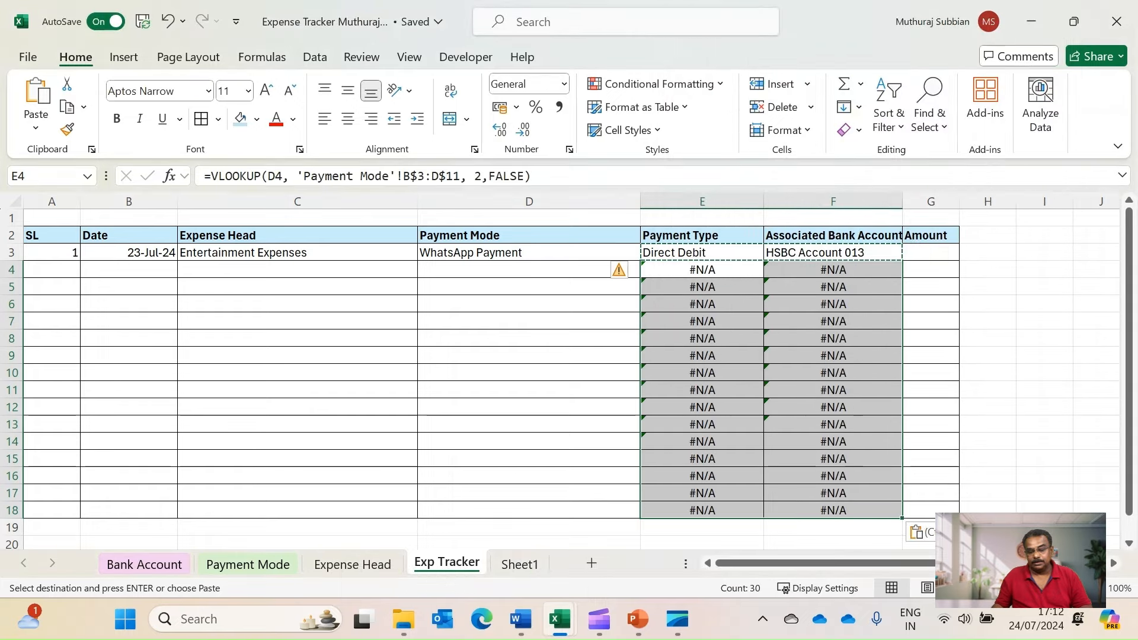
pyautogui.click(930, 321)
pyautogui.click(701, 269)
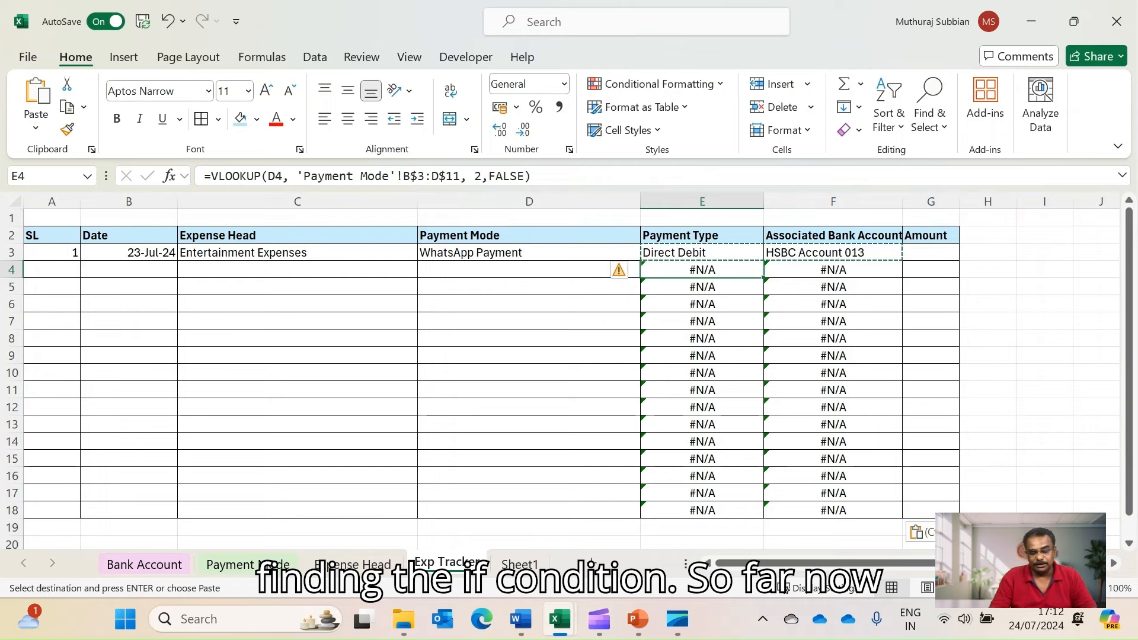
# Start the second expense in row 4 with SL 2, today's date 24-Jul-24 and the expense head News Paper
pyautogui.click(51, 270)
pyautogui.write('2')
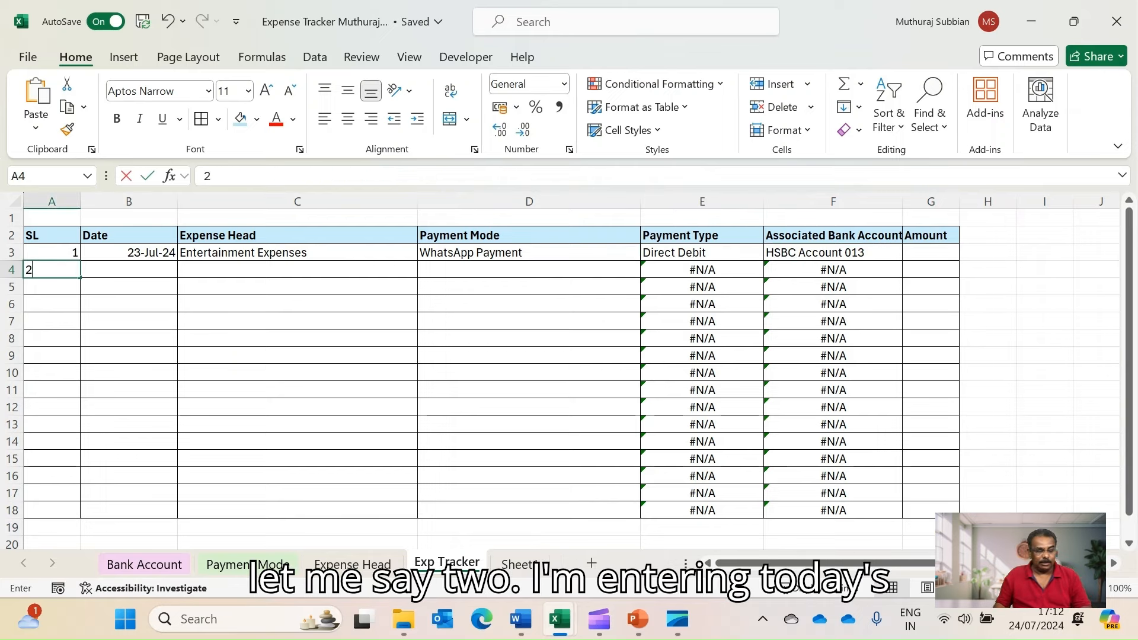
pyautogui.press('Tab')
pyautogui.hotkey('ctrl', ';')
pyautogui.press('Tab')
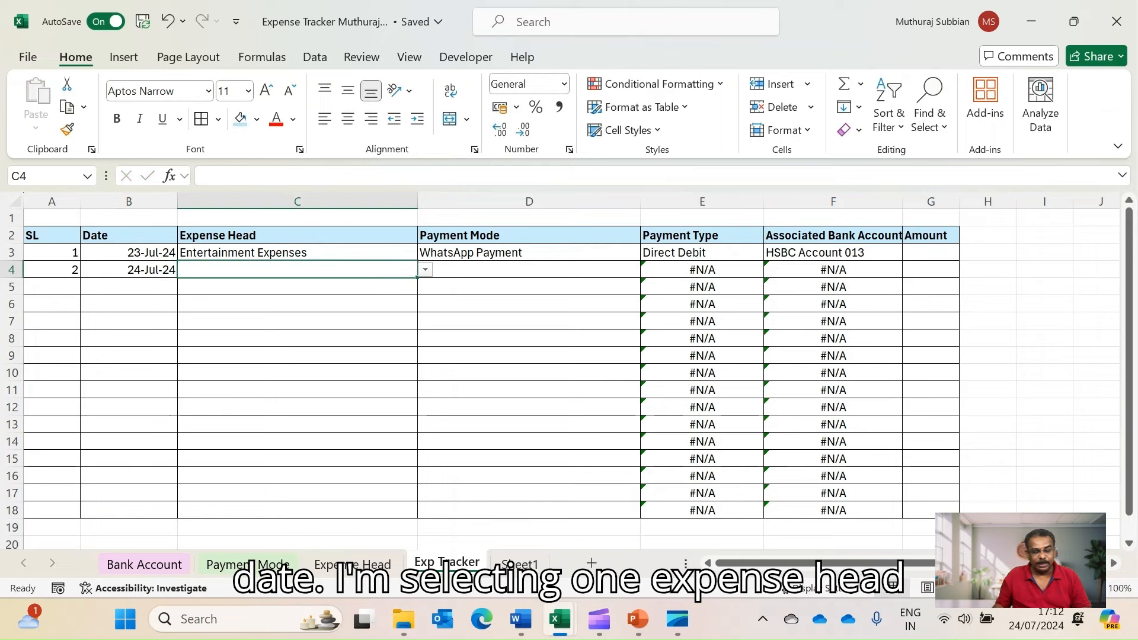
pyautogui.click(425, 269)
pyautogui.click(206, 390)
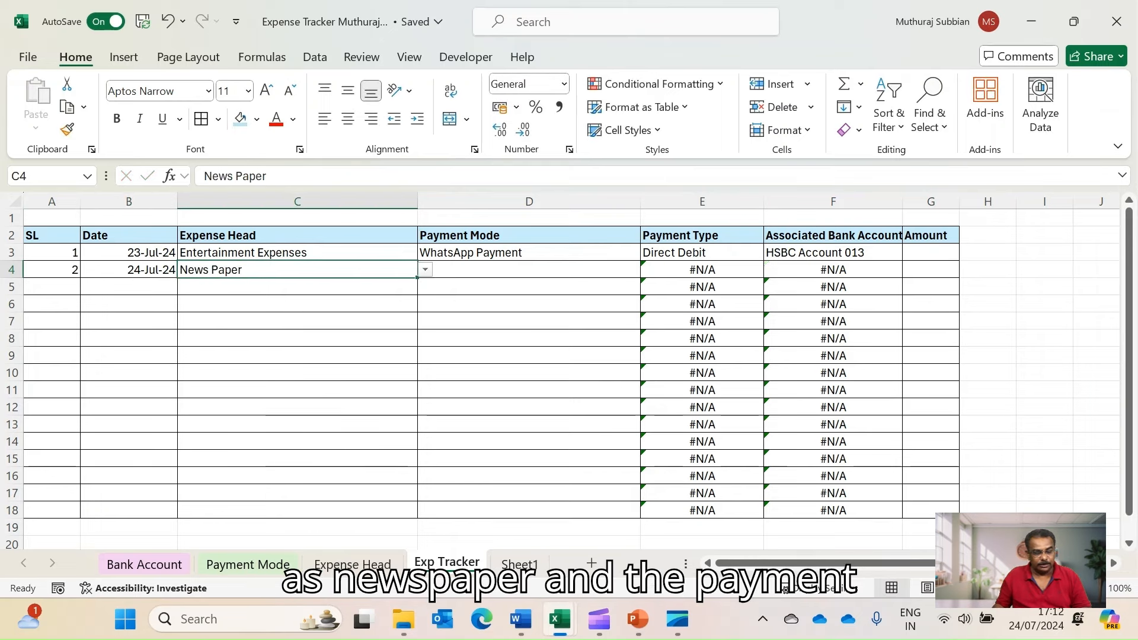
# Choose Cash as the payment mode of the News Paper expense in D4 to test the lookup formulas
pyautogui.press('Tab')
pyautogui.hotkey('alt', 'Down')
pyautogui.press('Down')
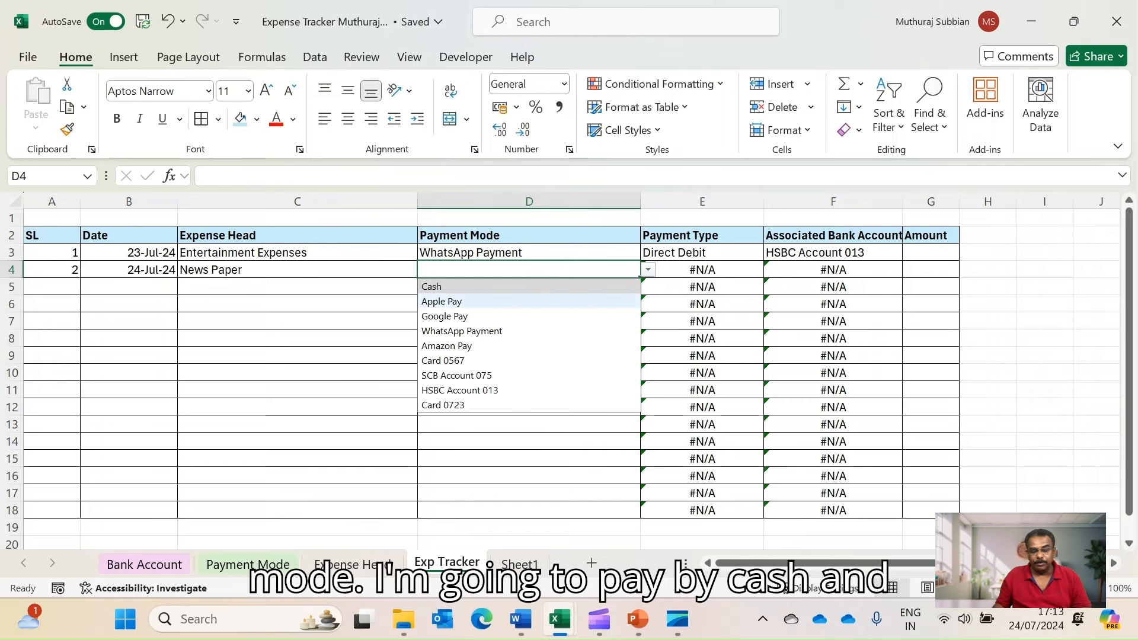
pyautogui.press('Up')
pyautogui.press('Return')
pyautogui.press('Tab')
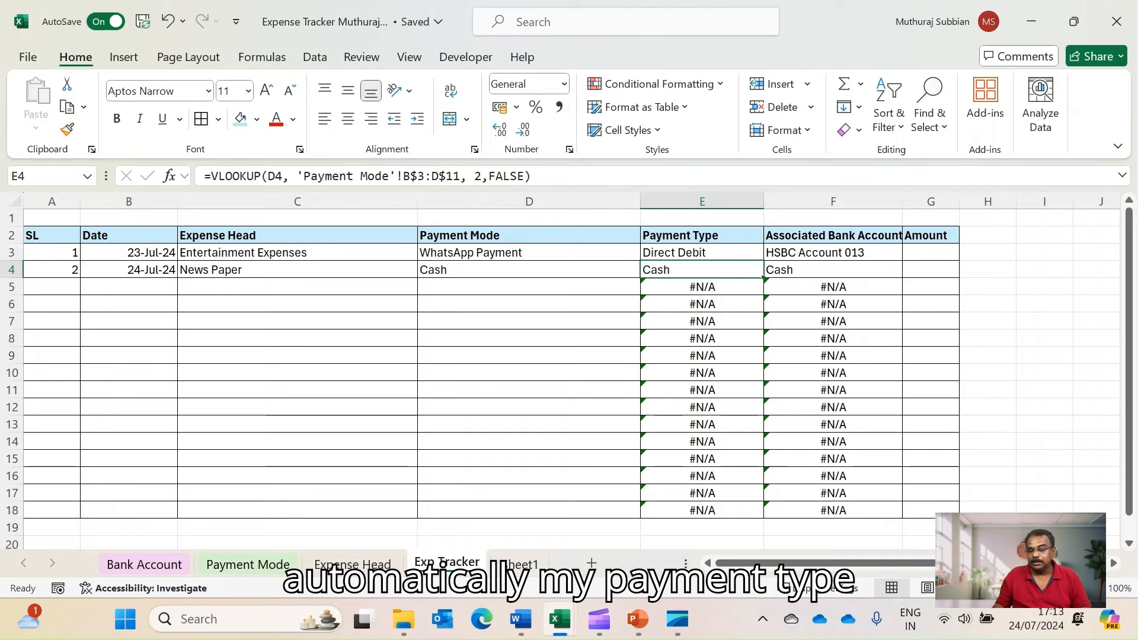
# Enter 200 as the amount of the News Paper expense in G4
pyautogui.press('Tab')
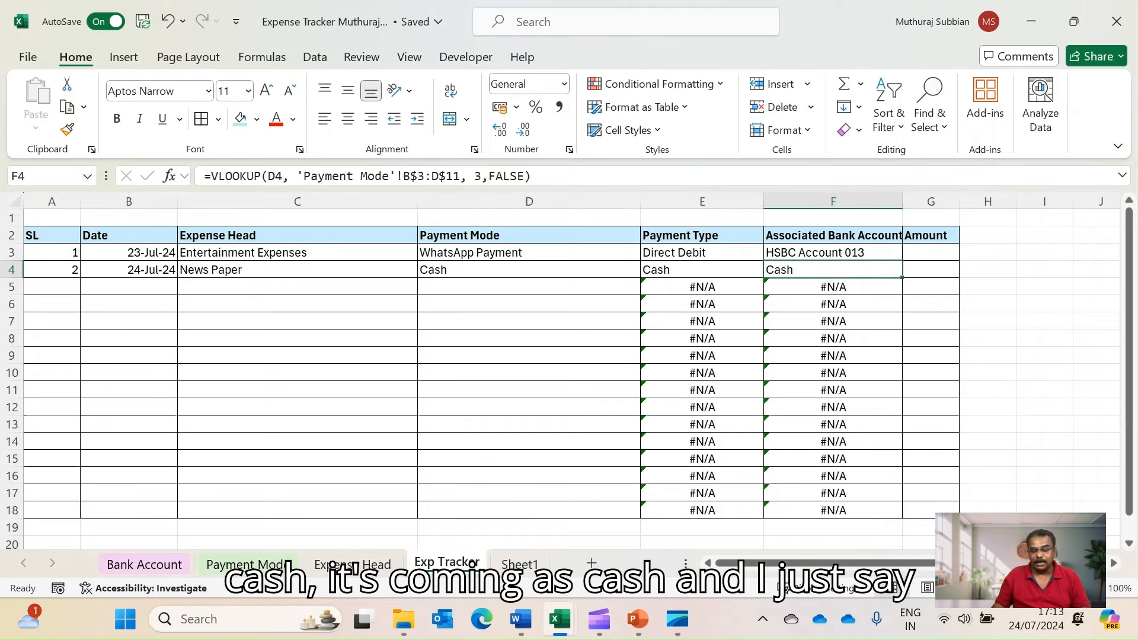
pyautogui.press('Tab')
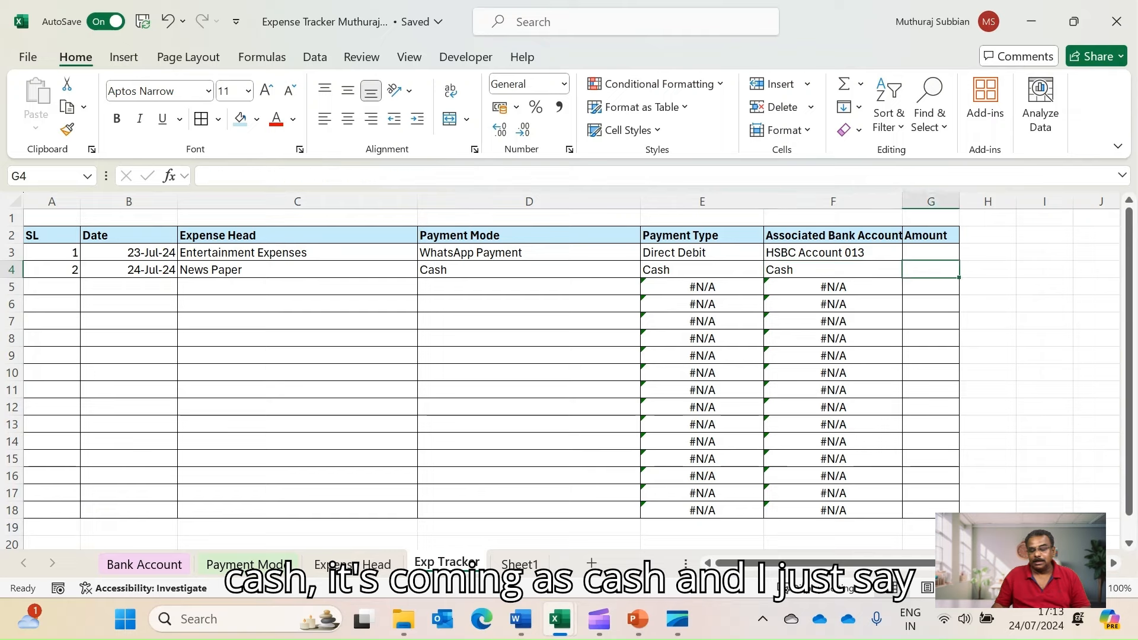
pyautogui.write('200')
pyautogui.press('Up')
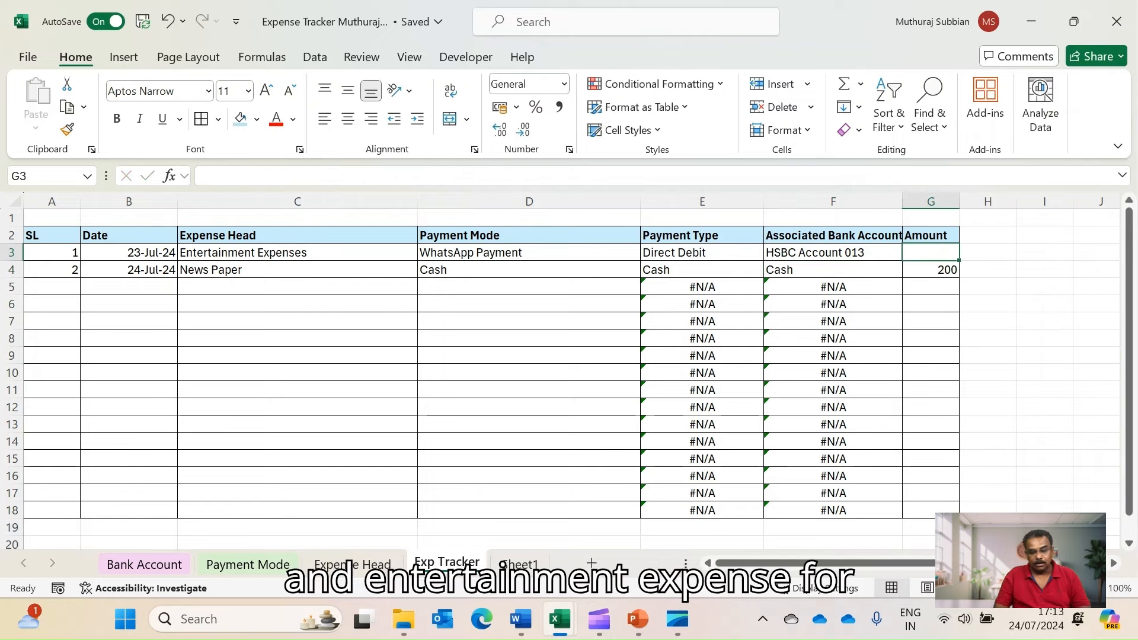
# Set the Entertainment Expenses amount in G3 to 10 and the News Paper amount in G4 to 2
pyautogui.write('10')
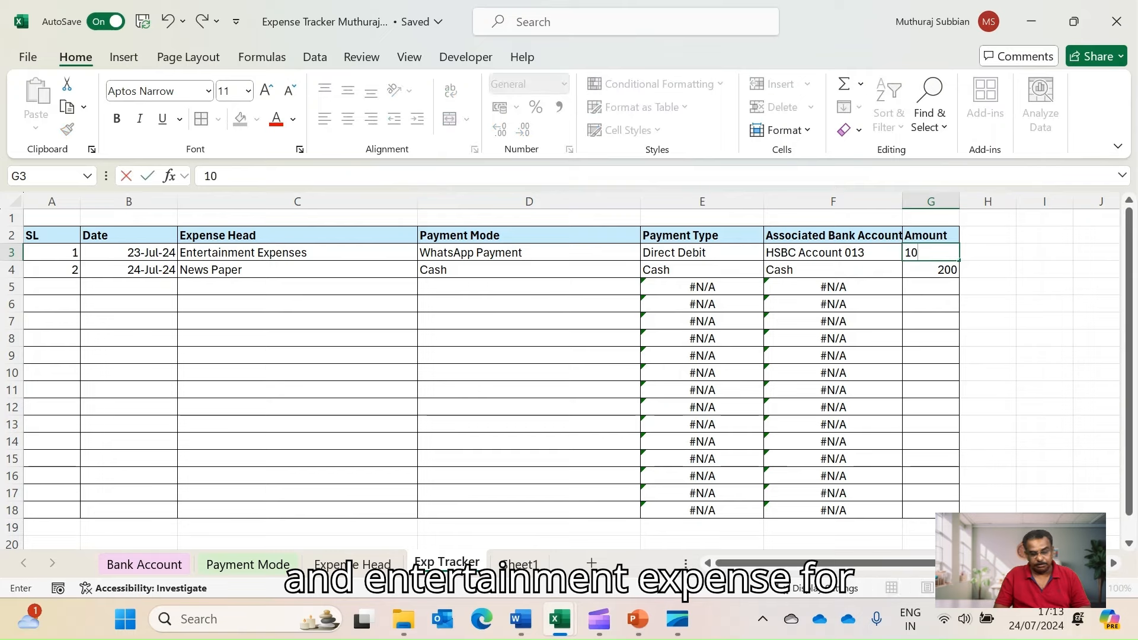
pyautogui.press('Return')
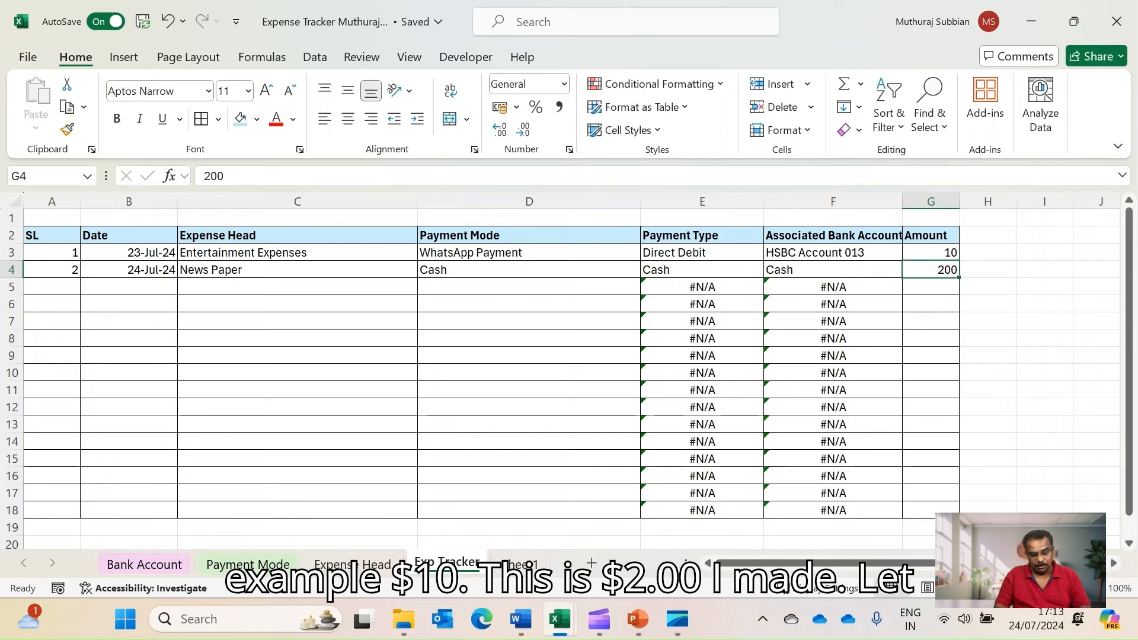
pyautogui.press('Return')
# Format the amounts in G3:G4 with the $ English (United States) accounting format
pyautogui.press('Up')
pyautogui.press('Up')
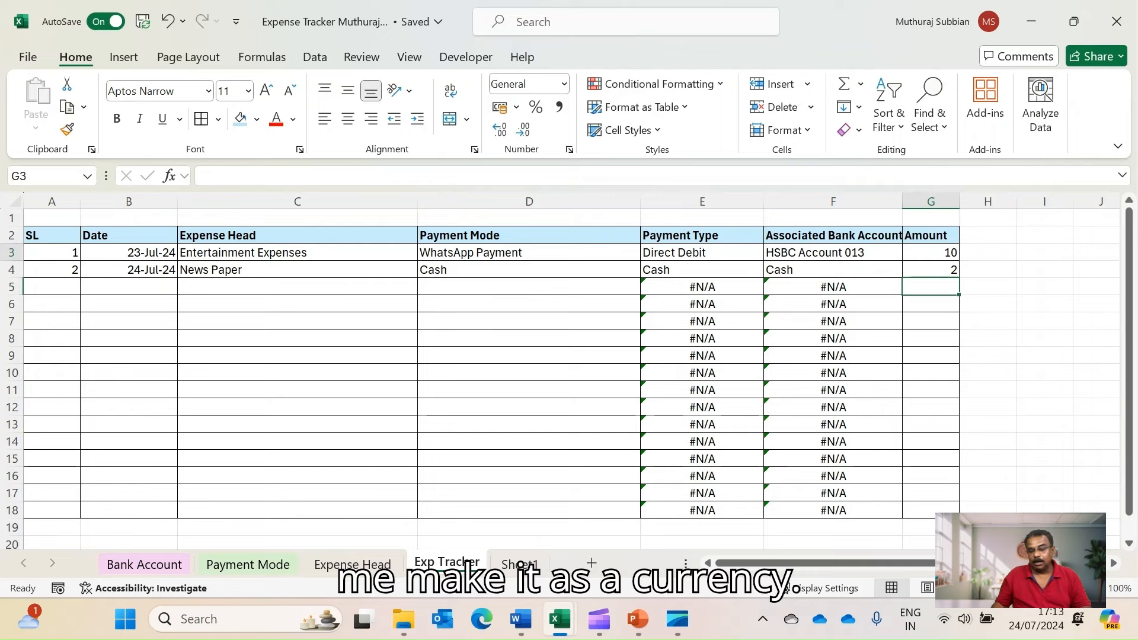
pyautogui.hotkey('shift', 'Down')
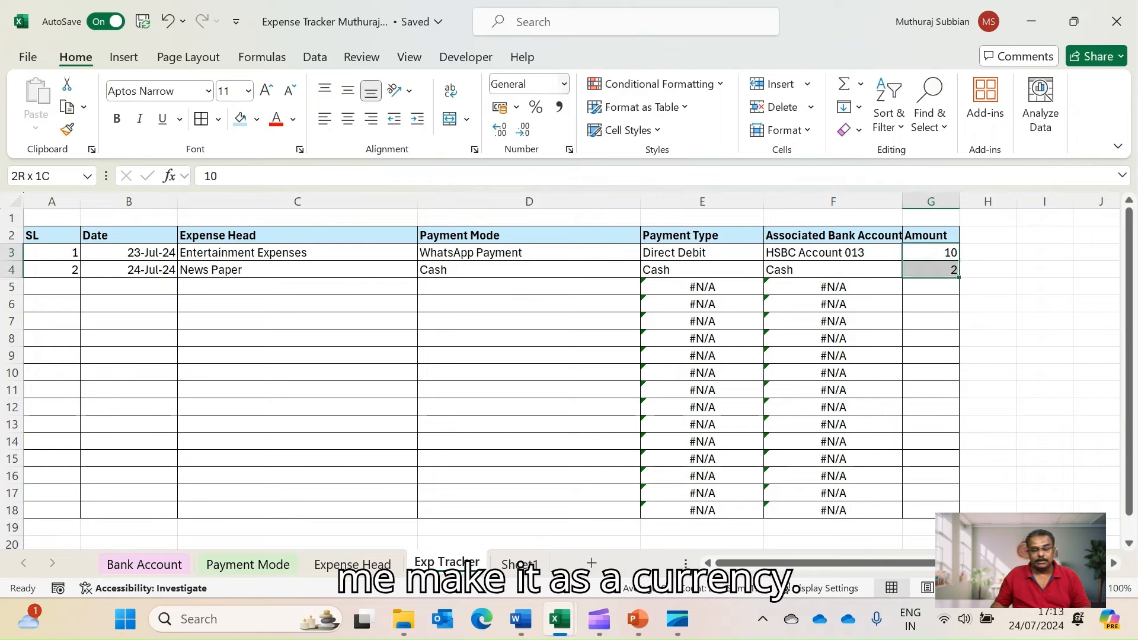
pyautogui.click(516, 107)
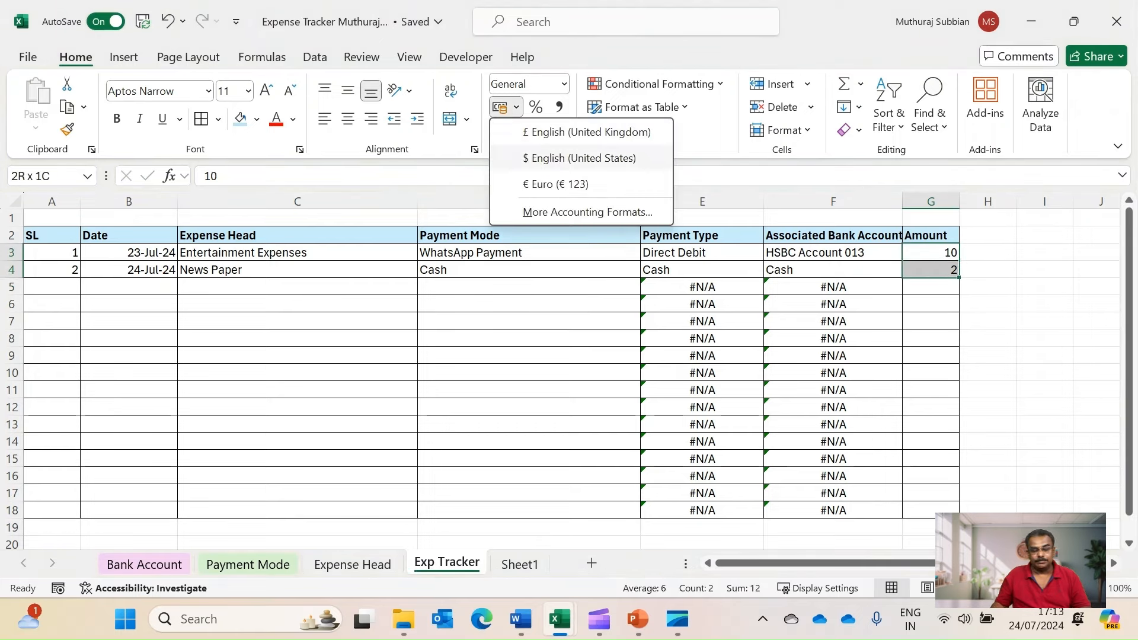
pyautogui.click(579, 158)
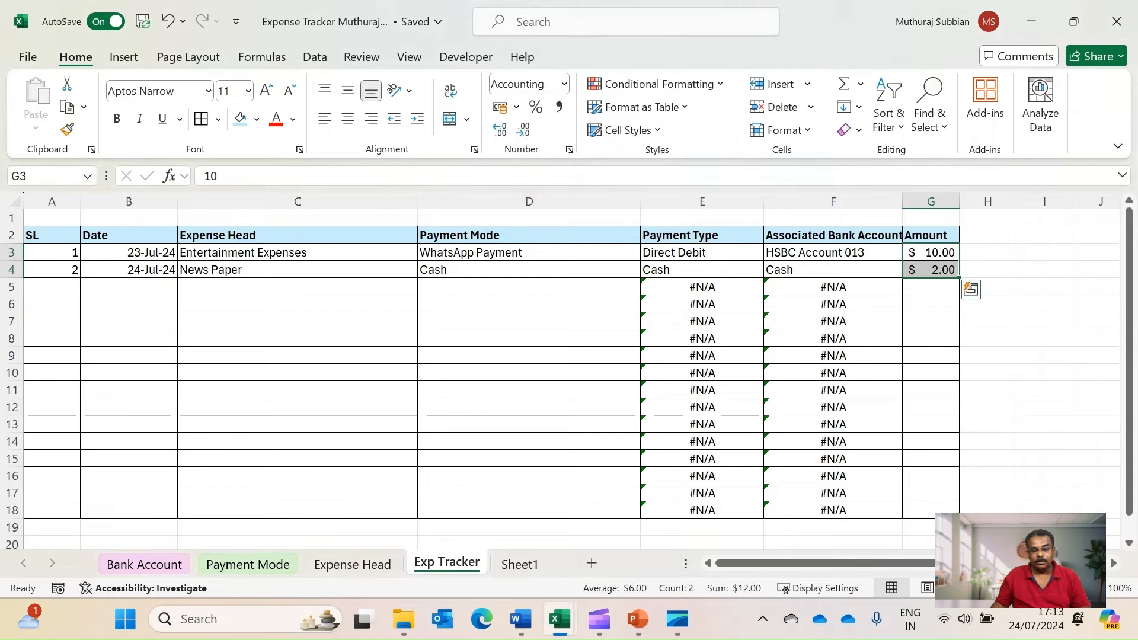
pyautogui.click(1044, 304)
pyautogui.click(987, 252)
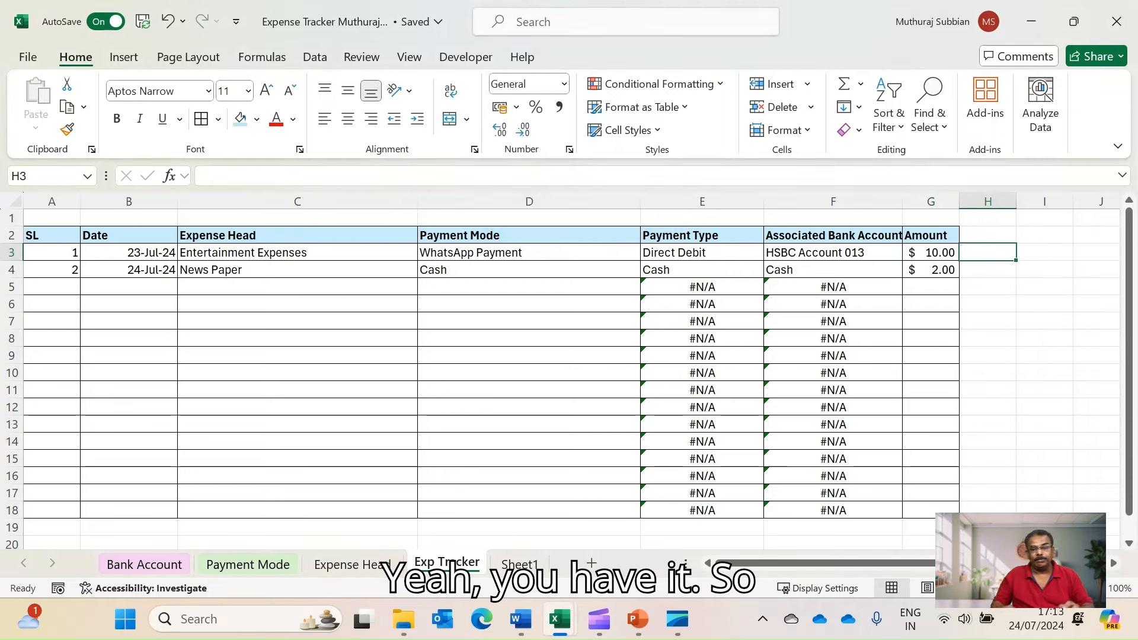